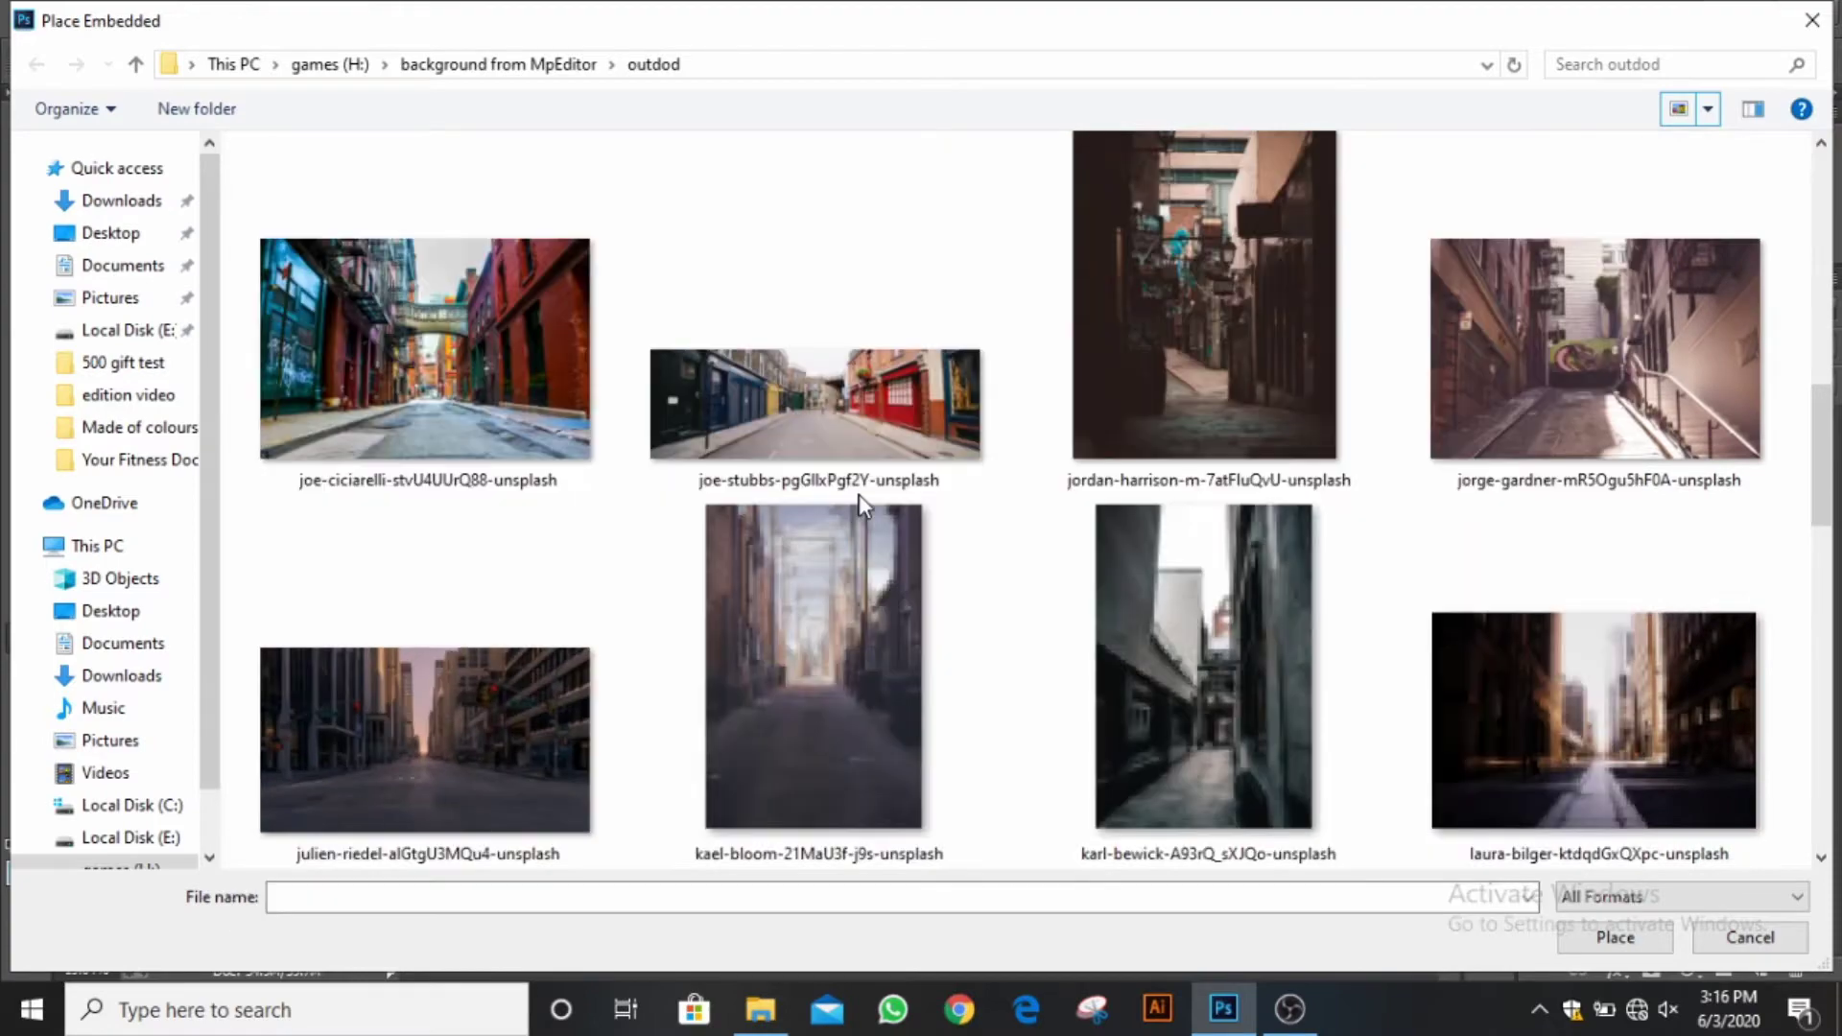
Place the embedded image m-g-DtvIaBjxi2g-unsplash into the portrait document and rasterize its layer.
scroll(863, 537, down, 5)
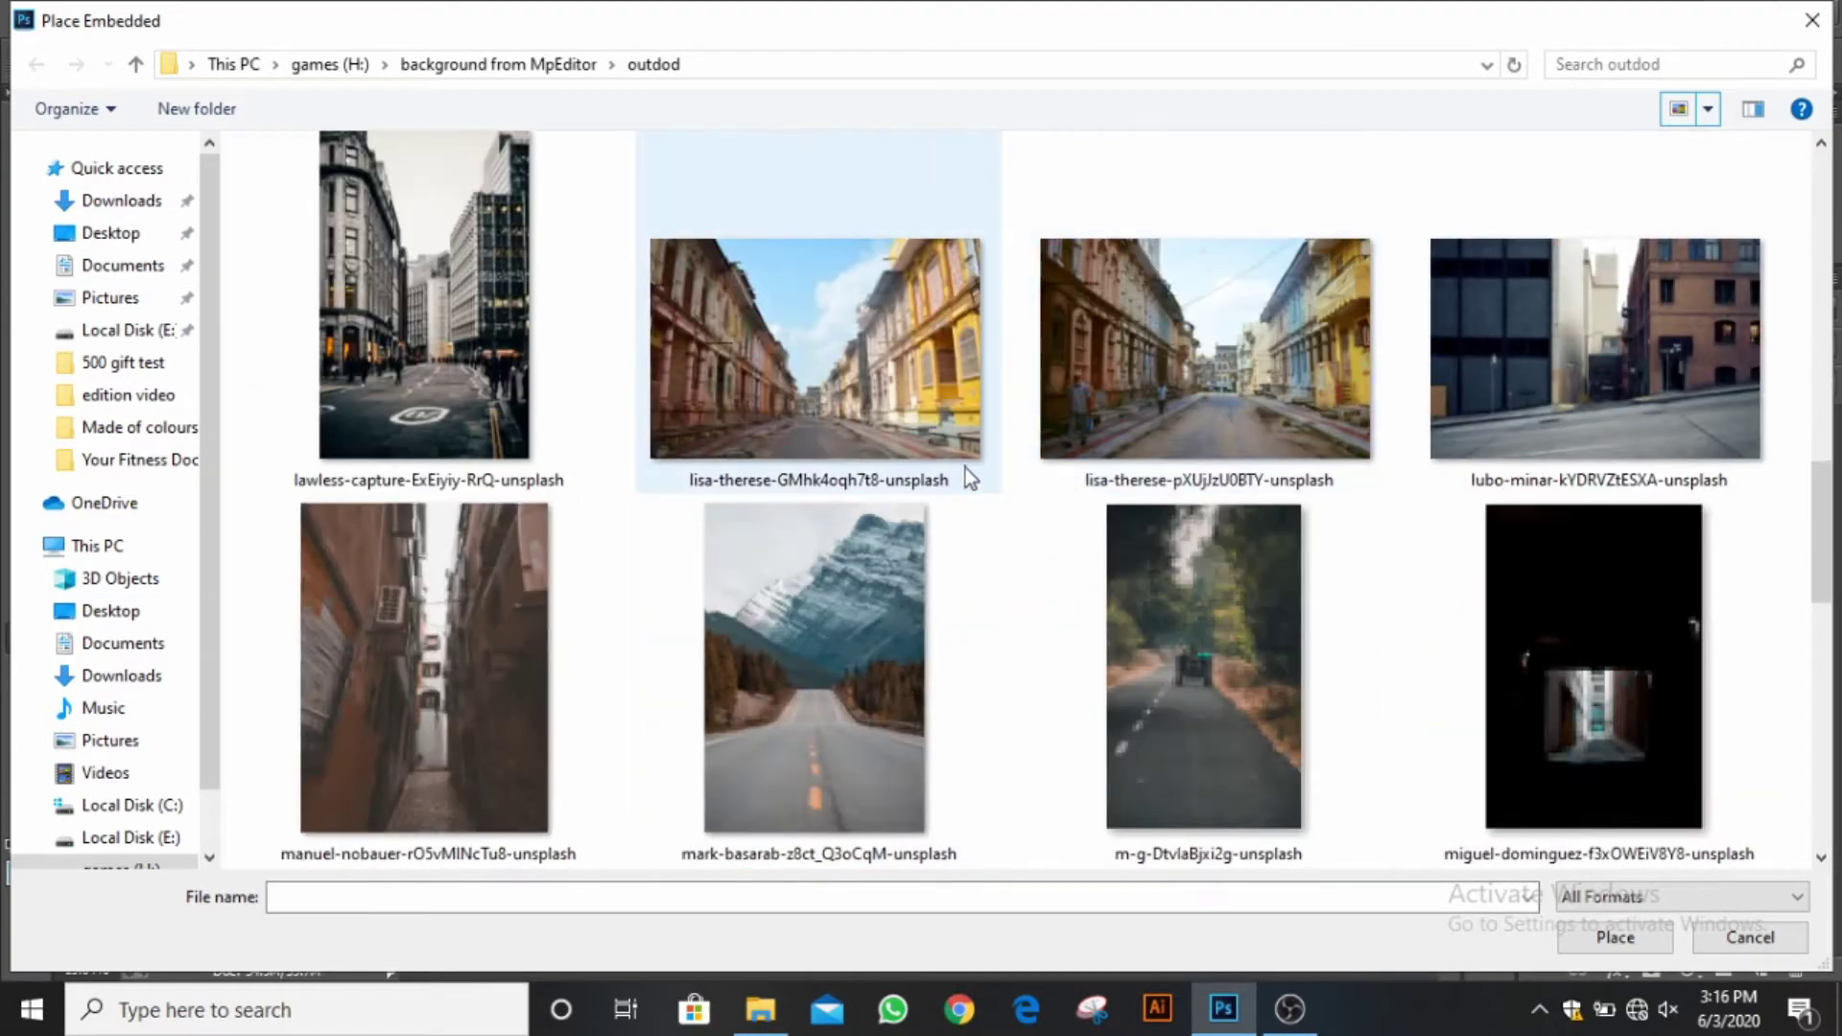
double_click(1159, 729)
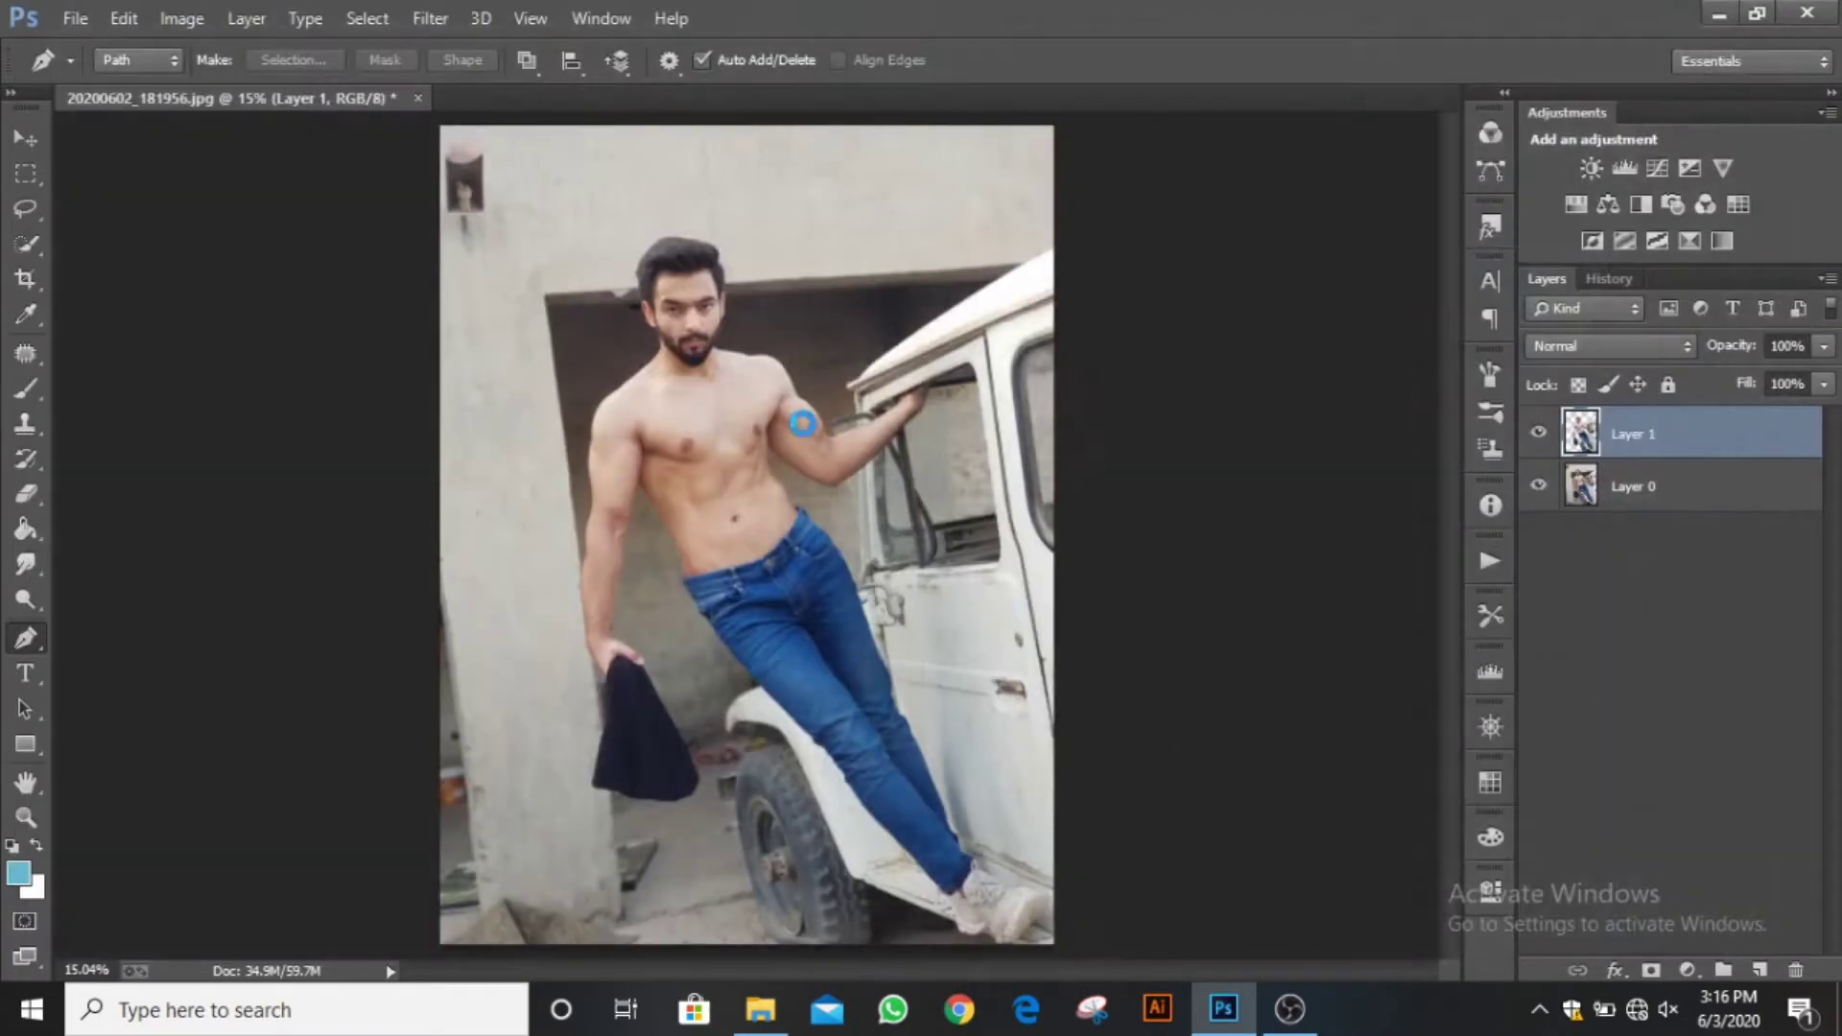
key(Return)
right_click(1644, 431)
click(1052, 447)
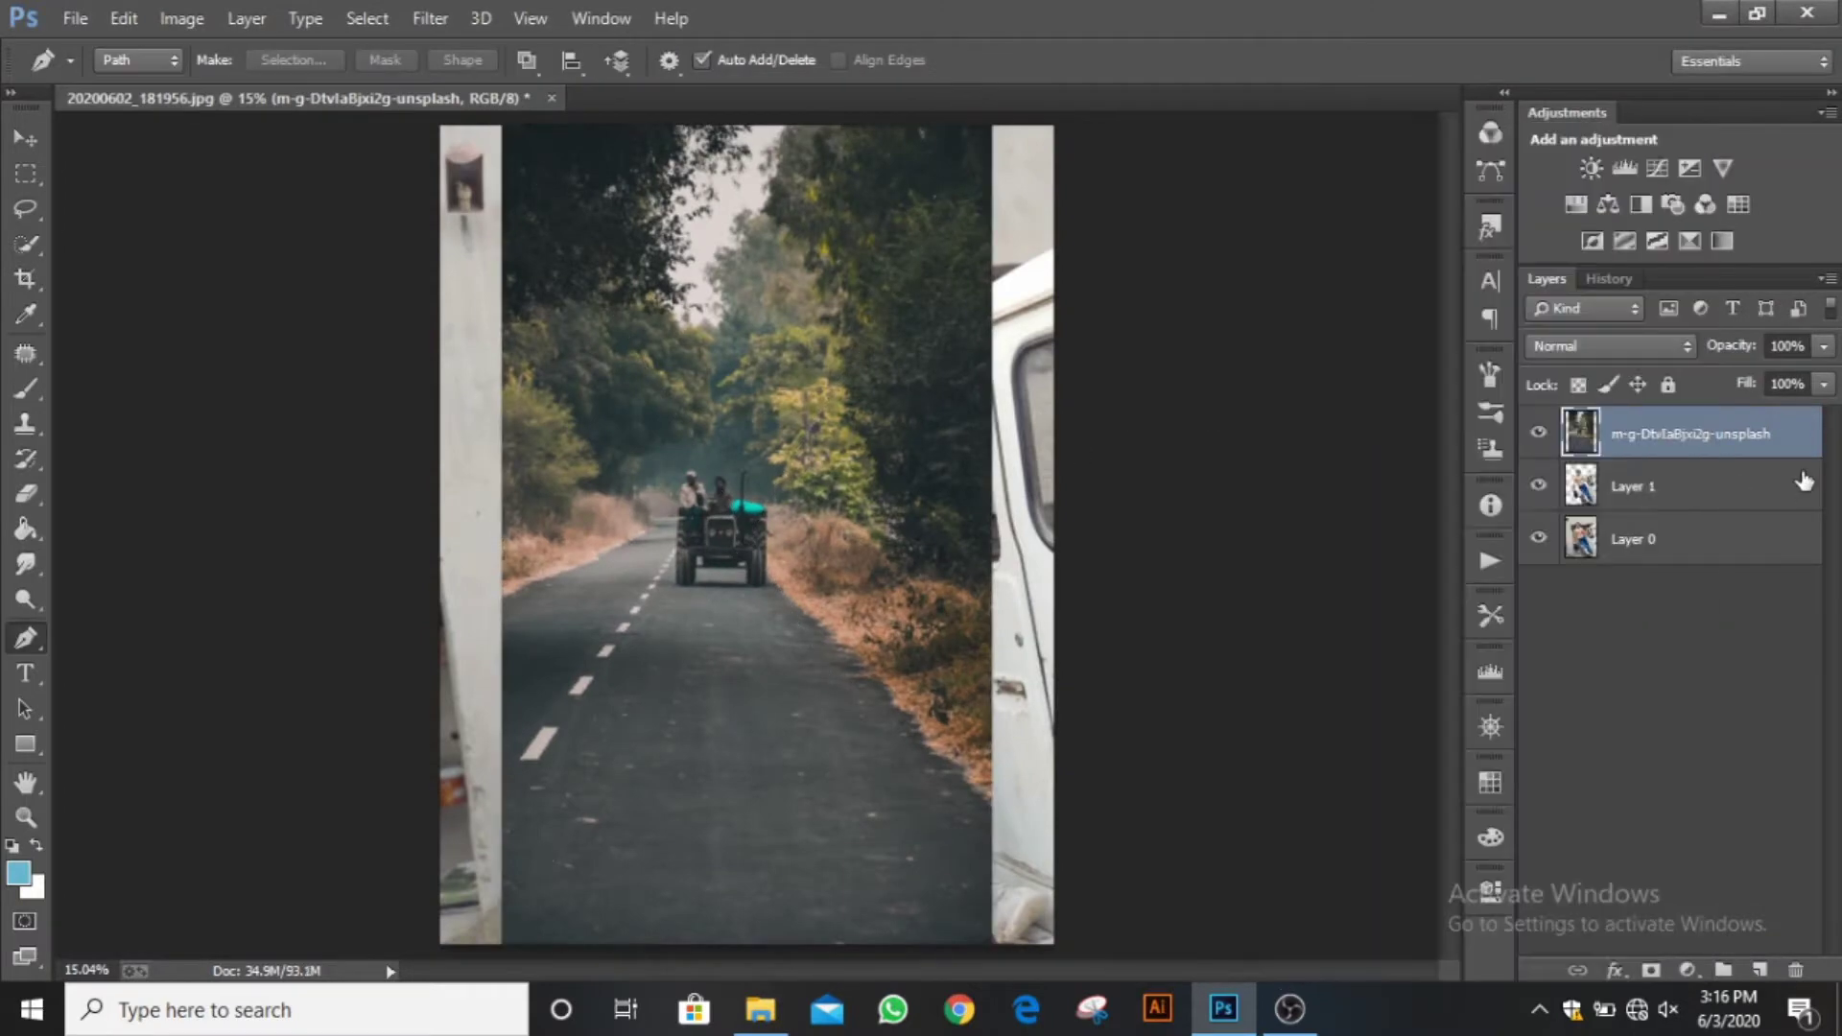
Move the road photo layer beneath Layer 1, scale it to about 198%, and position it as the background behind the man.
drag(1717, 433, 1736, 508)
key(ctrl+t)
click(475, 61)
drag(508, 62, 692, 117)
drag(913, 297, 838, 796)
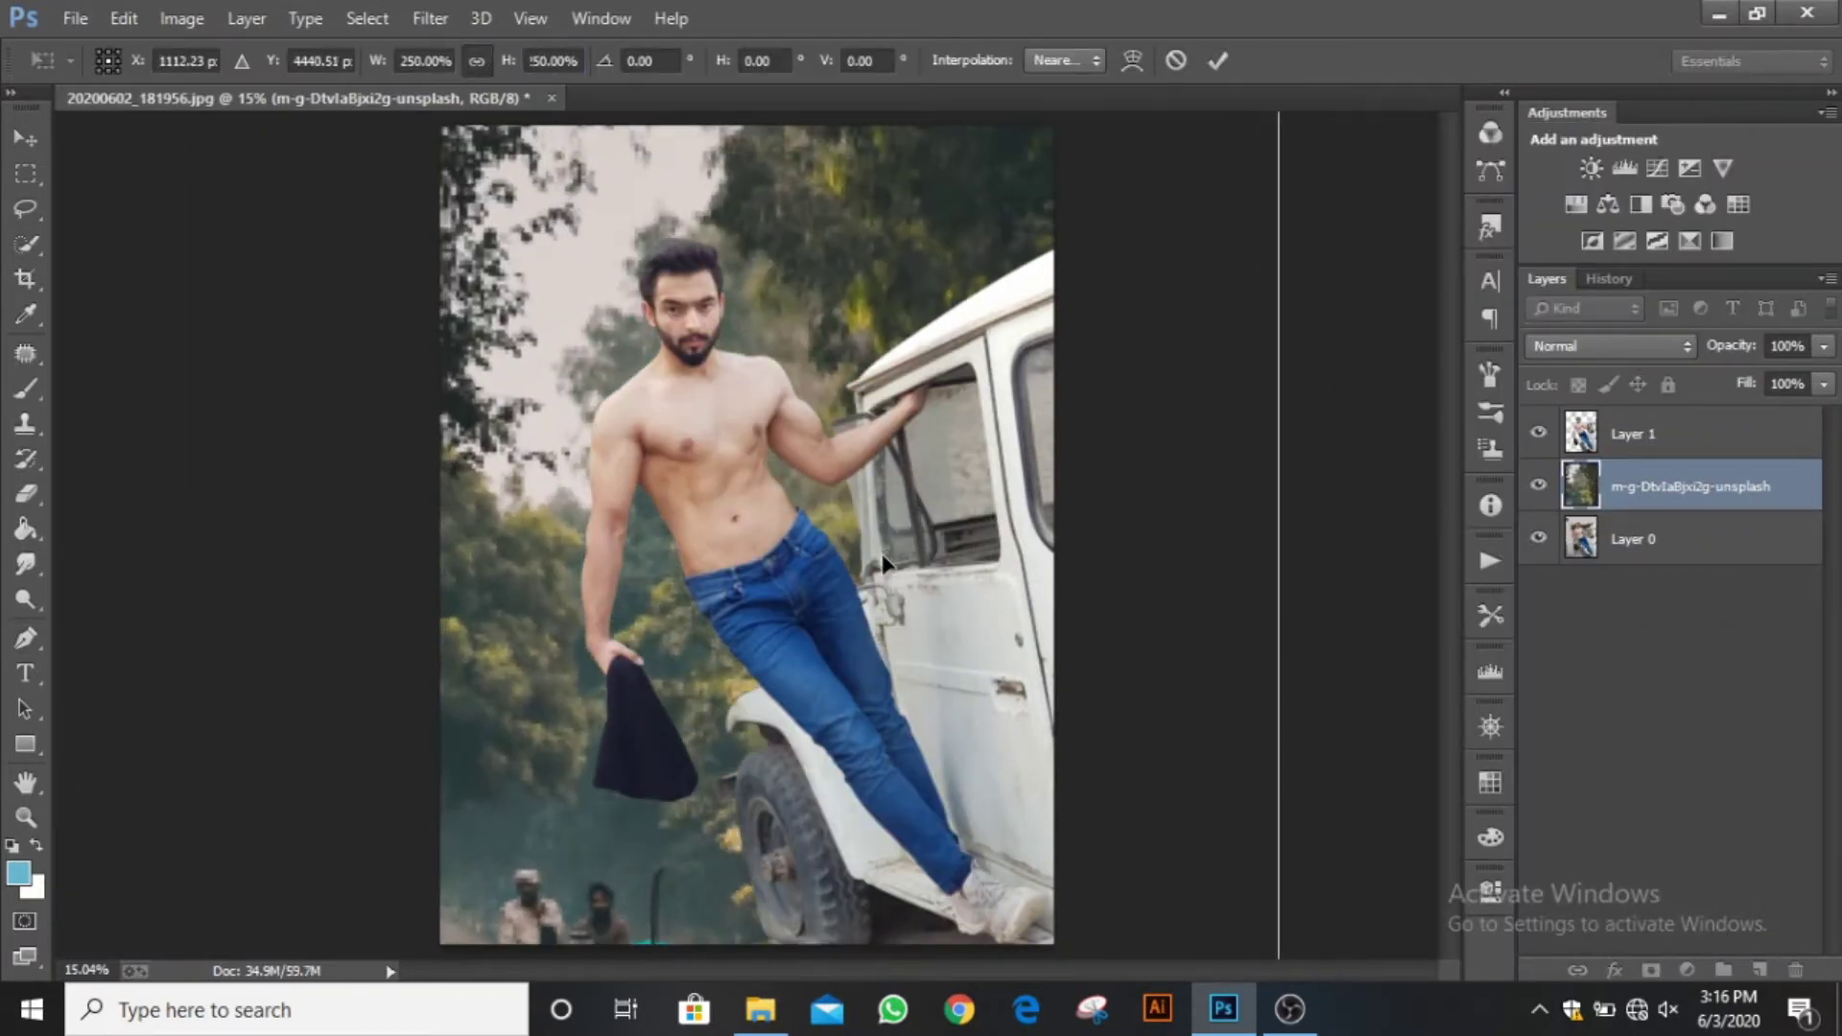
drag(880, 554, 906, 630)
drag(505, 65, 431, 62)
drag(934, 485, 942, 365)
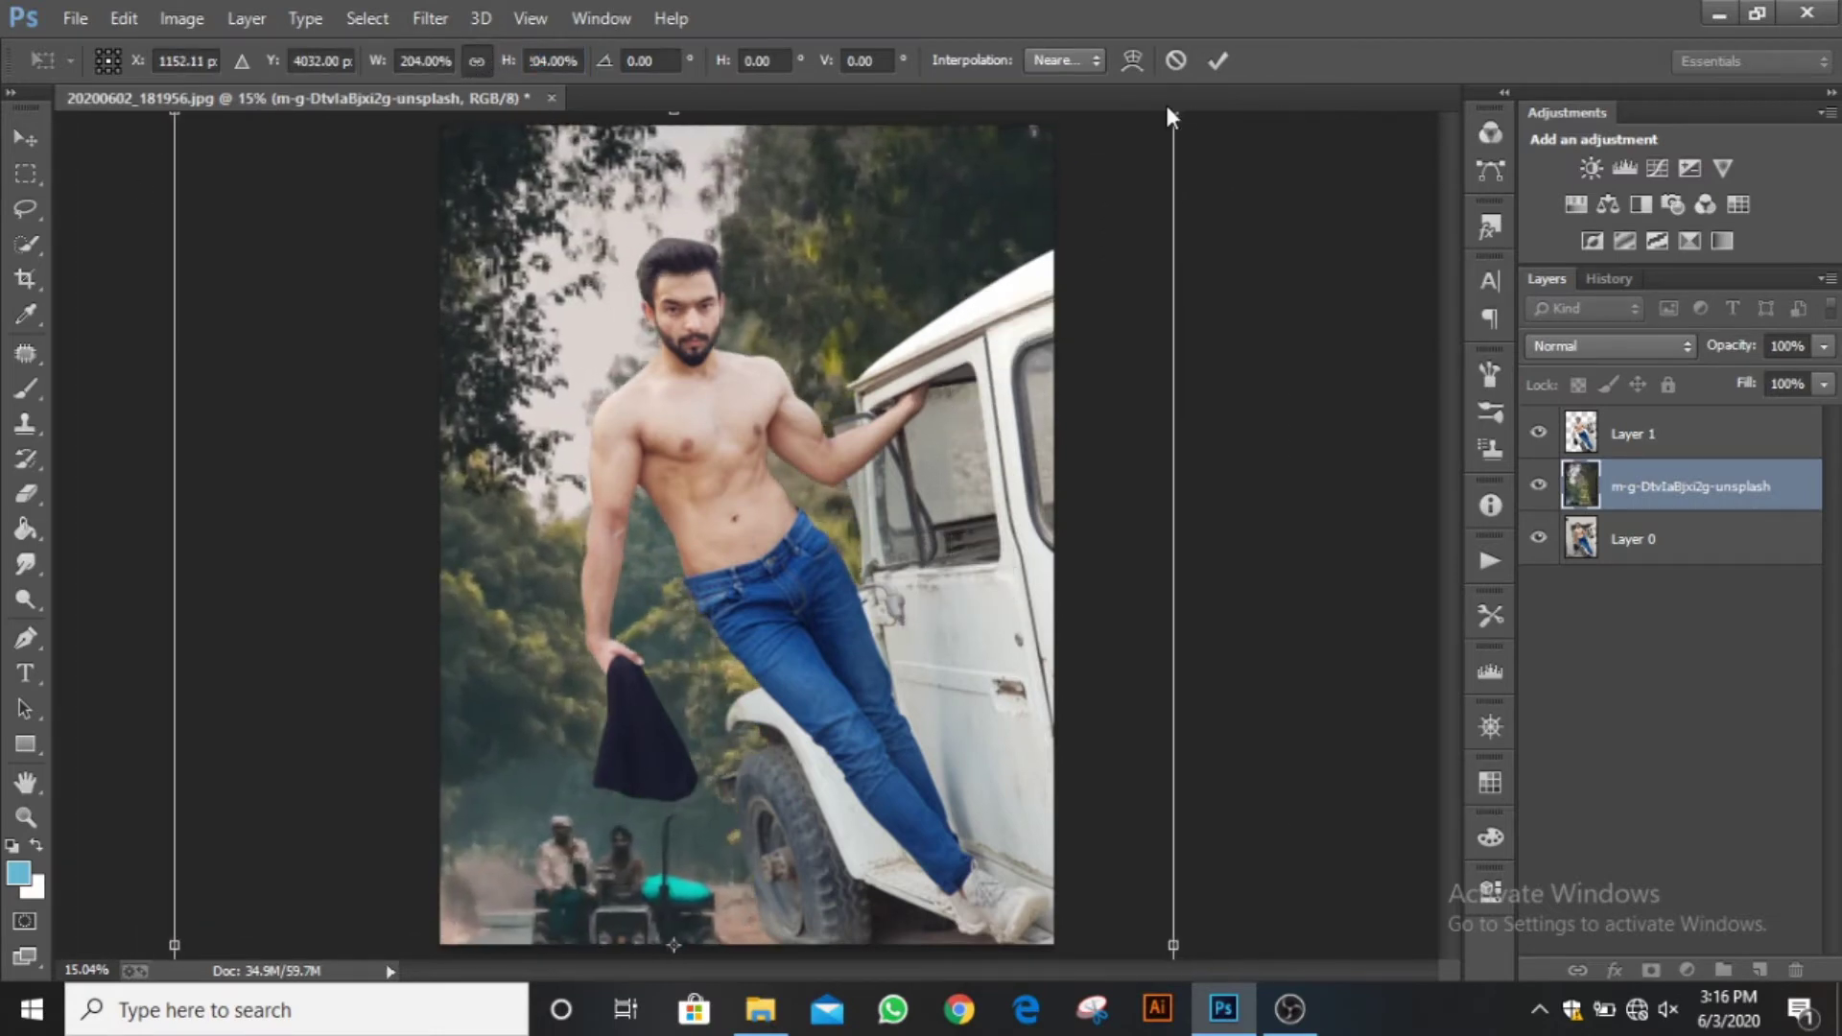
drag(1164, 122, 1152, 142)
drag(1088, 231, 1079, 218)
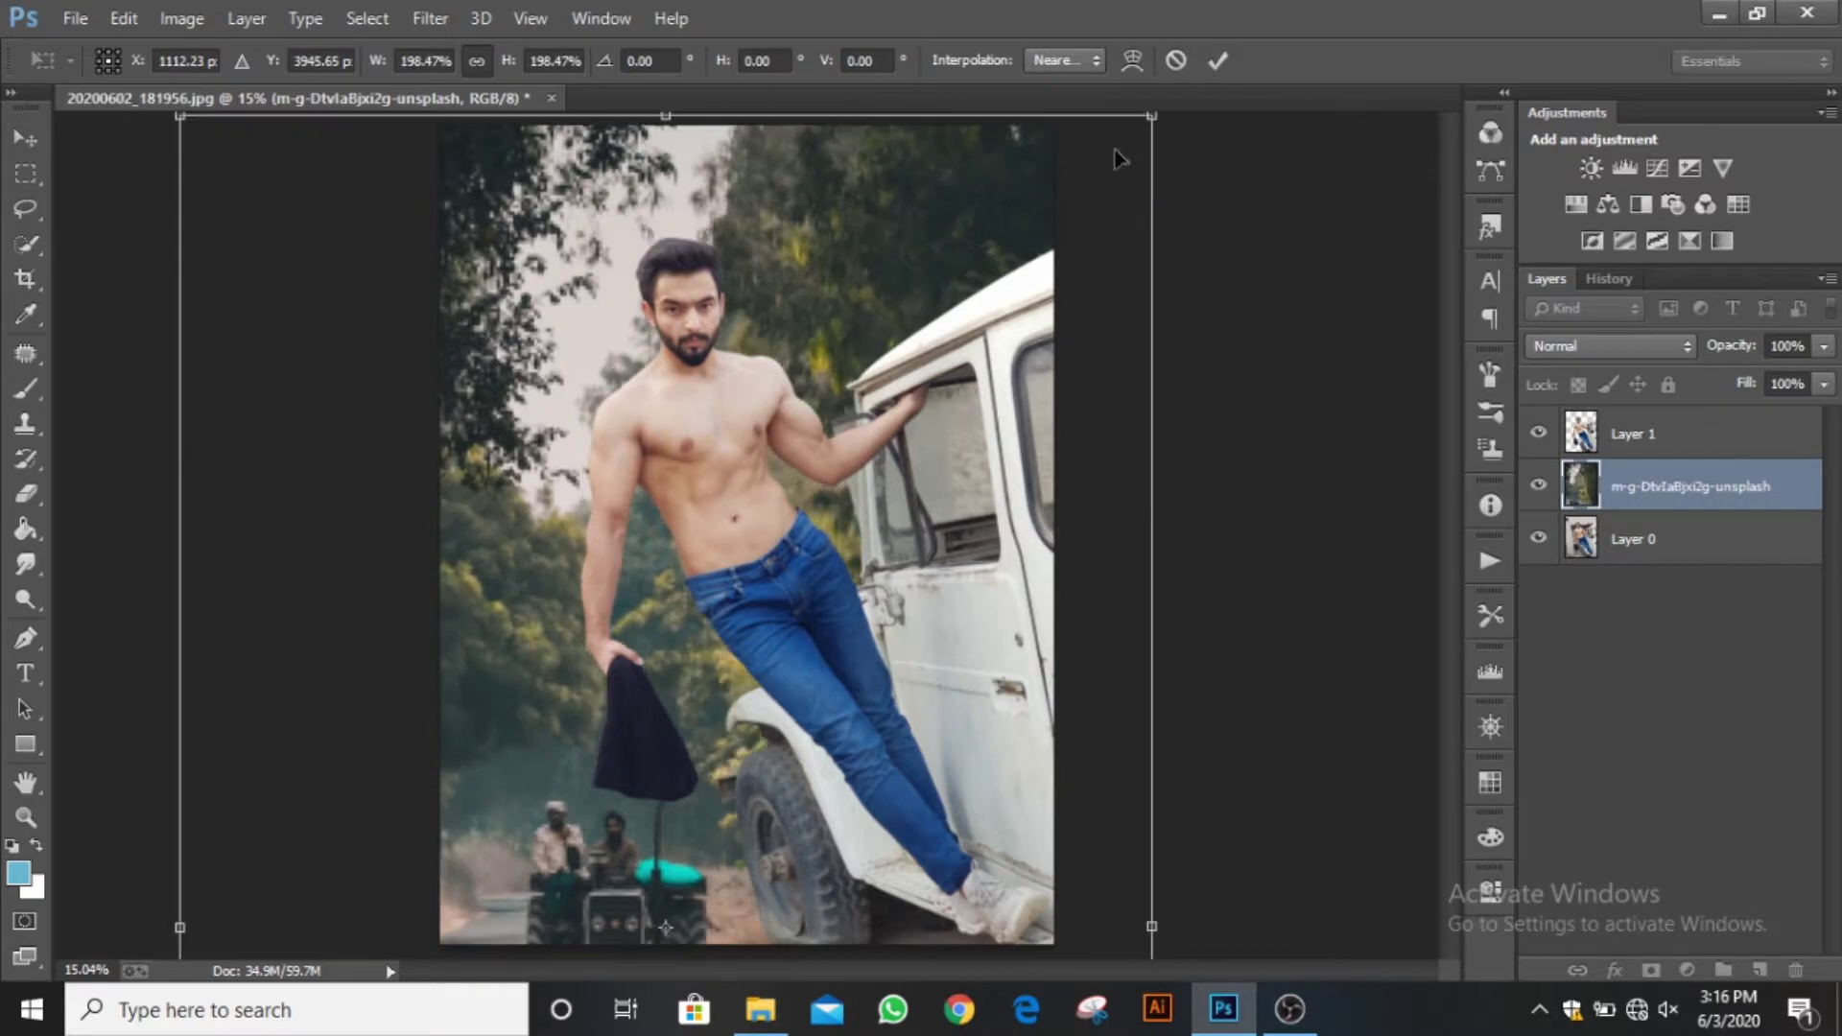
key(Return)
With Layer 1 temporarily hidden, clone foliage over the tractor and its two riders using a 700 px Clone Stamp brush.
click(1538, 431)
scroll(489, 336, up, 2)
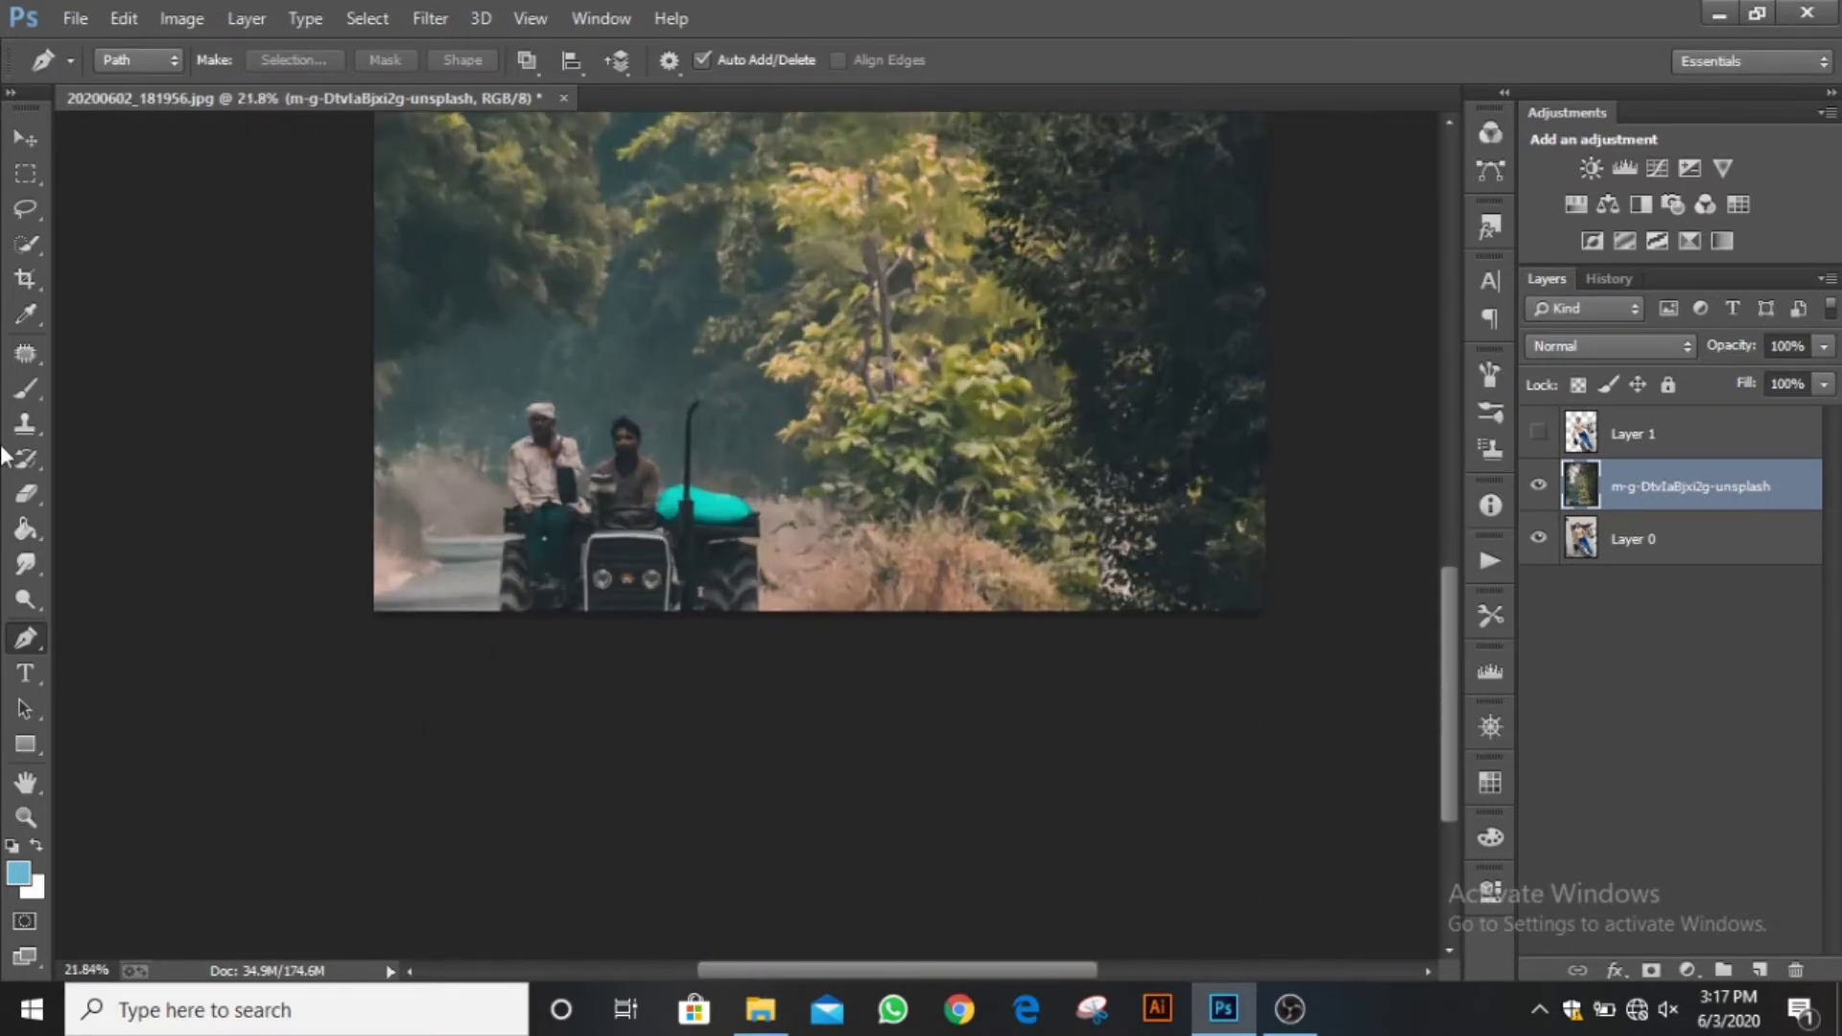
key(s)
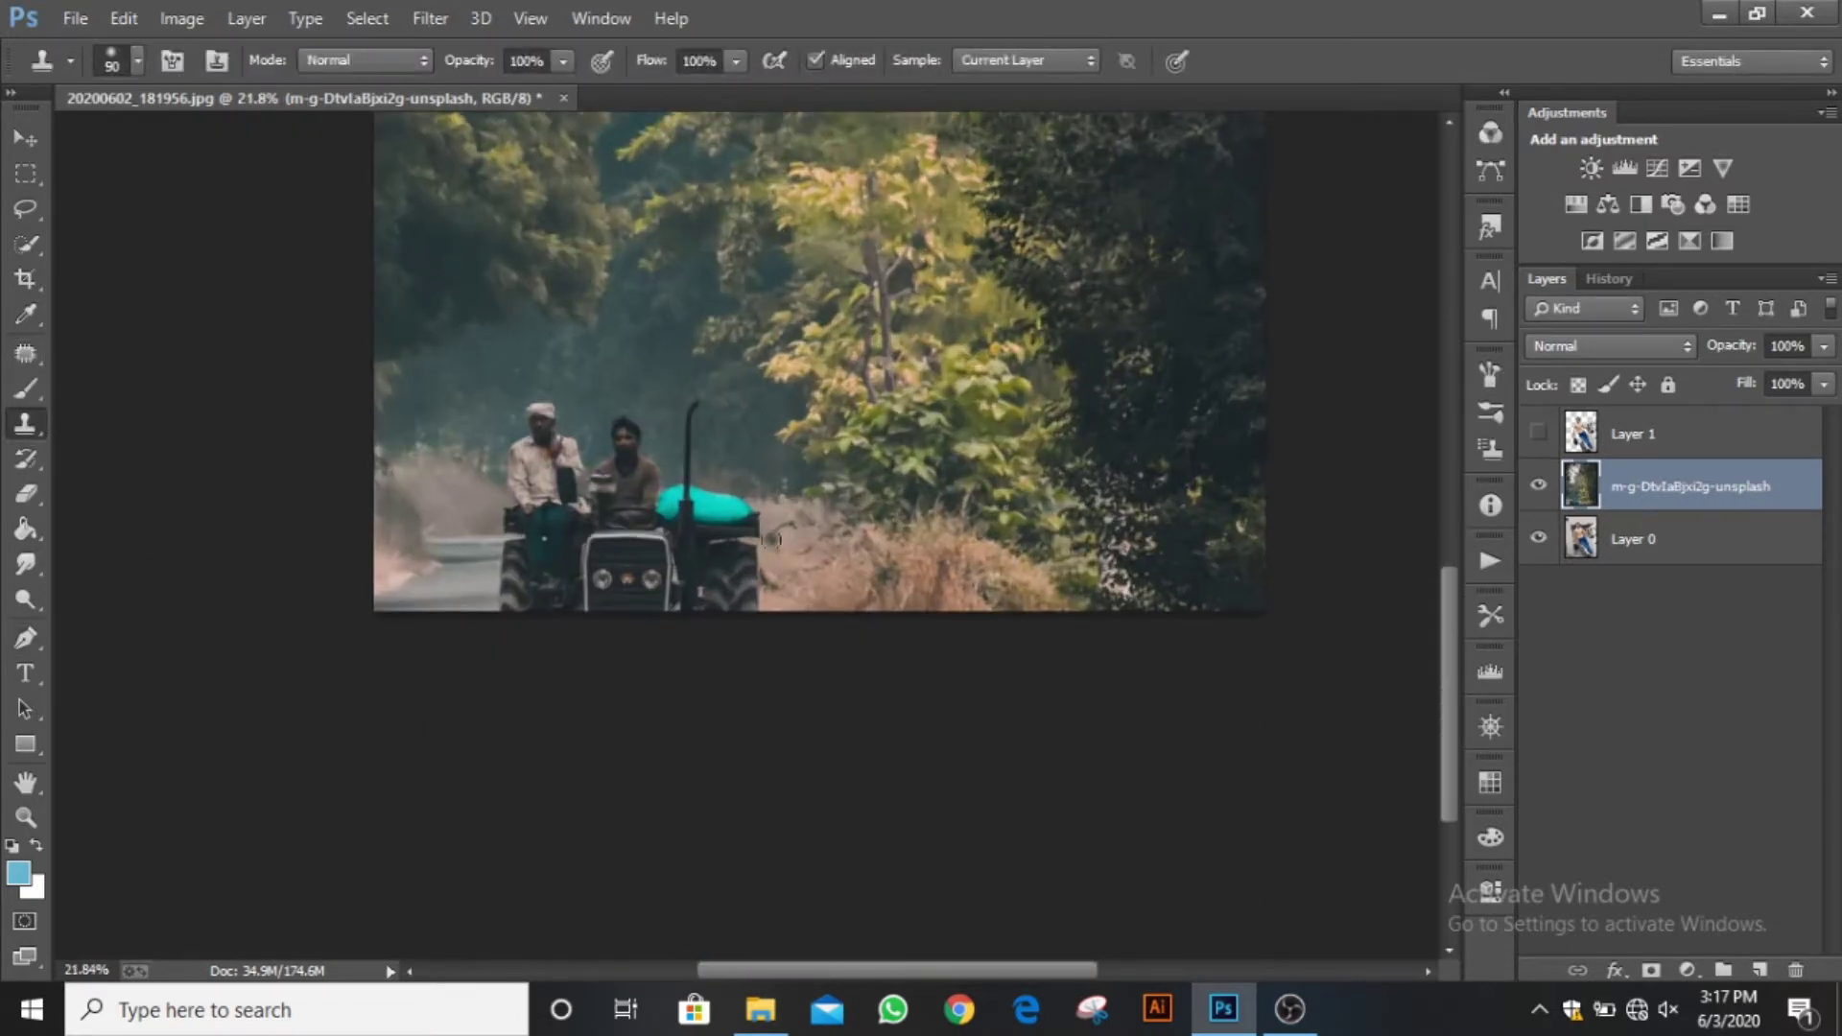
key(bracketright)
key(bracketright)
key(bracketright)
key(bracketright)
key(bracketright)
key(bracketright)
key(bracketright)
key(bracketright)
key(bracketright)
key(bracketright)
key(bracketright)
alt+click(902, 456)
mouse_move(748, 514)
mouse_down()
mouse_move(686, 556)
mouse_move(621, 566)
mouse_up()
alt+click(468, 403)
alt+click(518, 403)
mouse_move(529, 461)
mouse_down()
mouse_move(568, 472)
mouse_move(671, 434)
mouse_move(355, 527)
mouse_move(493, 554)
mouse_move(481, 572)
mouse_move(526, 567)
mouse_move(556, 608)
mouse_up()
key(ctrl+0)
click(1538, 433)
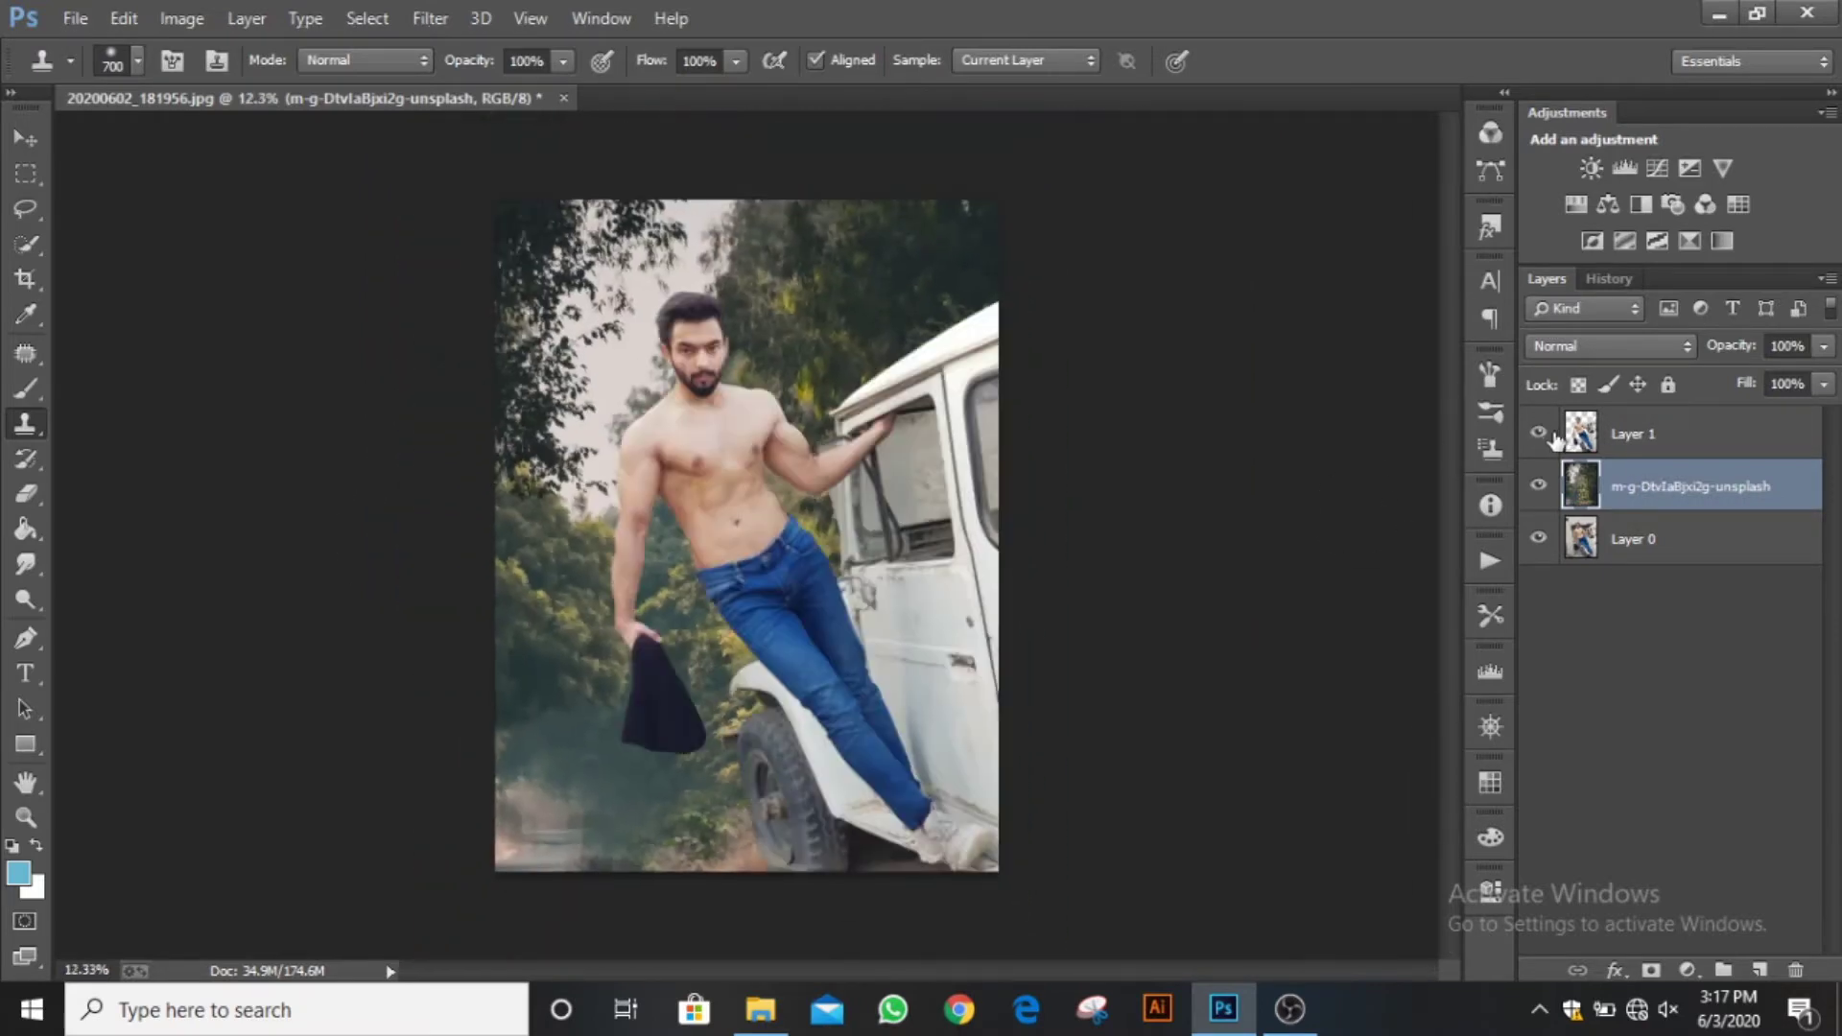
Flip the road photo layer horizontally and shift it about 73 px left and 154 px up.
key(ctrl+t)
right_click(1017, 743)
click(964, 579)
drag(670, 730, 678, 748)
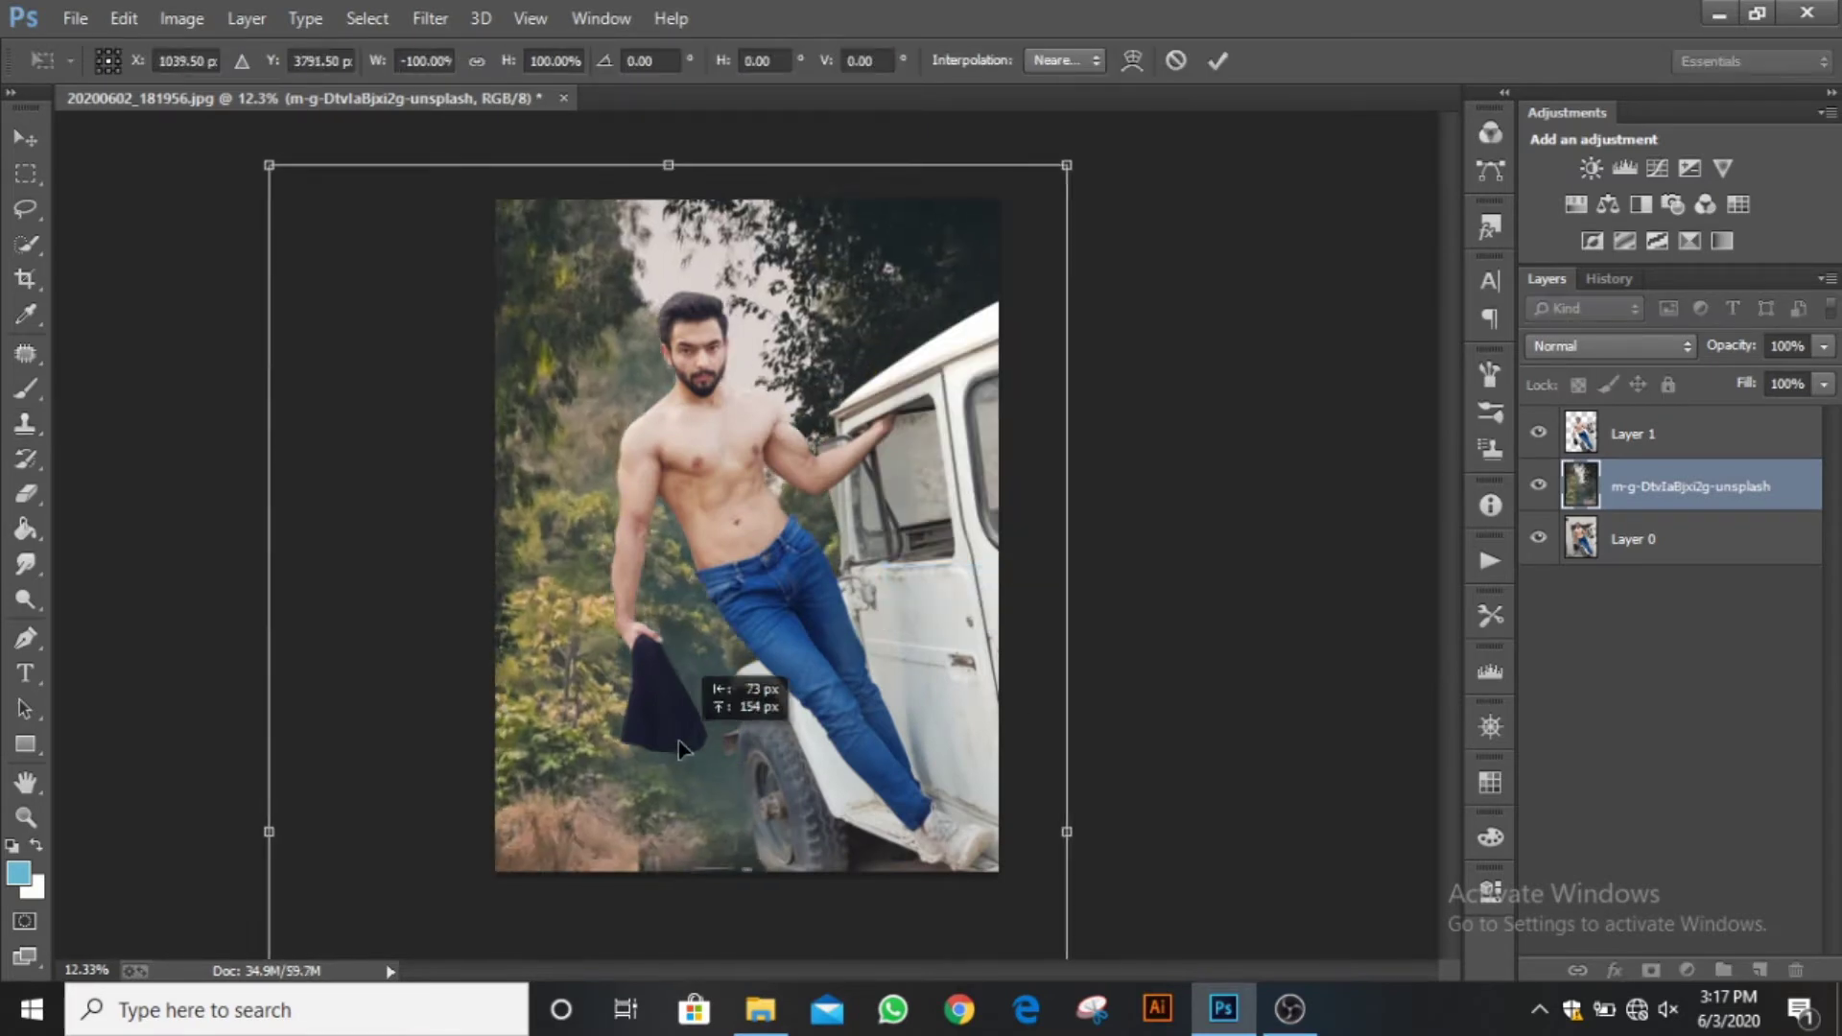
key(Return)
Move the road photo layer beneath Layer 0 and add a layer mask to Layer 0.
drag(1581, 485, 1670, 506)
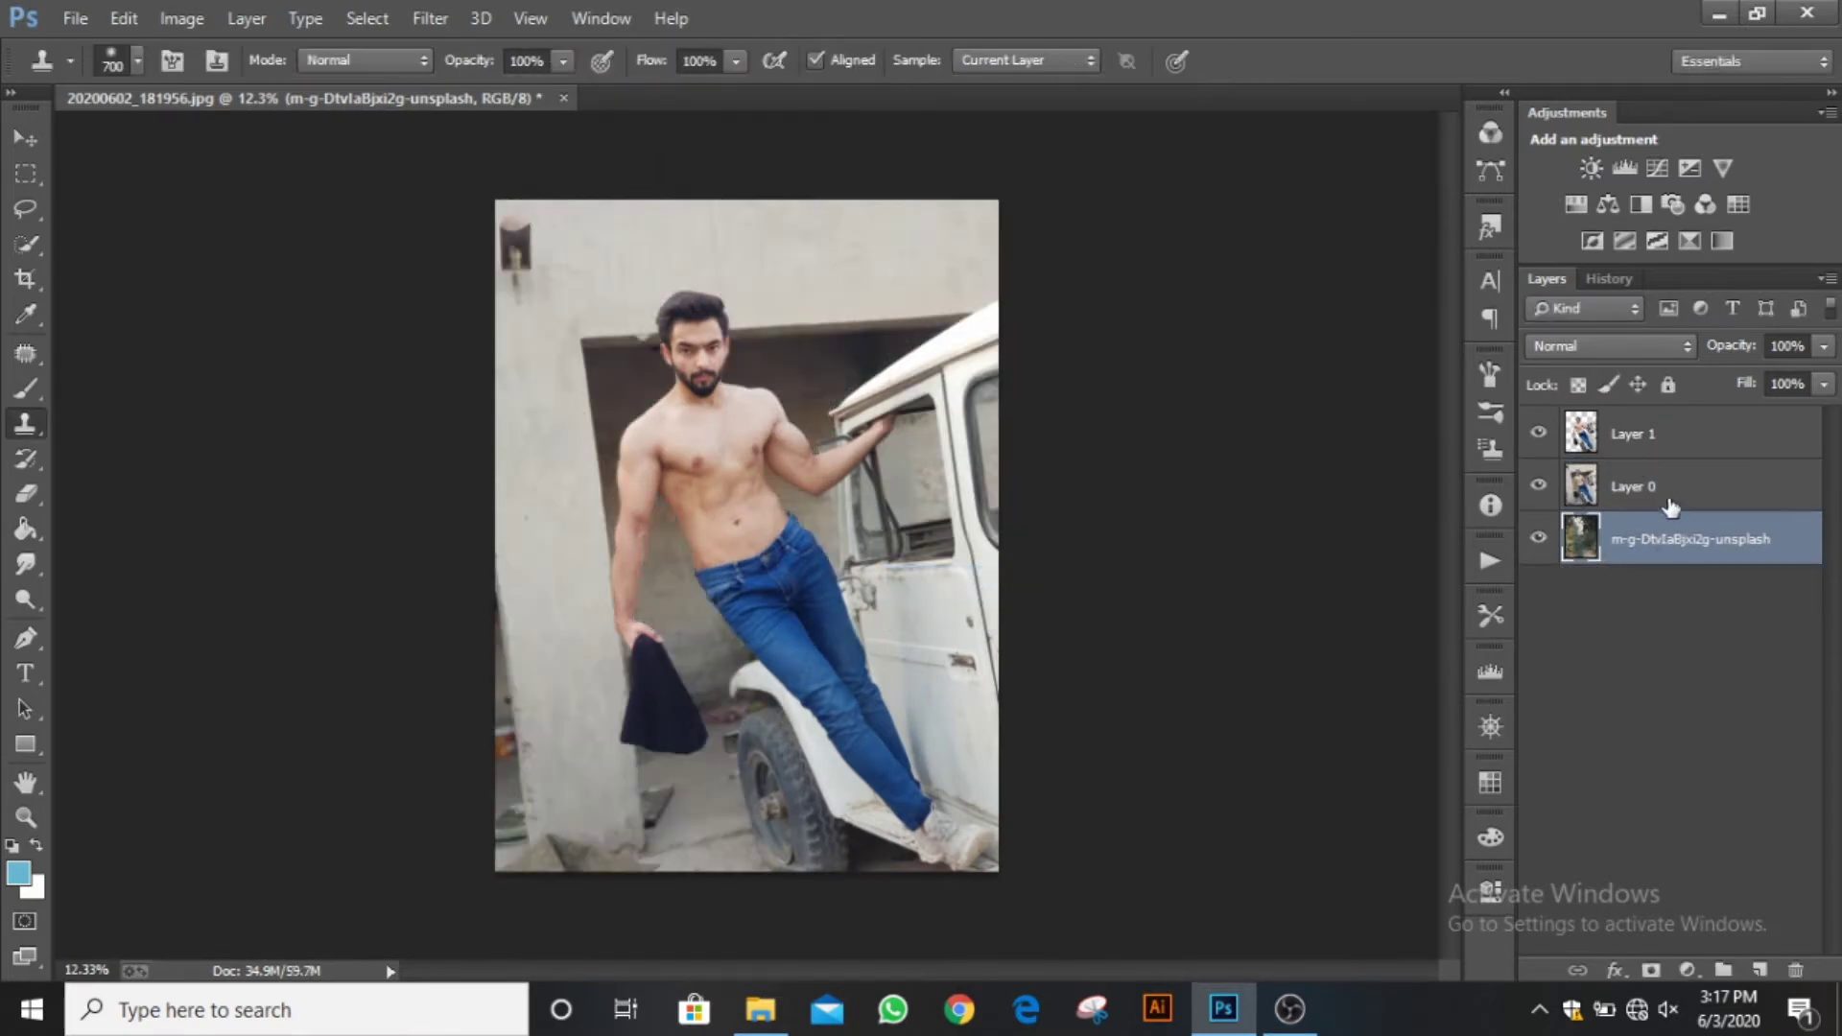
click(1670, 507)
click(27, 493)
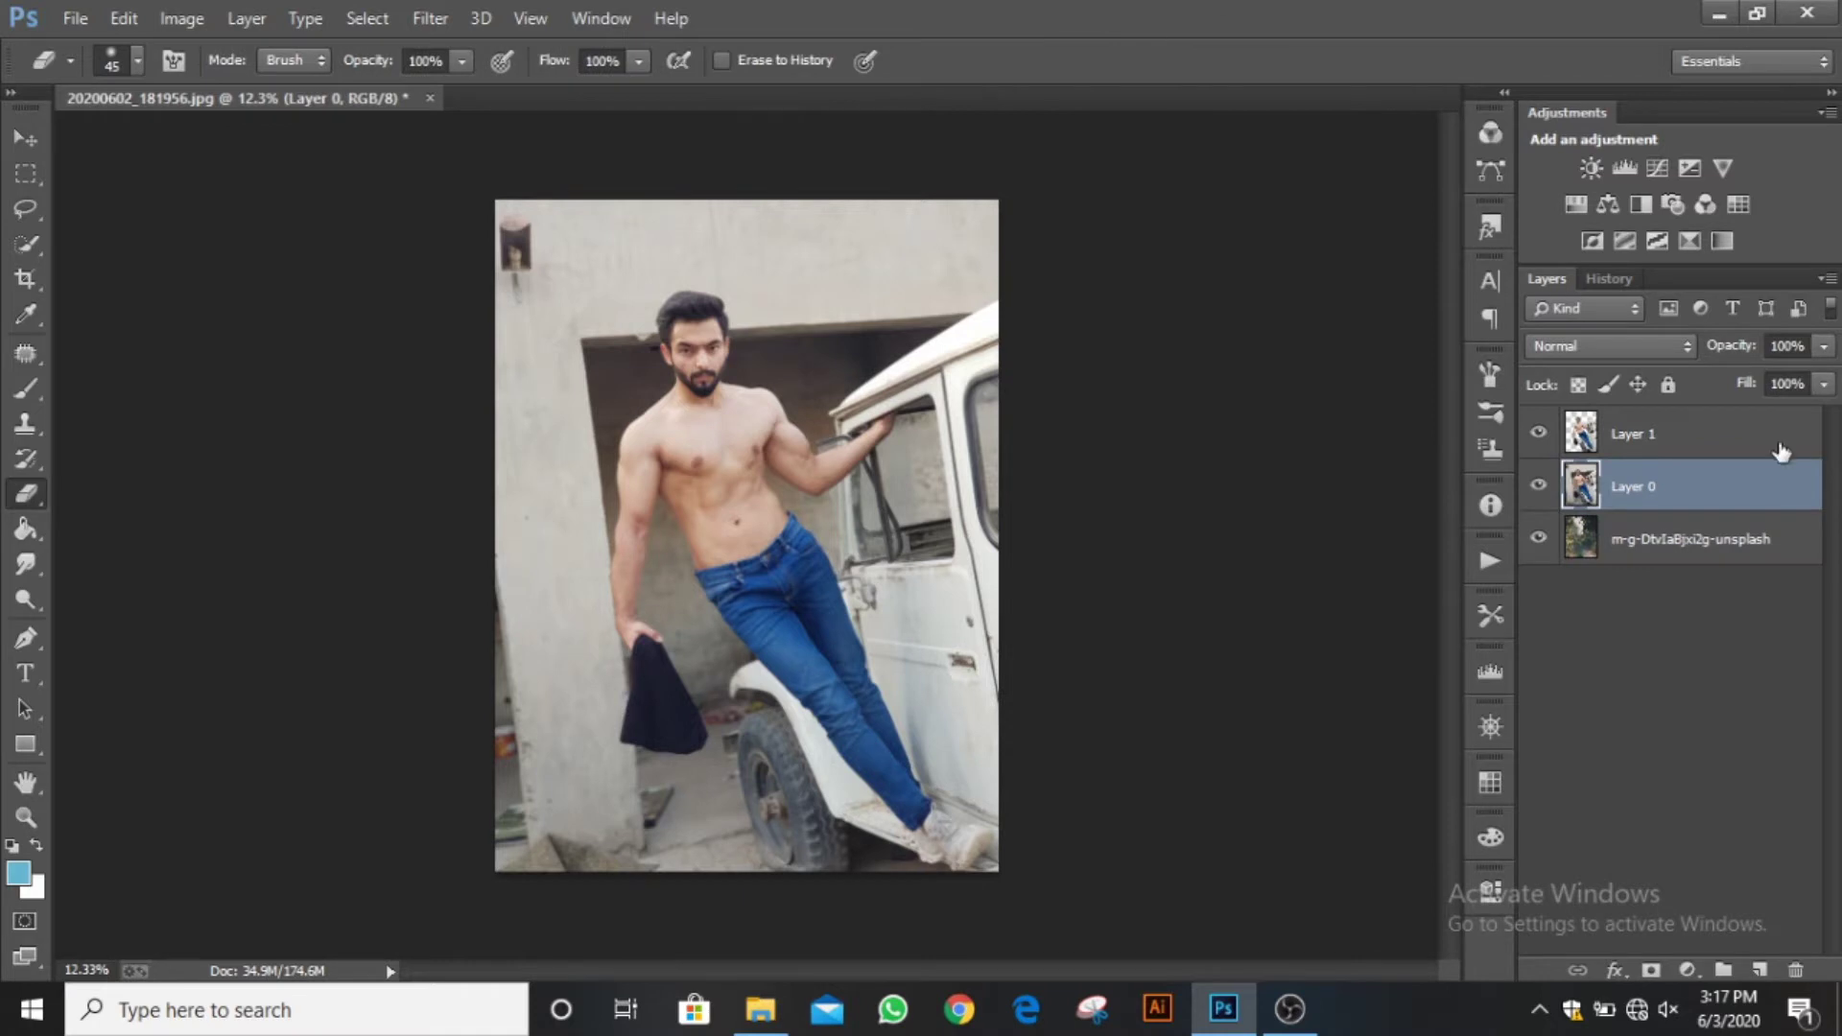
click(1651, 971)
Mask out the concrete wall and garage behind the man on Layer 0 with a 1300 px Eraser and default colors.
key(d)
key(bracketright)
key(bracketright)
key(bracketright)
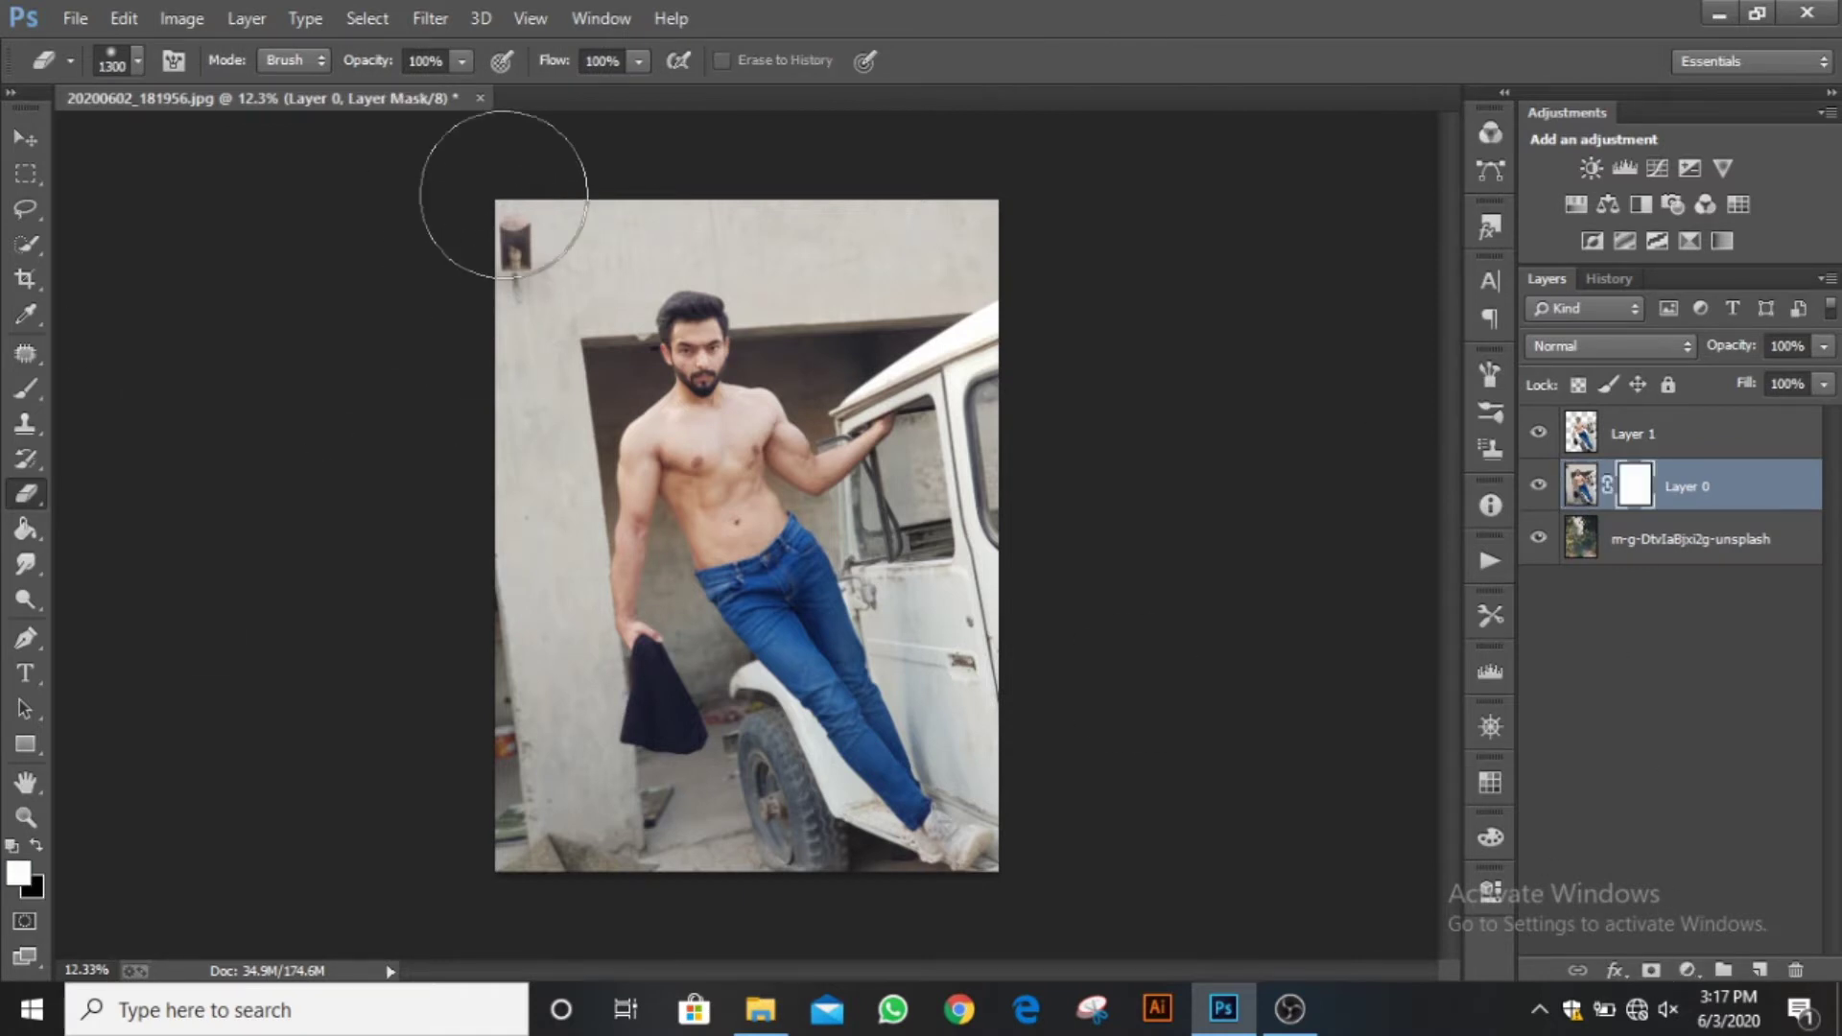
mouse_move(534, 185)
mouse_down()
mouse_move(749, 224)
mouse_move(952, 205)
mouse_move(907, 245)
mouse_move(818, 260)
mouse_move(794, 296)
mouse_move(845, 305)
mouse_move(985, 174)
mouse_move(832, 288)
mouse_move(941, 214)
mouse_up()
mouse_move(672, 422)
mouse_down()
mouse_move(447, 474)
mouse_move(580, 425)
mouse_move(646, 254)
mouse_move(614, 371)
mouse_move(531, 508)
mouse_move(541, 664)
mouse_move(596, 701)
mouse_move(659, 657)
mouse_move(753, 466)
mouse_move(750, 566)
mouse_move(704, 651)
mouse_move(606, 736)
mouse_move(524, 861)
mouse_move(566, 842)
mouse_move(646, 731)
mouse_move(639, 670)
mouse_move(552, 624)
mouse_move(606, 548)
mouse_move(606, 464)
mouse_move(486, 623)
mouse_up()
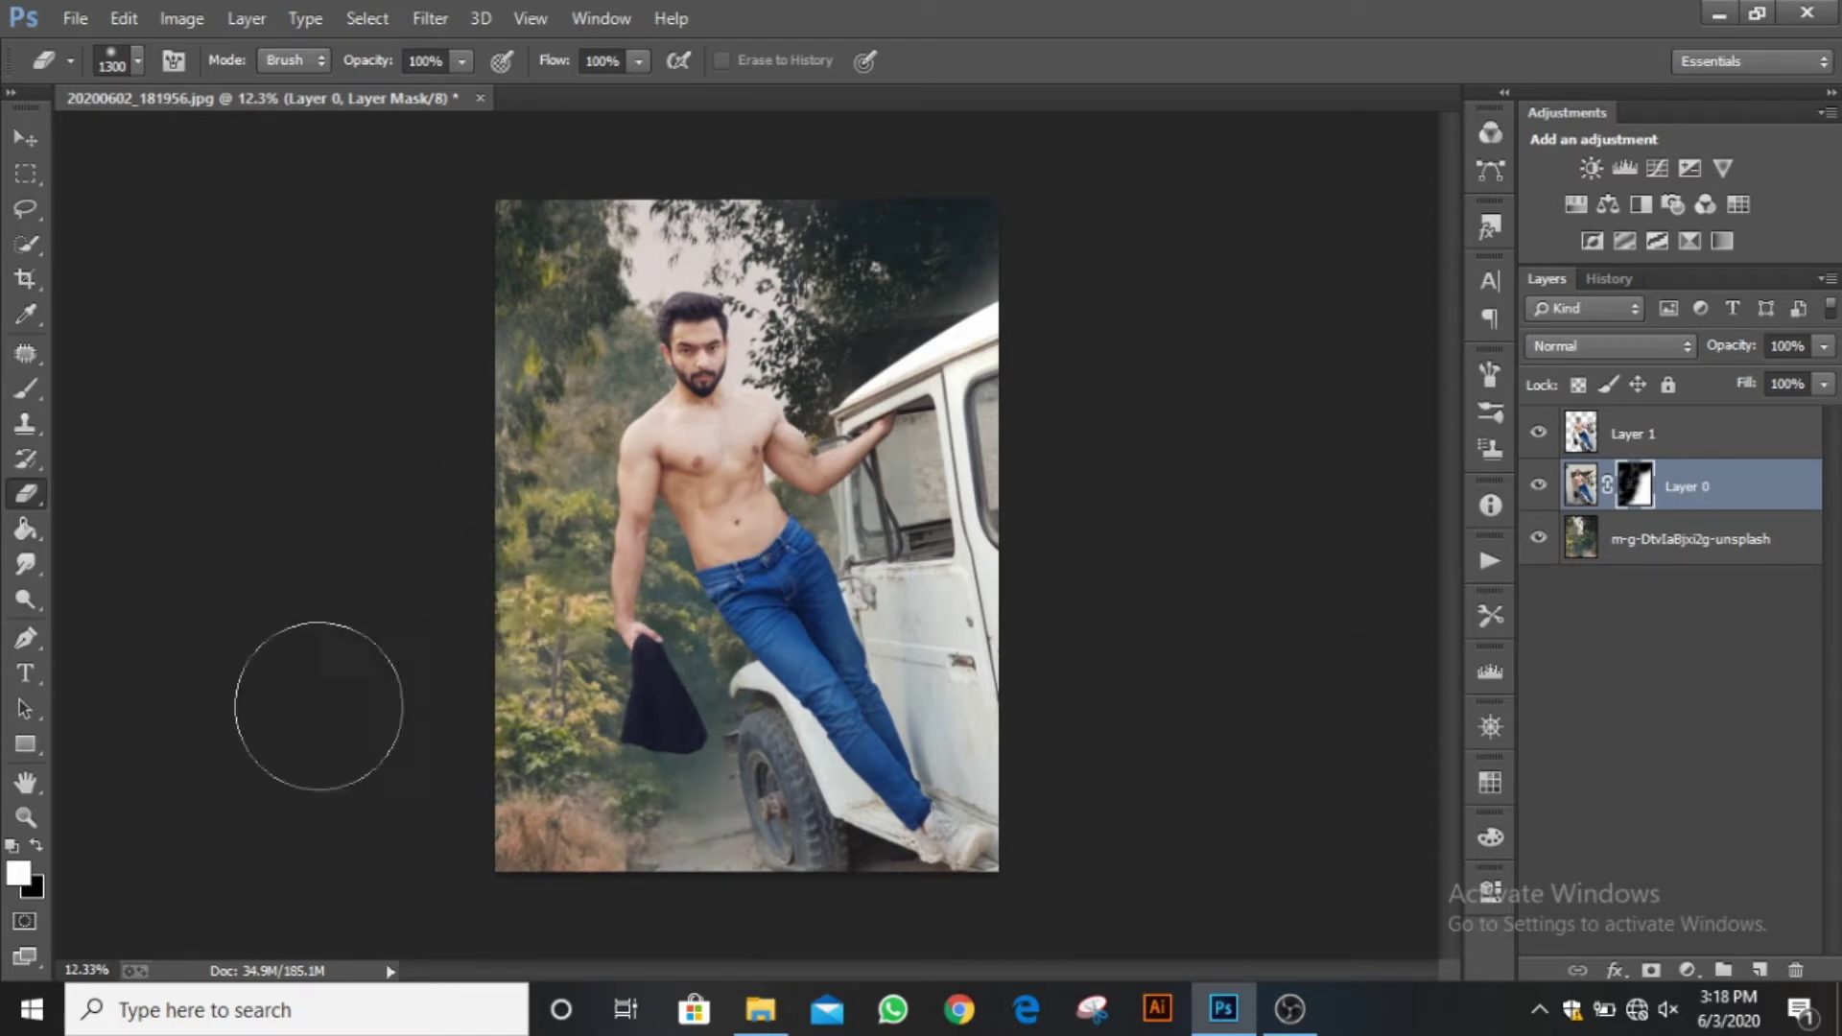
Restore the original ground beside the jeep's wheel on Layer 0's mask with an 800 px white brush.
key(b)
key(bracketright)
key(bracketright)
key(bracketright)
key(bracketright)
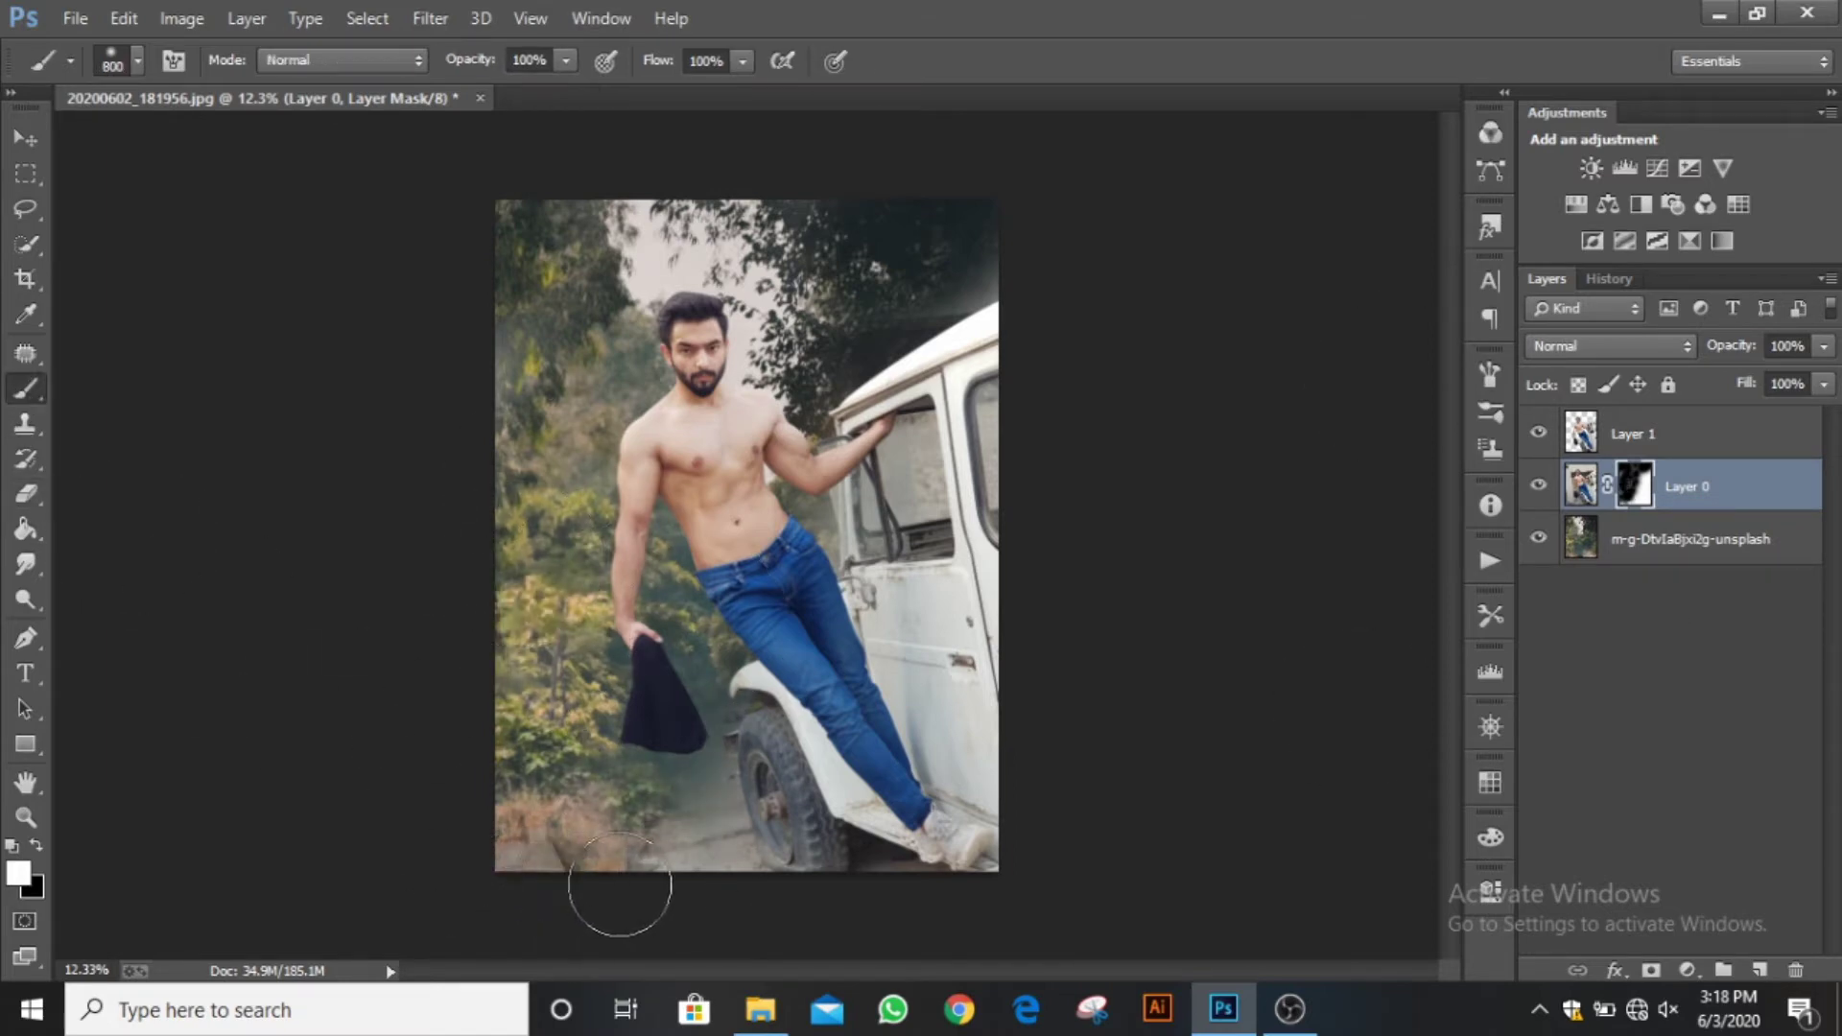
Erase the wall remnants above the jeep's roof on Layer 0's mask with the 1300 px Eraser.
click(26, 493)
scroll(882, 238, up, 1)
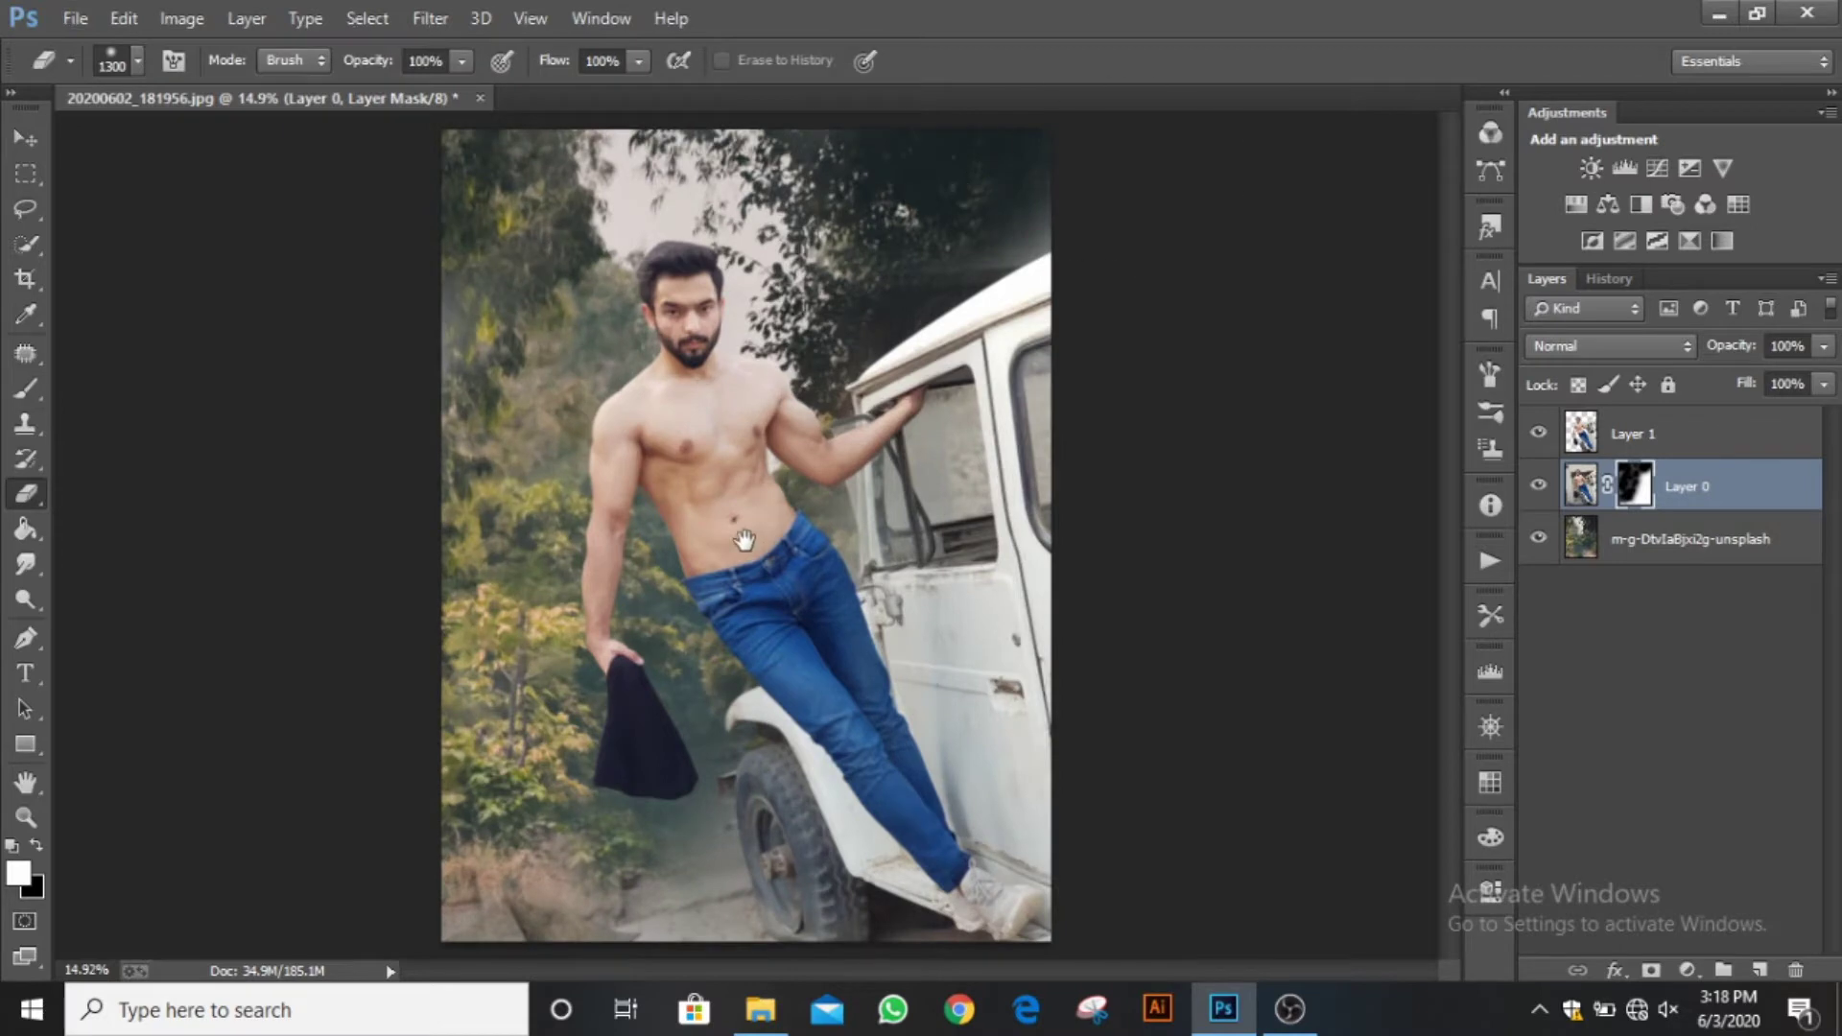
scroll(866, 346, up, 2)
mouse_move(974, 182)
mouse_down()
mouse_move(671, 555)
mouse_move(693, 527)
mouse_up()
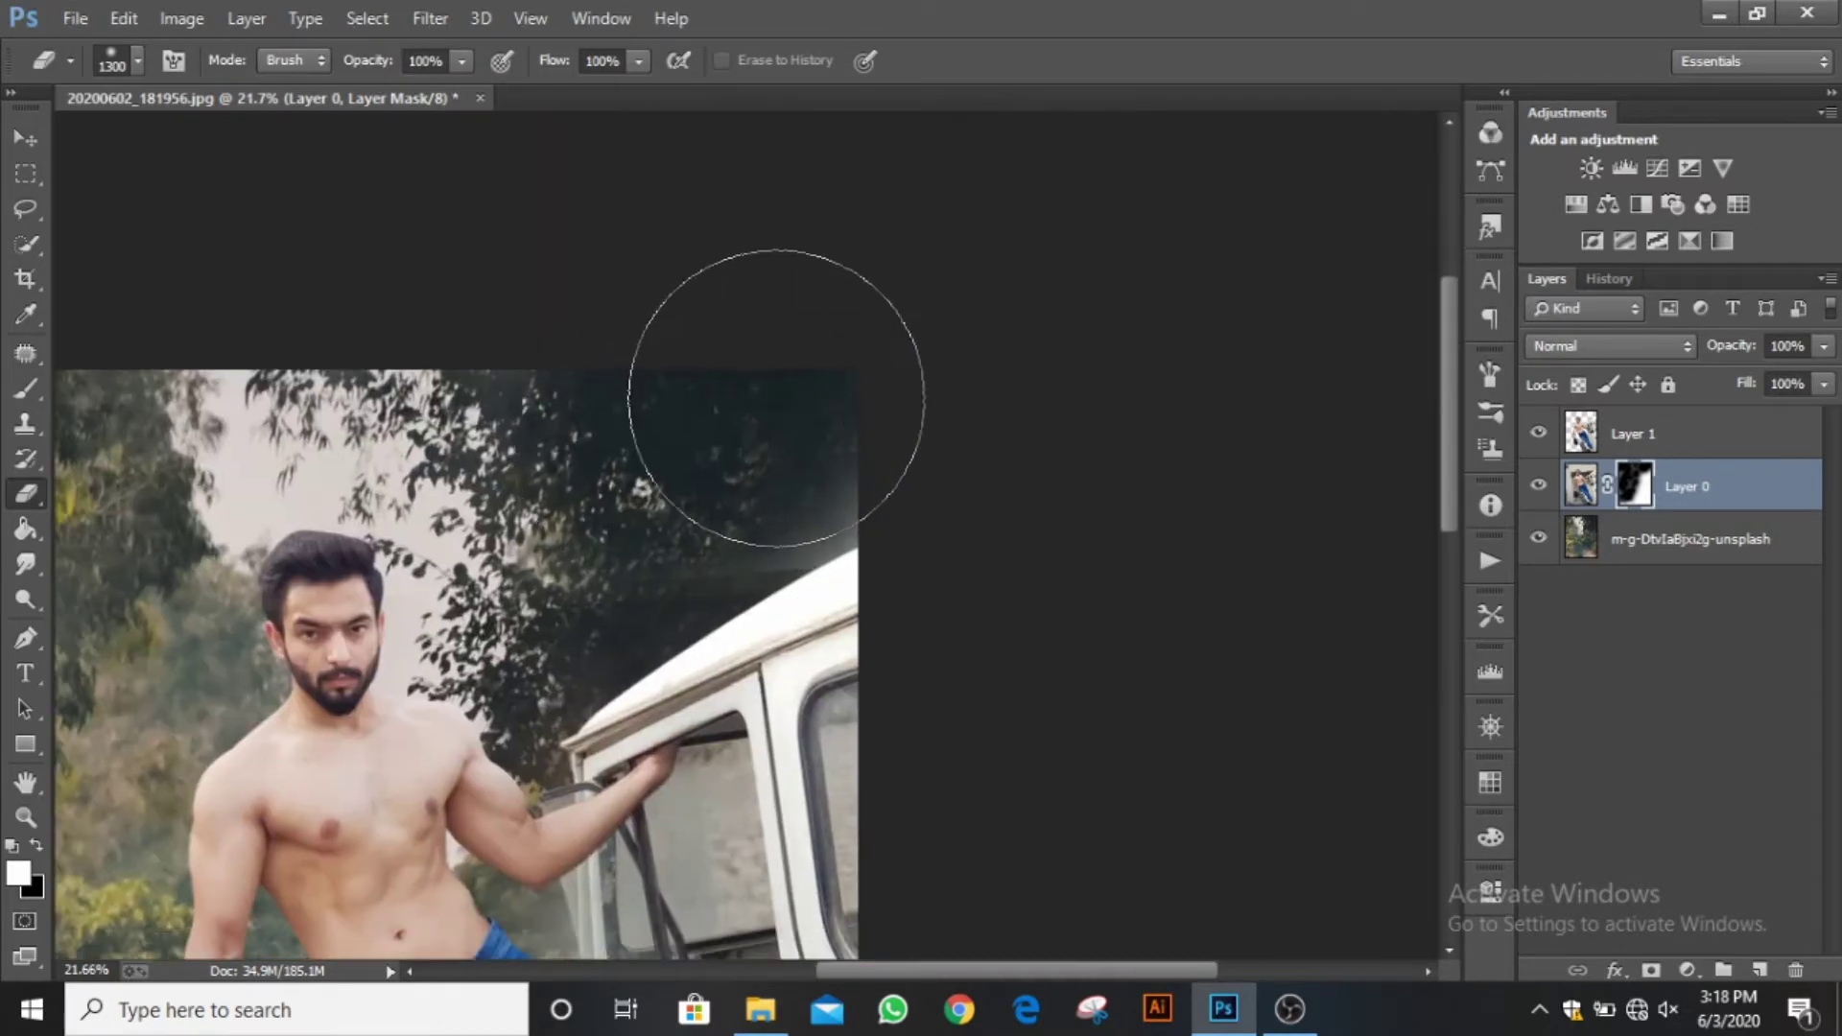
drag(873, 363, 685, 448)
scroll(687, 448, down, 3)
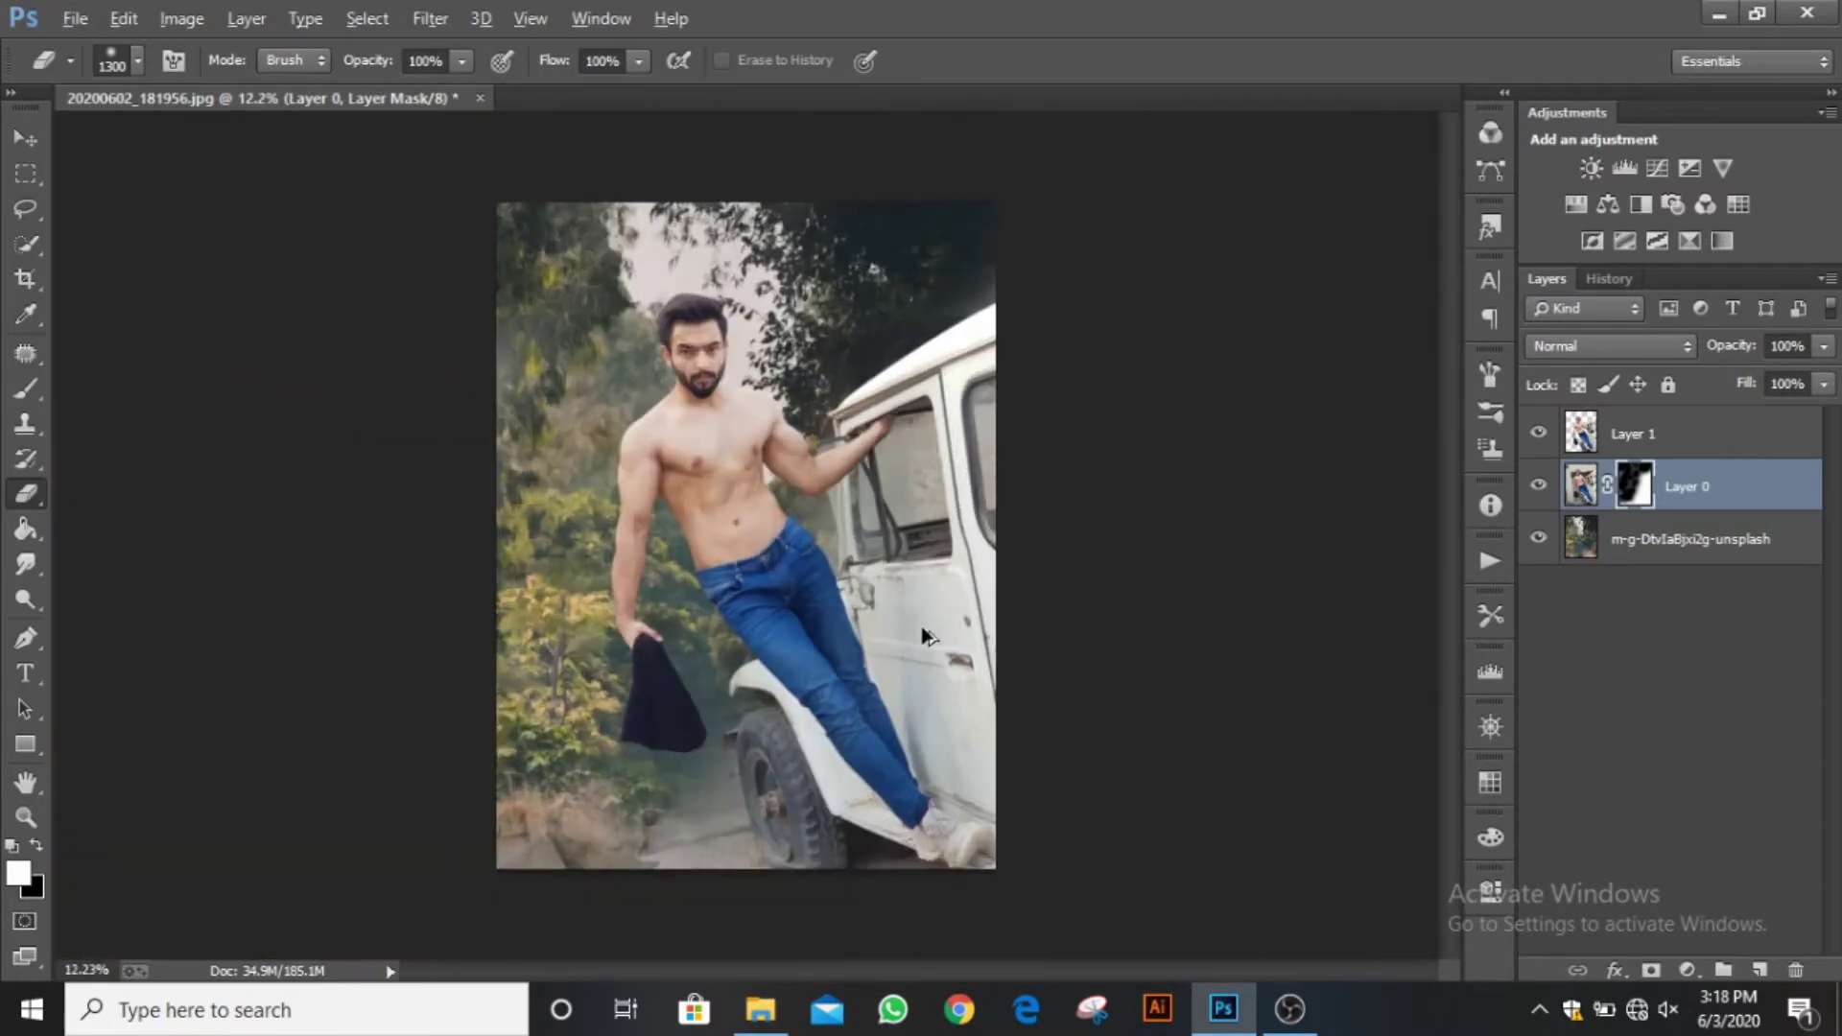
Scale the road photo layer to about 96% and shift it about 74 px left and 49 px up.
click(1694, 547)
key(ctrl+t)
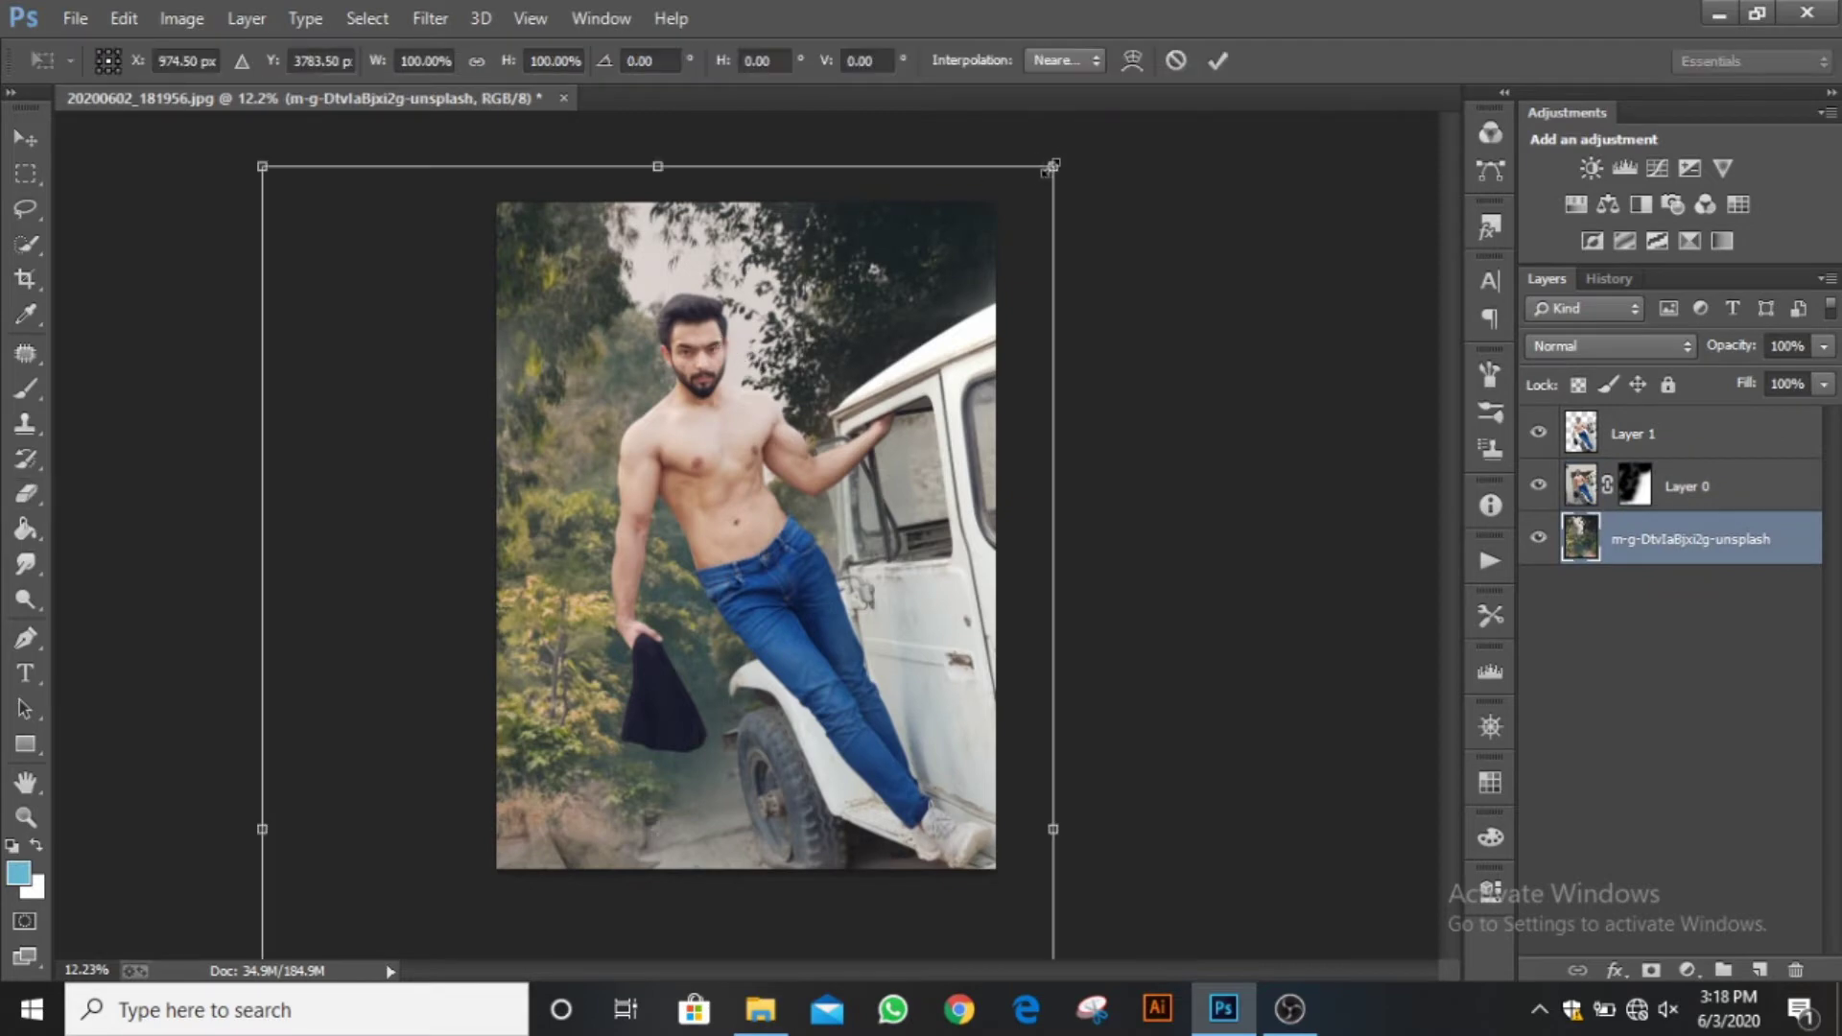
drag(1052, 166, 1034, 189)
drag(919, 418, 892, 428)
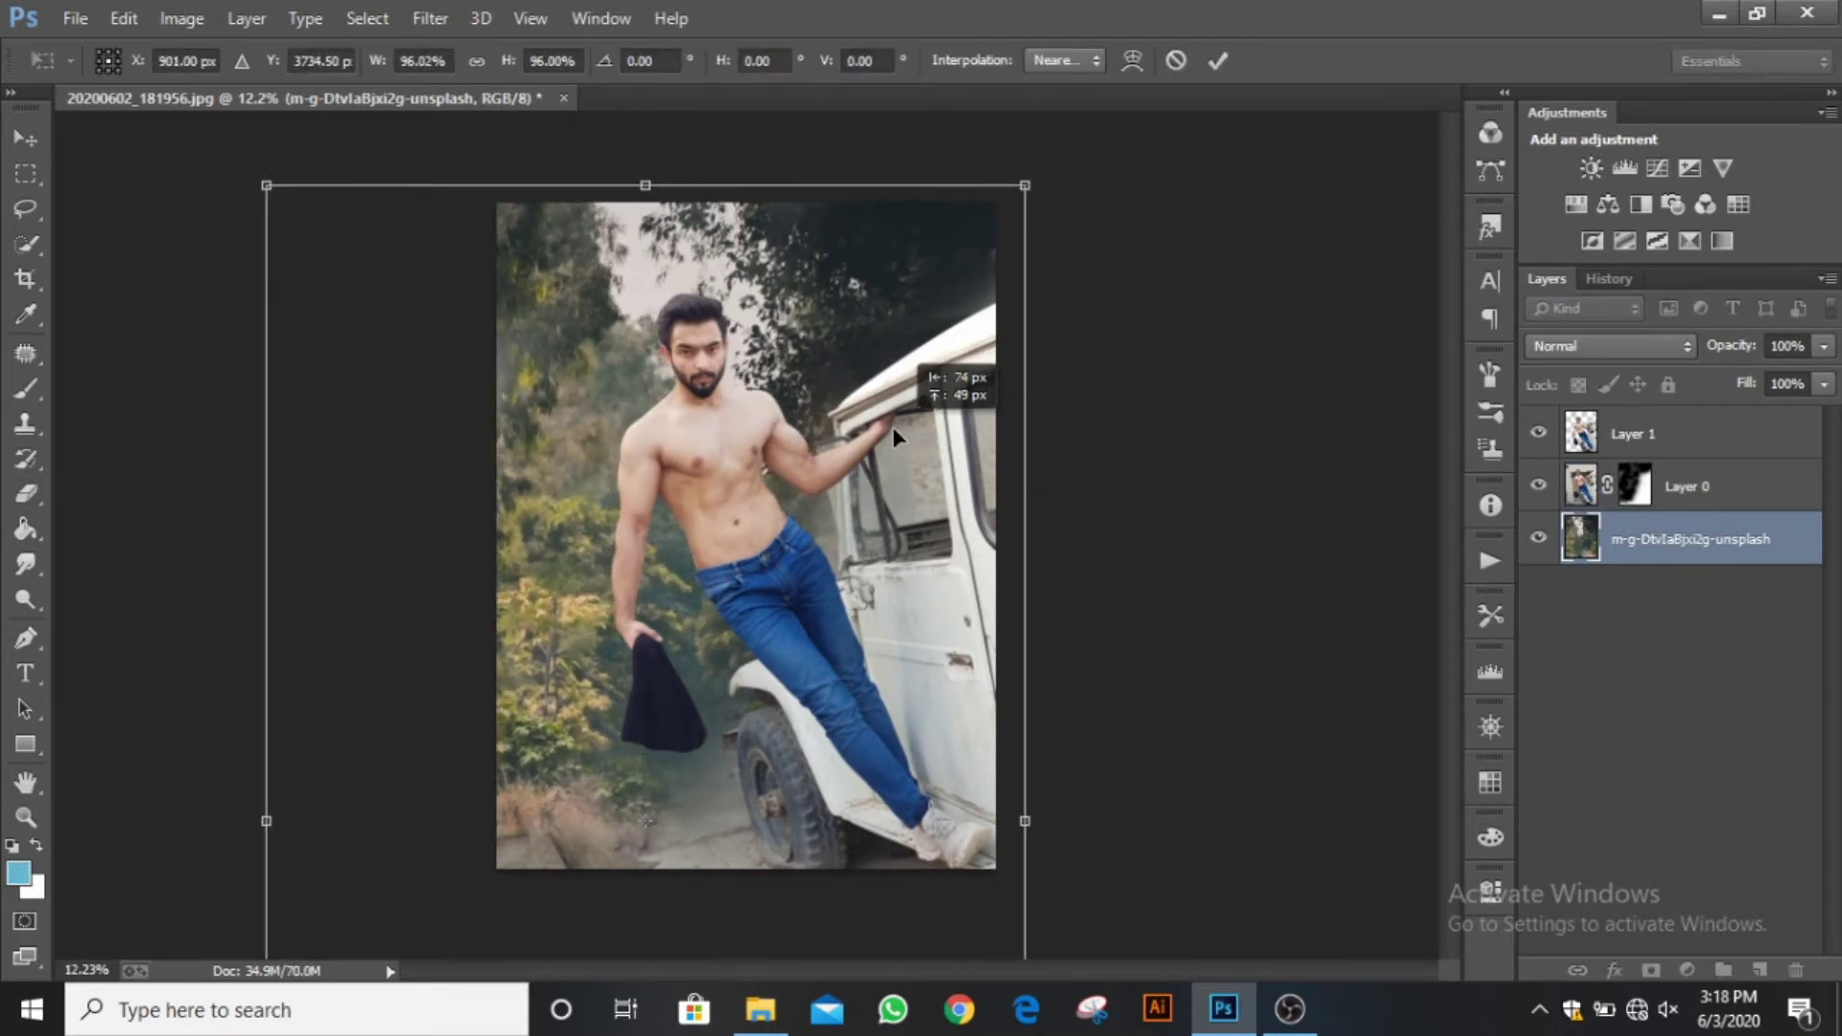
click(1216, 61)
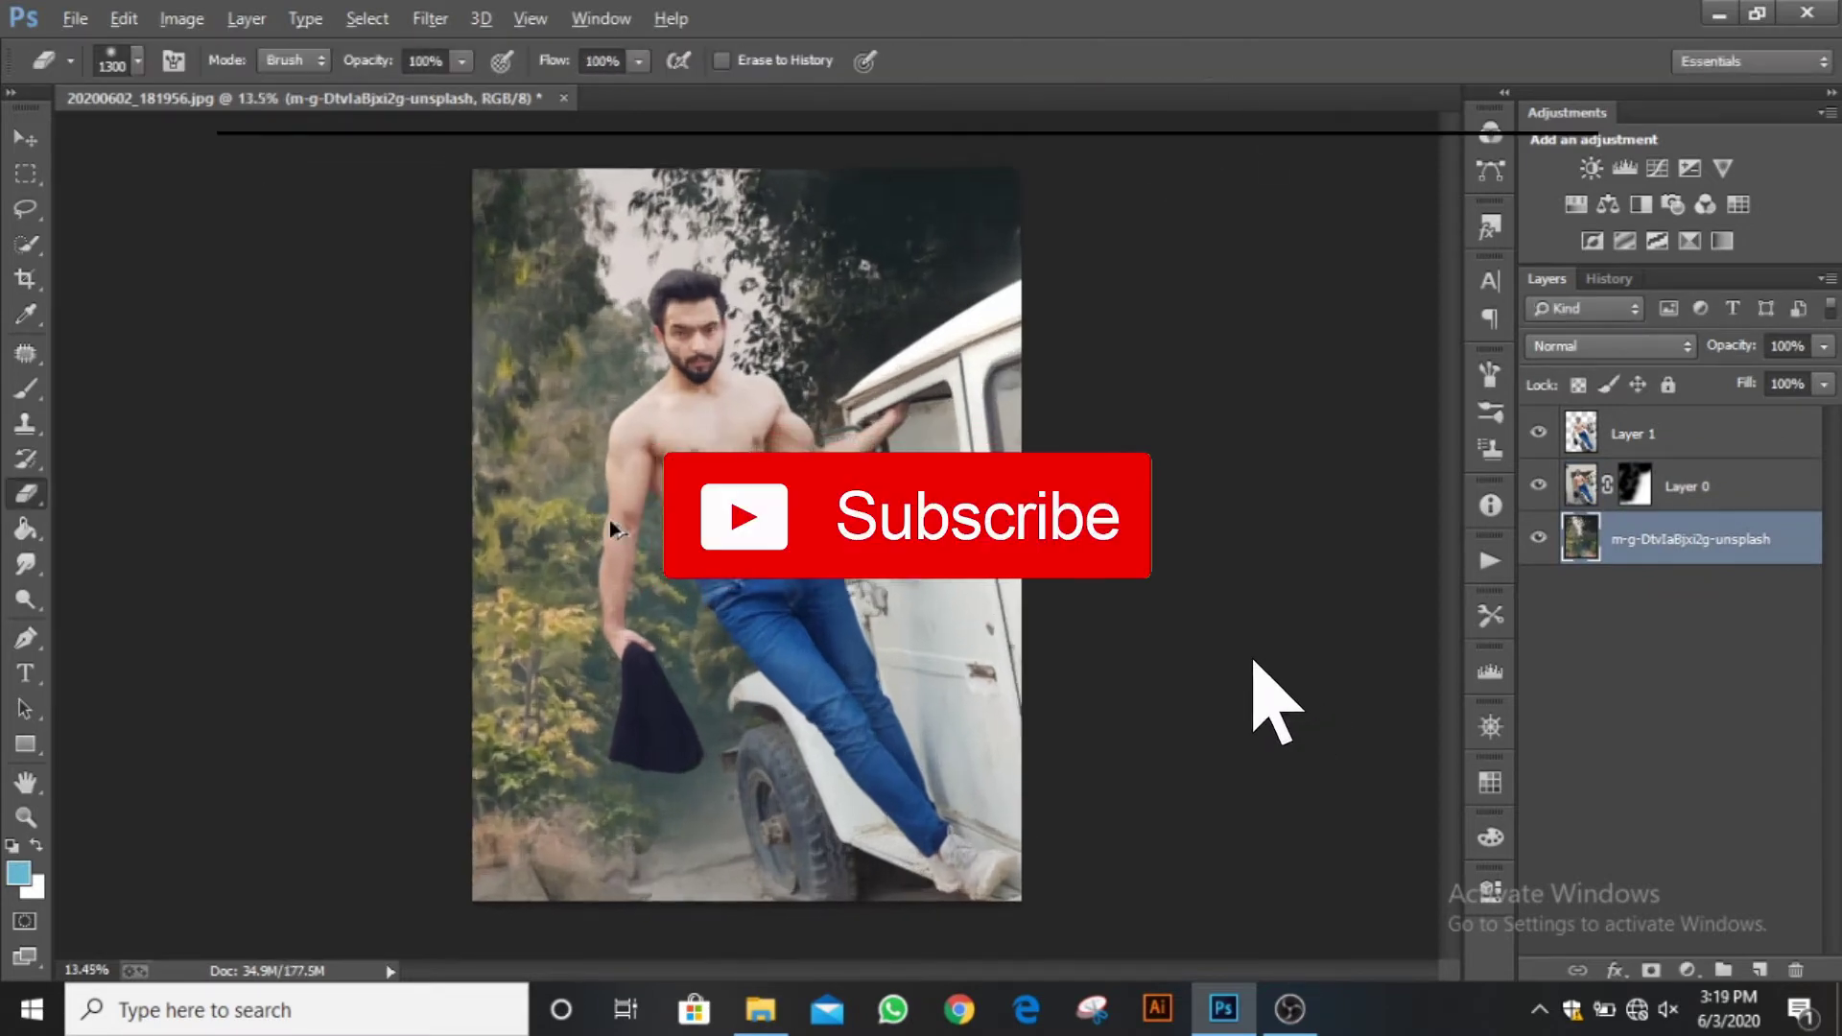
Try raising the Yellows and Greens saturation of the road photo layer to the maximum in the Camera Raw filter.
scroll(619, 531, down, 2)
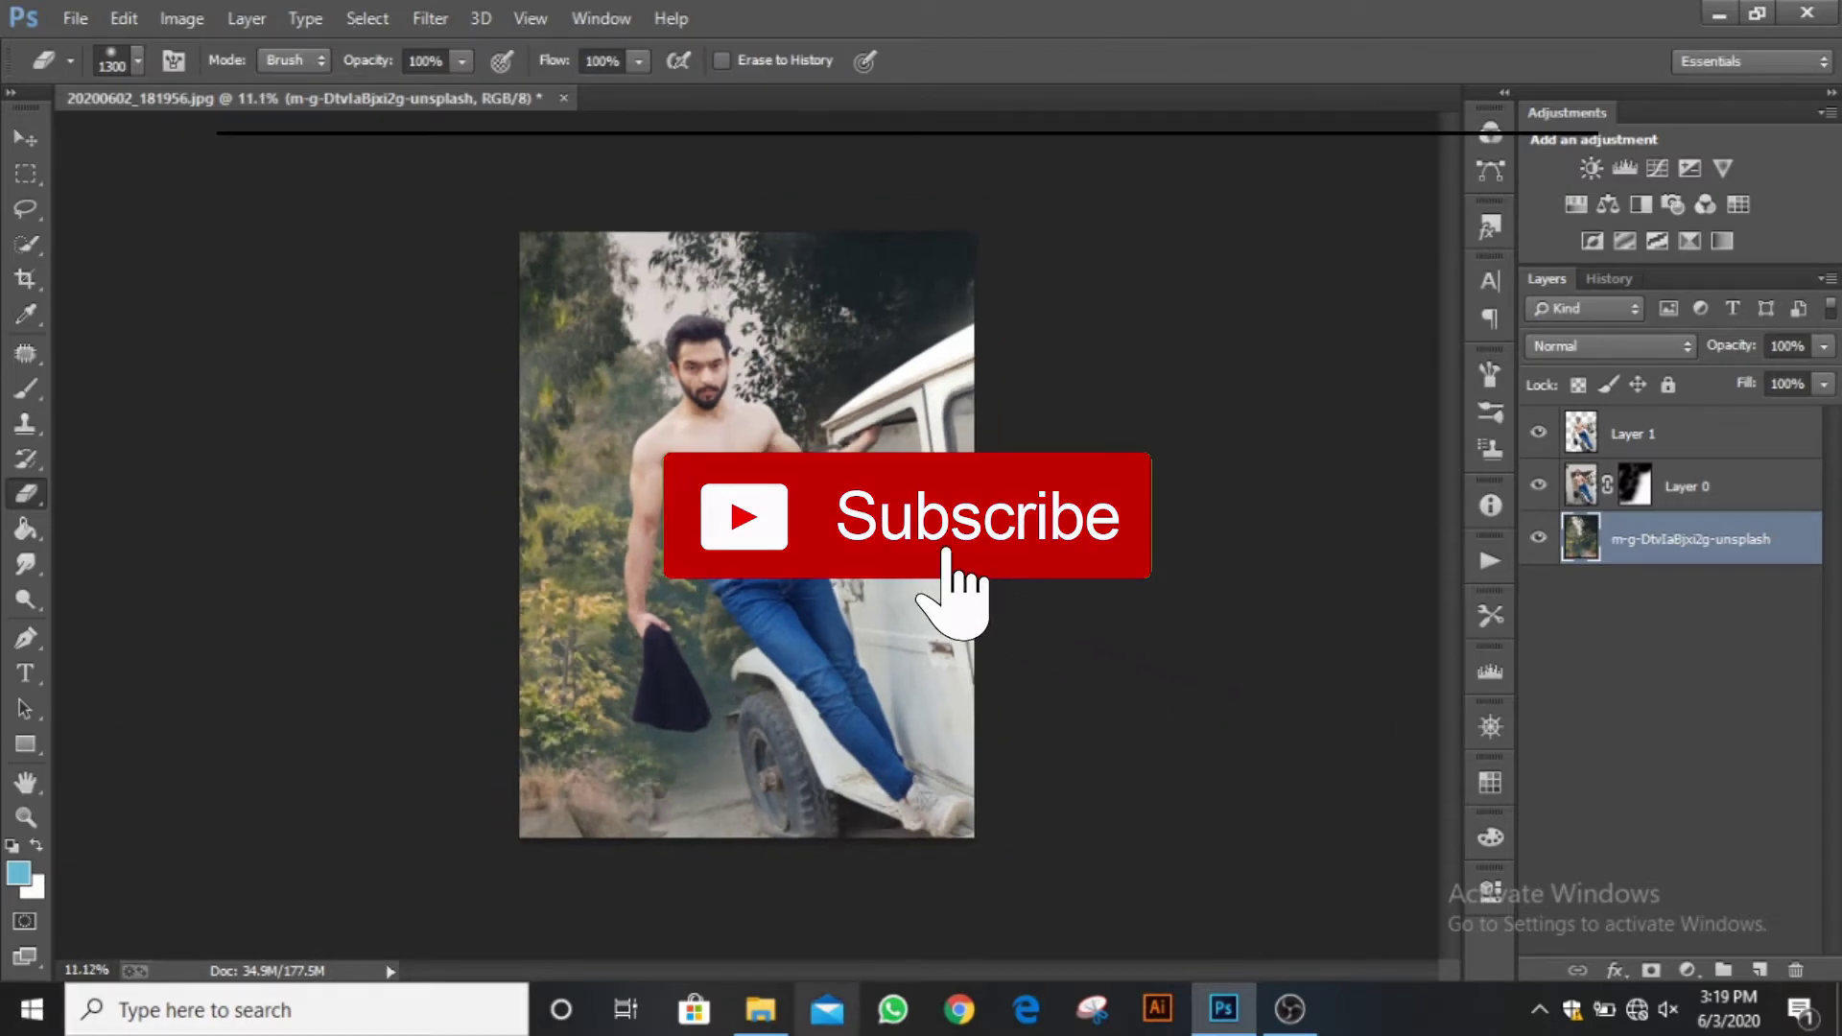
key(shift+ctrl+a)
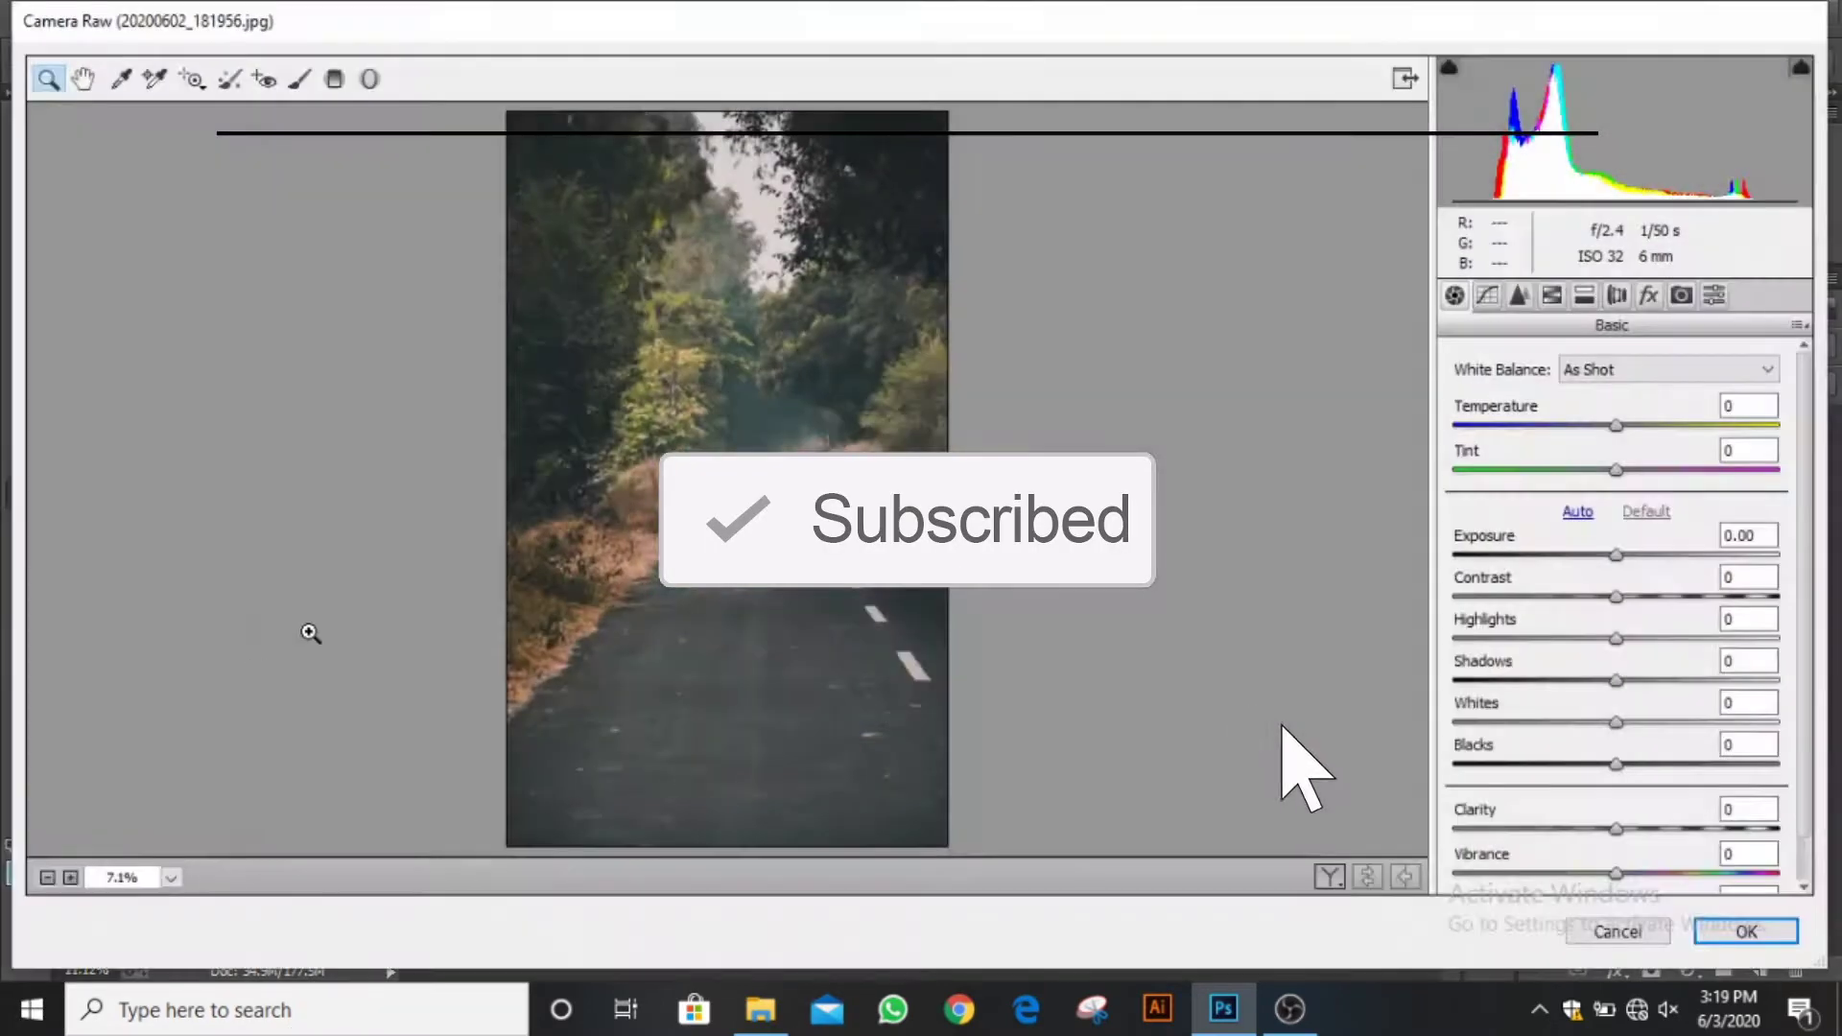
click(597, 221)
click(1552, 296)
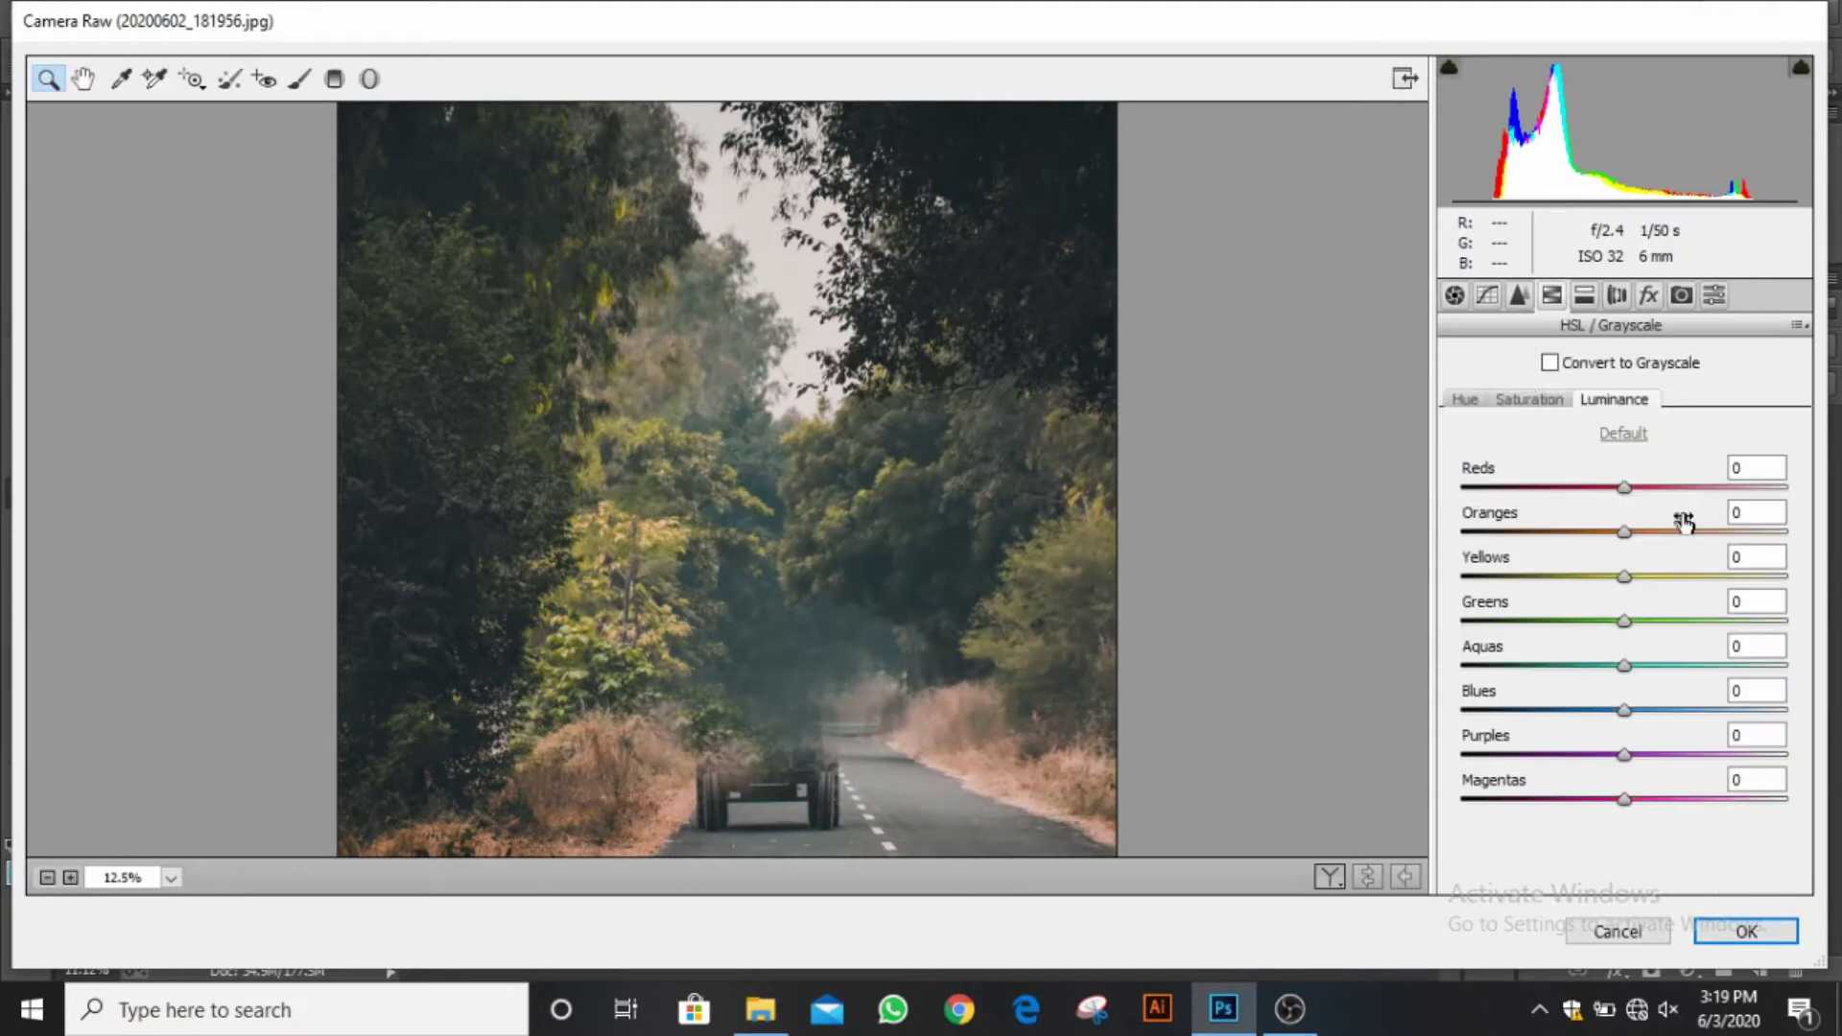
click(1535, 399)
drag(1624, 576, 1787, 578)
drag(1624, 621, 1785, 626)
Try an autumn look in Camera Raw with hue values of Yellows -100, Greens -100 and Oranges +23.
click(1467, 401)
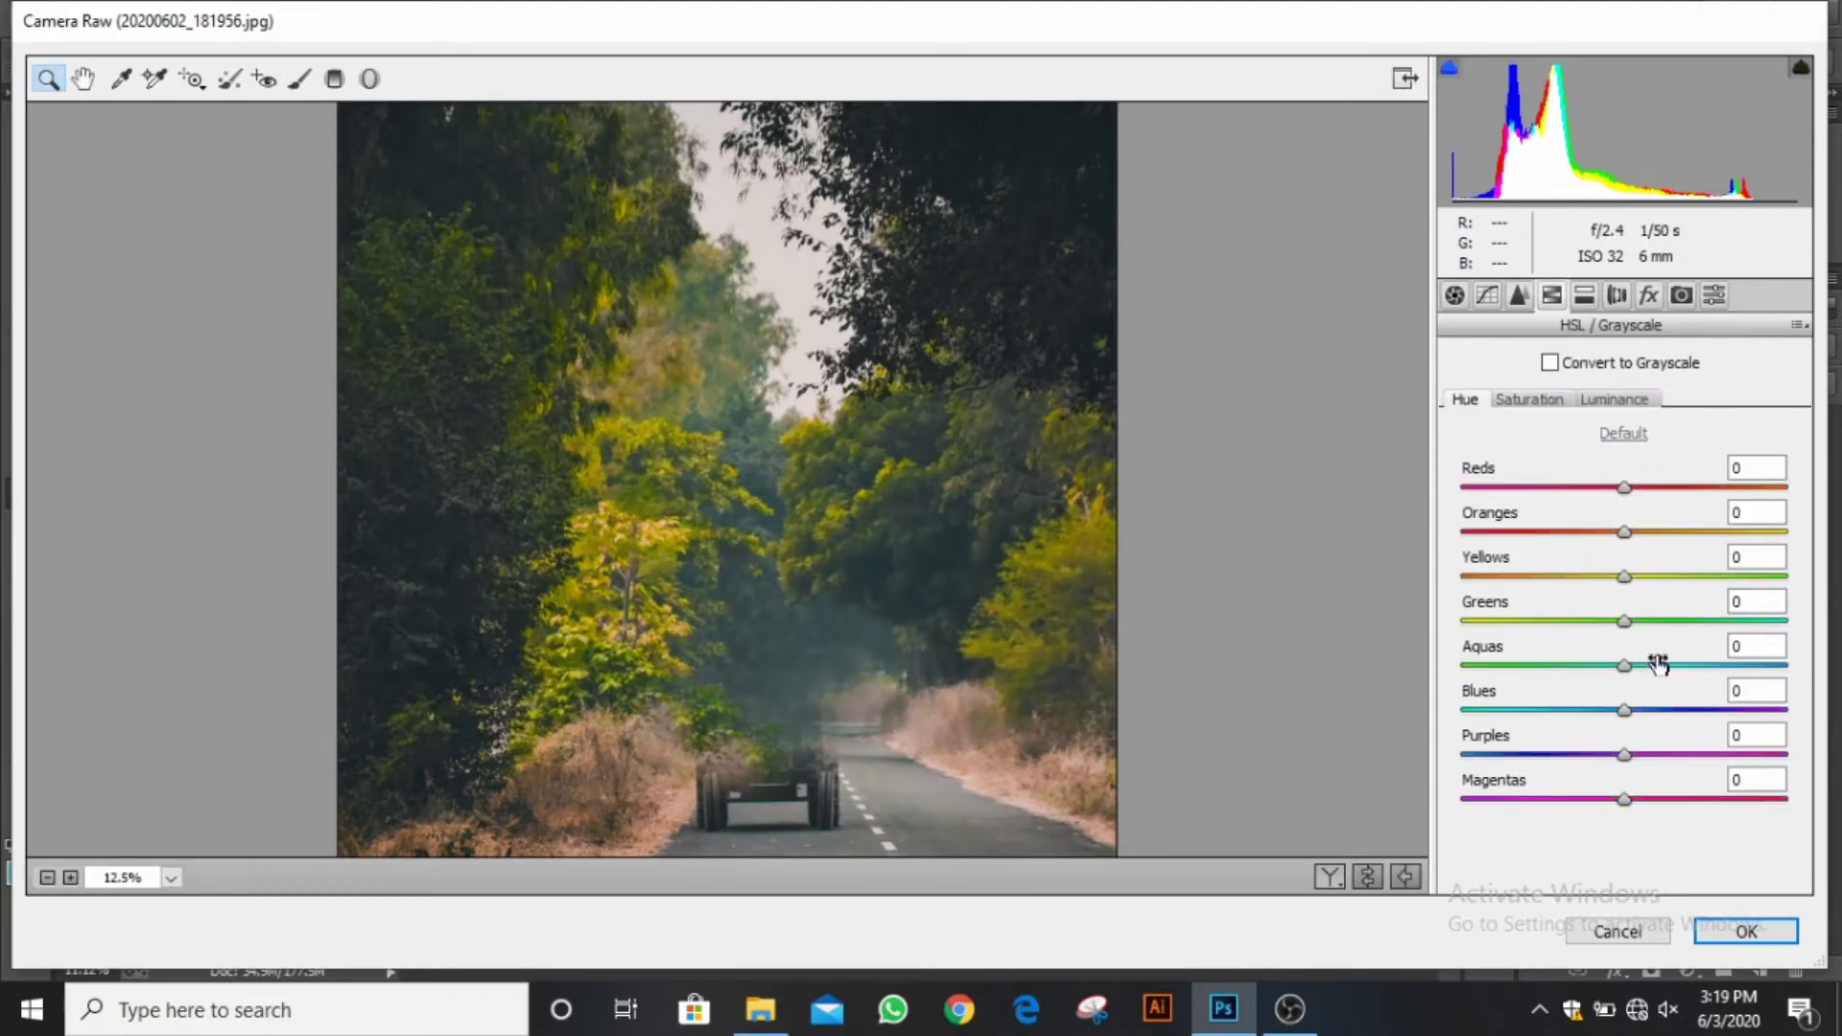
drag(1624, 576, 1431, 587)
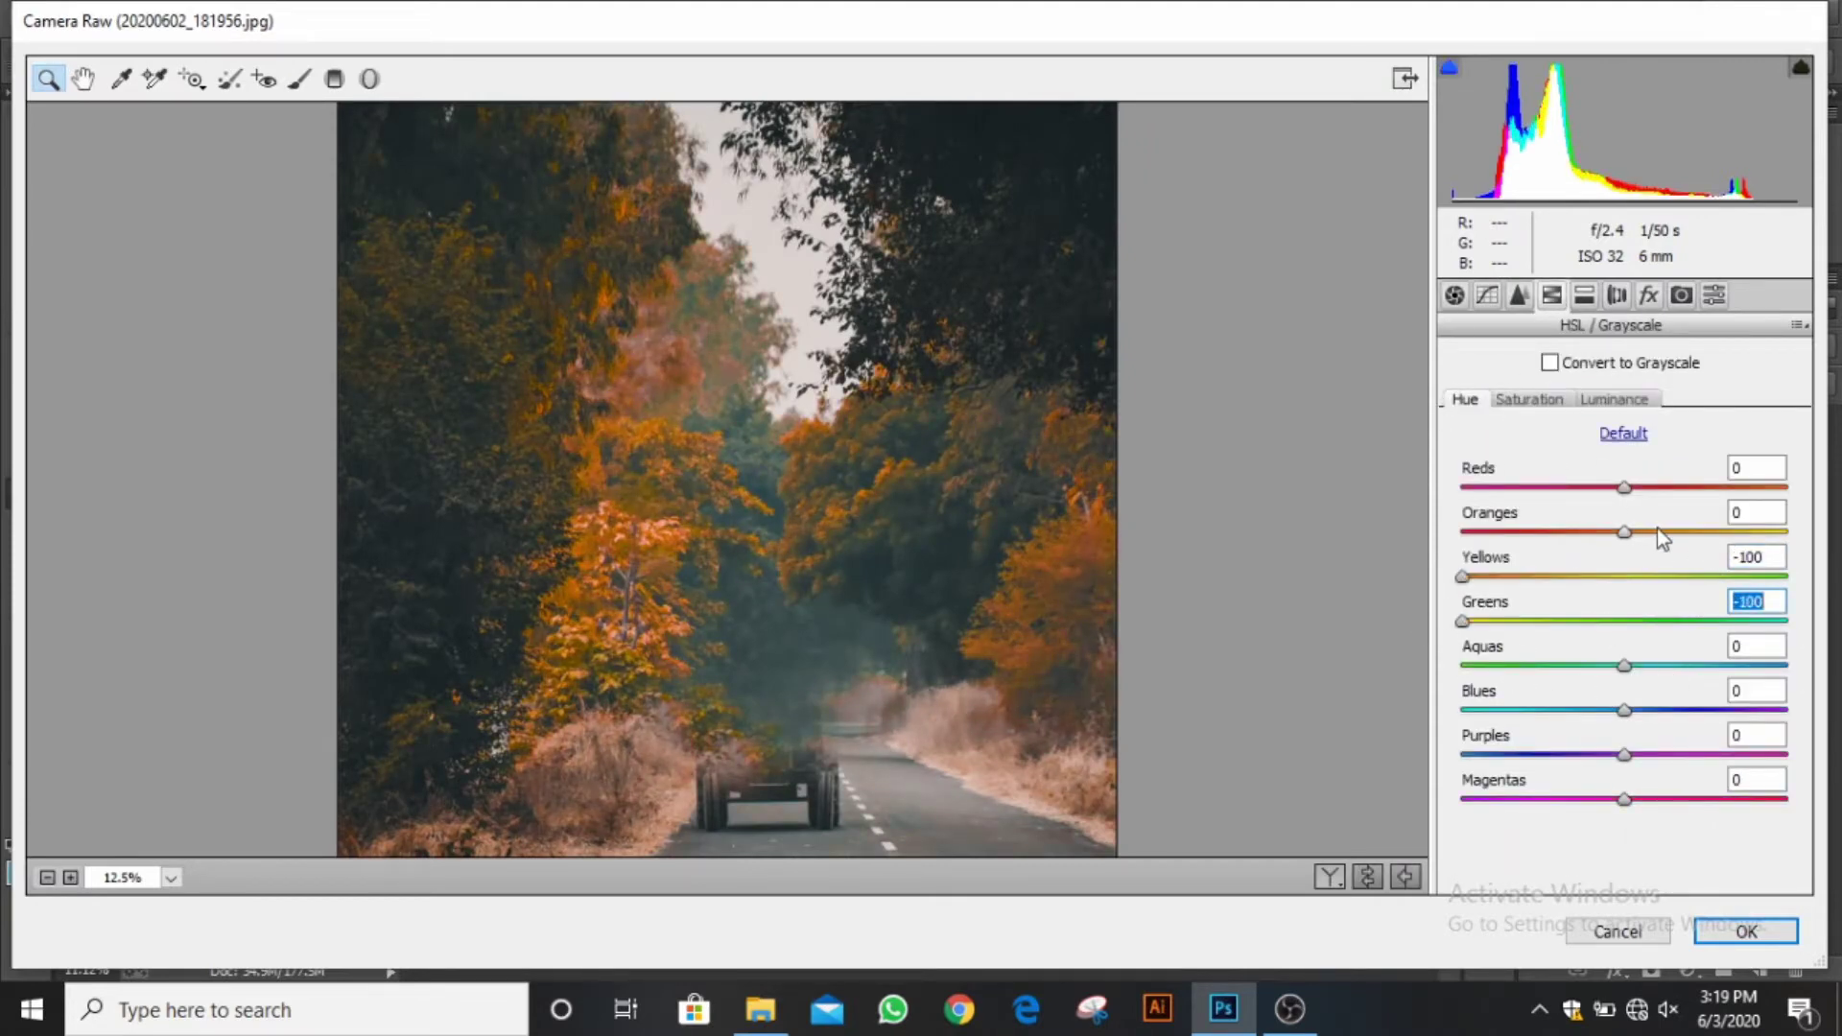
drag(1624, 531, 1516, 532)
click(47, 877)
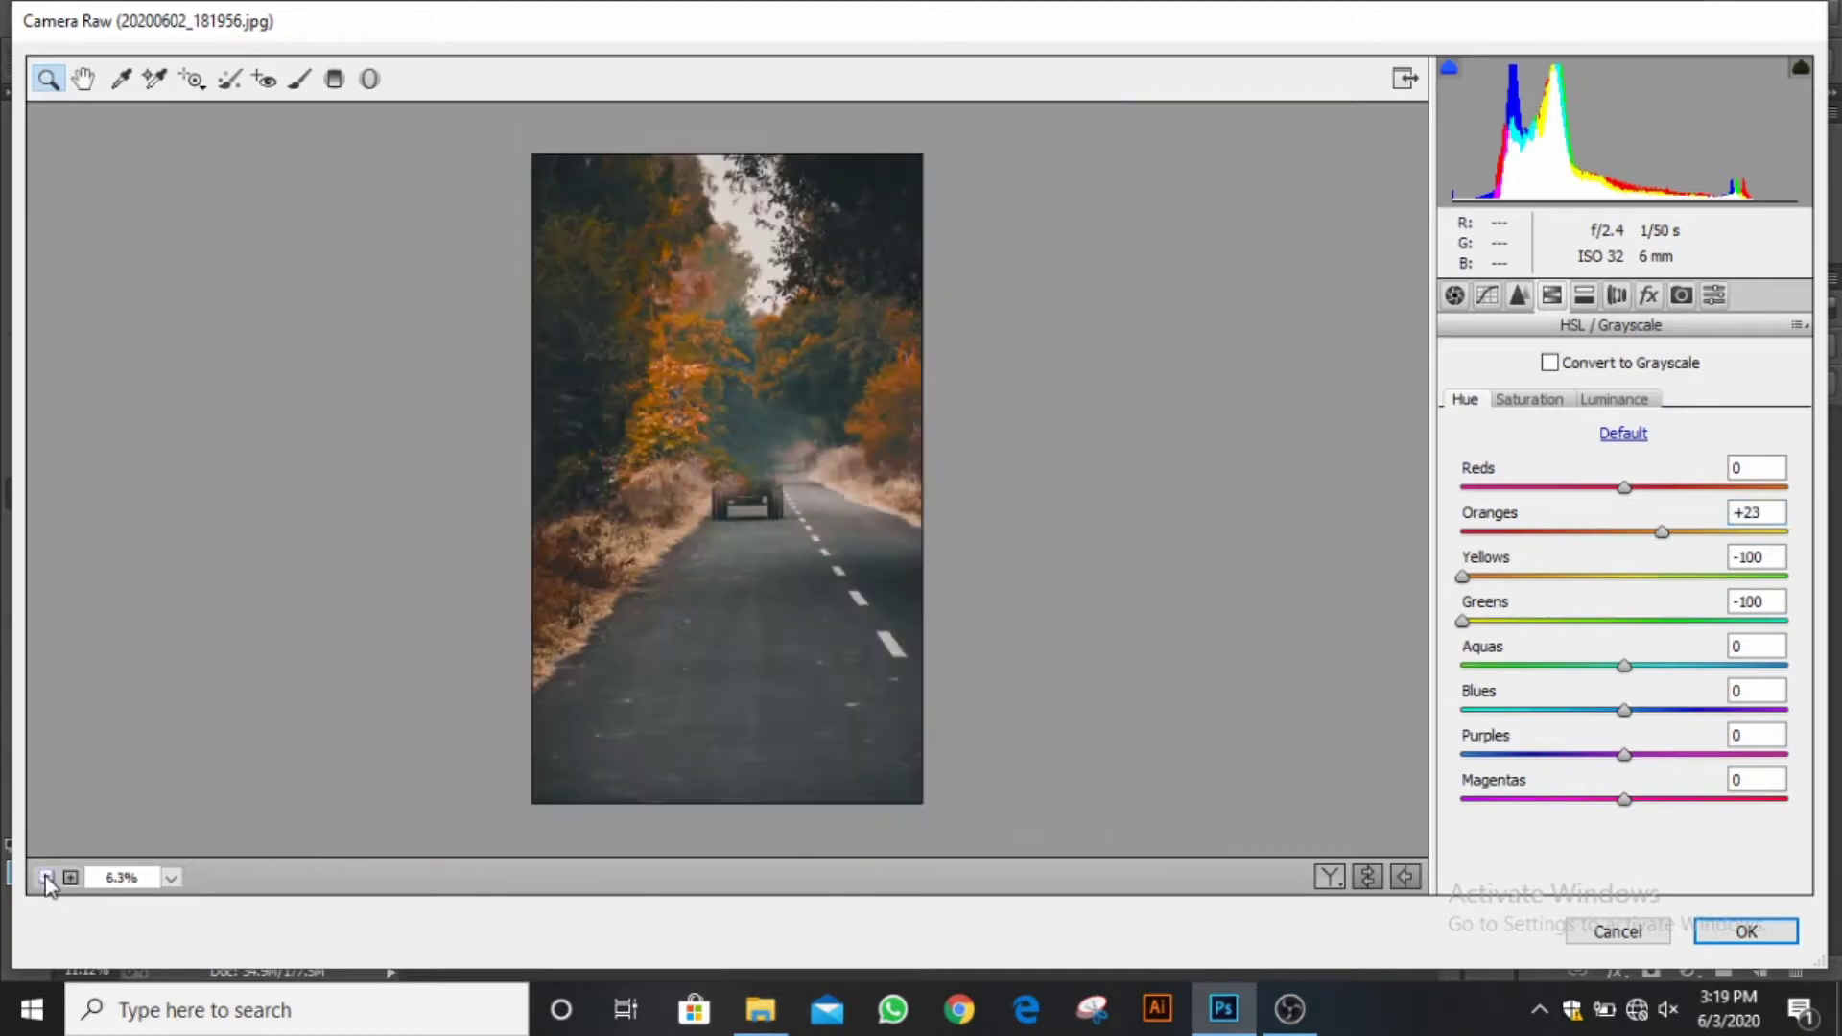
click(1776, 925)
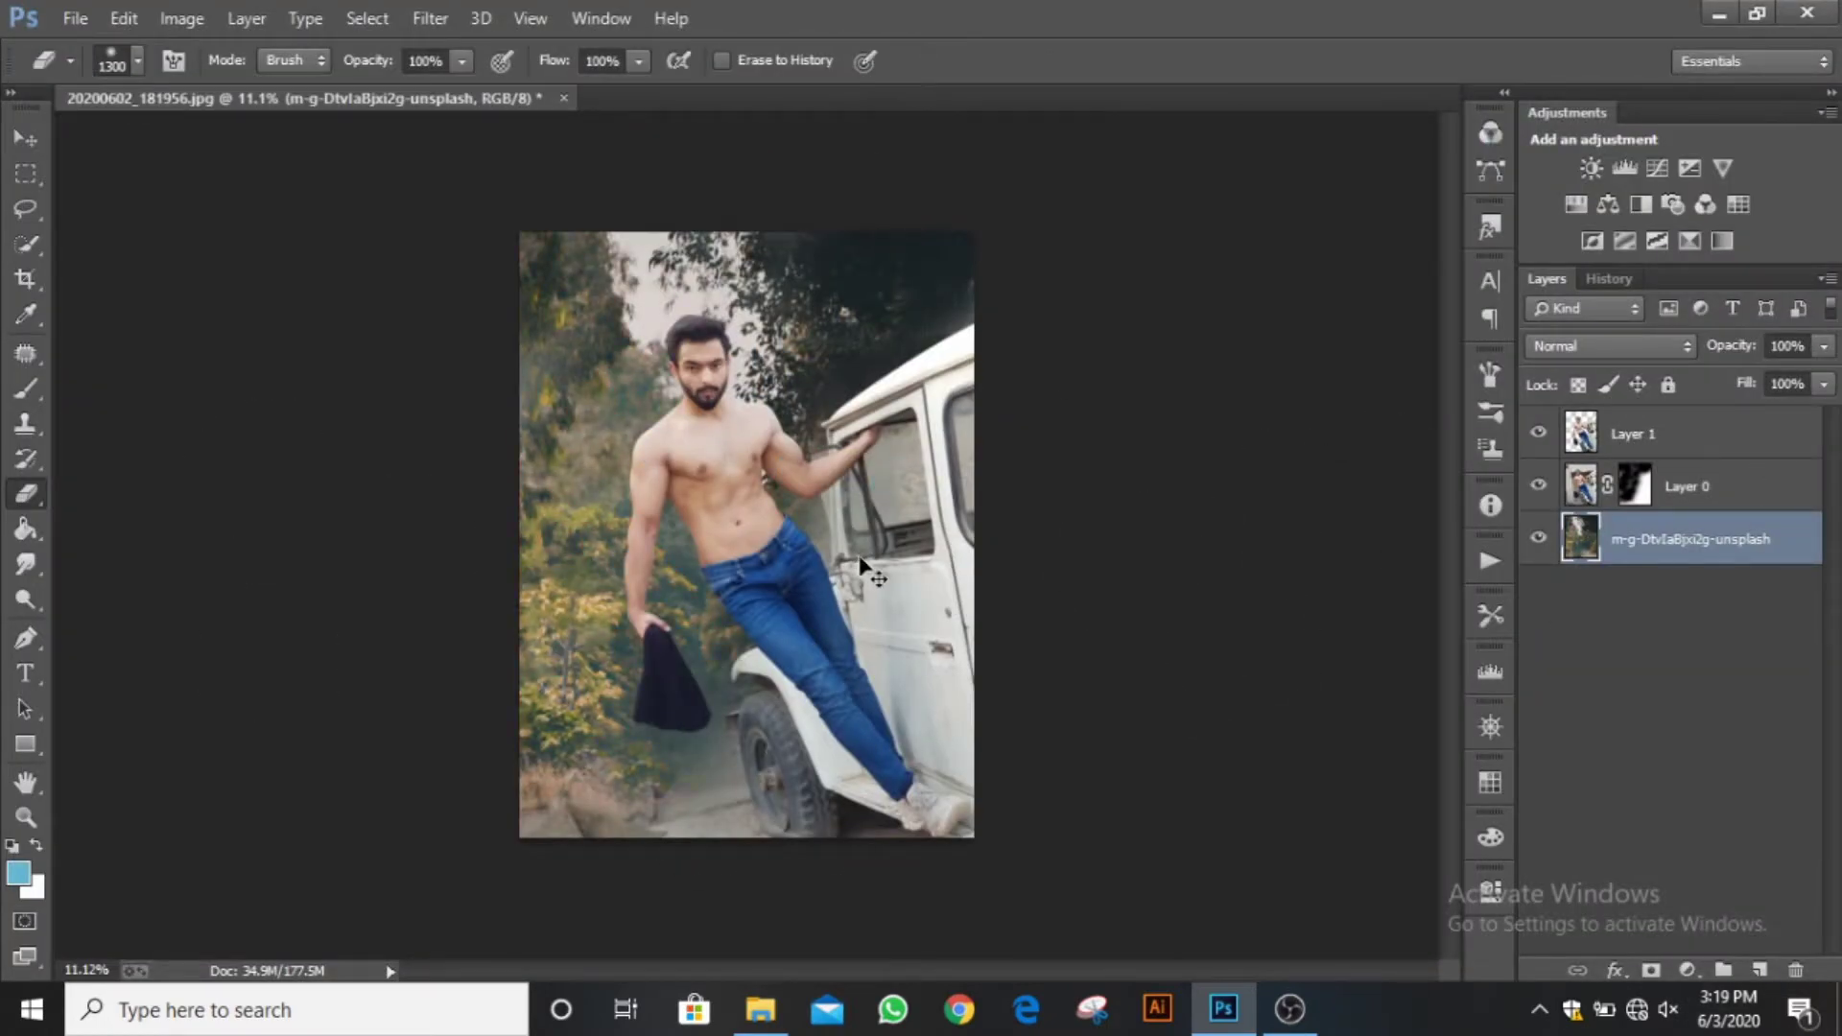
Flip the road photo layer horizontally again and reposition it behind the man and jeep.
key(ctrl+t)
right_click(801, 603)
click(938, 531)
drag(828, 354, 868, 331)
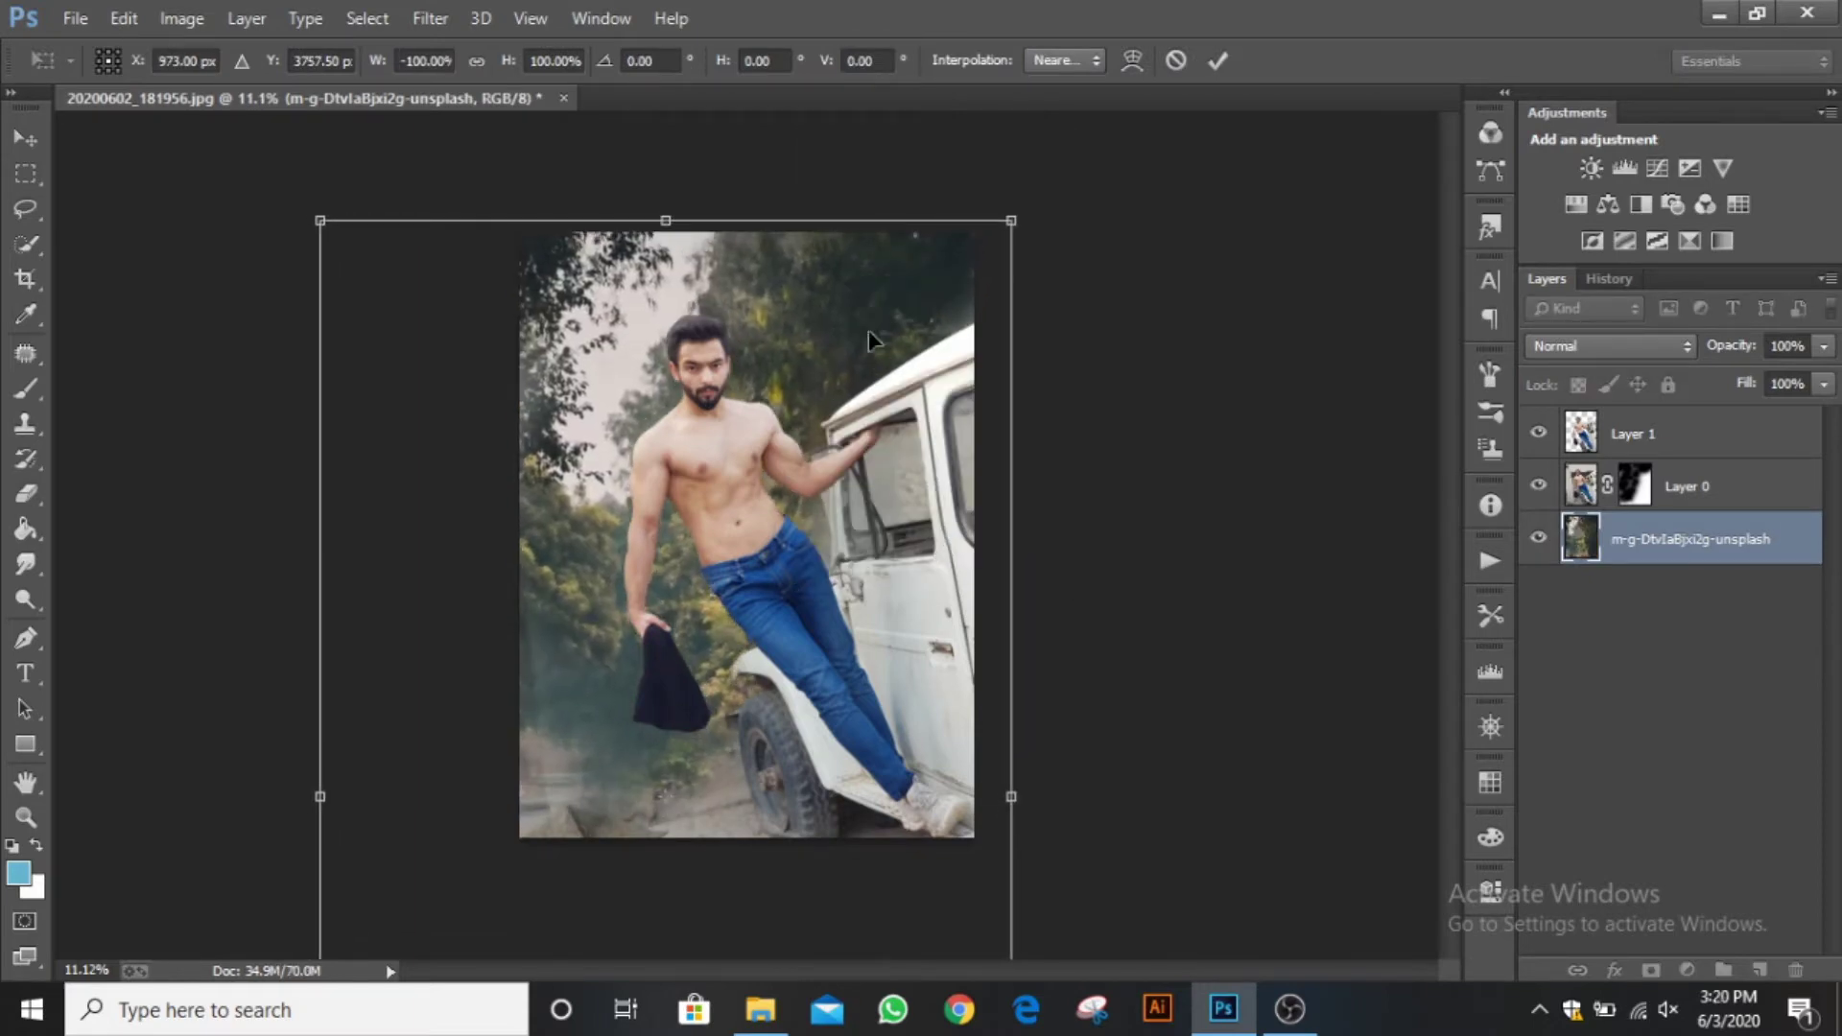
click(1218, 60)
Clone foliage over the lower-left area of the road photo layer with a 700 px Clone Stamp brush.
click(1635, 485)
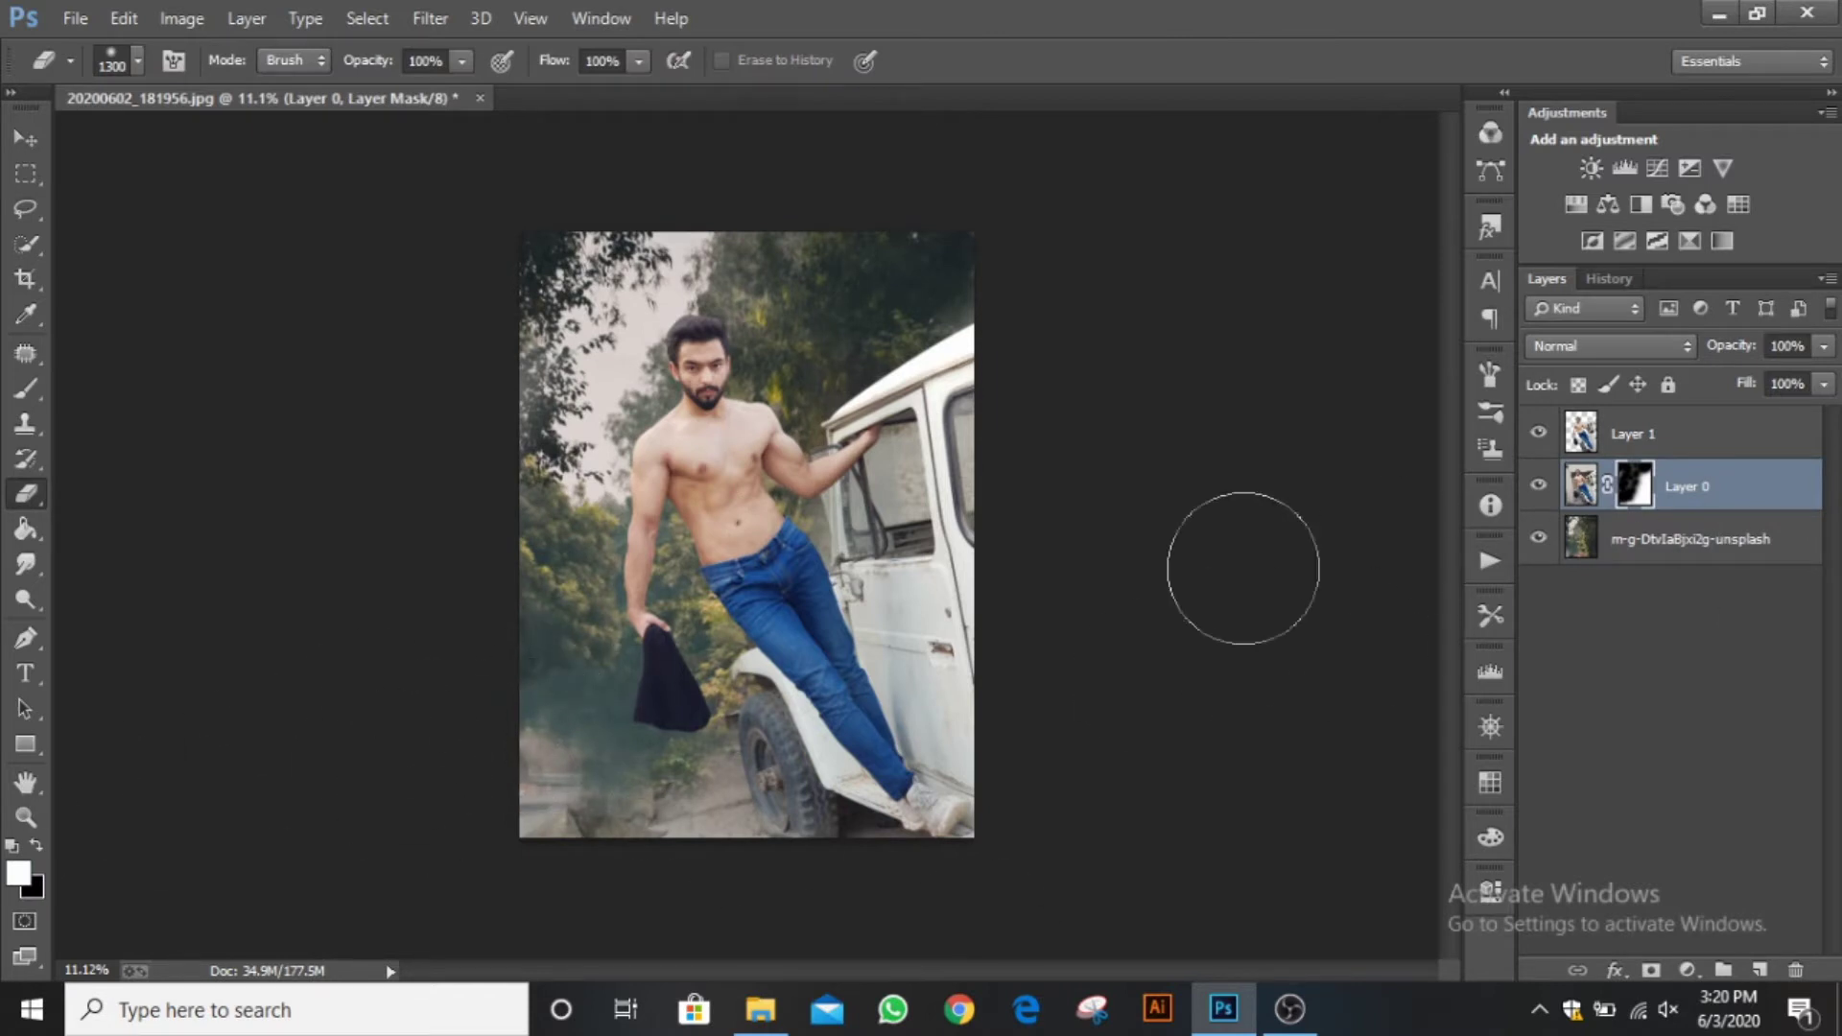
click(1657, 531)
key(s)
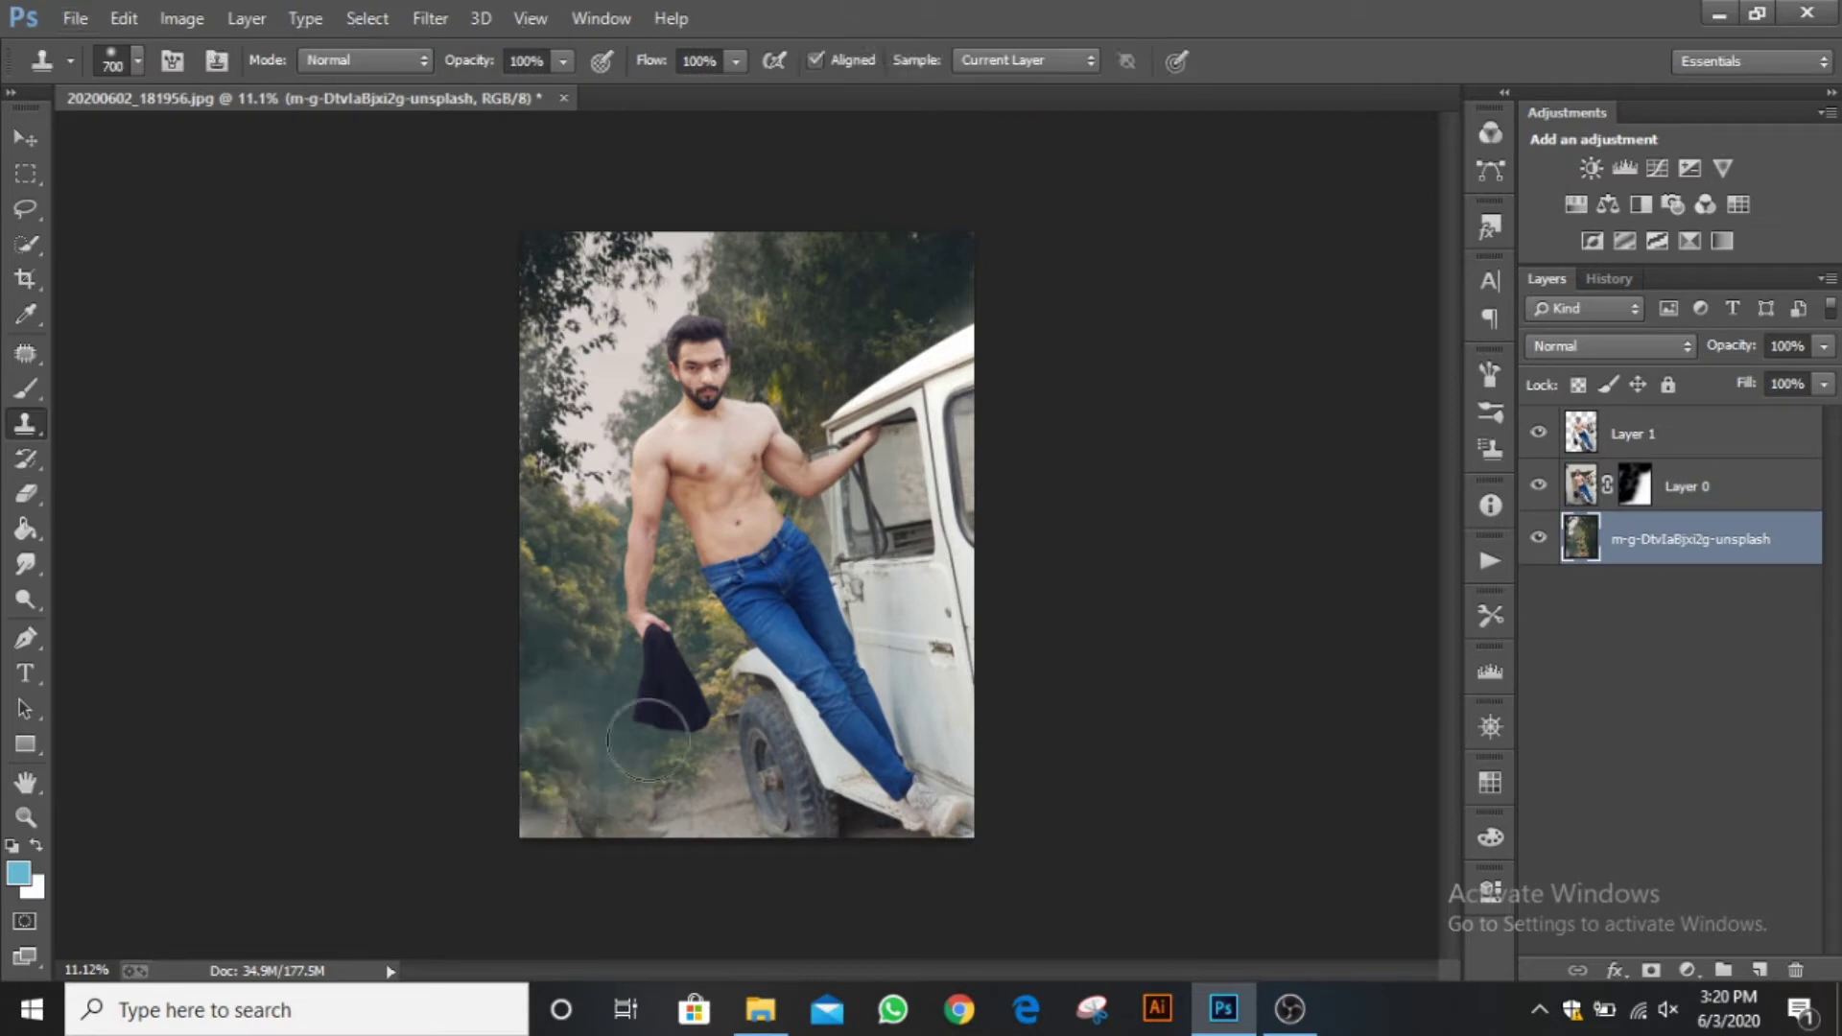
click(589, 760)
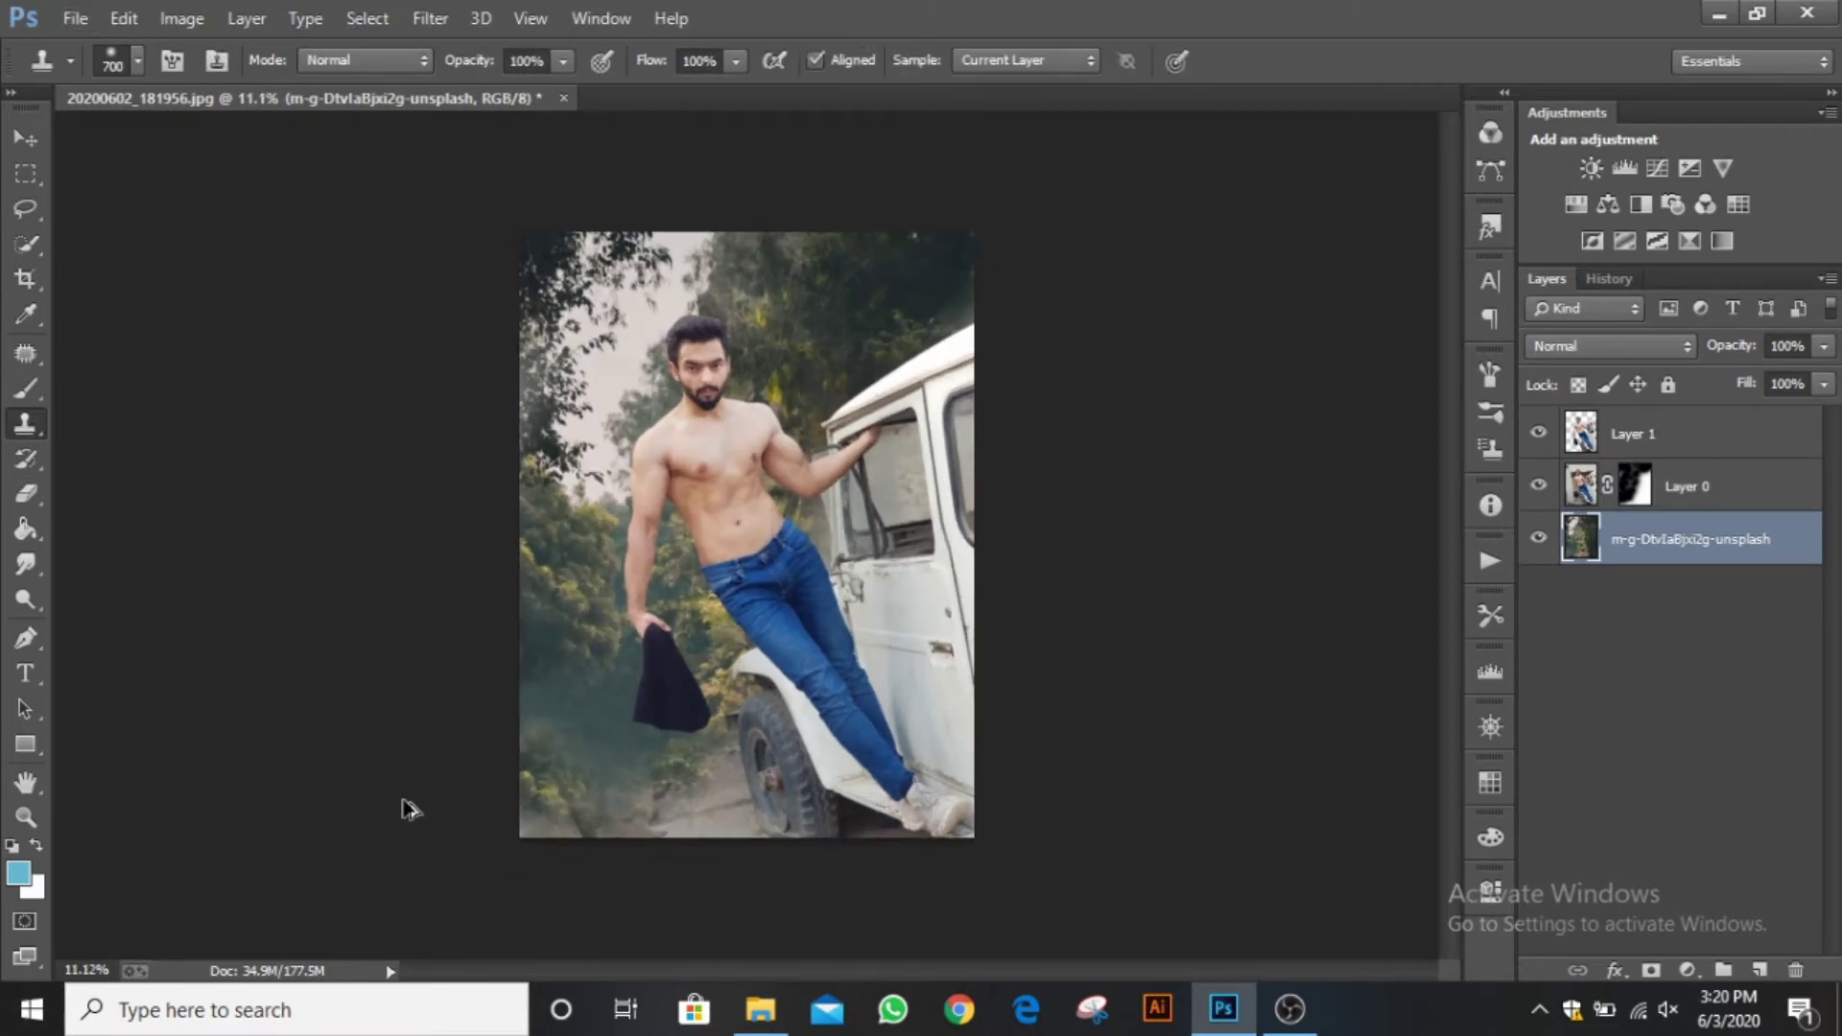
Apply a Tilt-Shift blur to the road photo layer with 10 px blur, 21% light bokeh and 16% bokeh color.
key(alt+t)
mouse_move(493, 358)
click(844, 388)
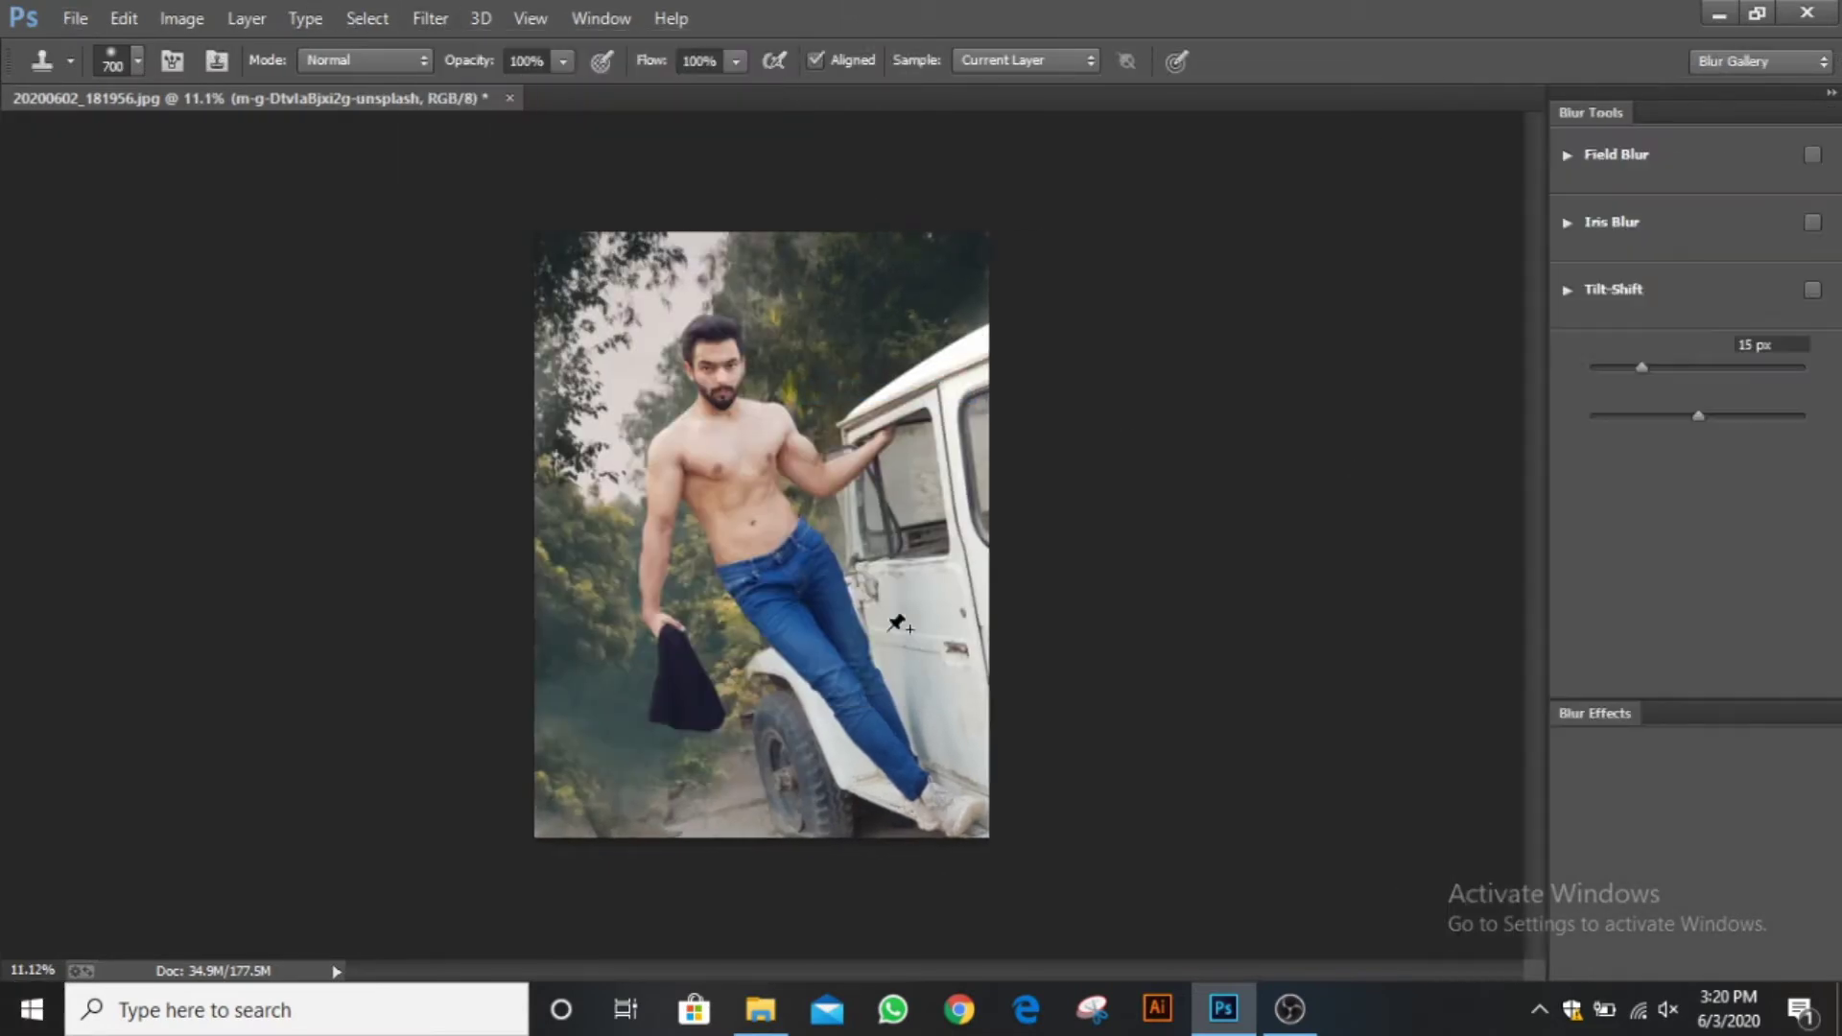
drag(761, 535, 776, 918)
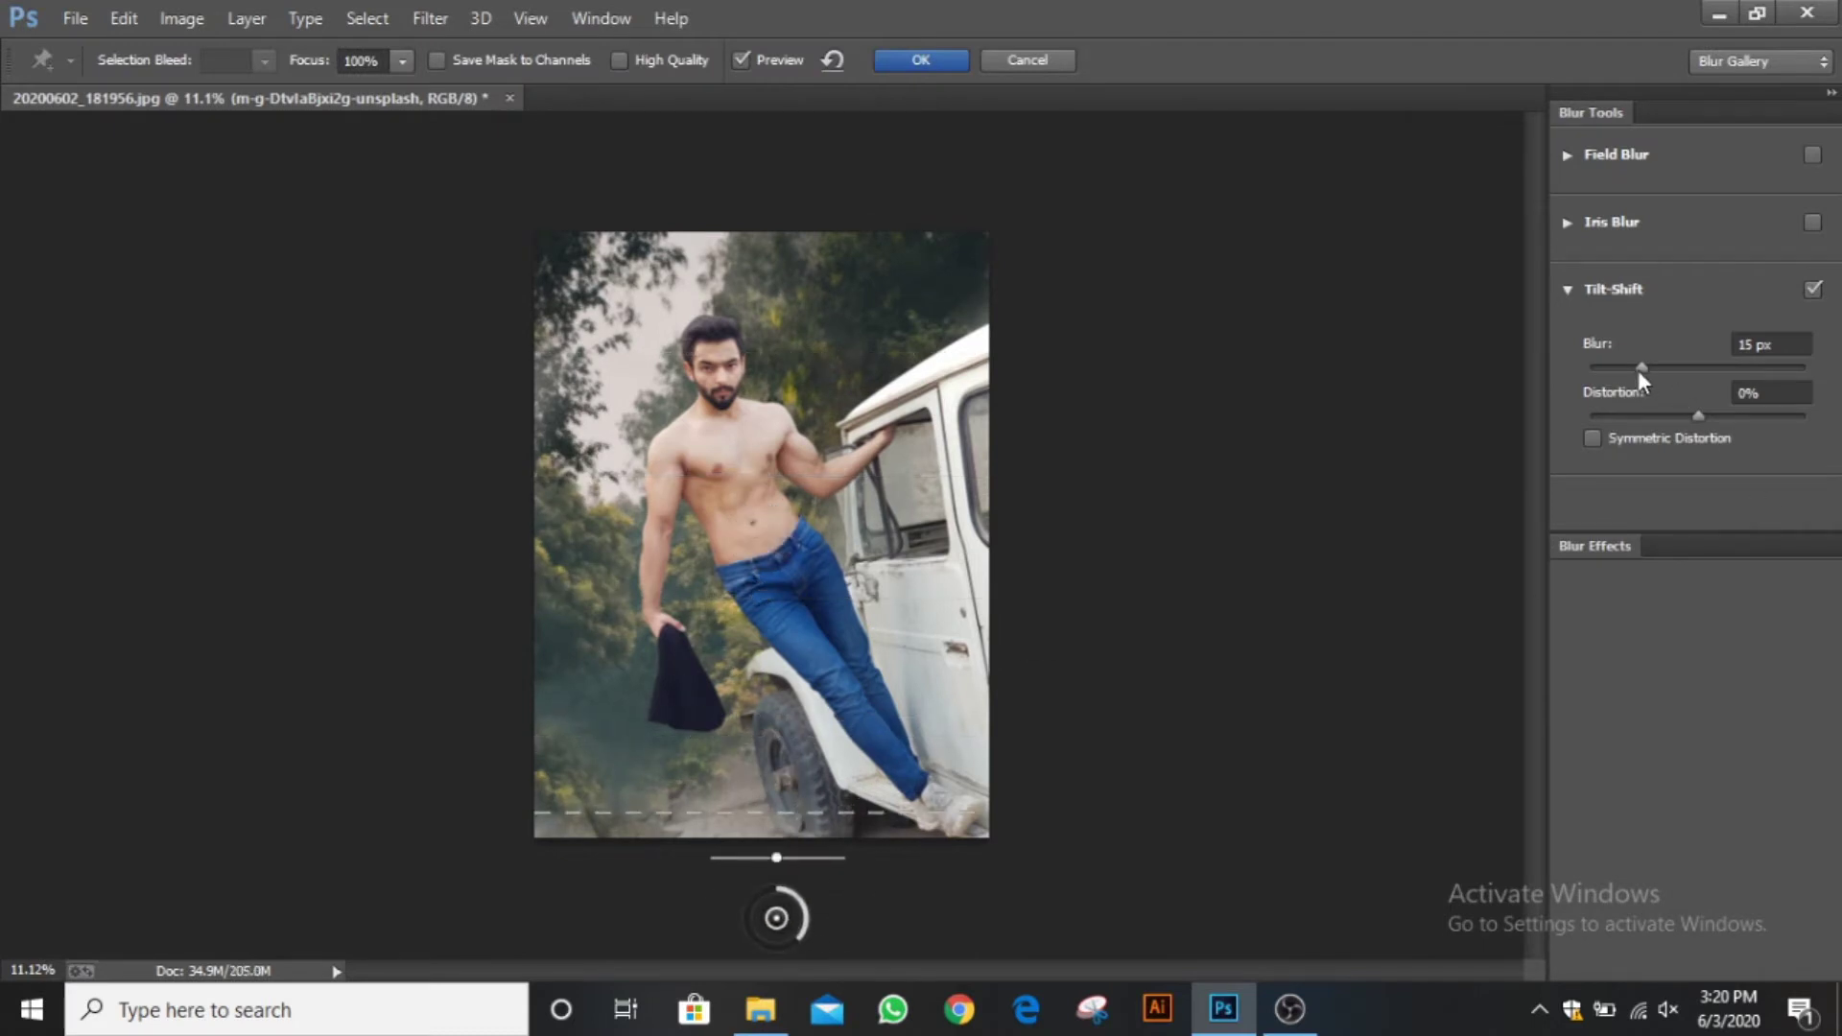
drag(1639, 371, 1632, 369)
drag(1572, 640, 1609, 646)
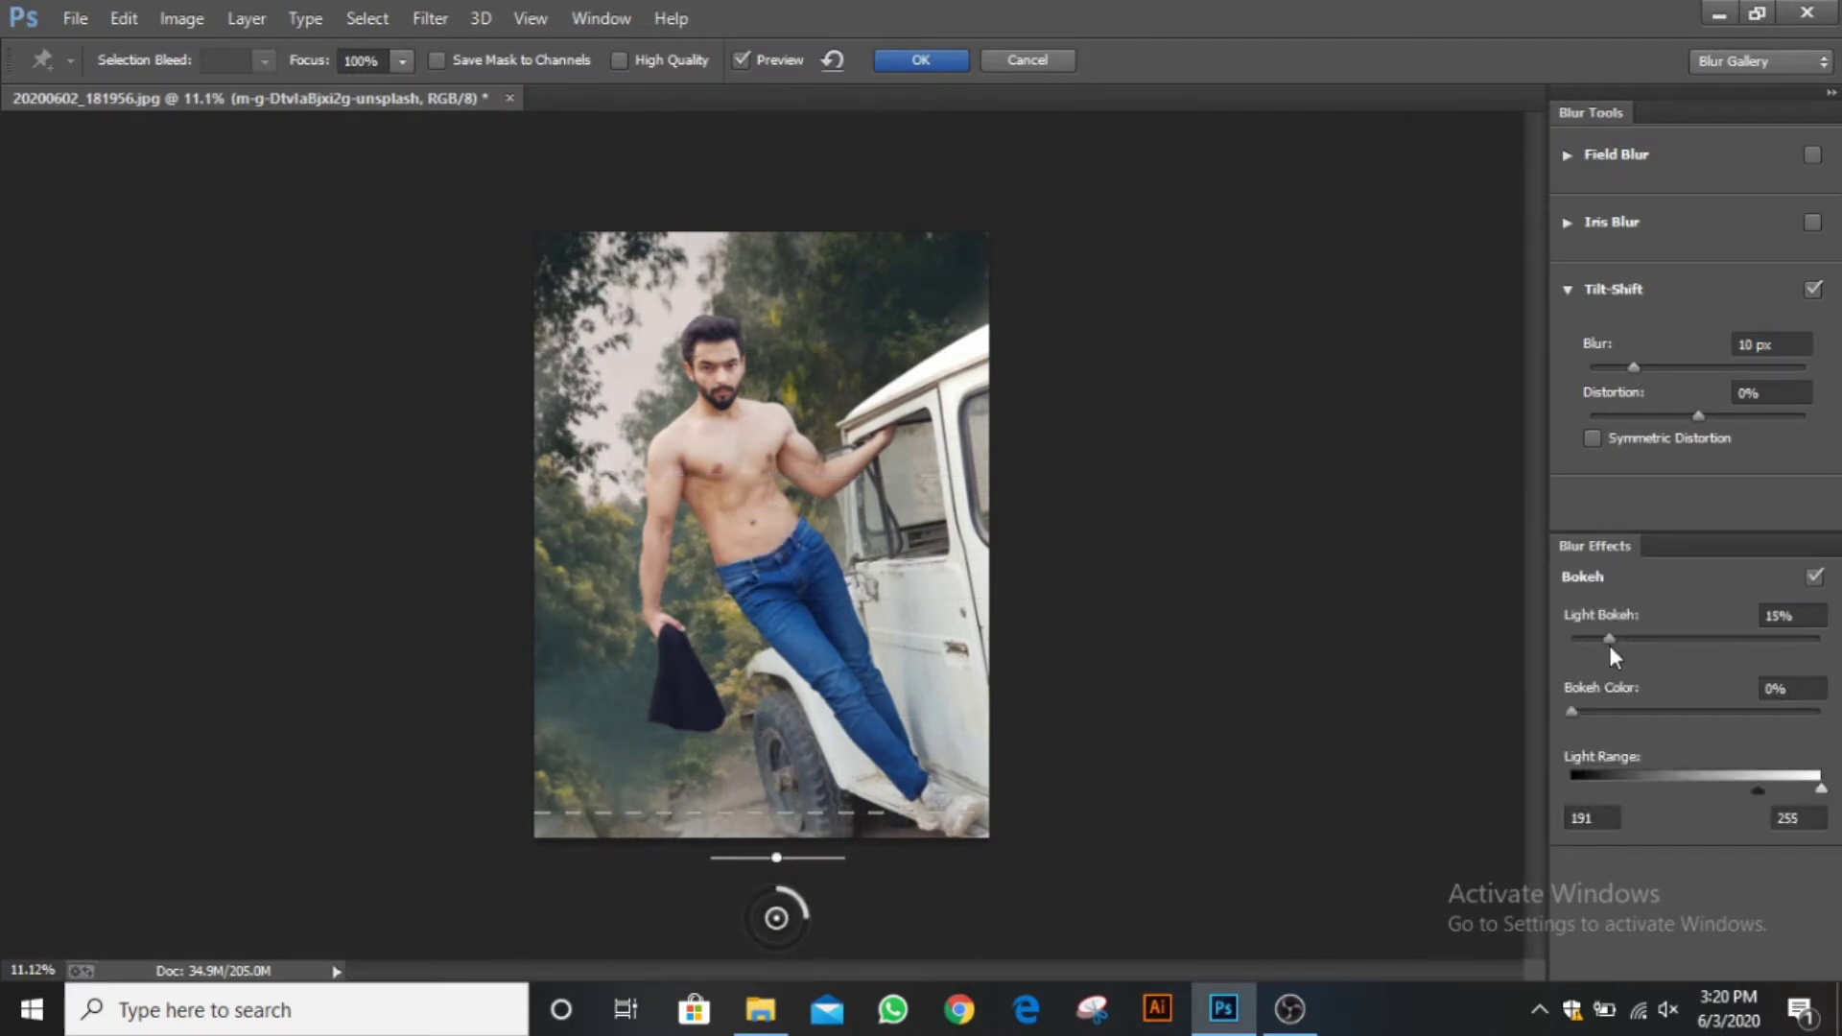
drag(1633, 711, 1611, 711)
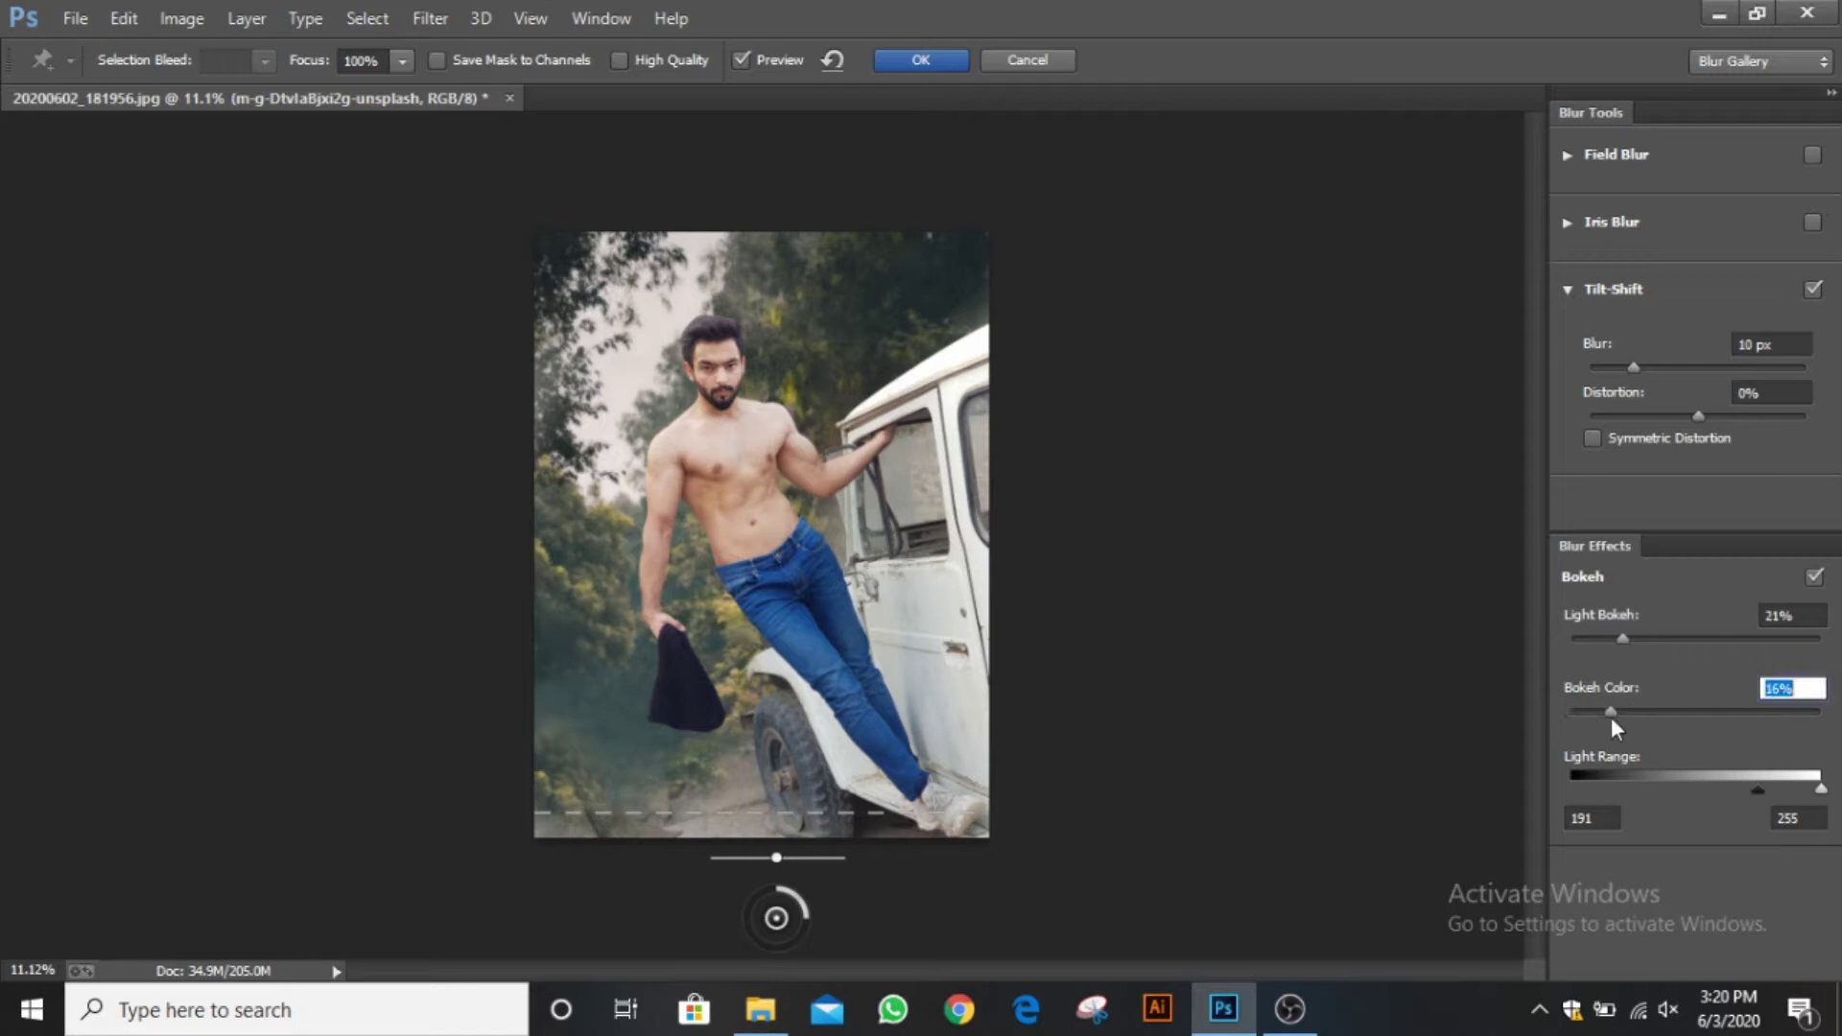
click(919, 61)
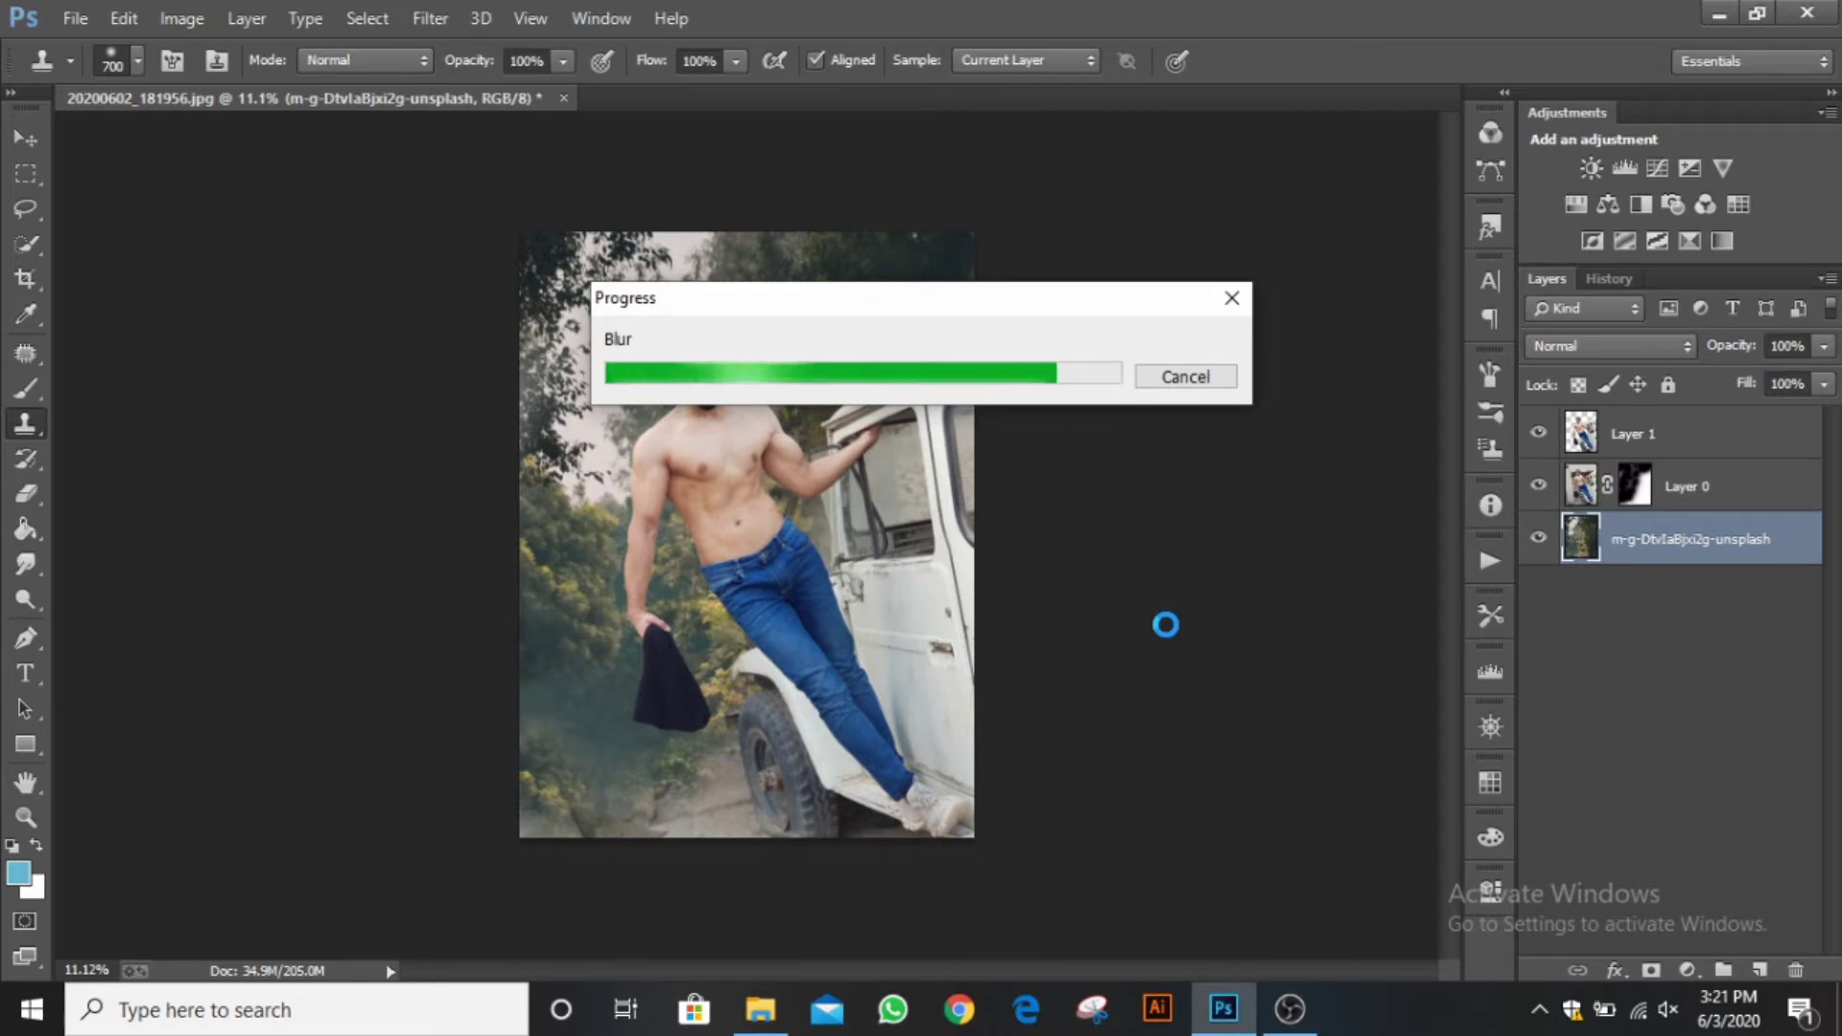
Push the man's hair upward for more volume on Layer 1 in Liquify with a size 400 brush.
scroll(825, 436, up, 4)
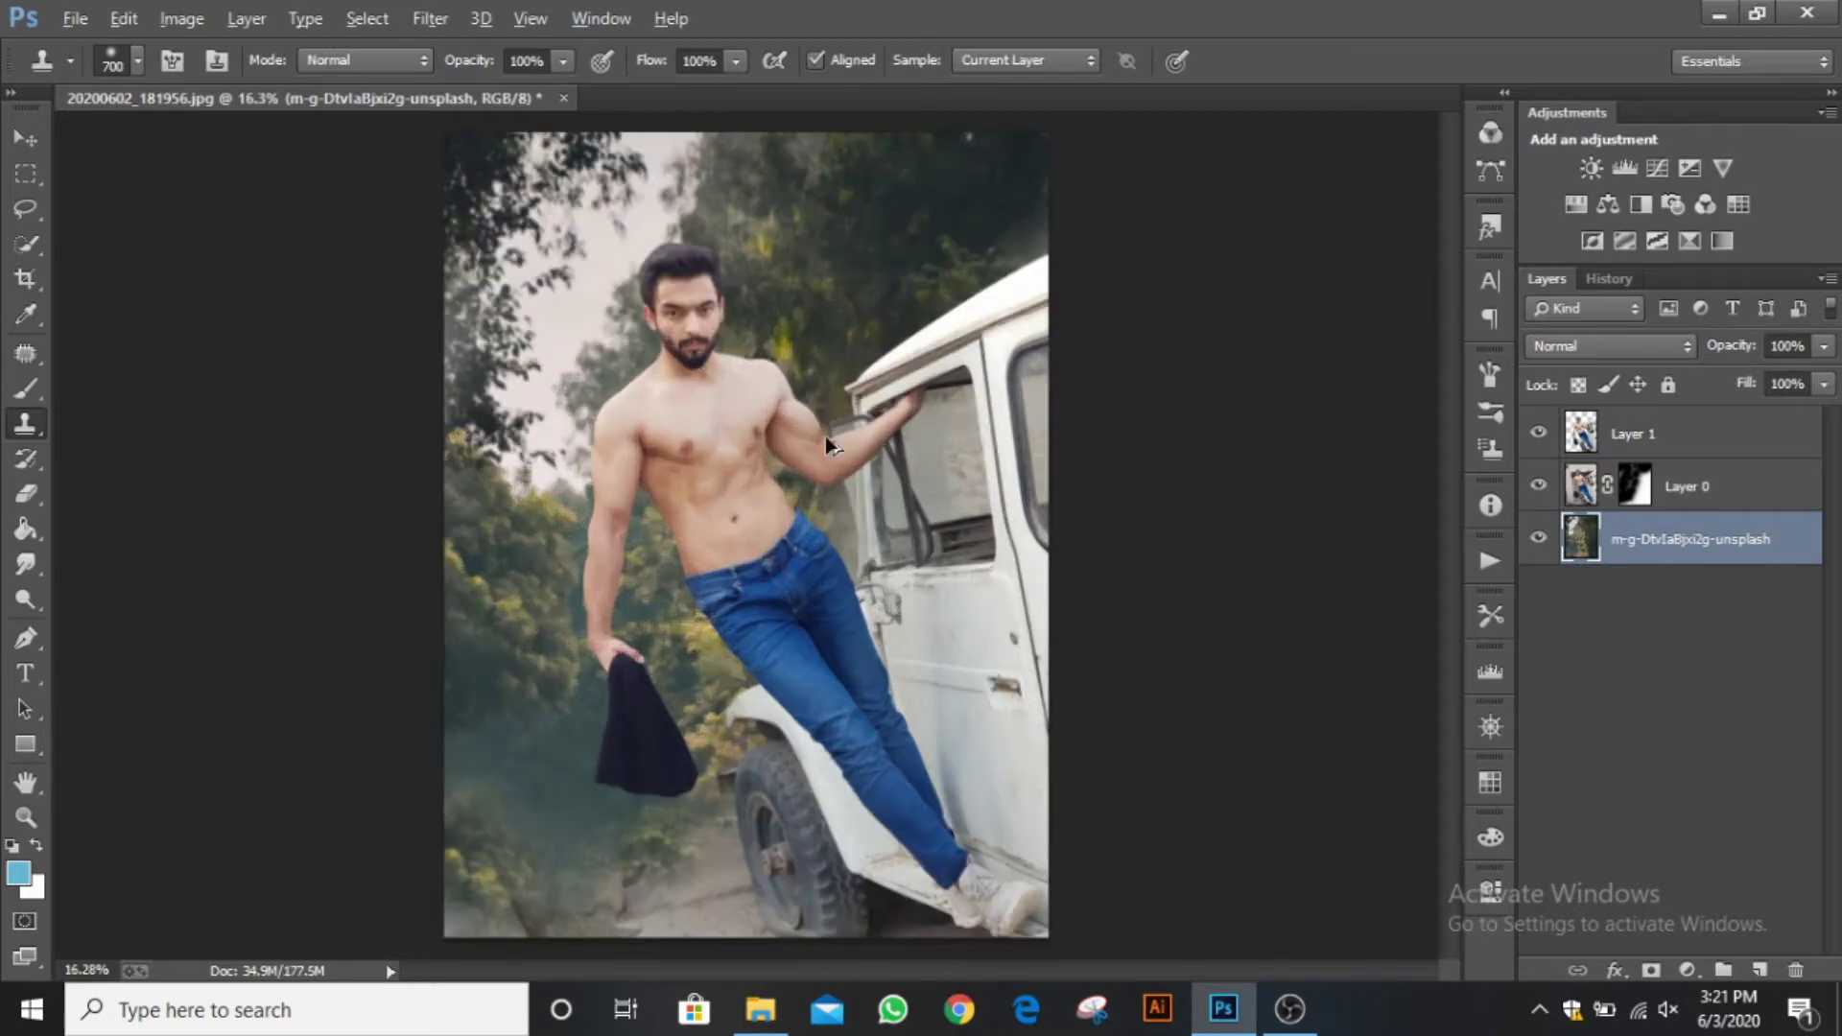
scroll(906, 384, up, 9)
drag(523, 618, 629, 383)
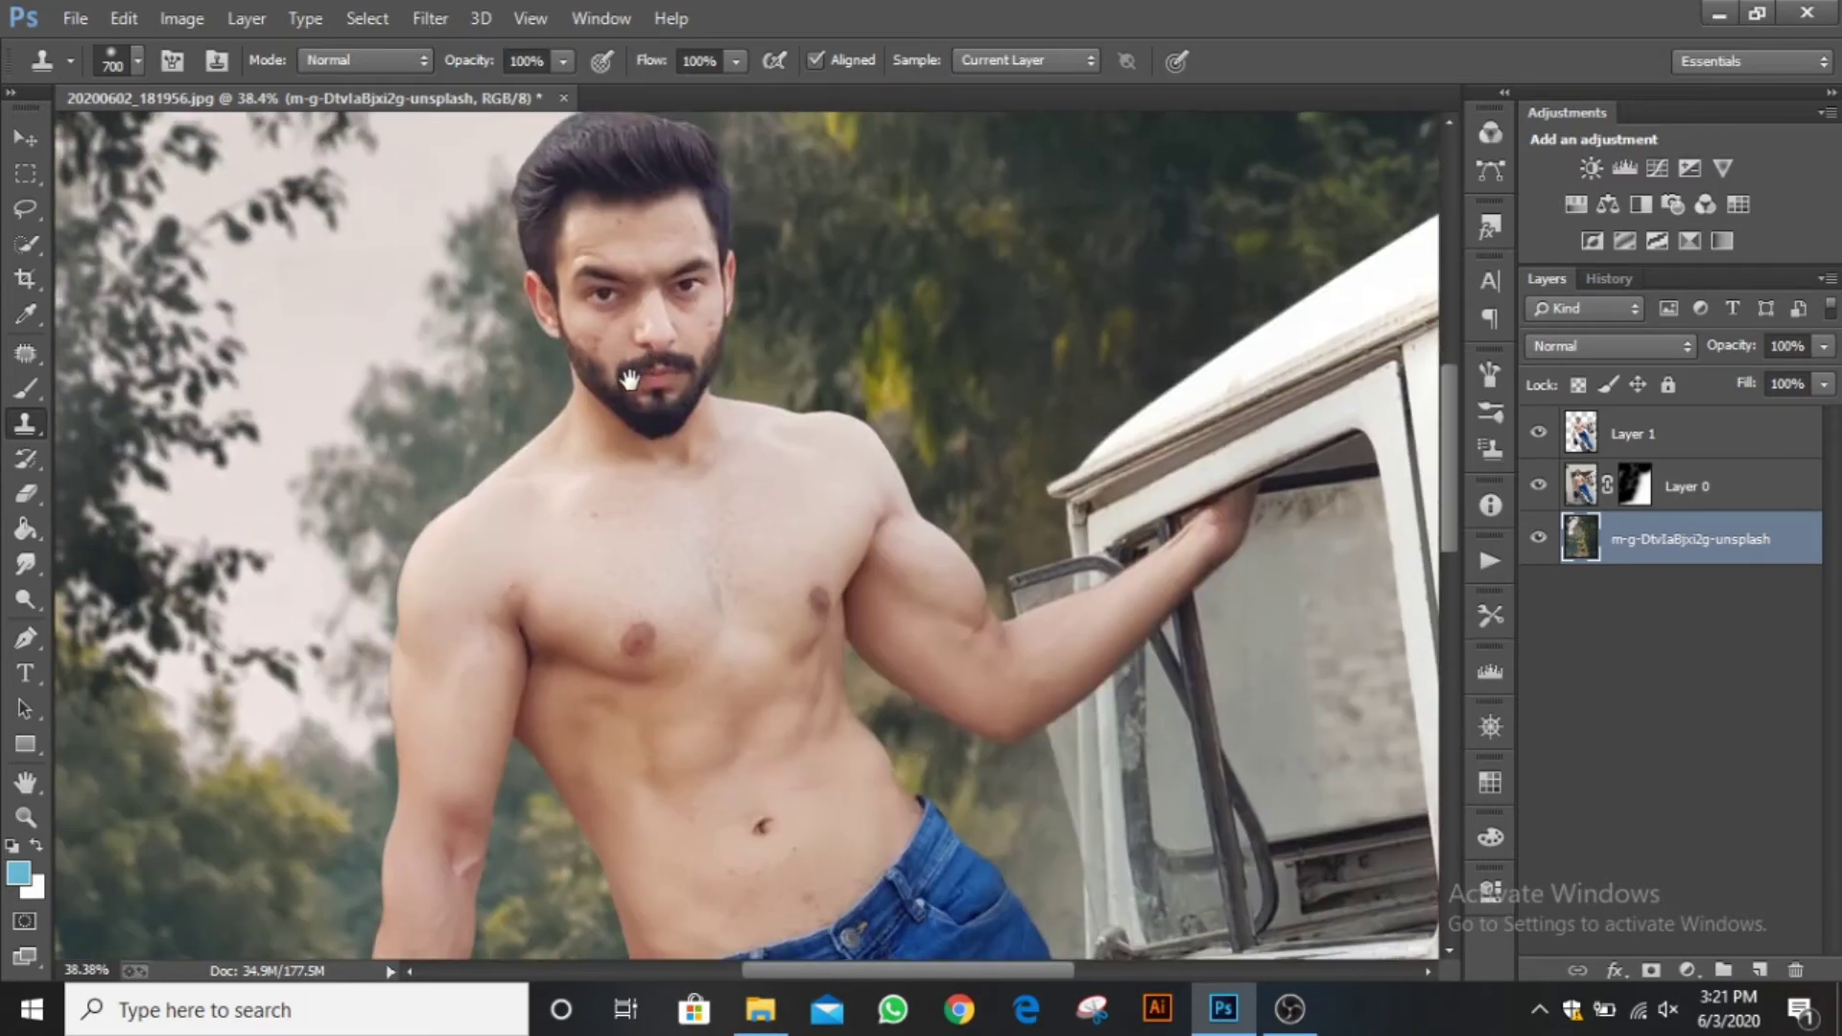
click(1630, 433)
click(430, 18)
click(390, 266)
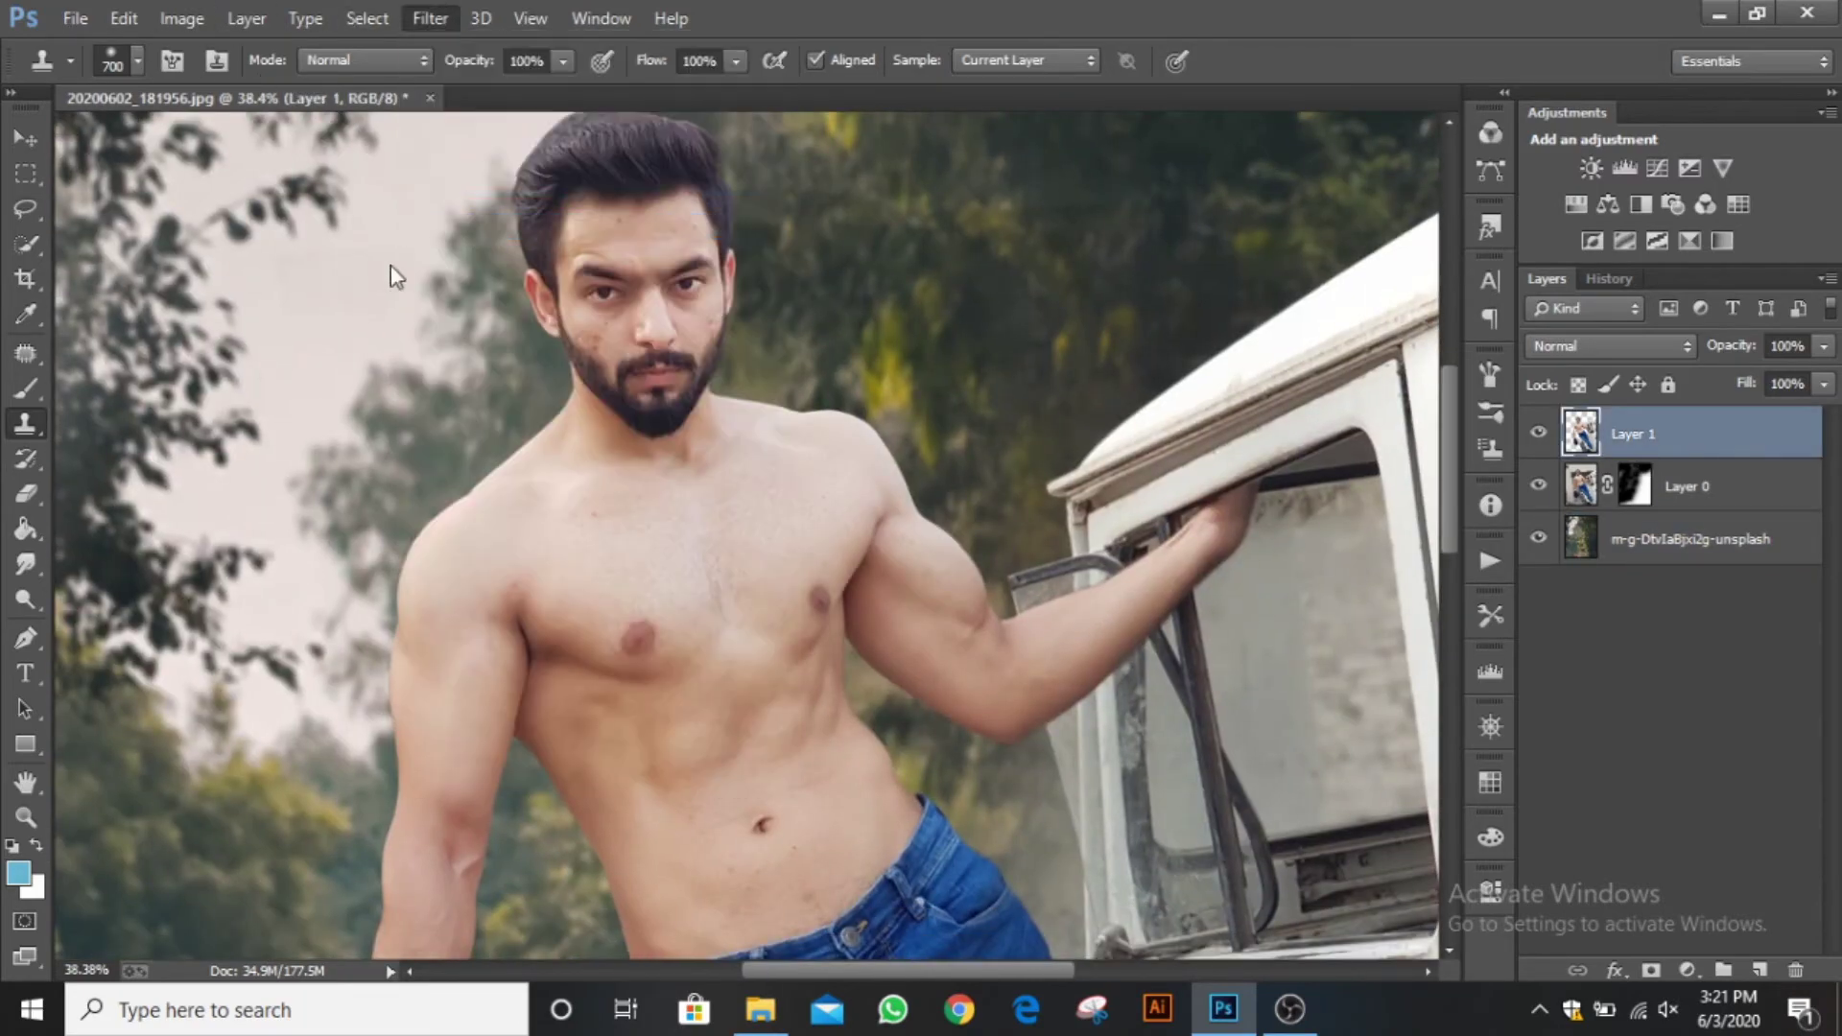
key(ctrl+shift+x)
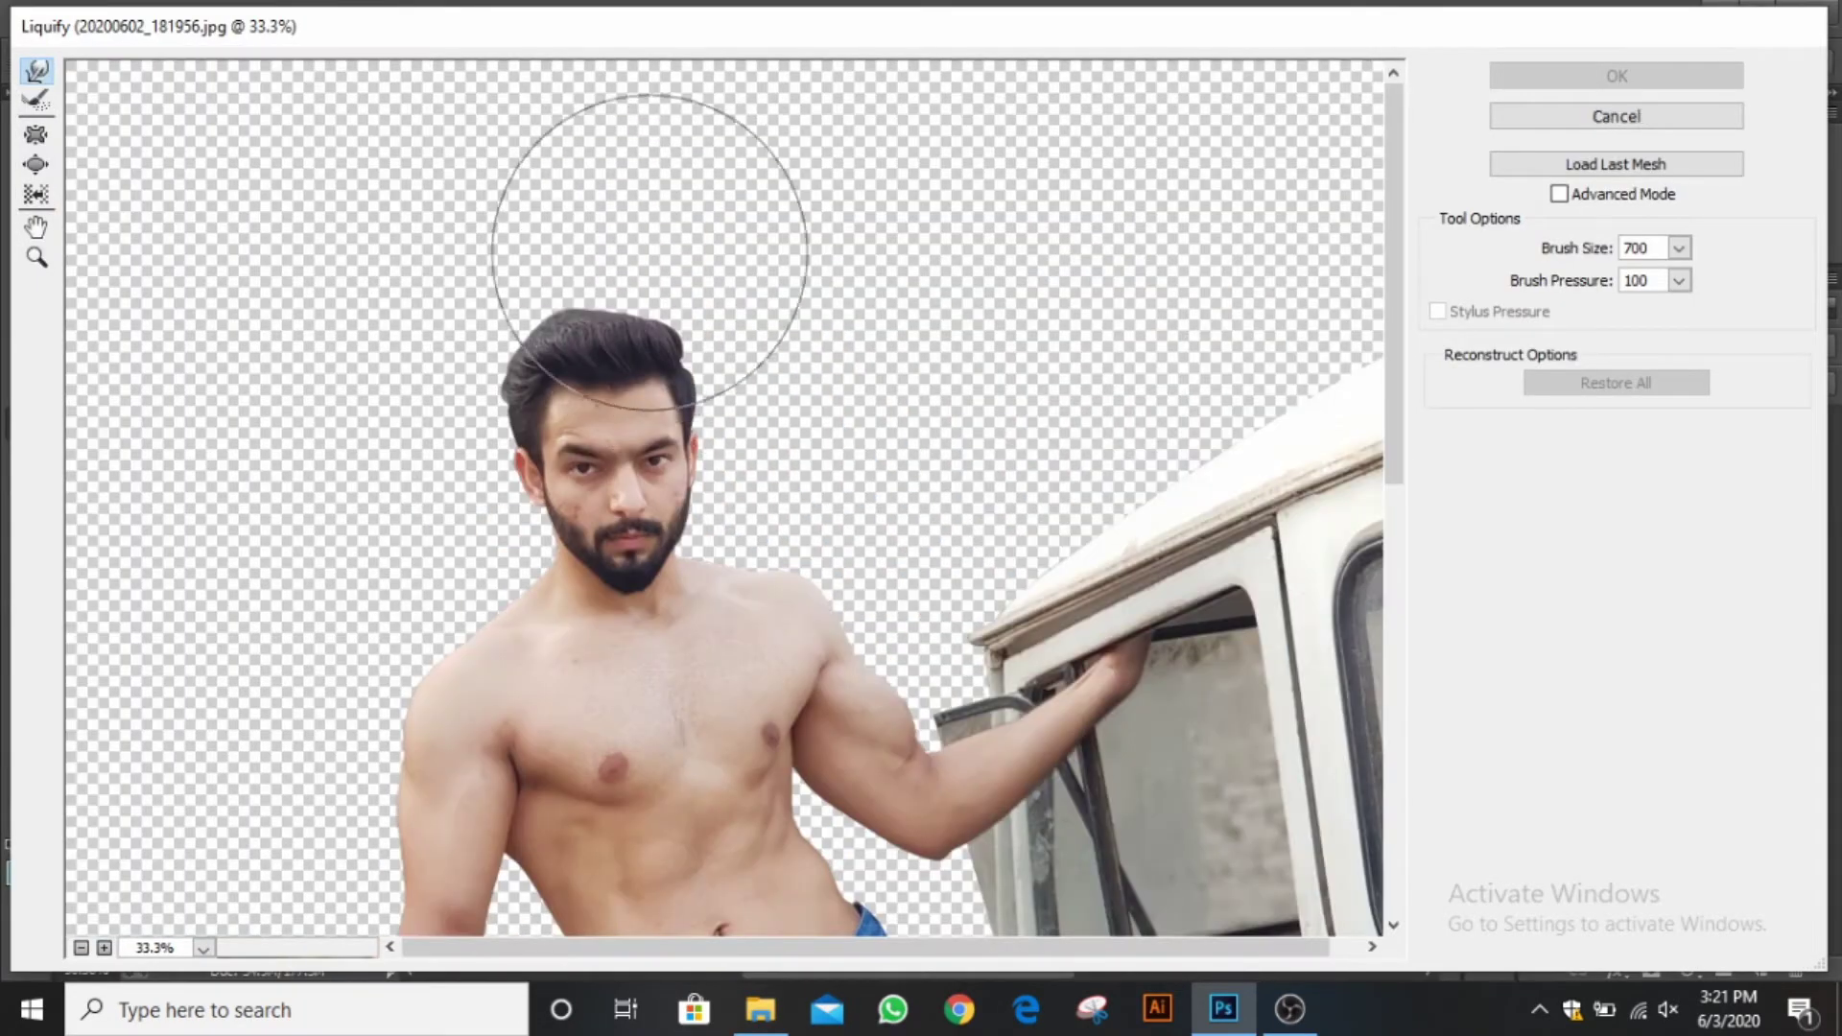
key(bracketleft)
key(bracketleft)
mouse_move(646, 298)
mouse_down()
mouse_move(518, 332)
mouse_move(677, 269)
mouse_up()
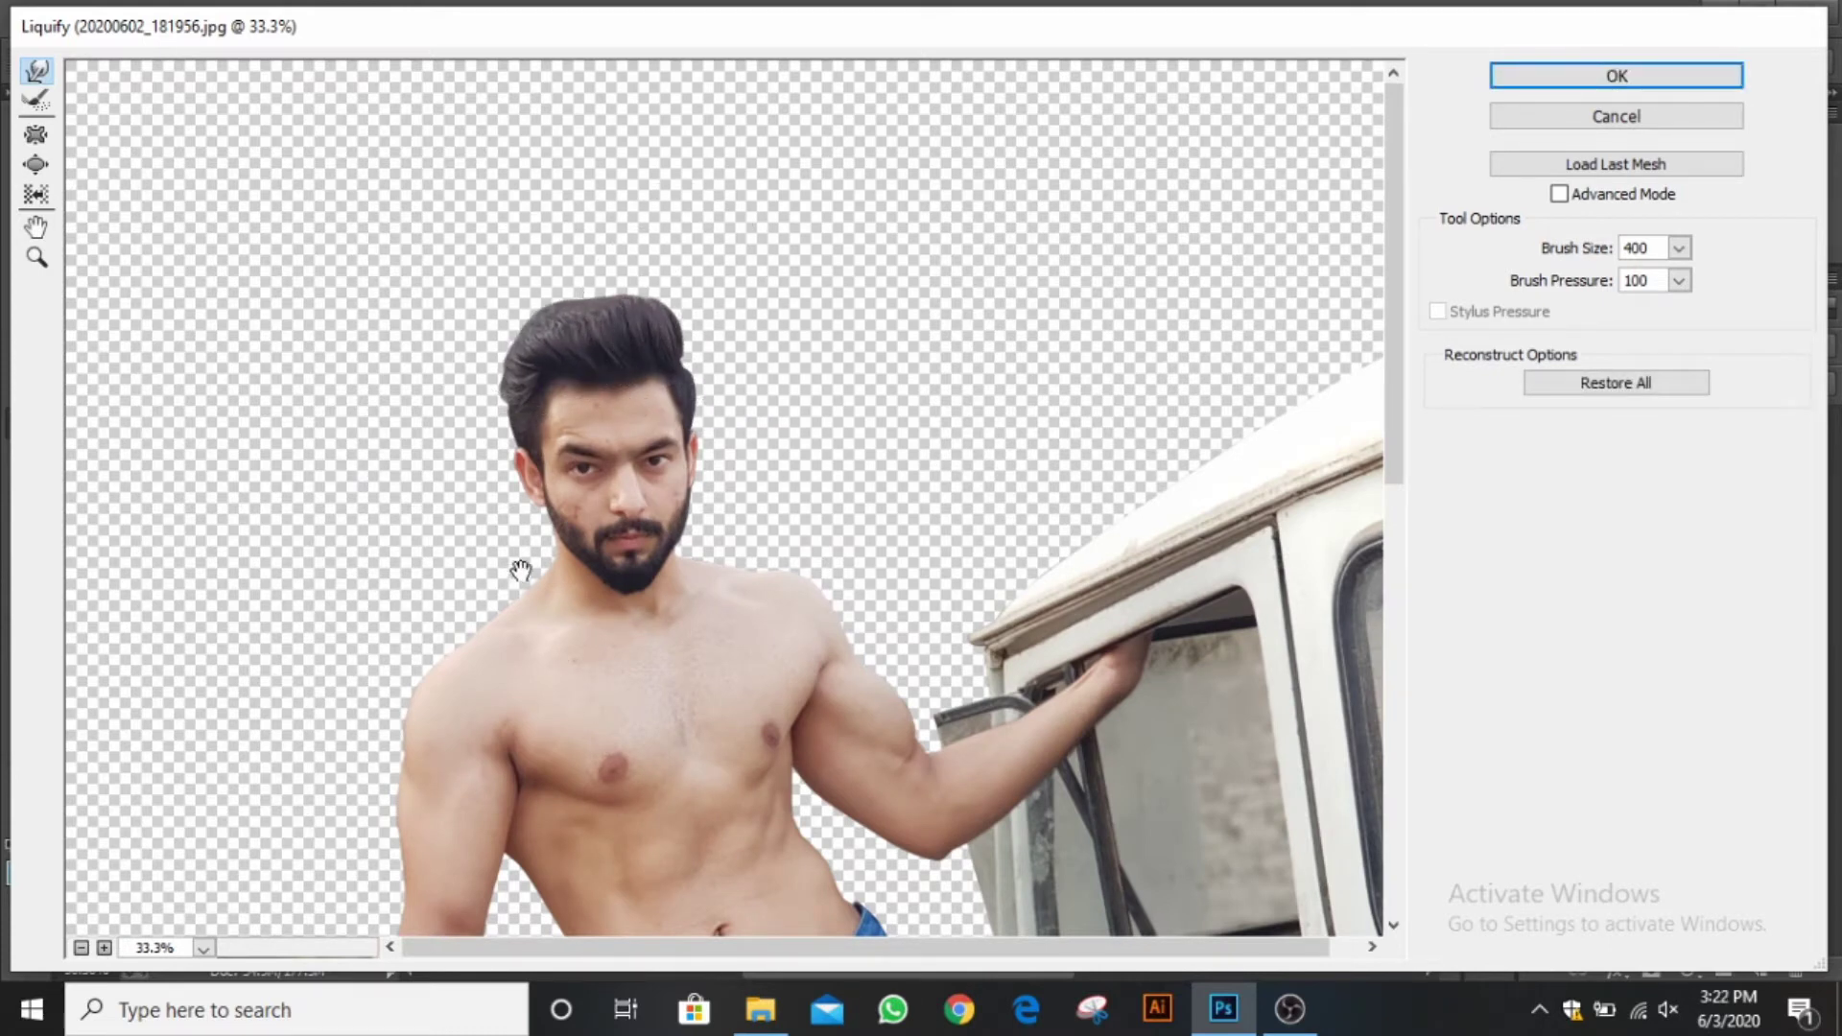
Reshape the man's shoulders slightly in Liquify and apply the changes to Layer 1.
scroll(461, 542, down, 3)
drag(439, 527, 429, 523)
mouse_move(780, 421)
mouse_down()
mouse_move(794, 404)
mouse_move(738, 398)
mouse_up()
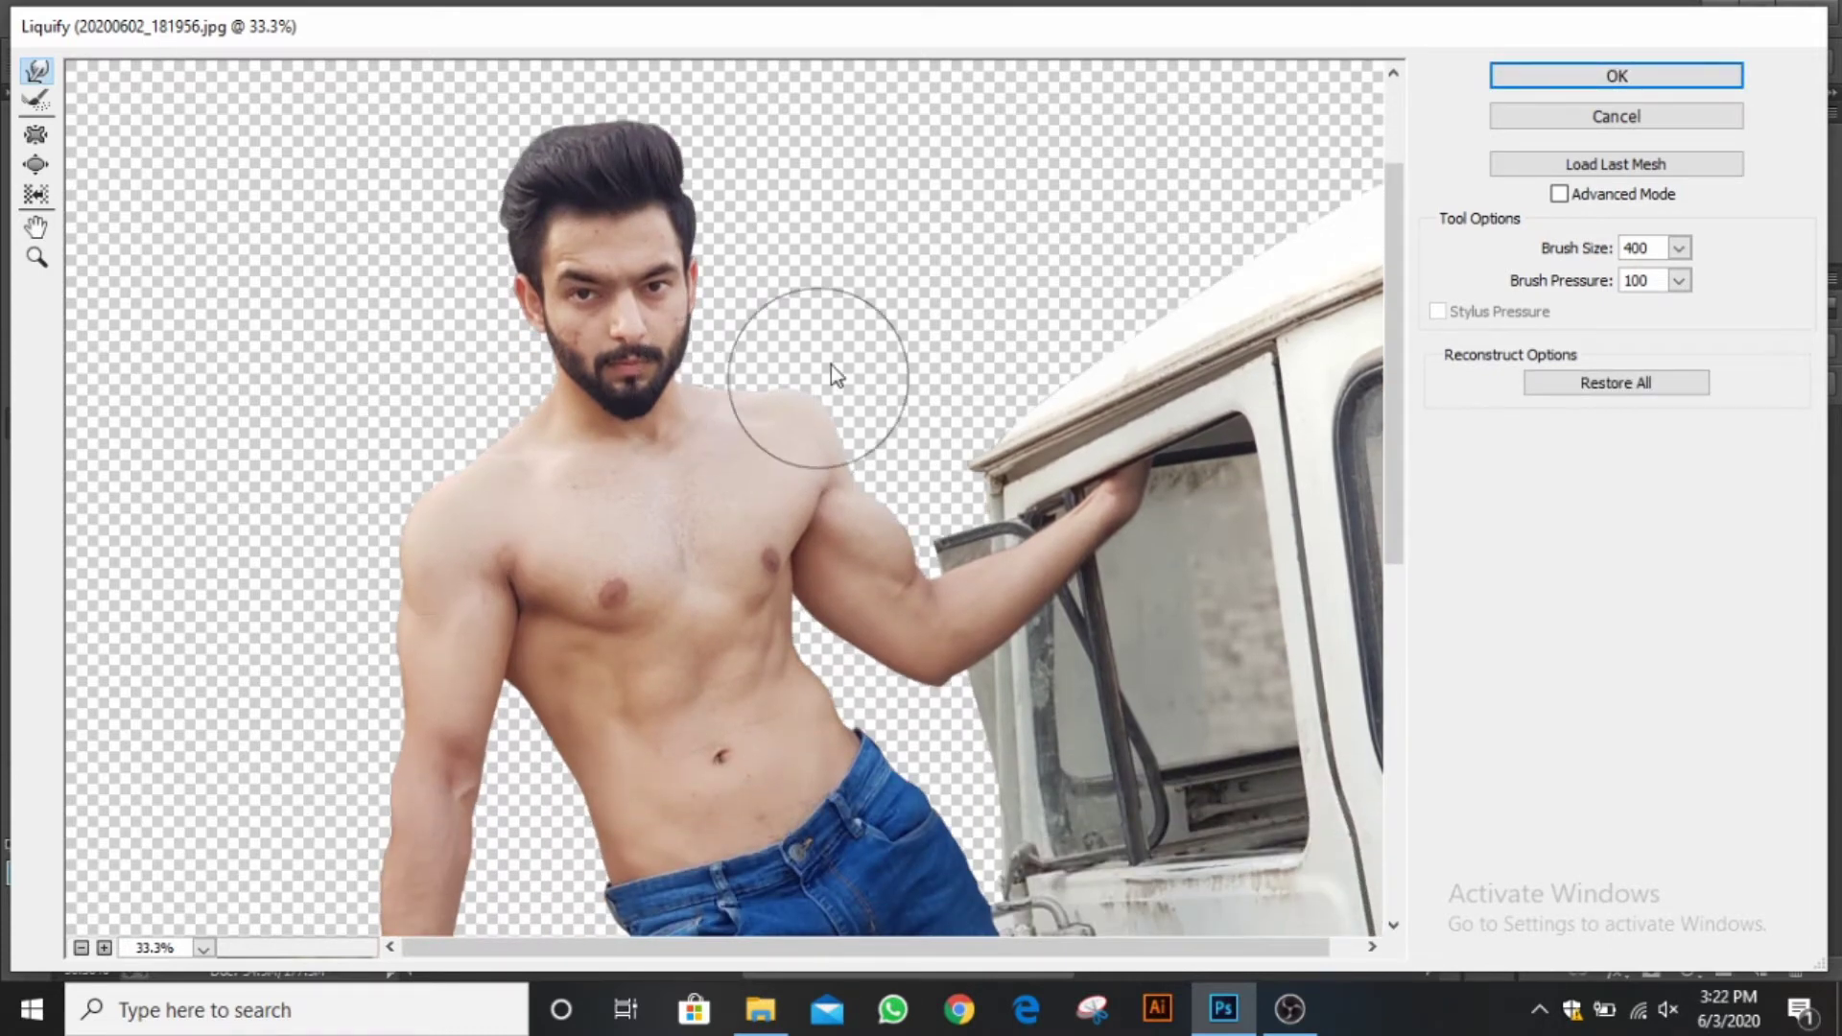
scroll(555, 739, down, 4)
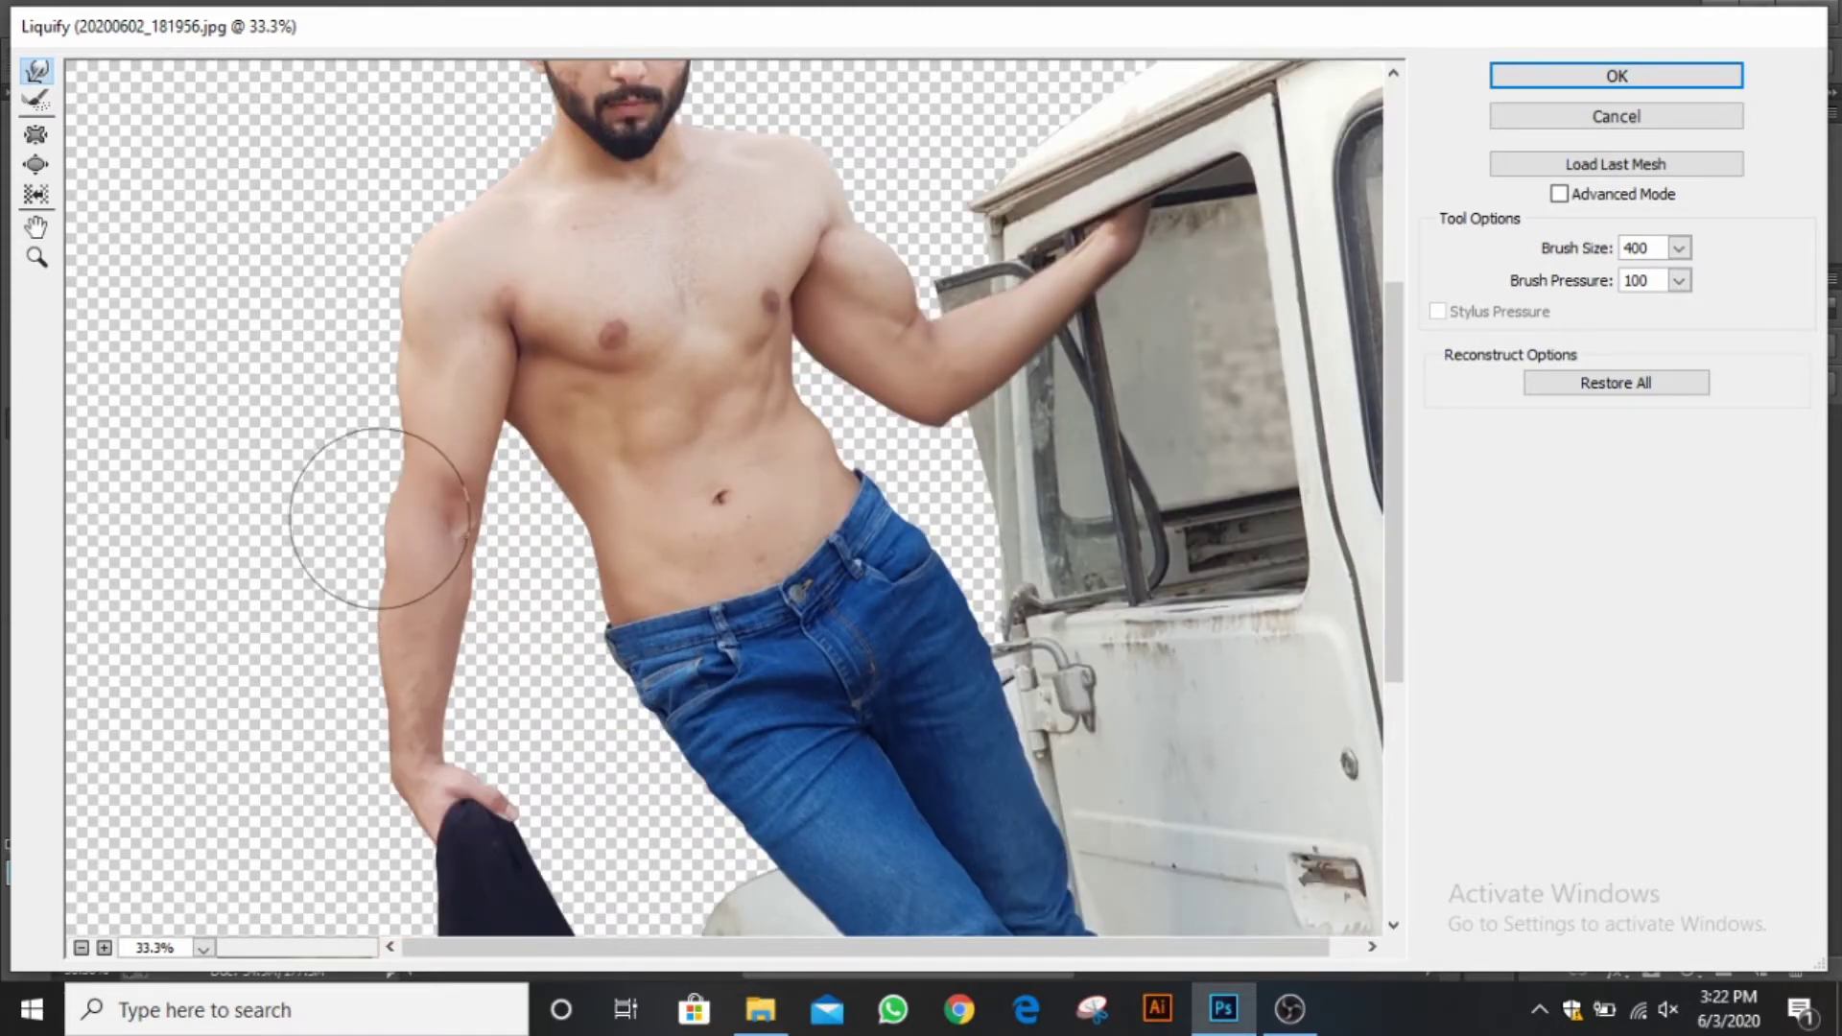
scroll(403, 709, down, 3)
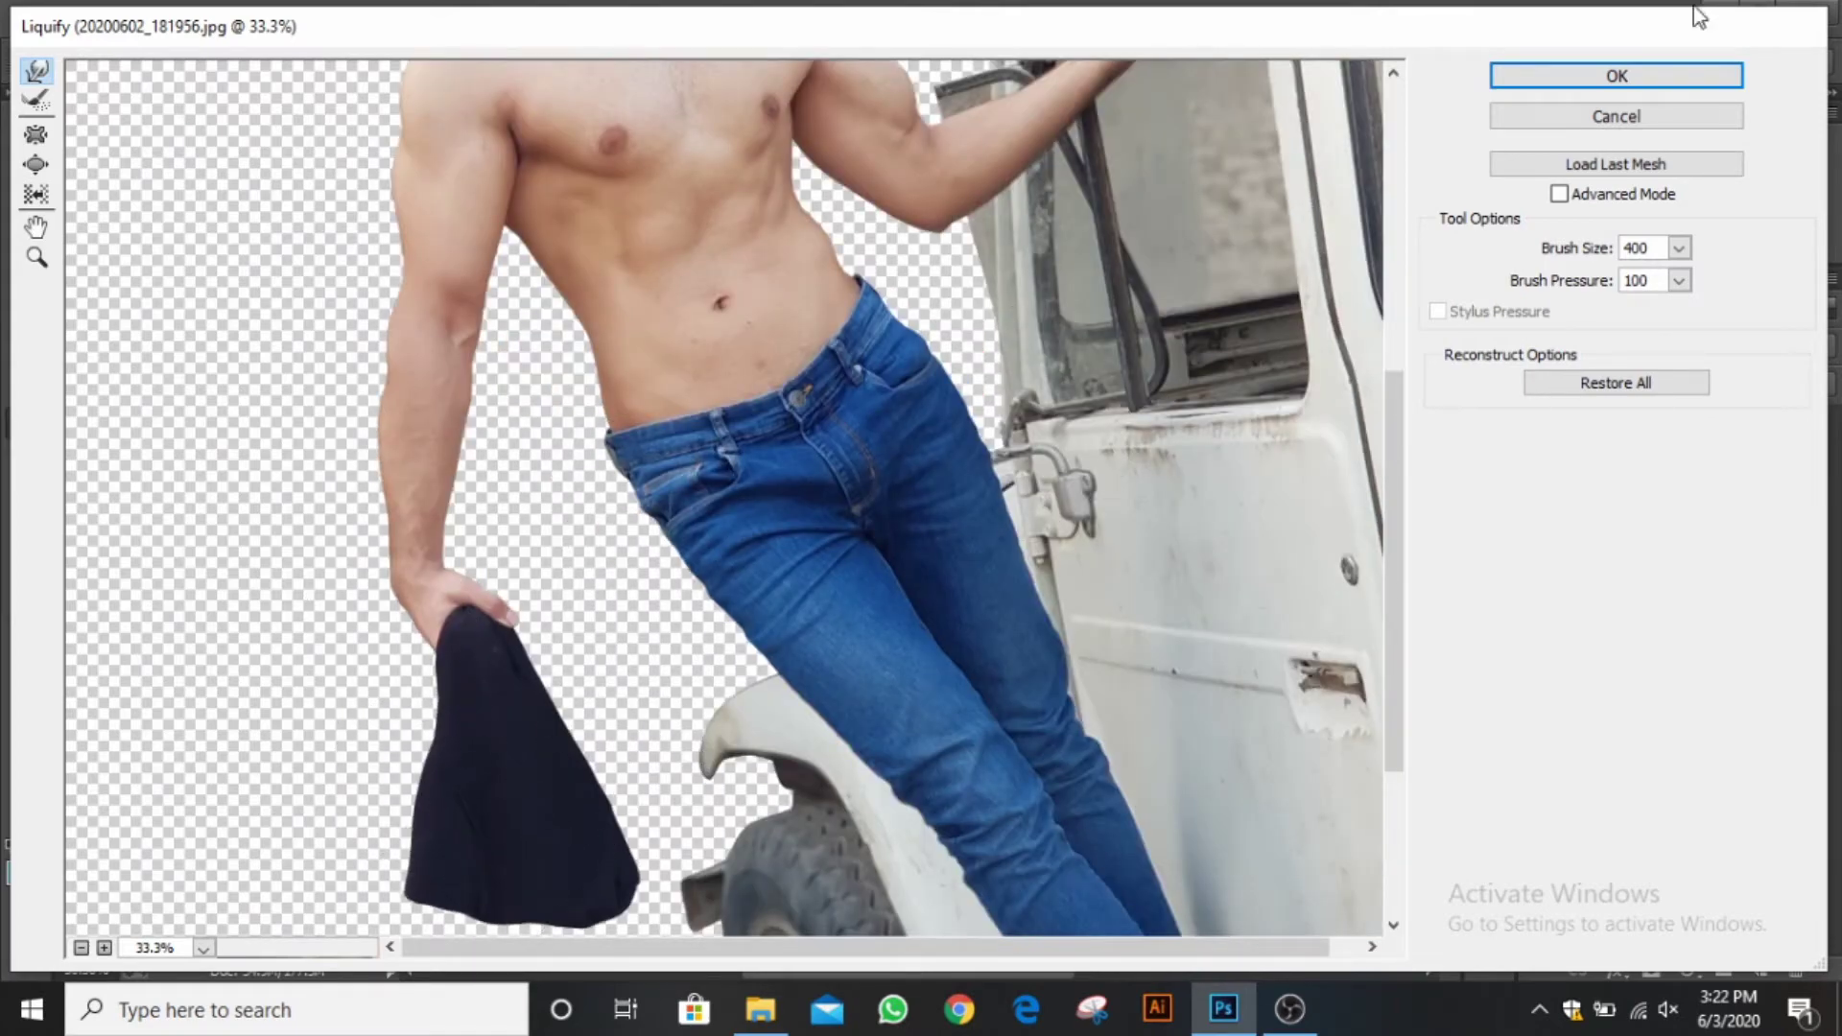
scroll(596, 625, down, 6)
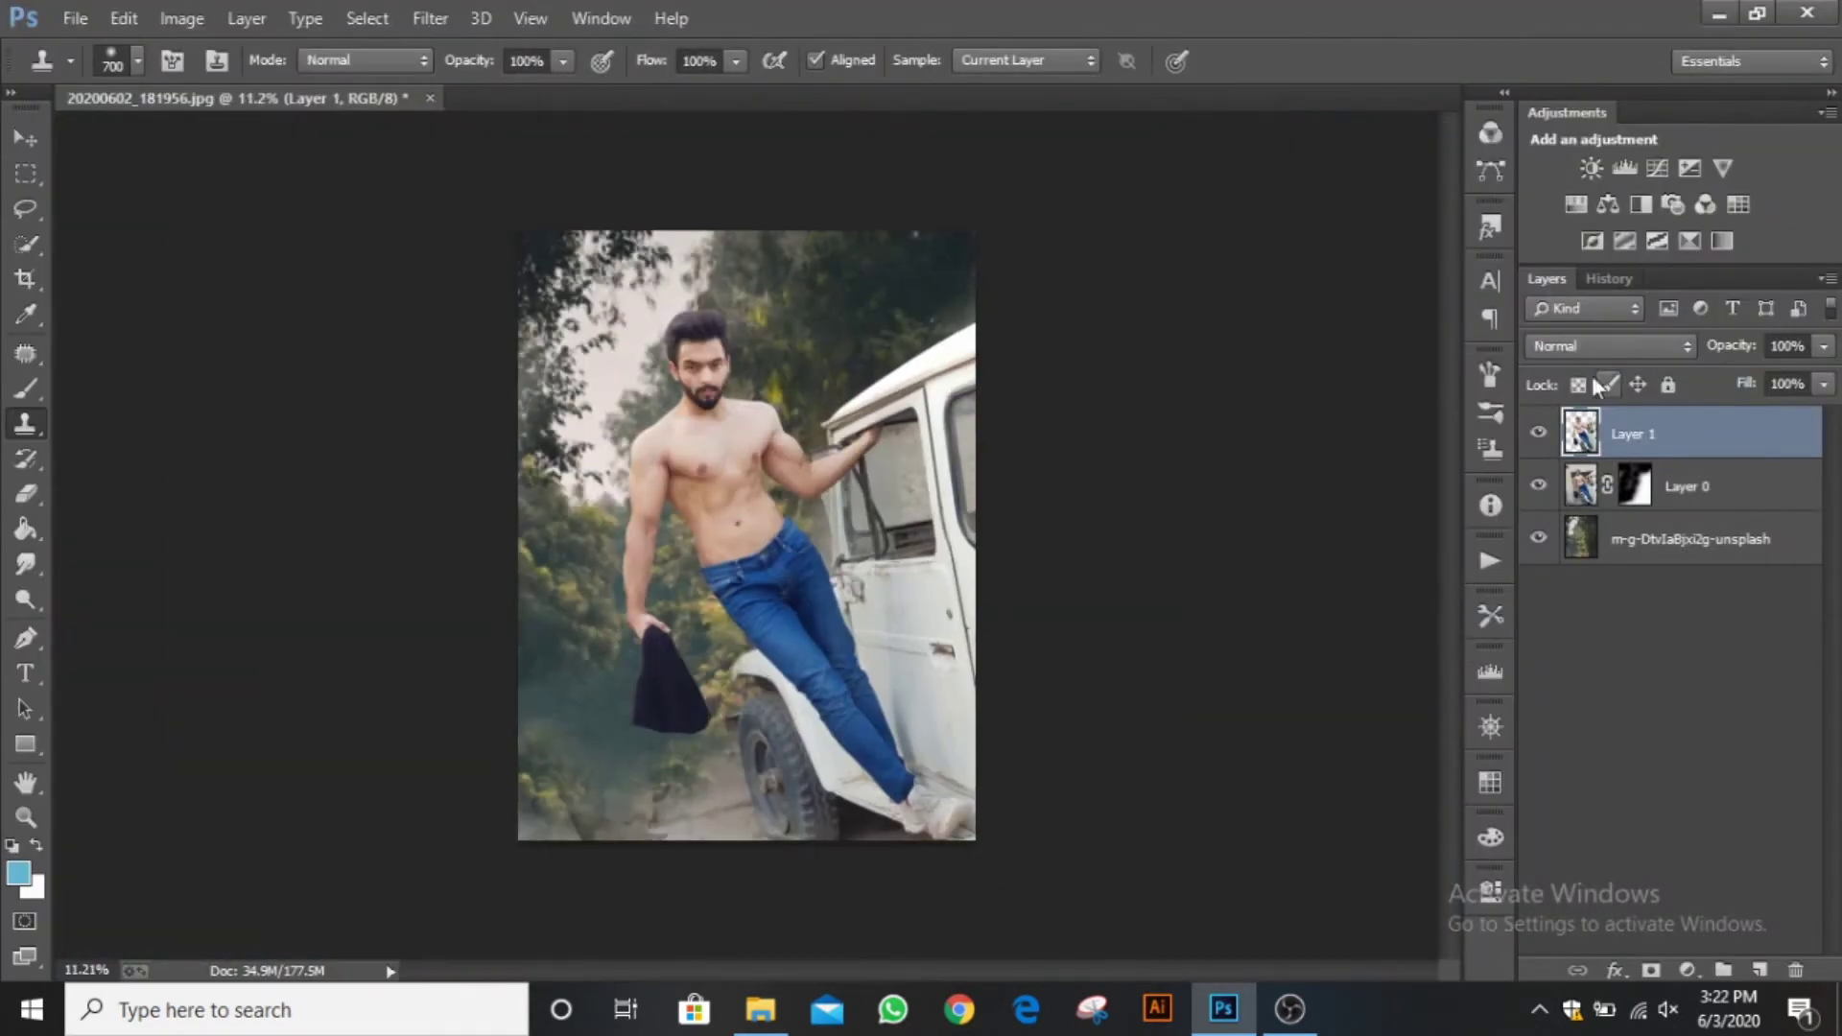
Stamp all visible layers into a new layer and apply the yogita 5 Camera Raw preset to a duplicate of it.
key(ctrl+alt+shift+e)
key(ctrl+j)
click(429, 18)
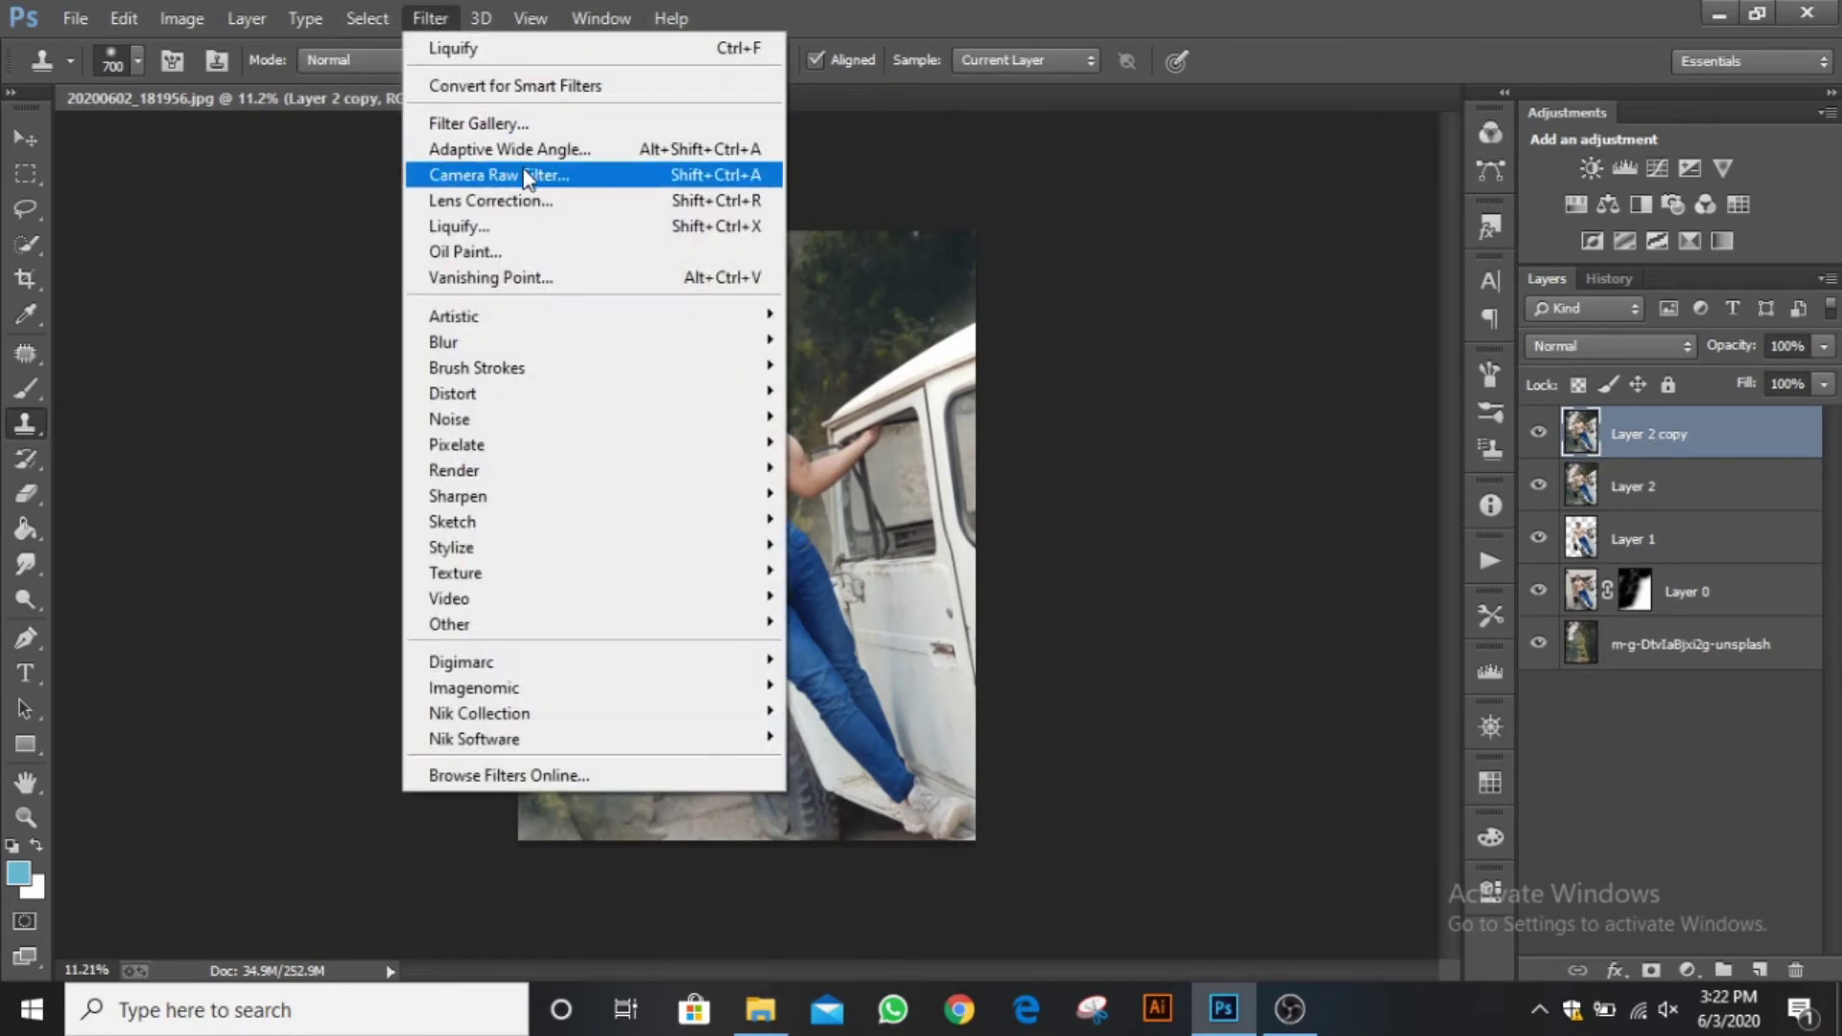
click(554, 177)
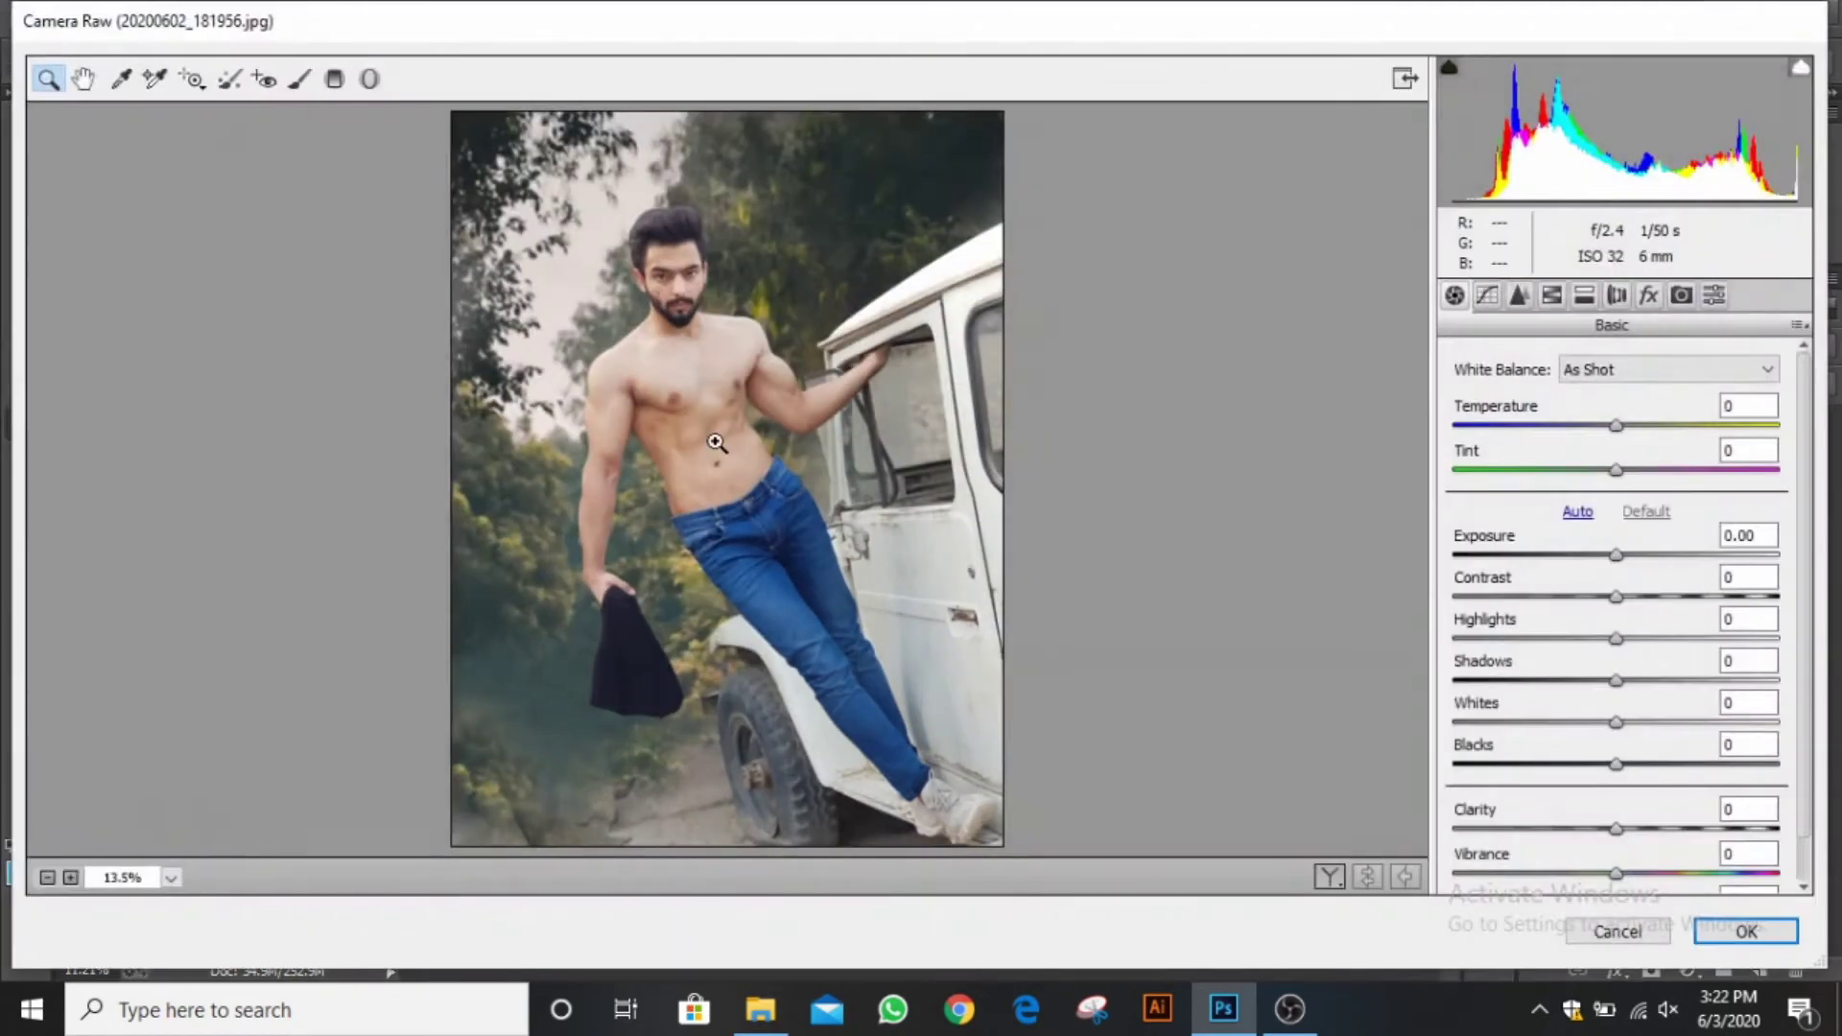
click(1713, 294)
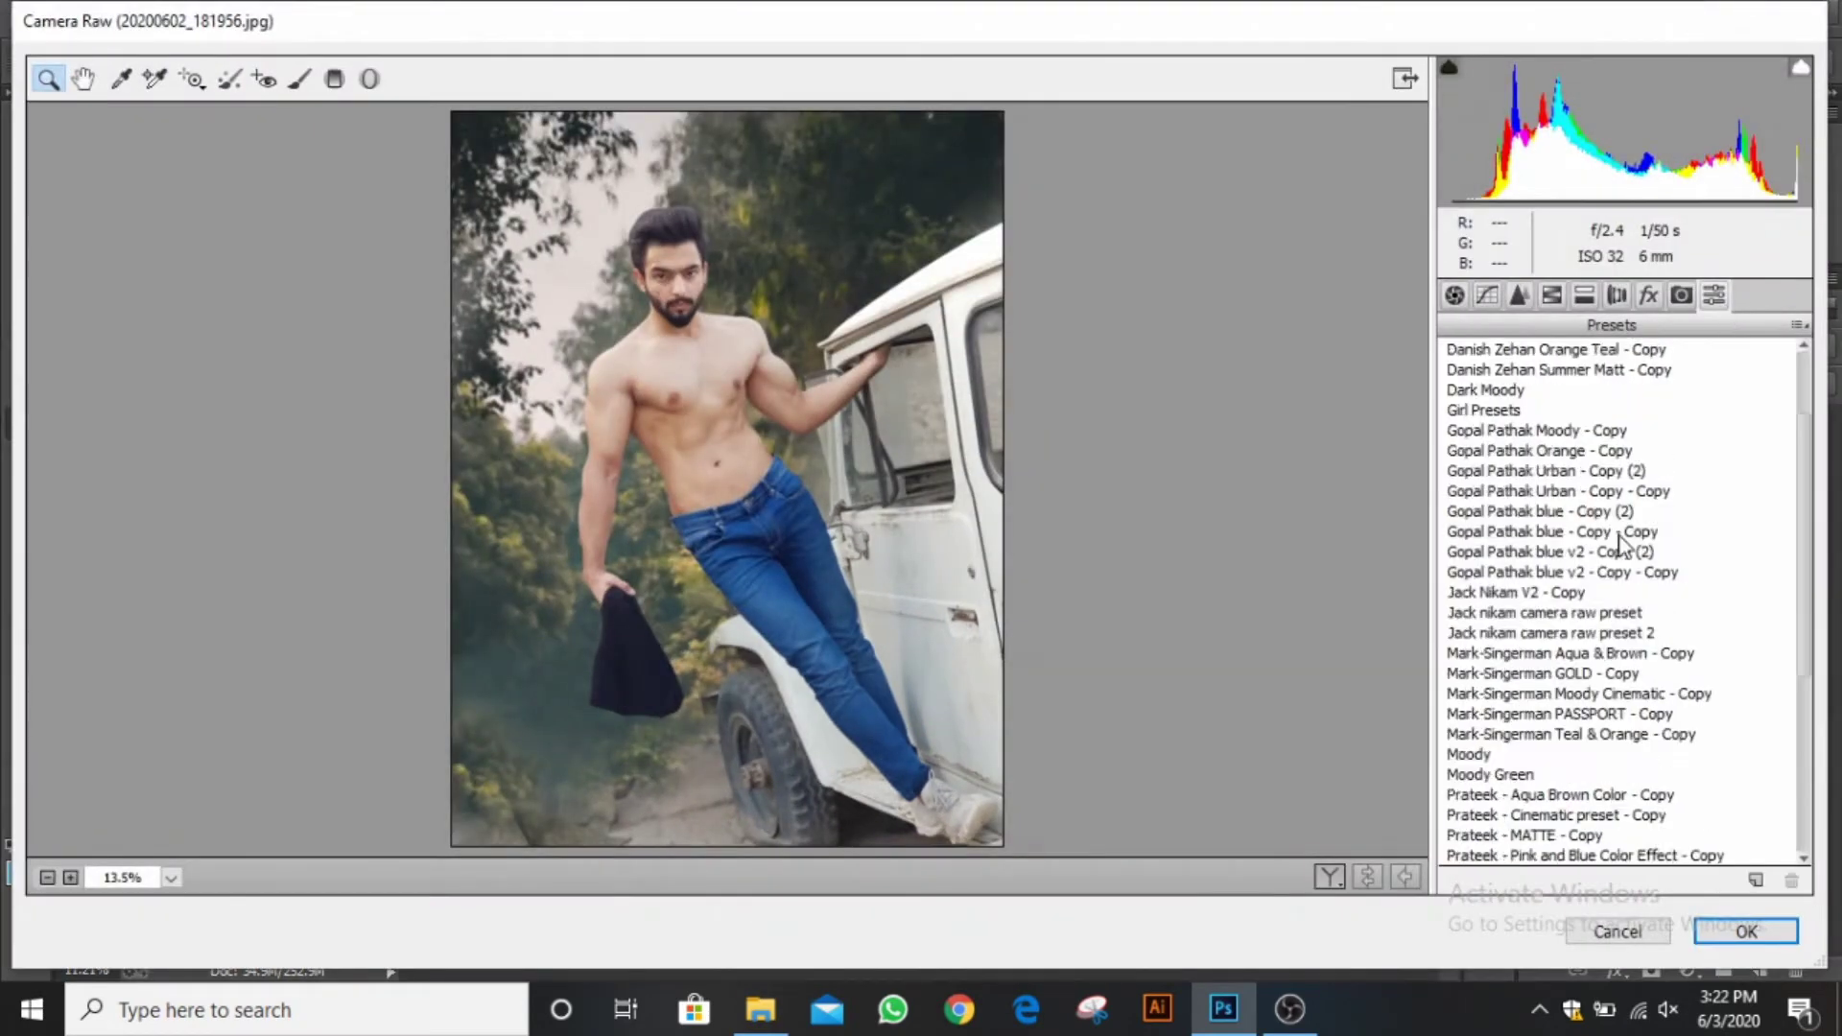
scroll(1498, 849, down, 5)
click(1498, 854)
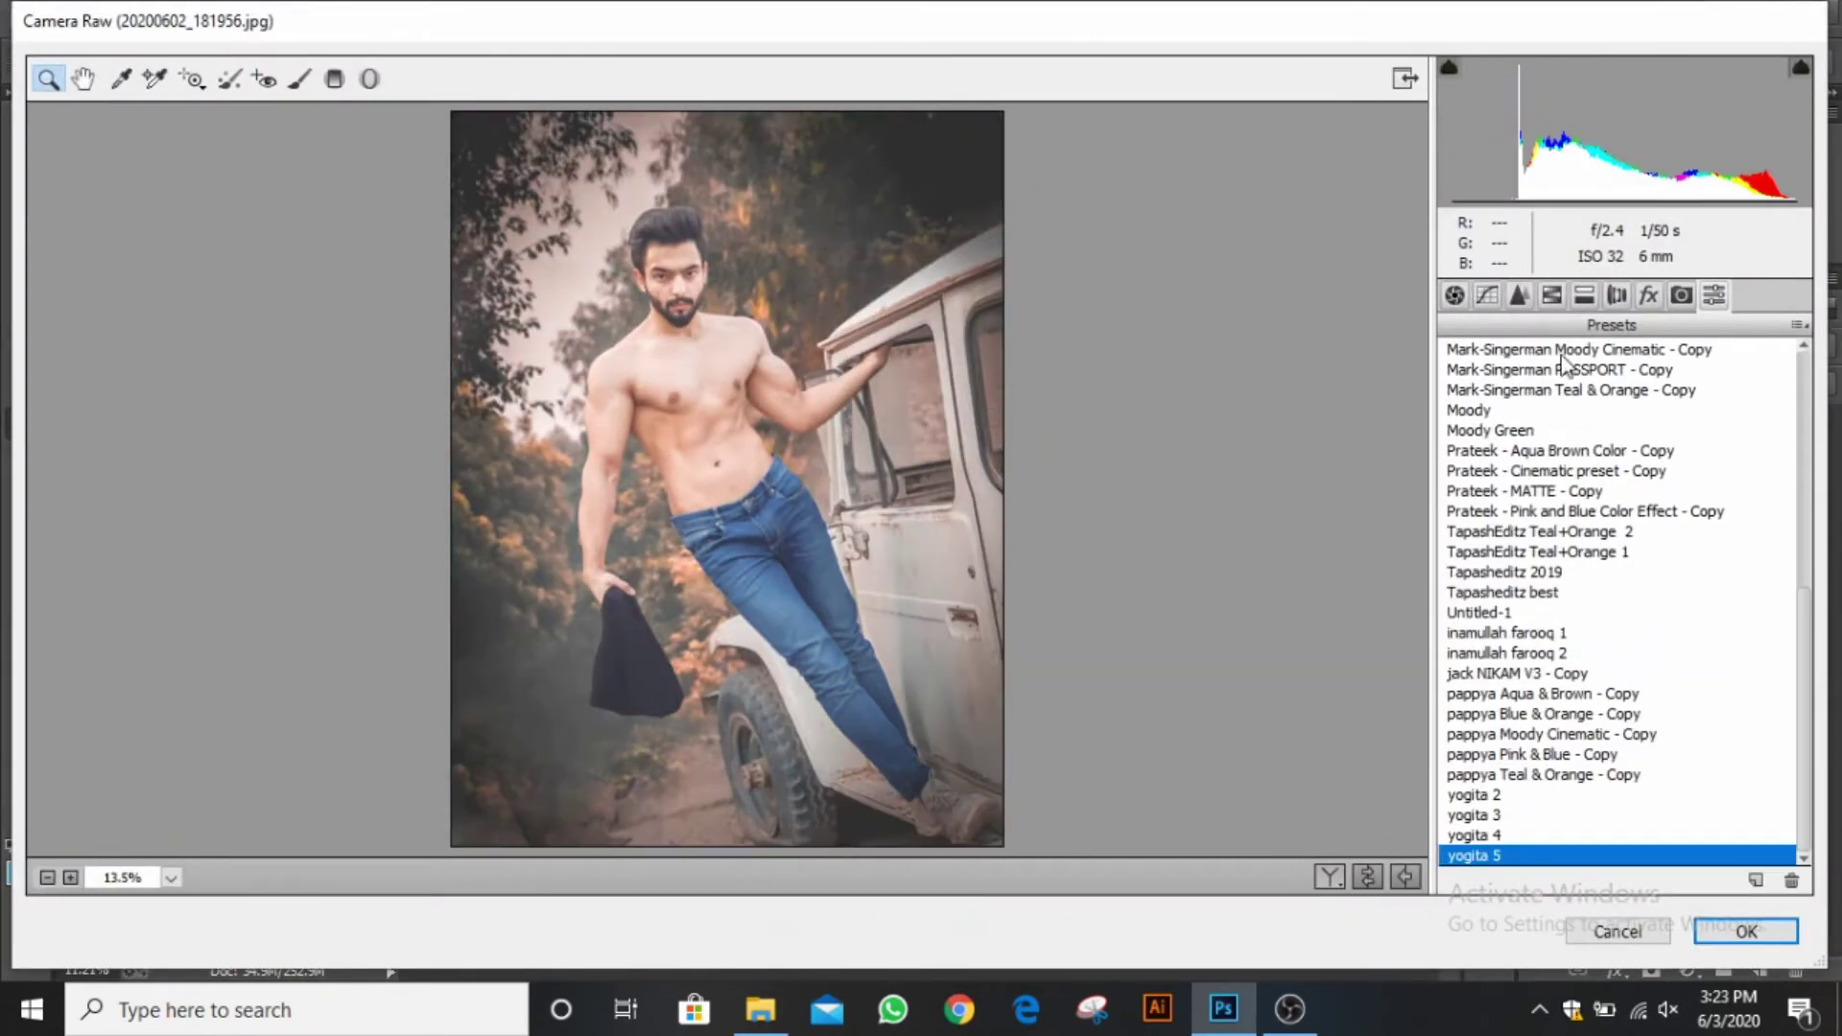
Adjust the Camera Raw preset to a vignetting amount of -30, Blacks -47 and a Blues hue of -33.
click(1664, 294)
drag(1601, 650, 1563, 659)
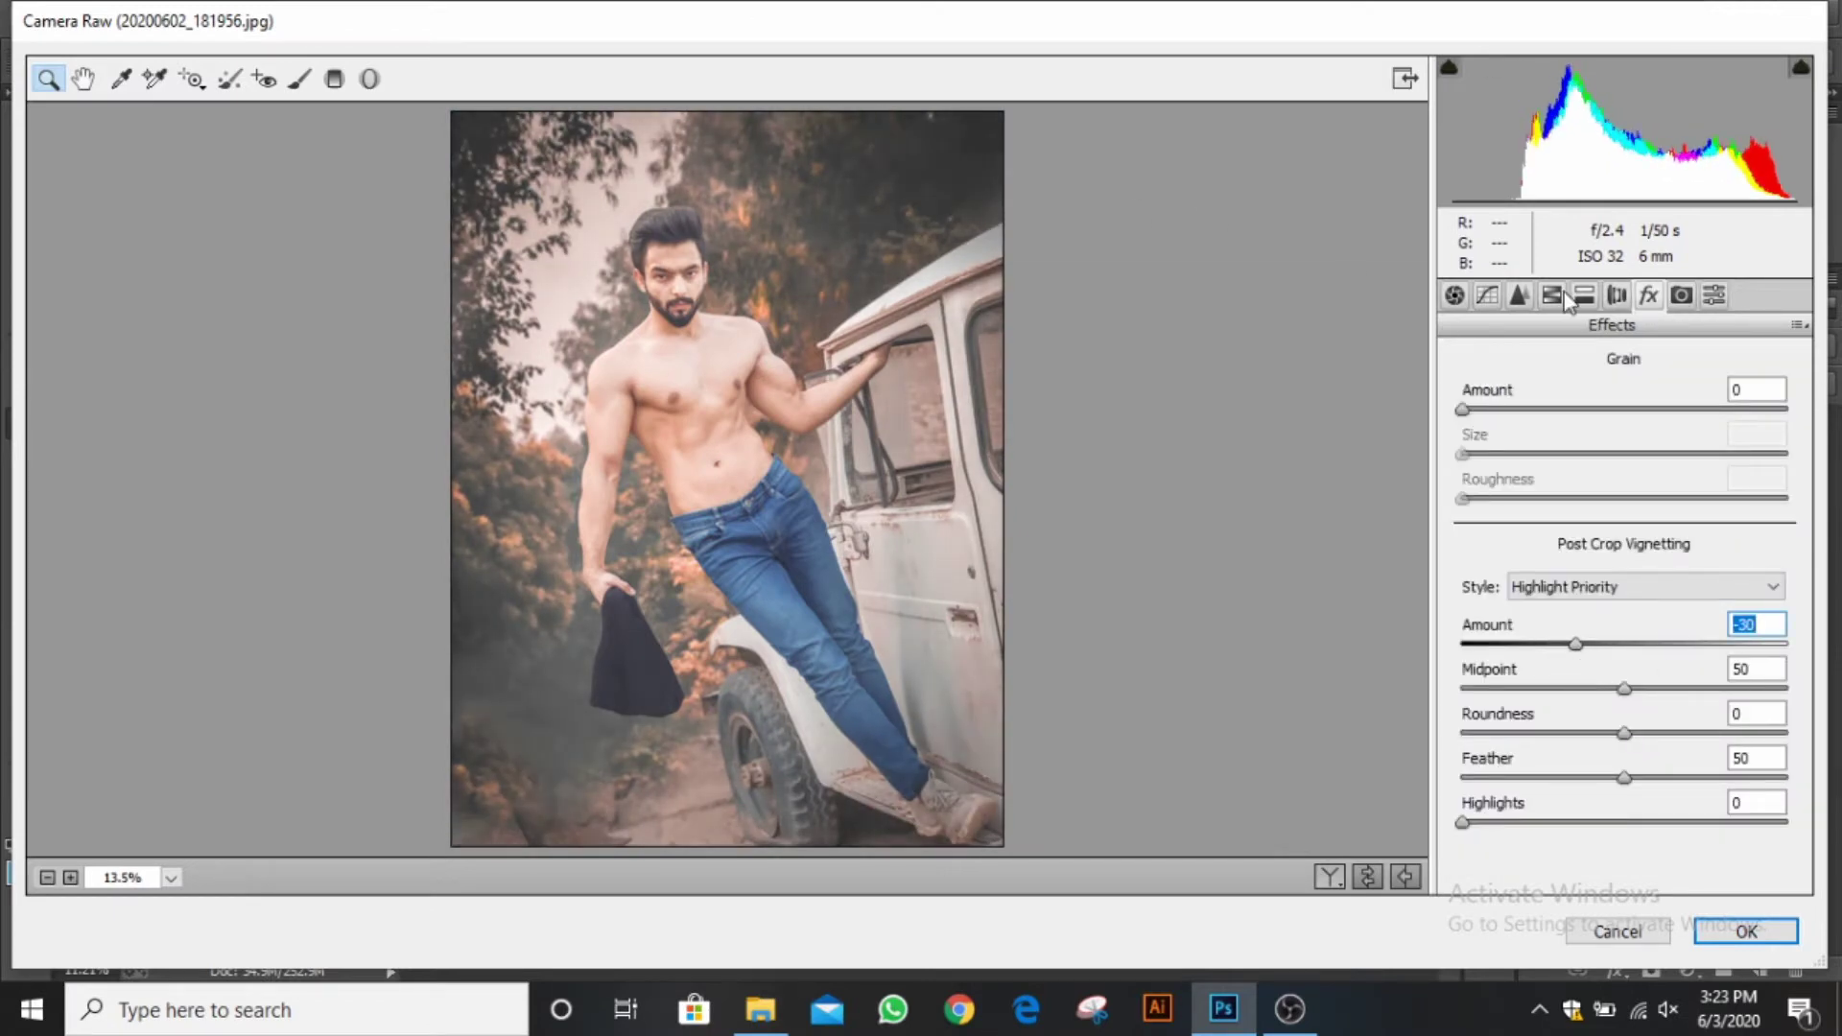
click(1454, 296)
drag(1580, 769, 1535, 775)
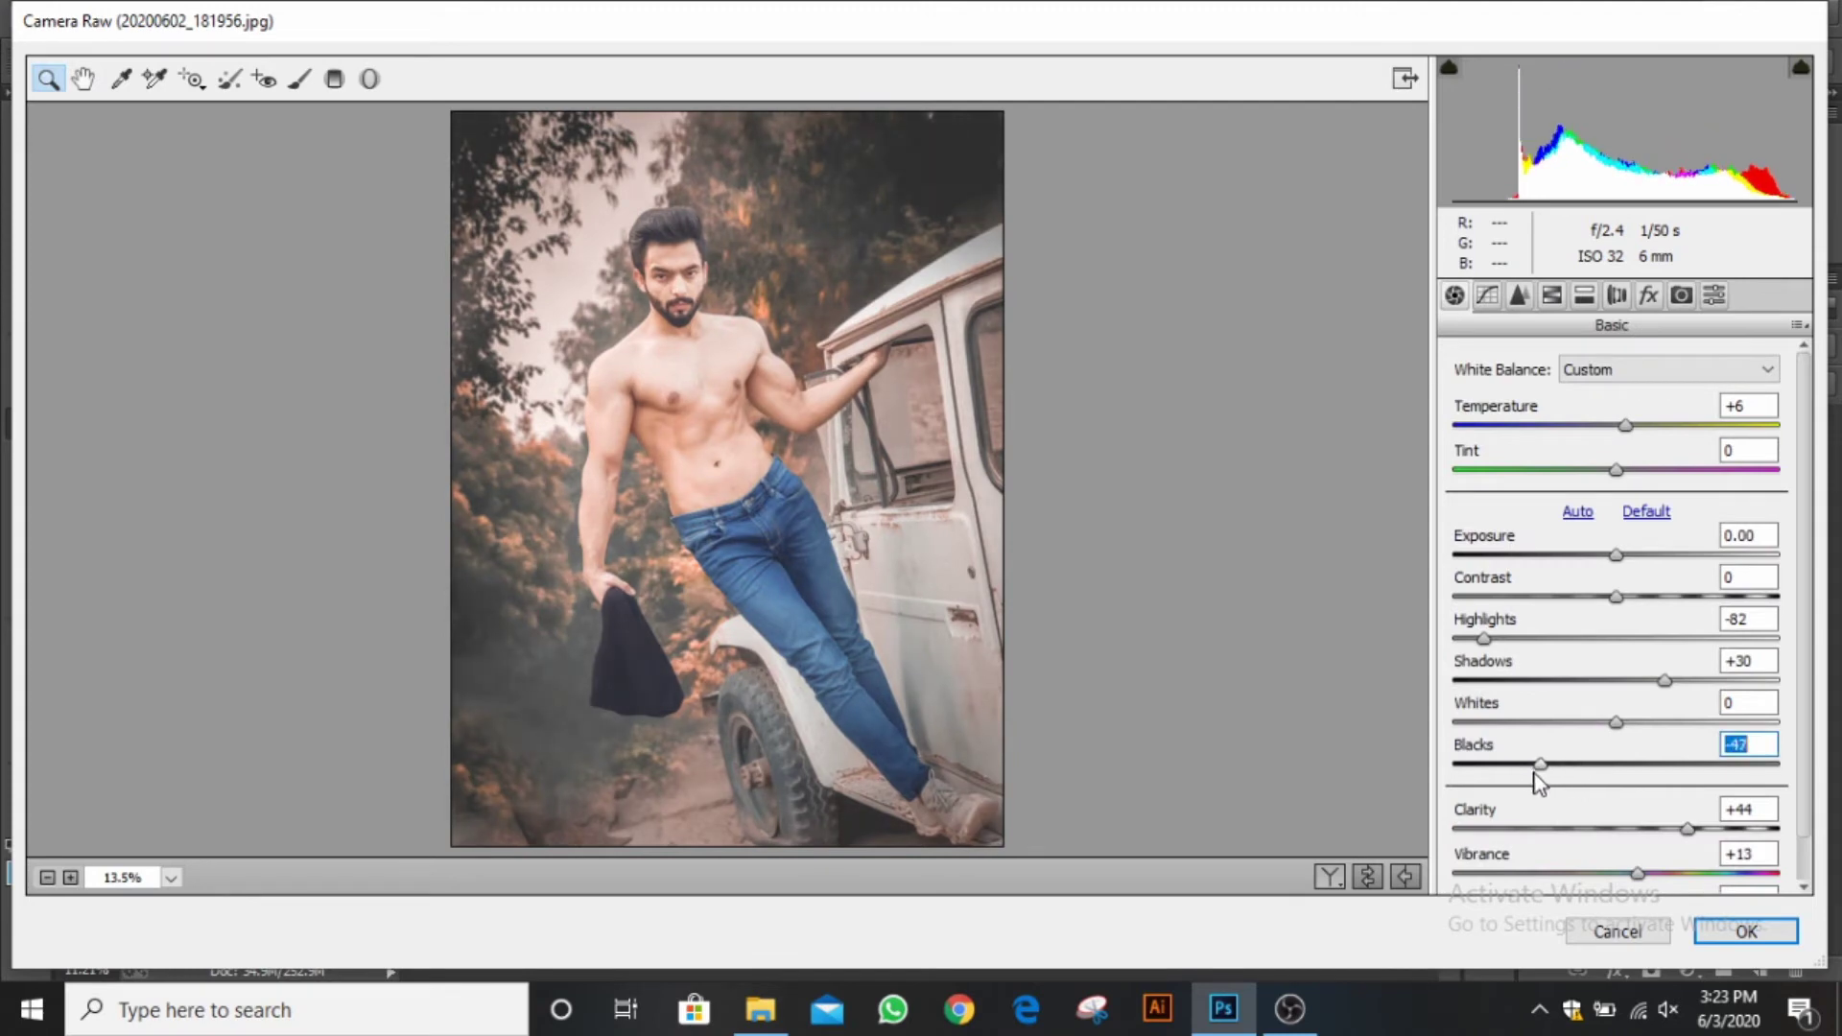
click(1551, 294)
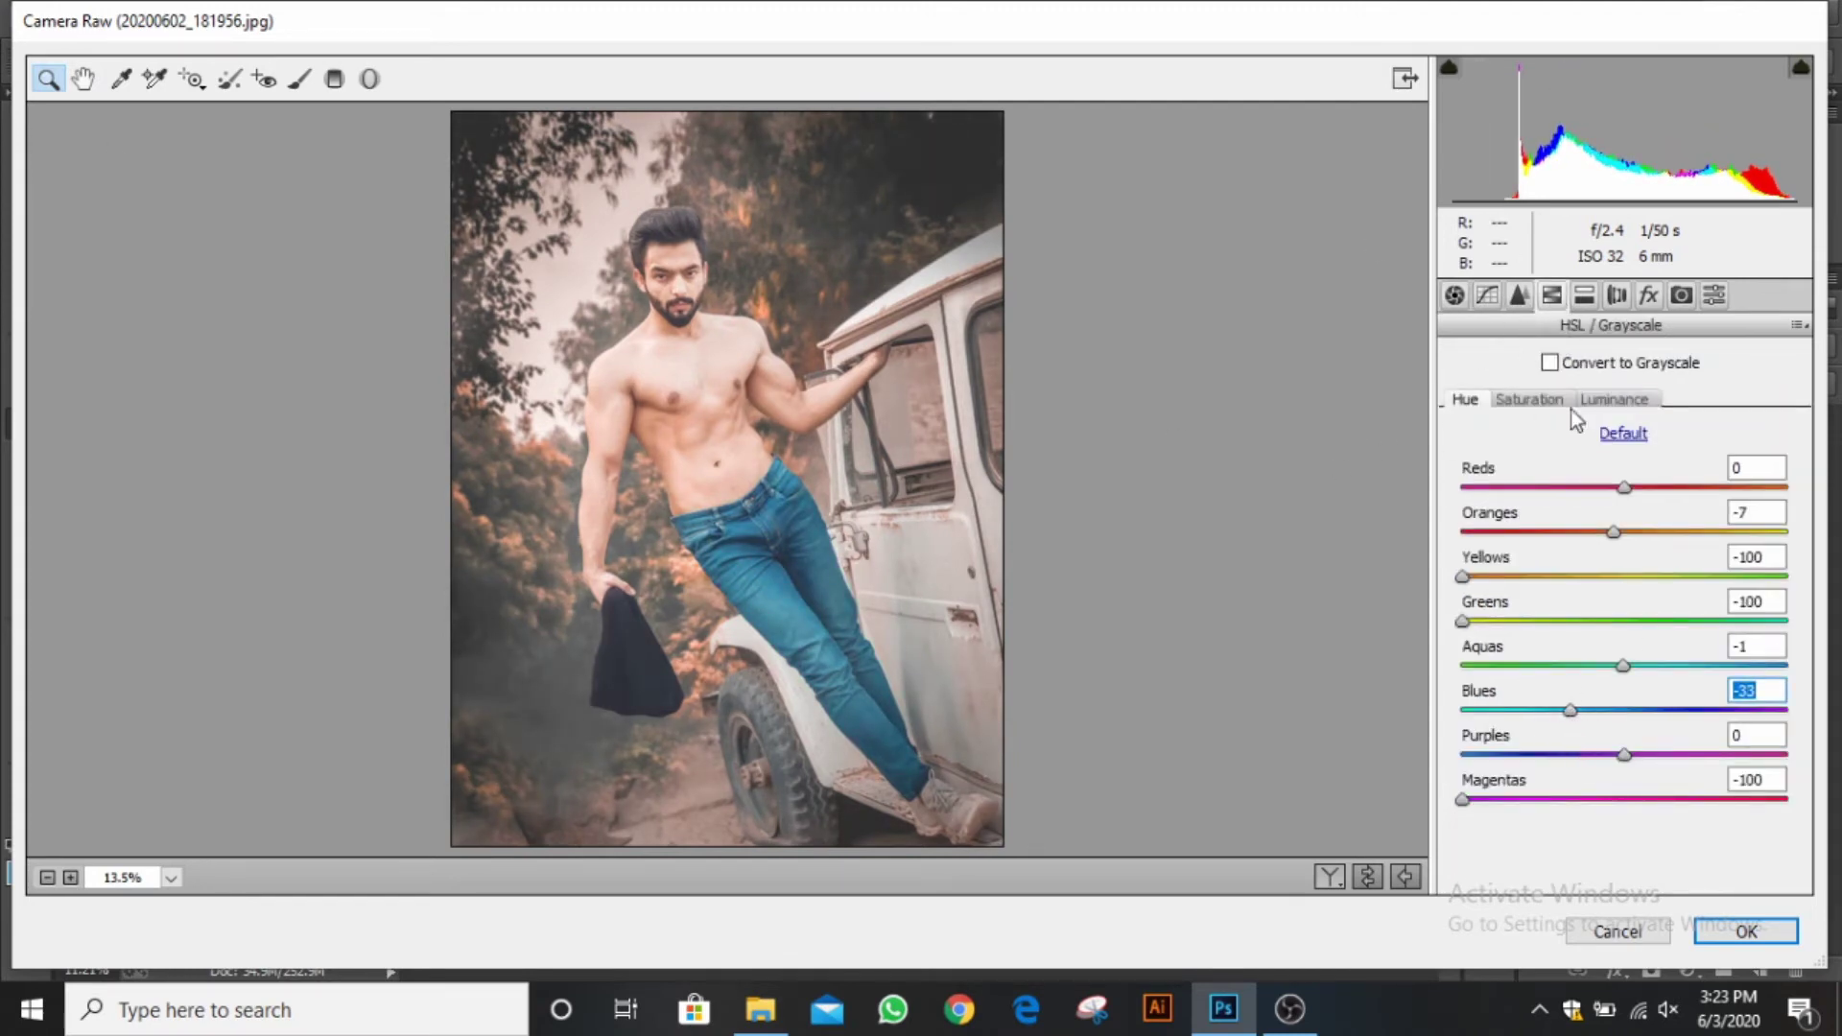
Raise Contrast slightly, set Highlights to -98, Whites to +21 and Blacks to -35, and apply the Camera Raw adjustments.
click(1454, 295)
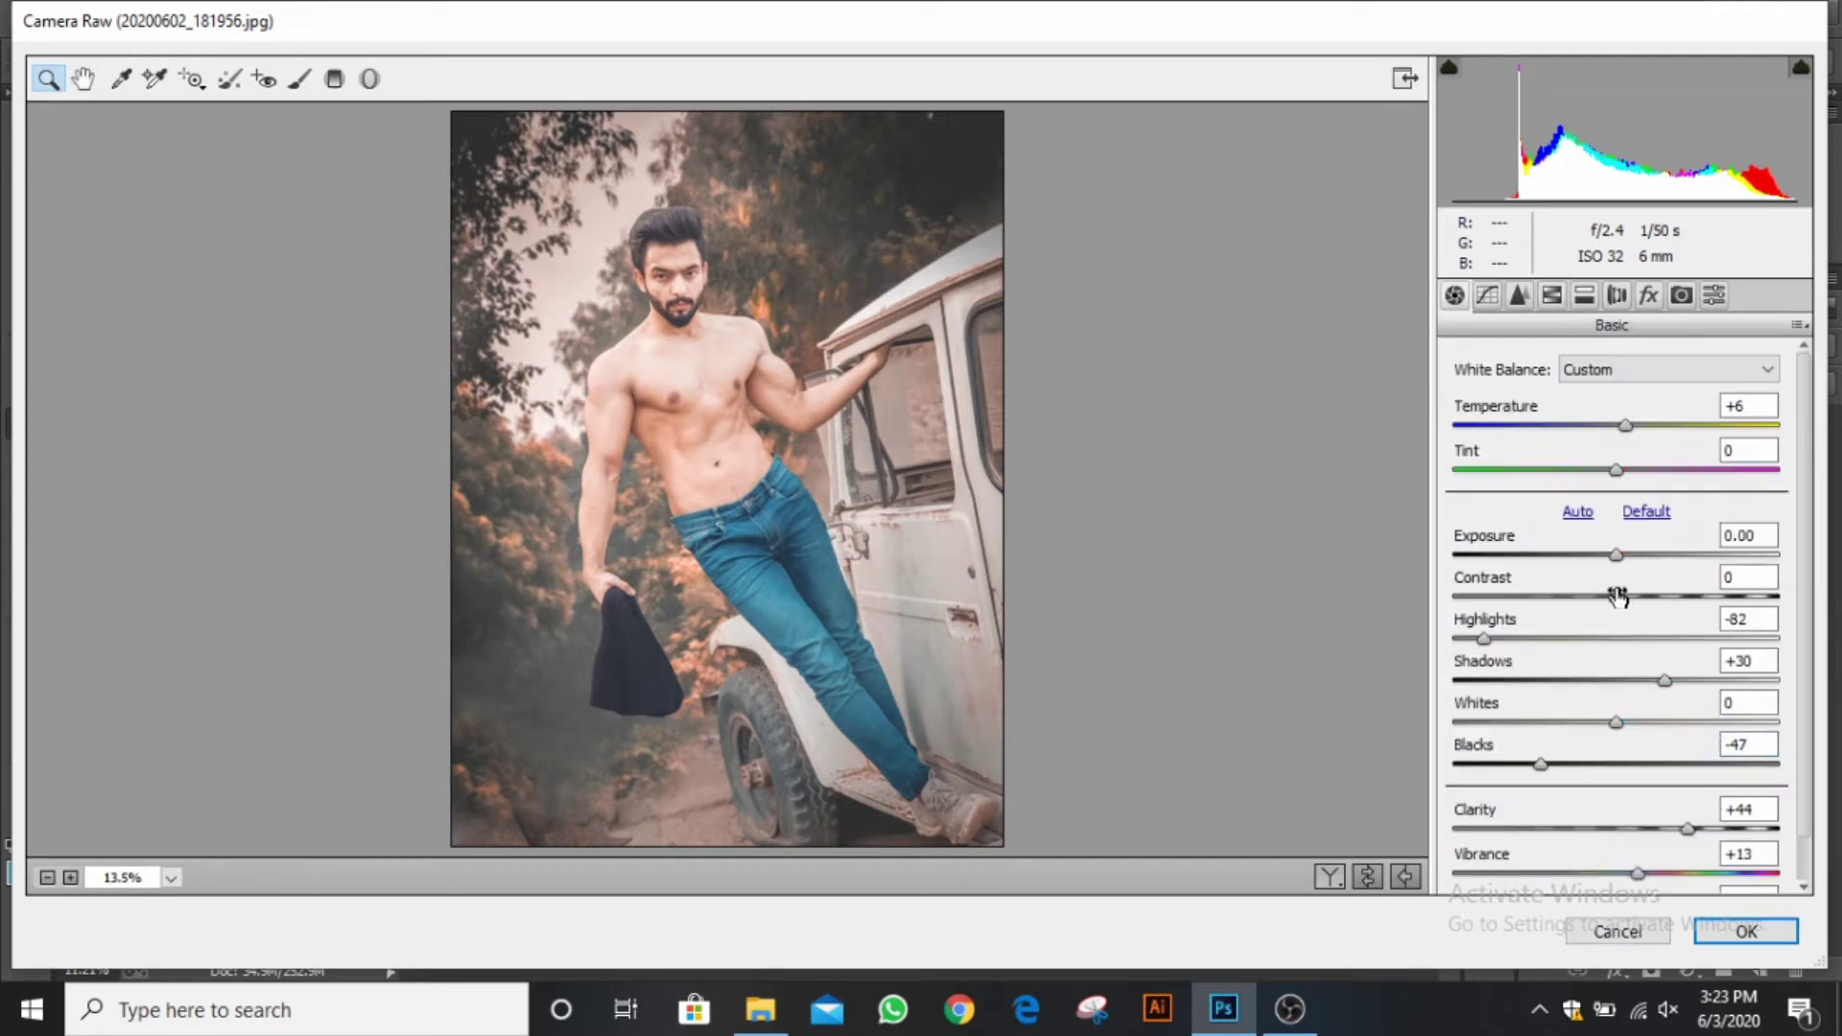
mouse_move(1616, 597)
mouse_down()
mouse_move(1648, 603)
mouse_move(1633, 597)
mouse_up()
drag(1650, 721, 1558, 768)
drag(1458, 665, 1456, 661)
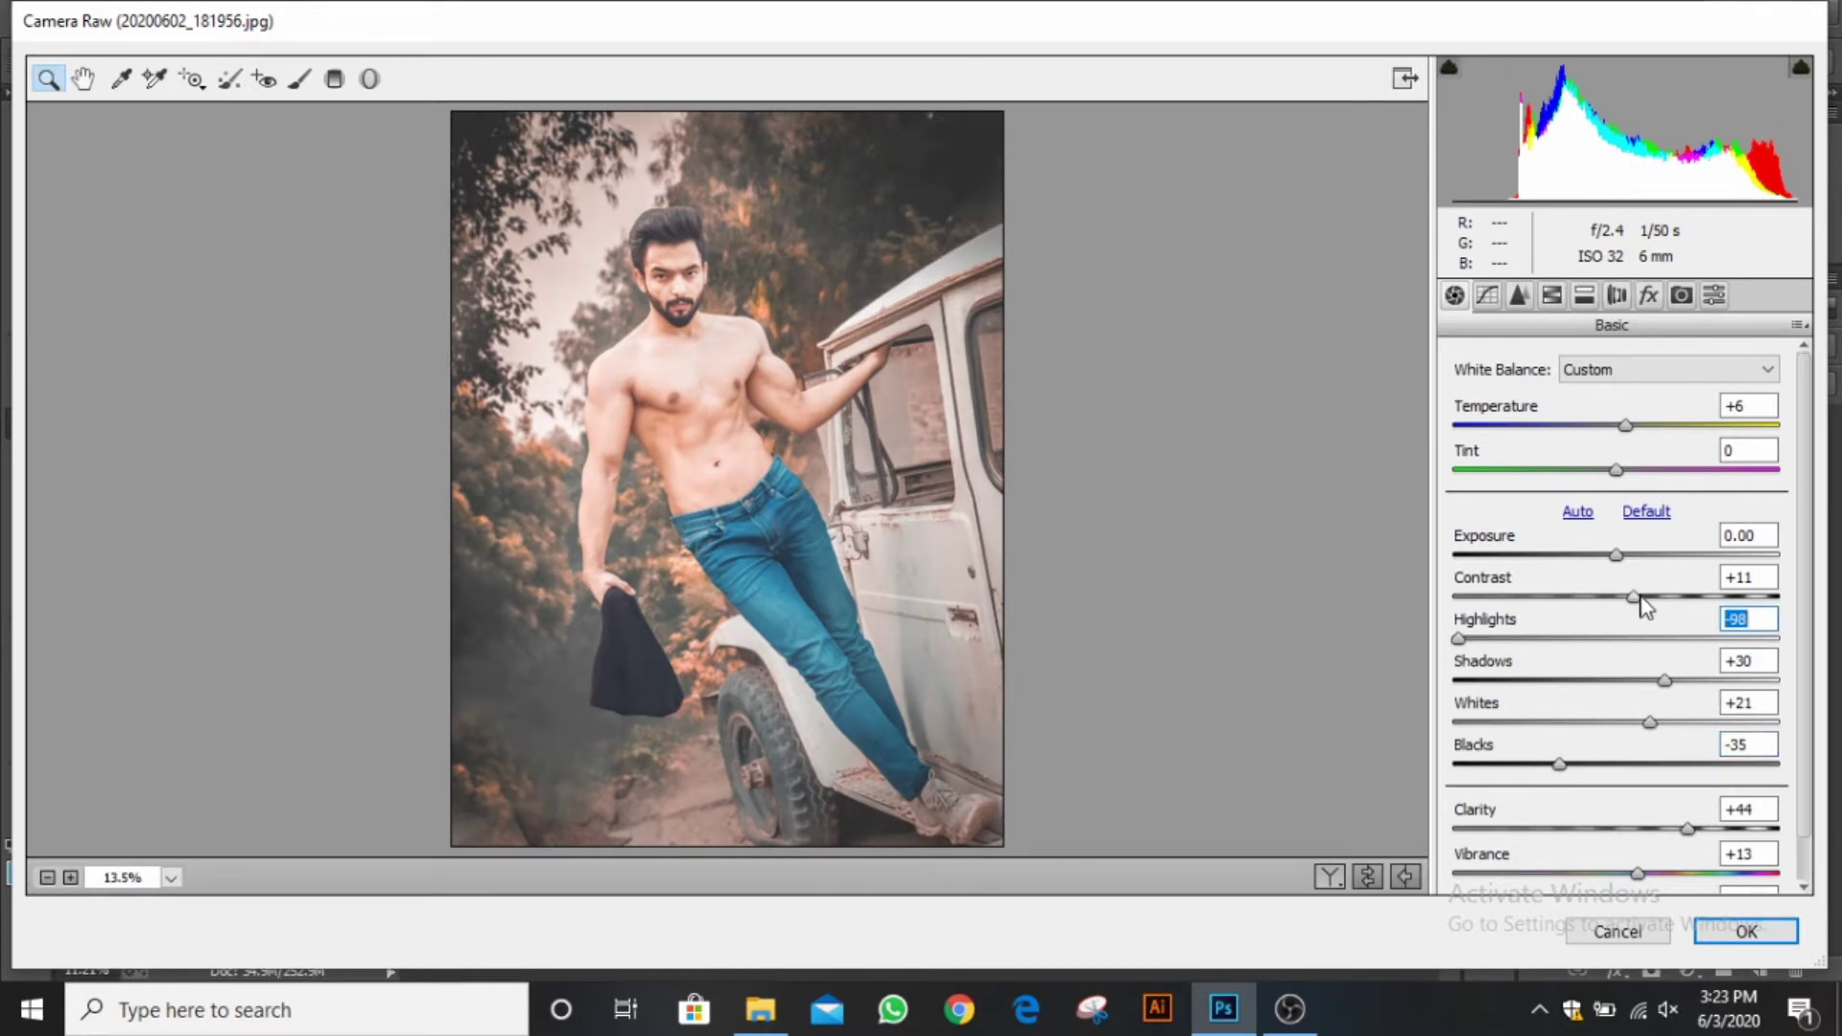
drag(1646, 606, 1640, 608)
click(1732, 933)
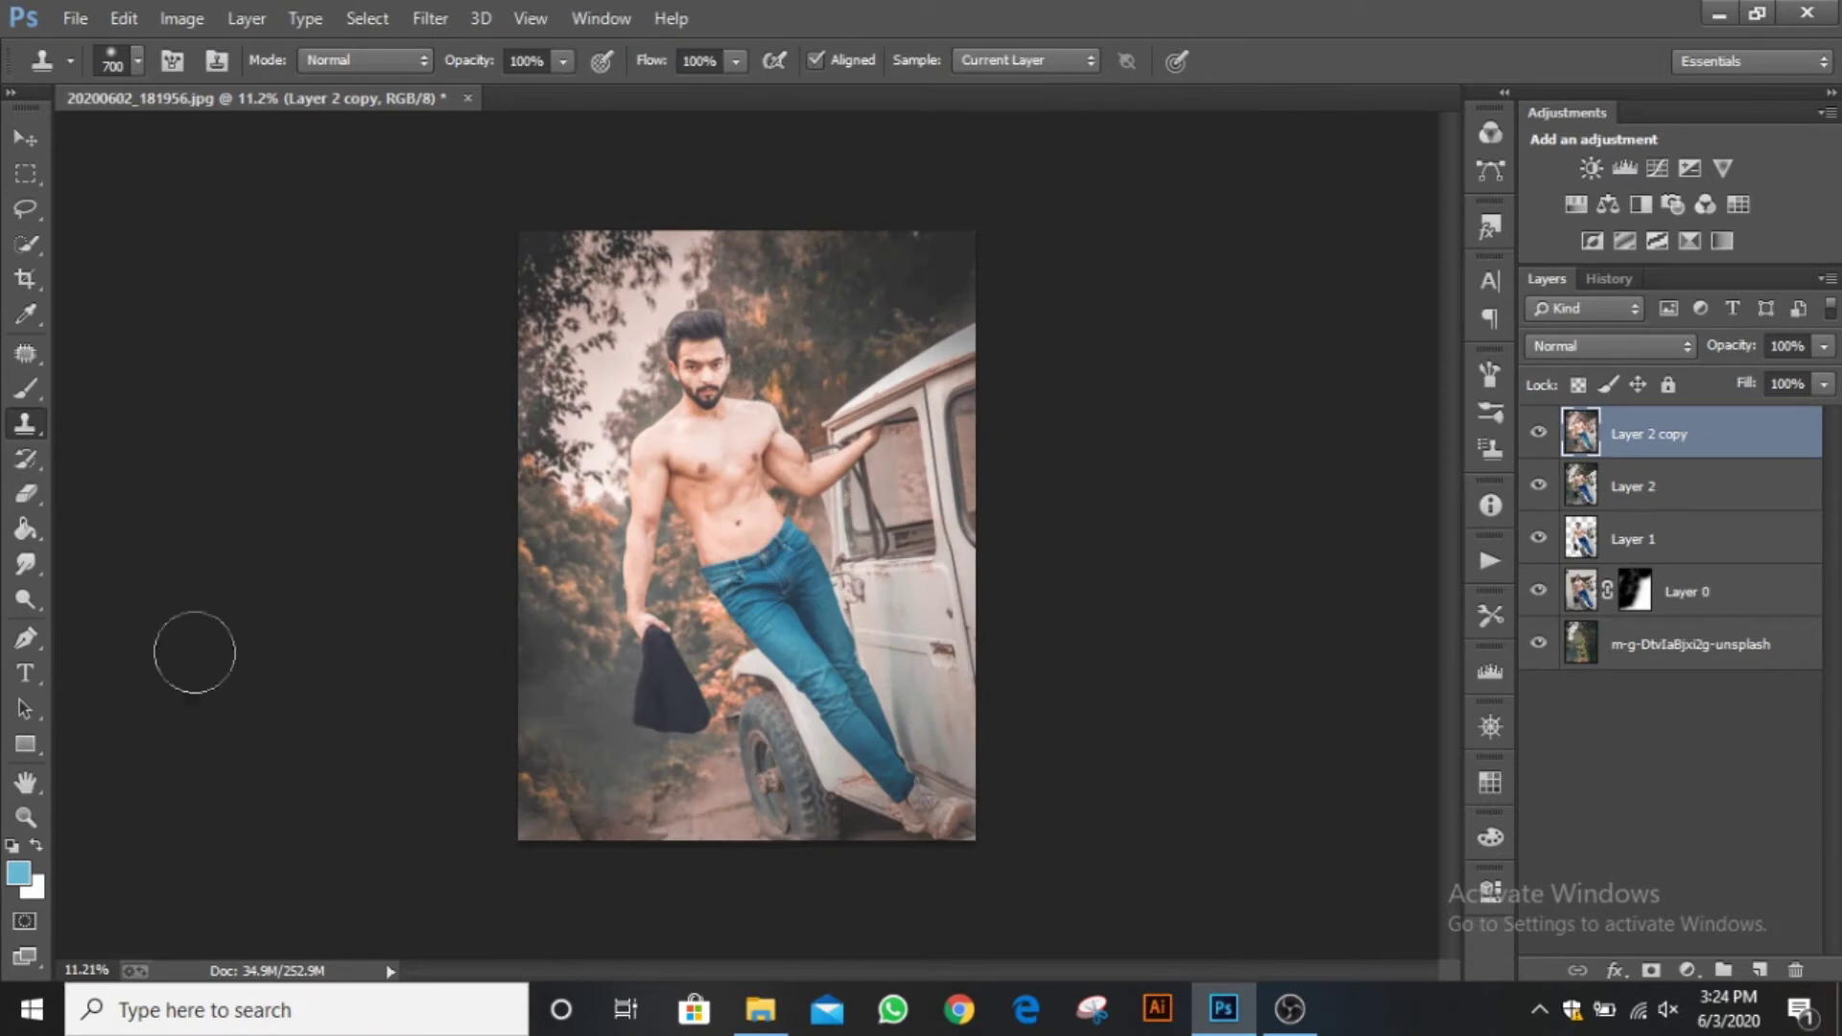
Soften the man's outline along the lowered arm, shoulder and hair with a 45 px Blur tool at 100% strength.
scroll(637, 544, up, 6)
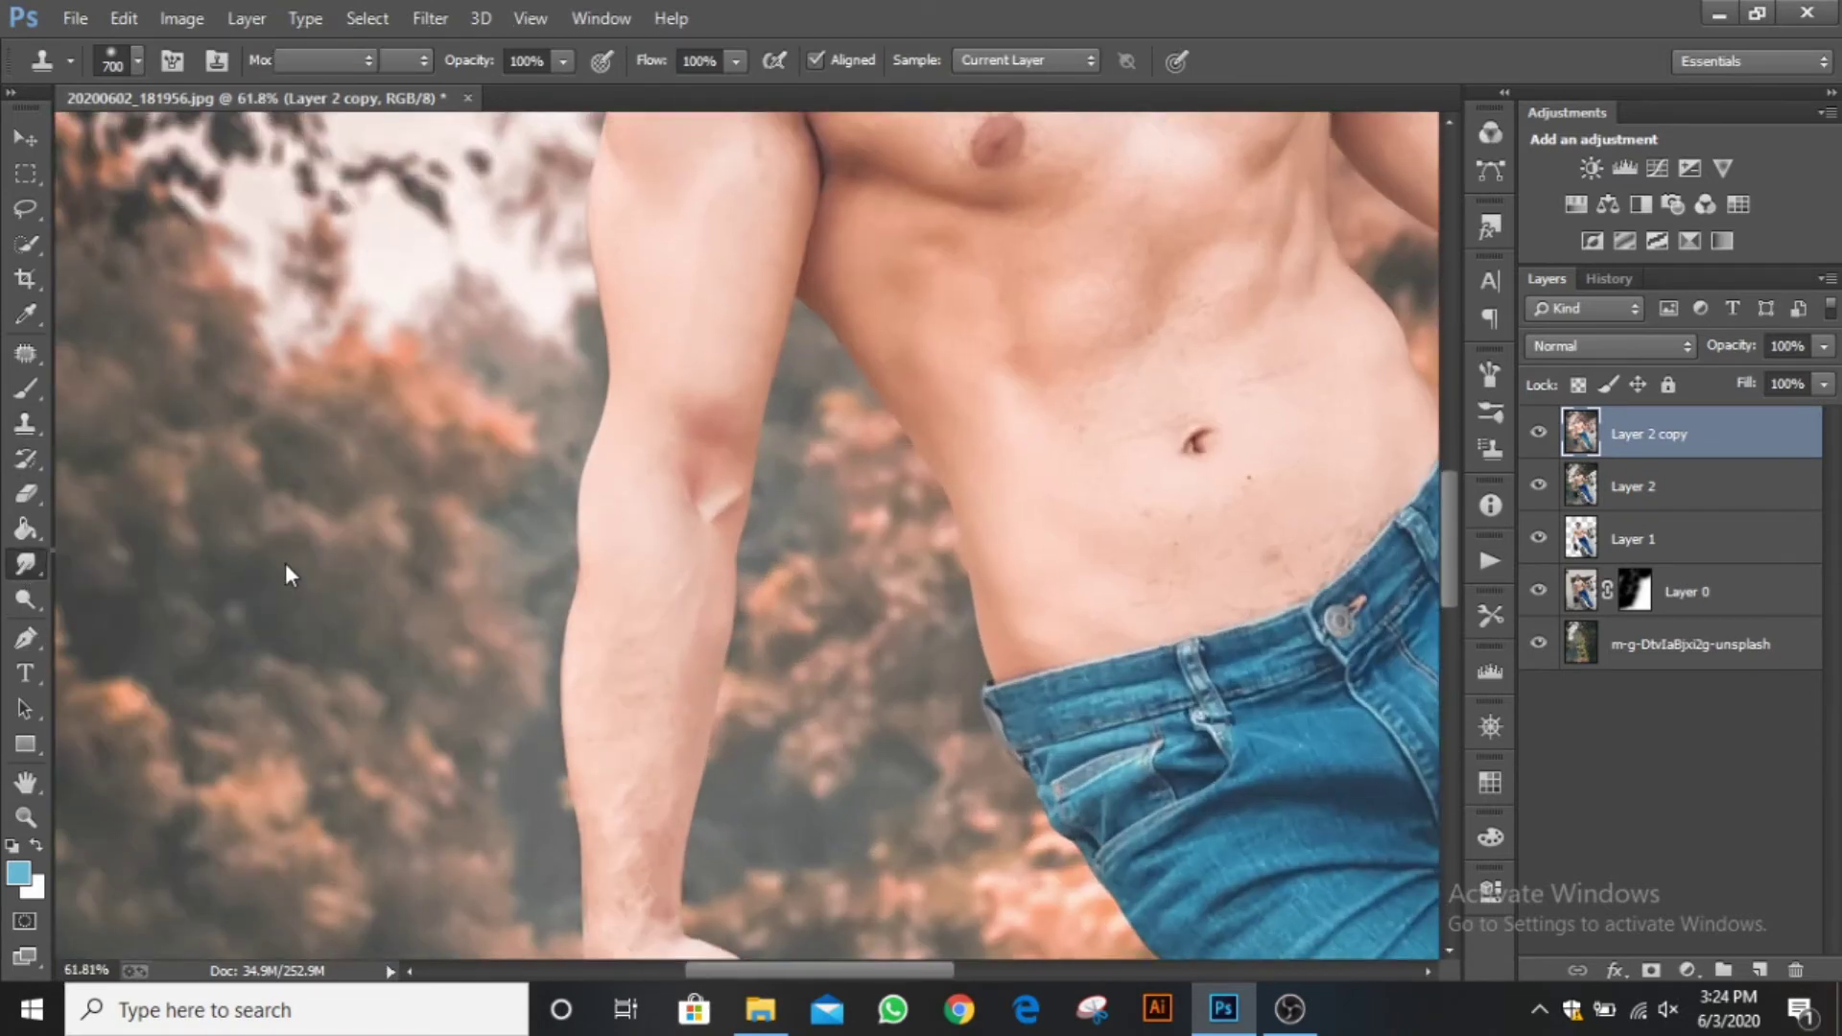
right_click(25, 564)
click(117, 564)
drag(584, 196, 617, 554)
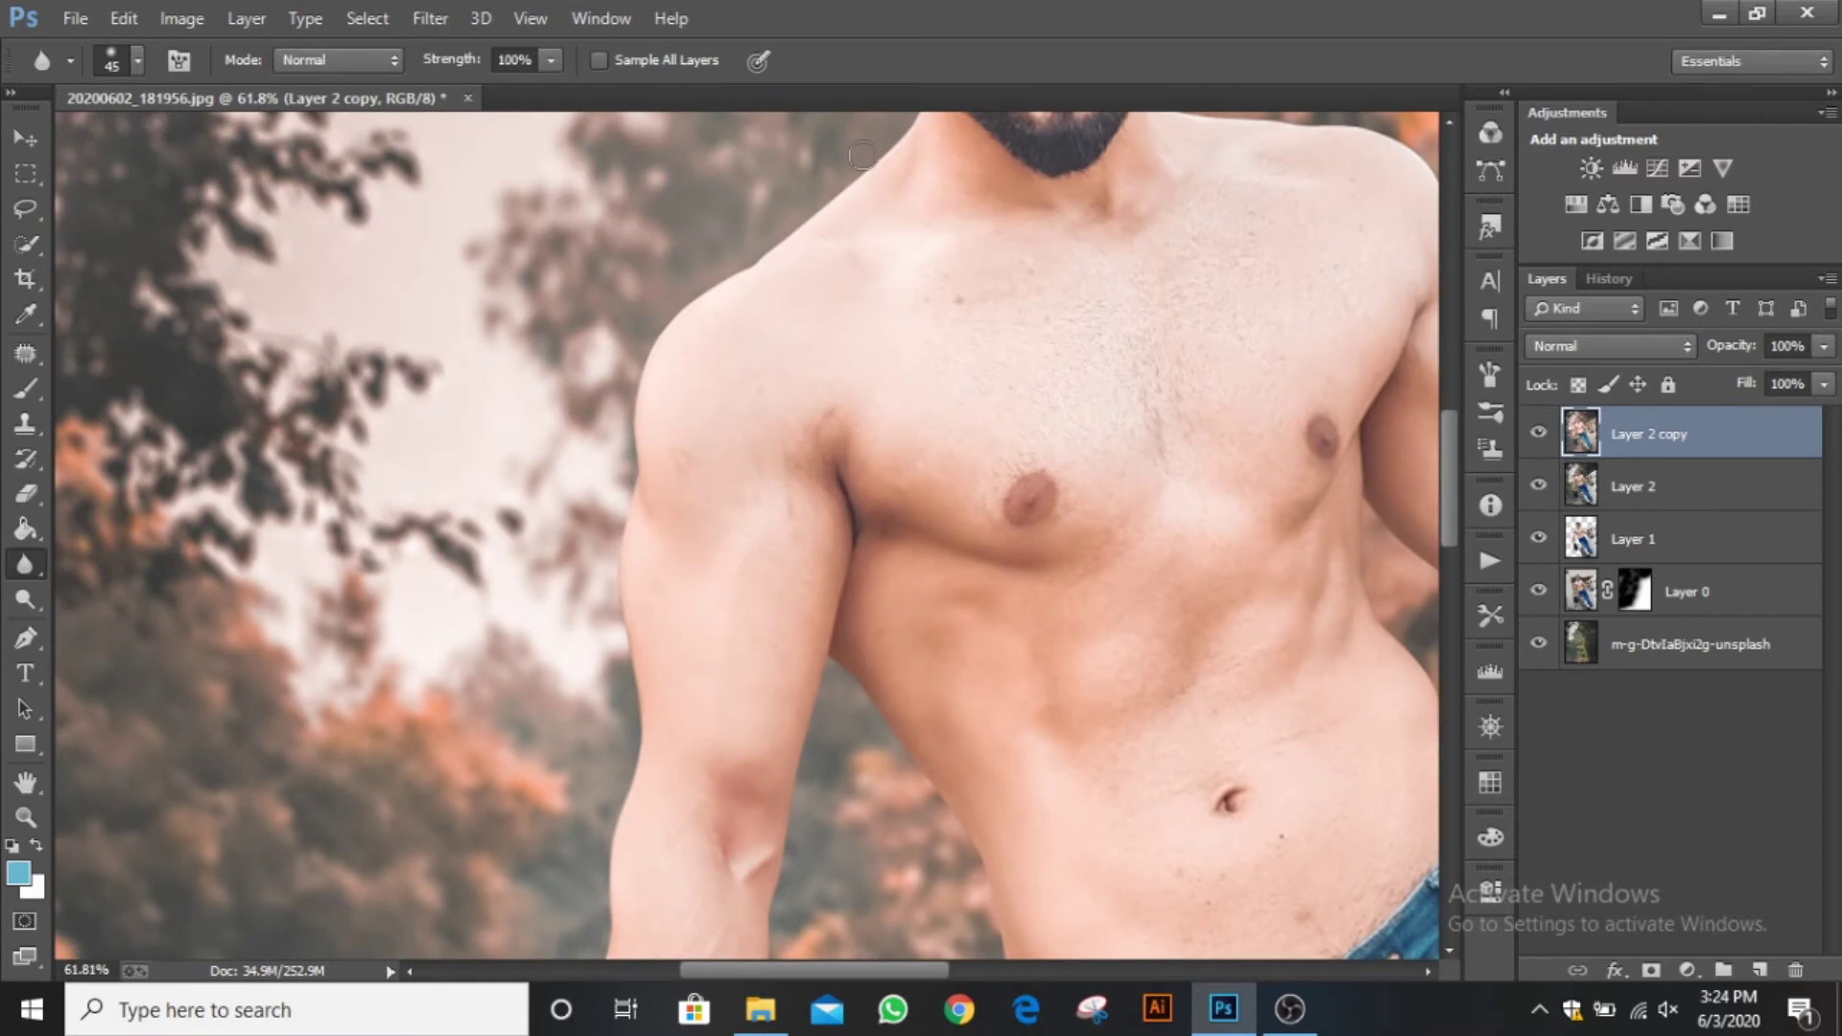
drag(856, 338, 630, 586)
drag(797, 278, 797, 490)
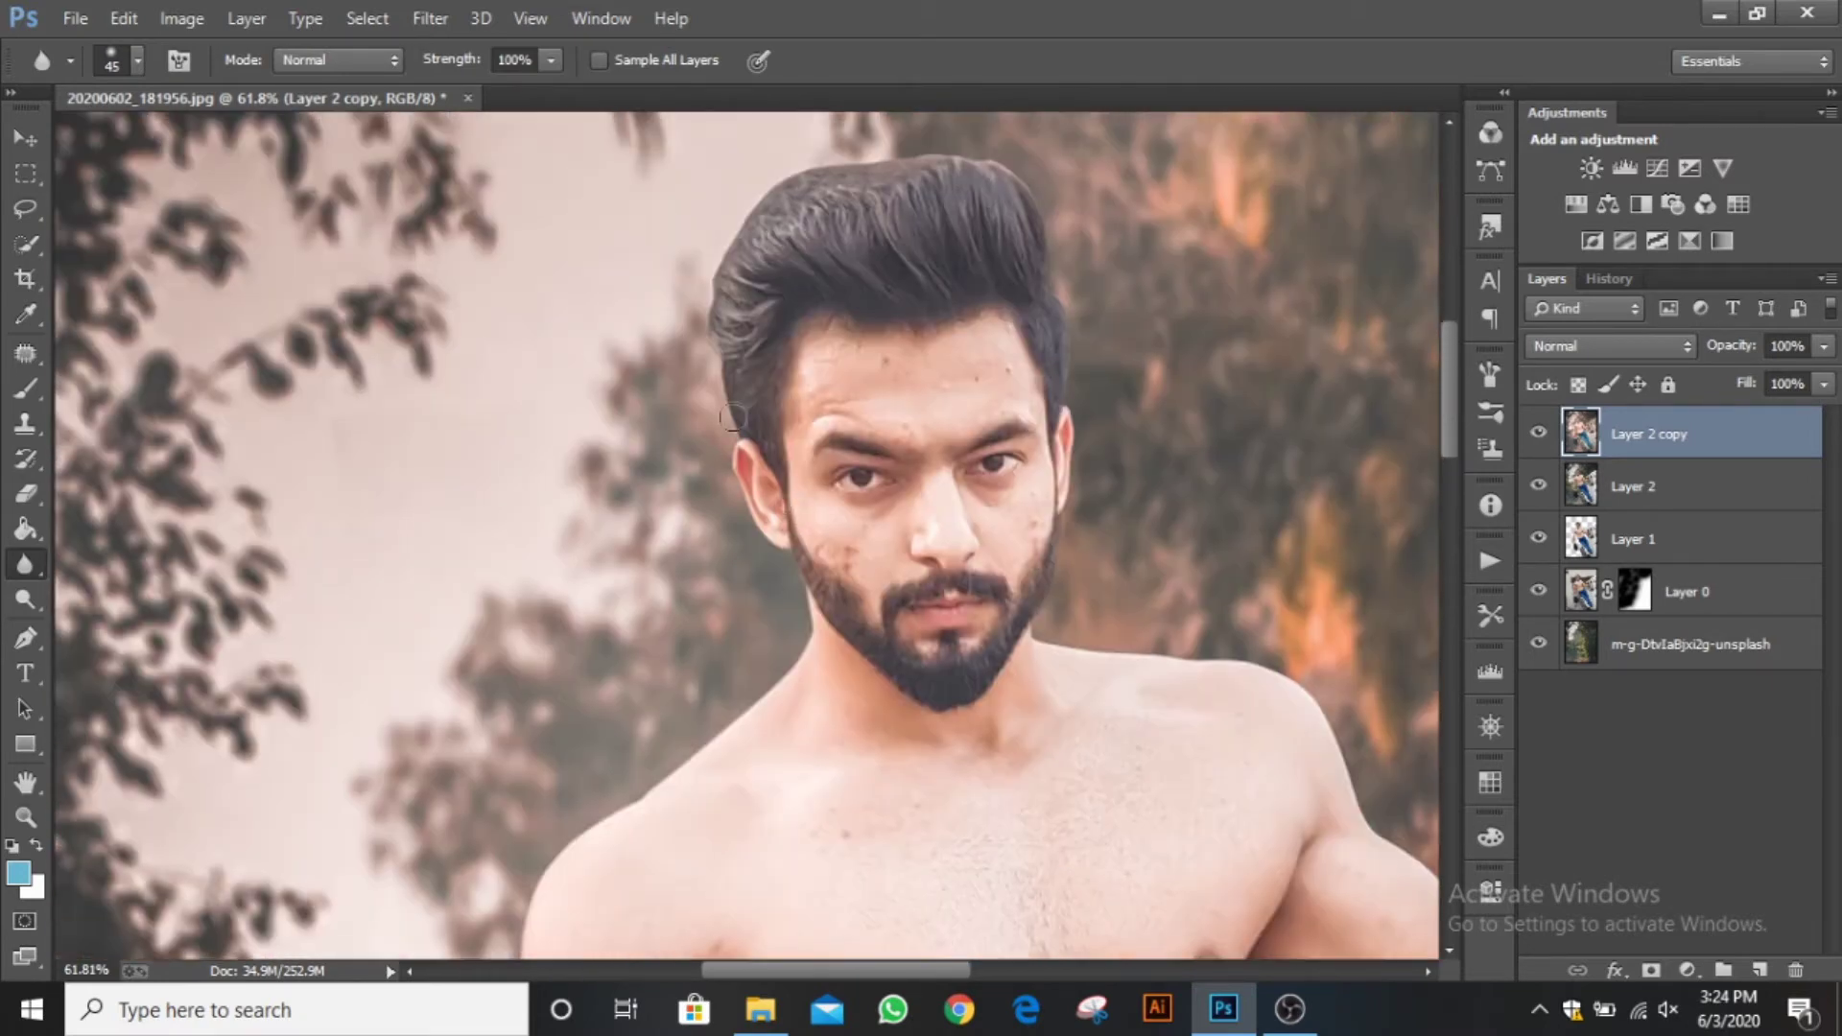
Blur the hard cutout edges along the man's other shoulder and the arm reaching to the jeep.
drag(1103, 441, 967, 304)
drag(1010, 522, 847, 370)
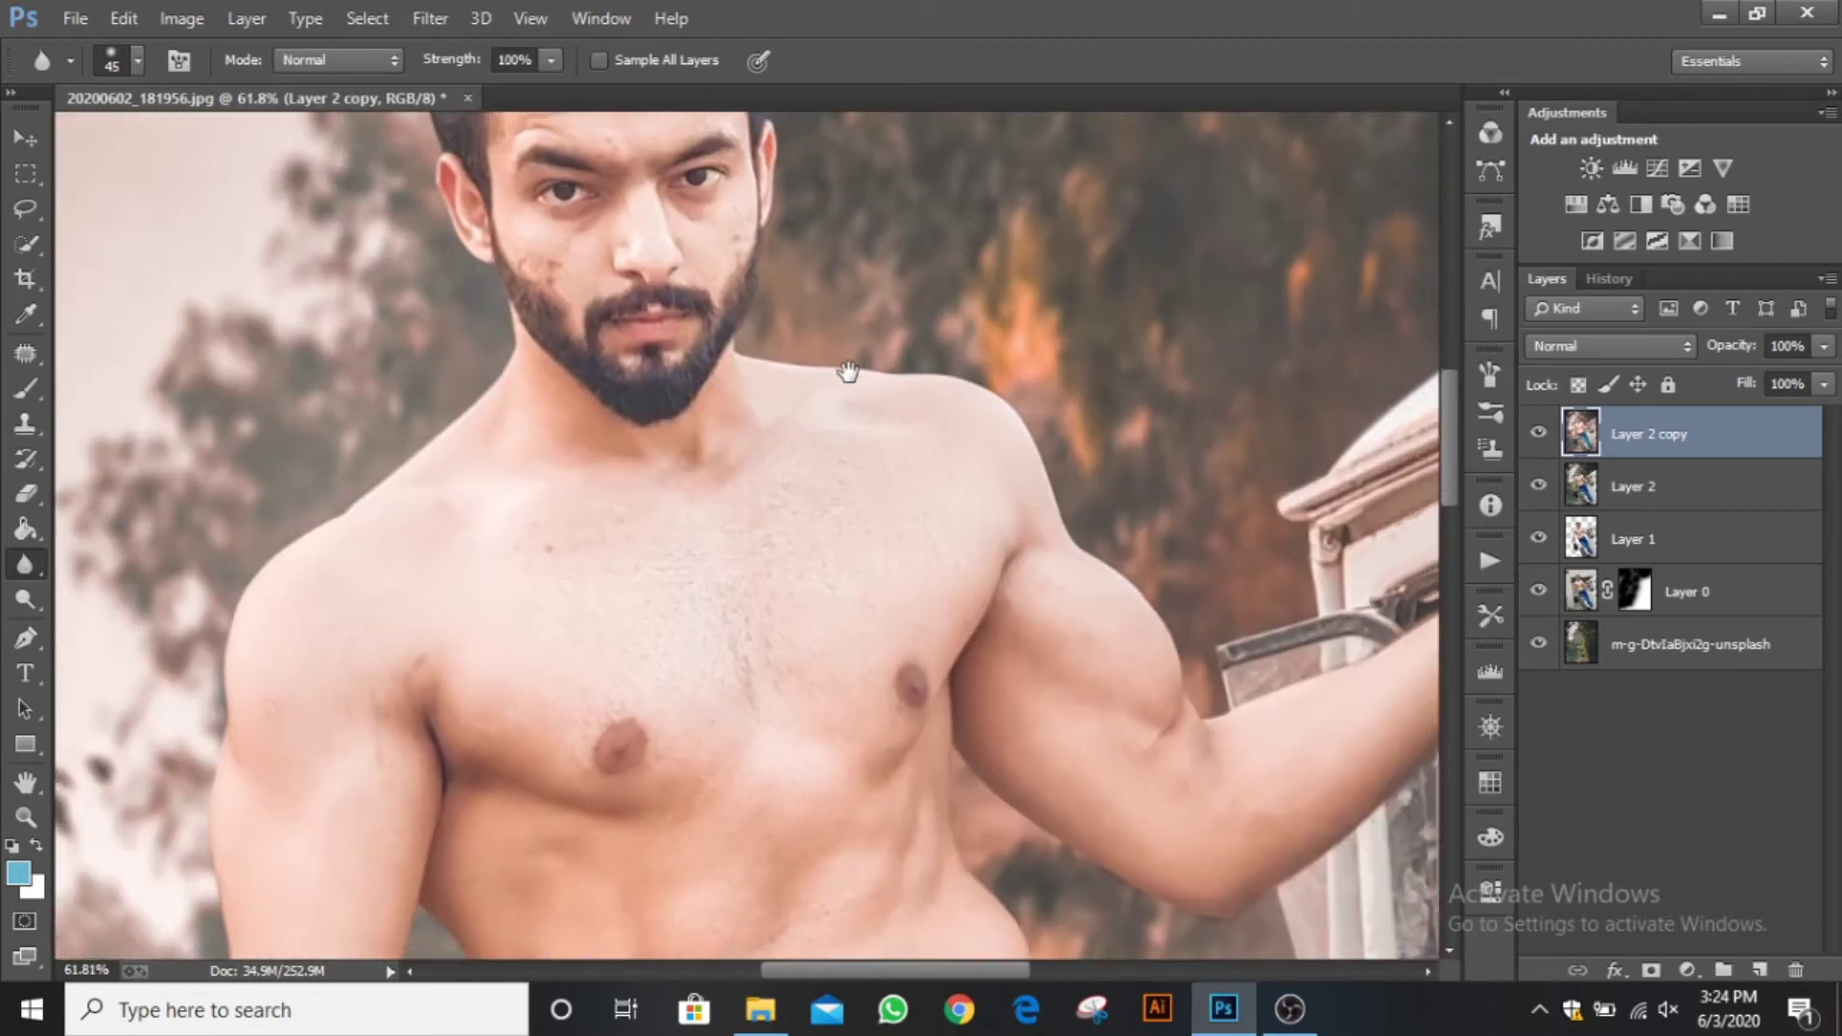
drag(1203, 574, 812, 346)
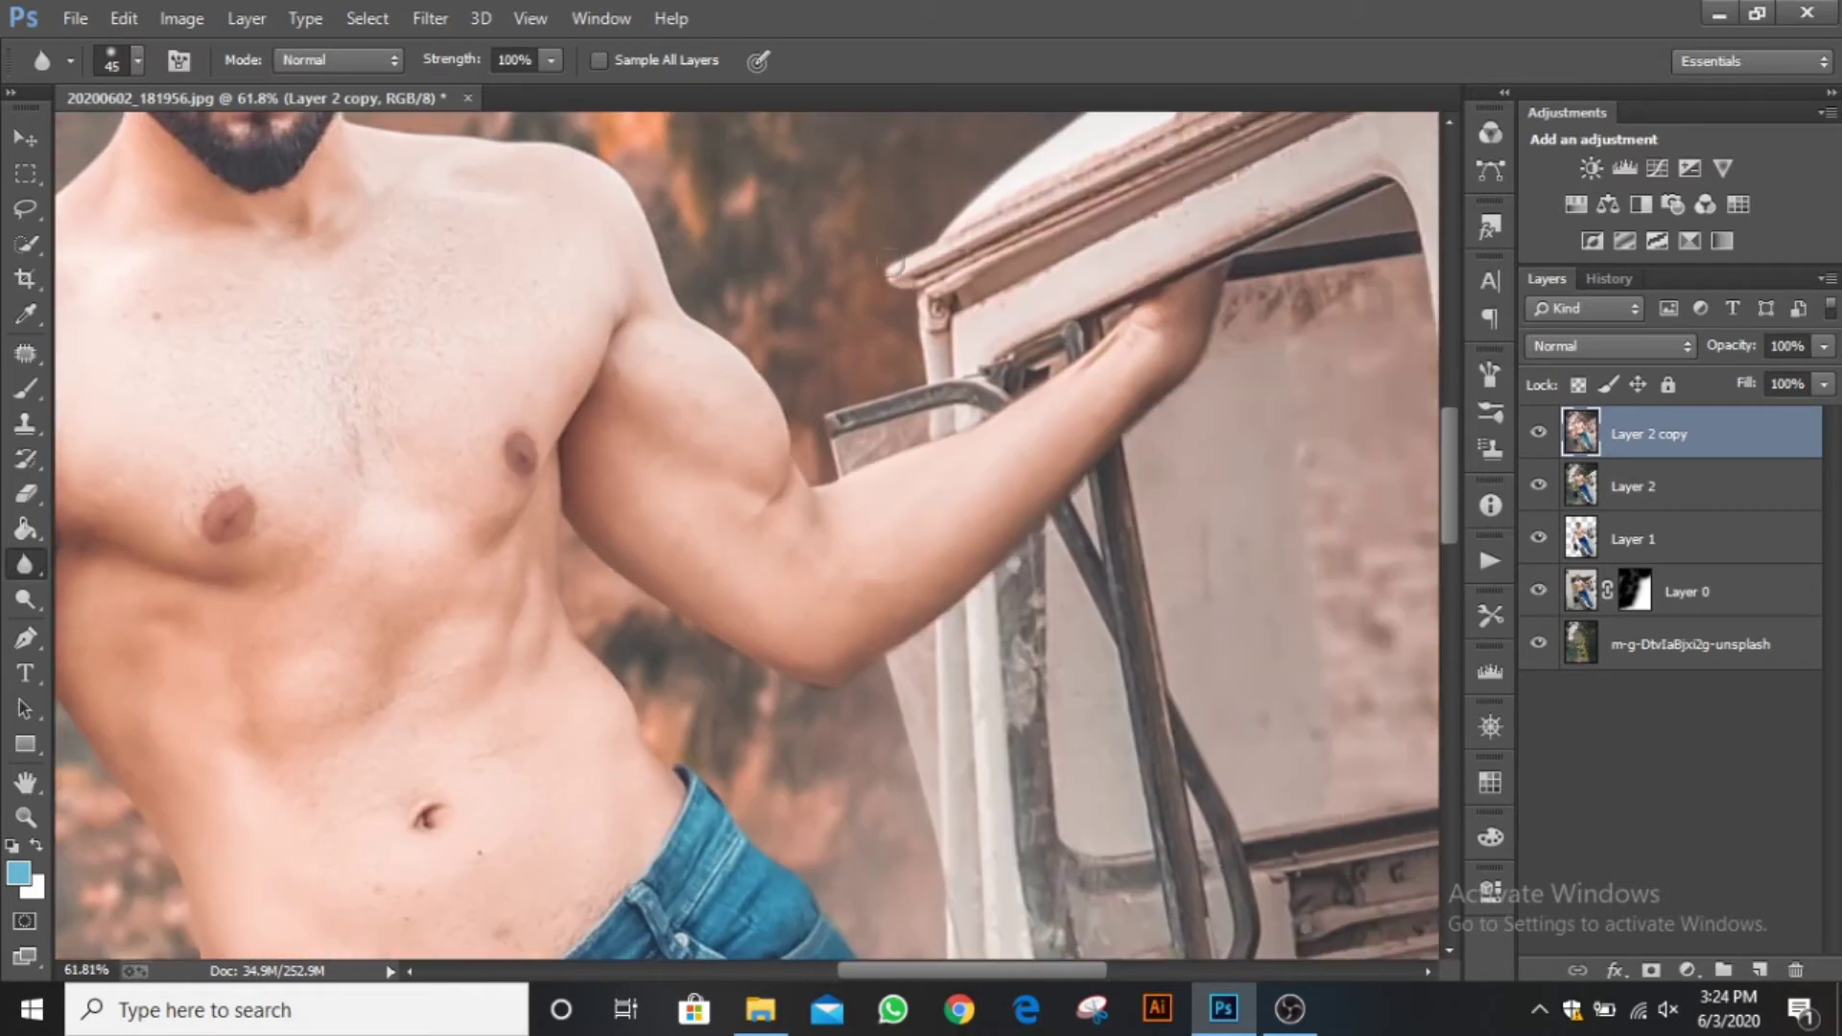
scroll(892, 263, up, 5)
scroll(863, 401, right, 3)
drag(734, 483, 196, 669)
drag(374, 945, 888, 518)
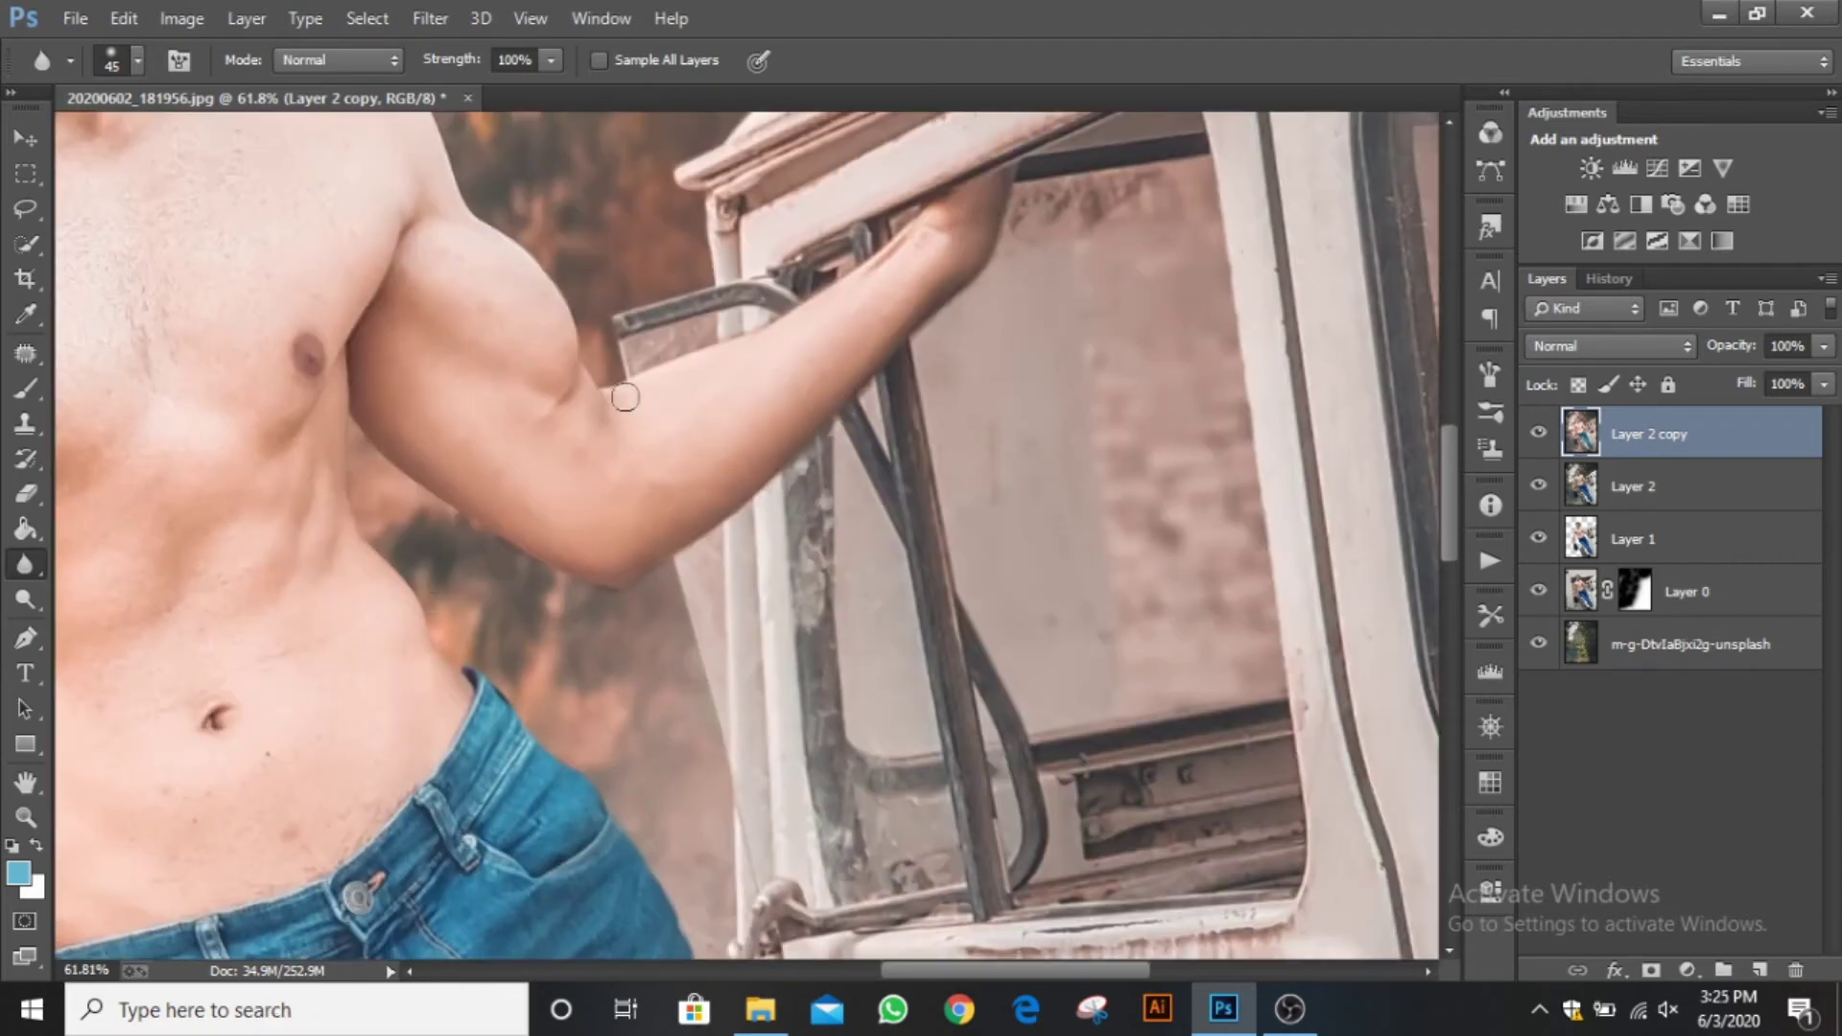
Blur the cutout edges around the jeans, the dark cloth, and the hand and forearm holding it.
scroll(624, 396, down, 5)
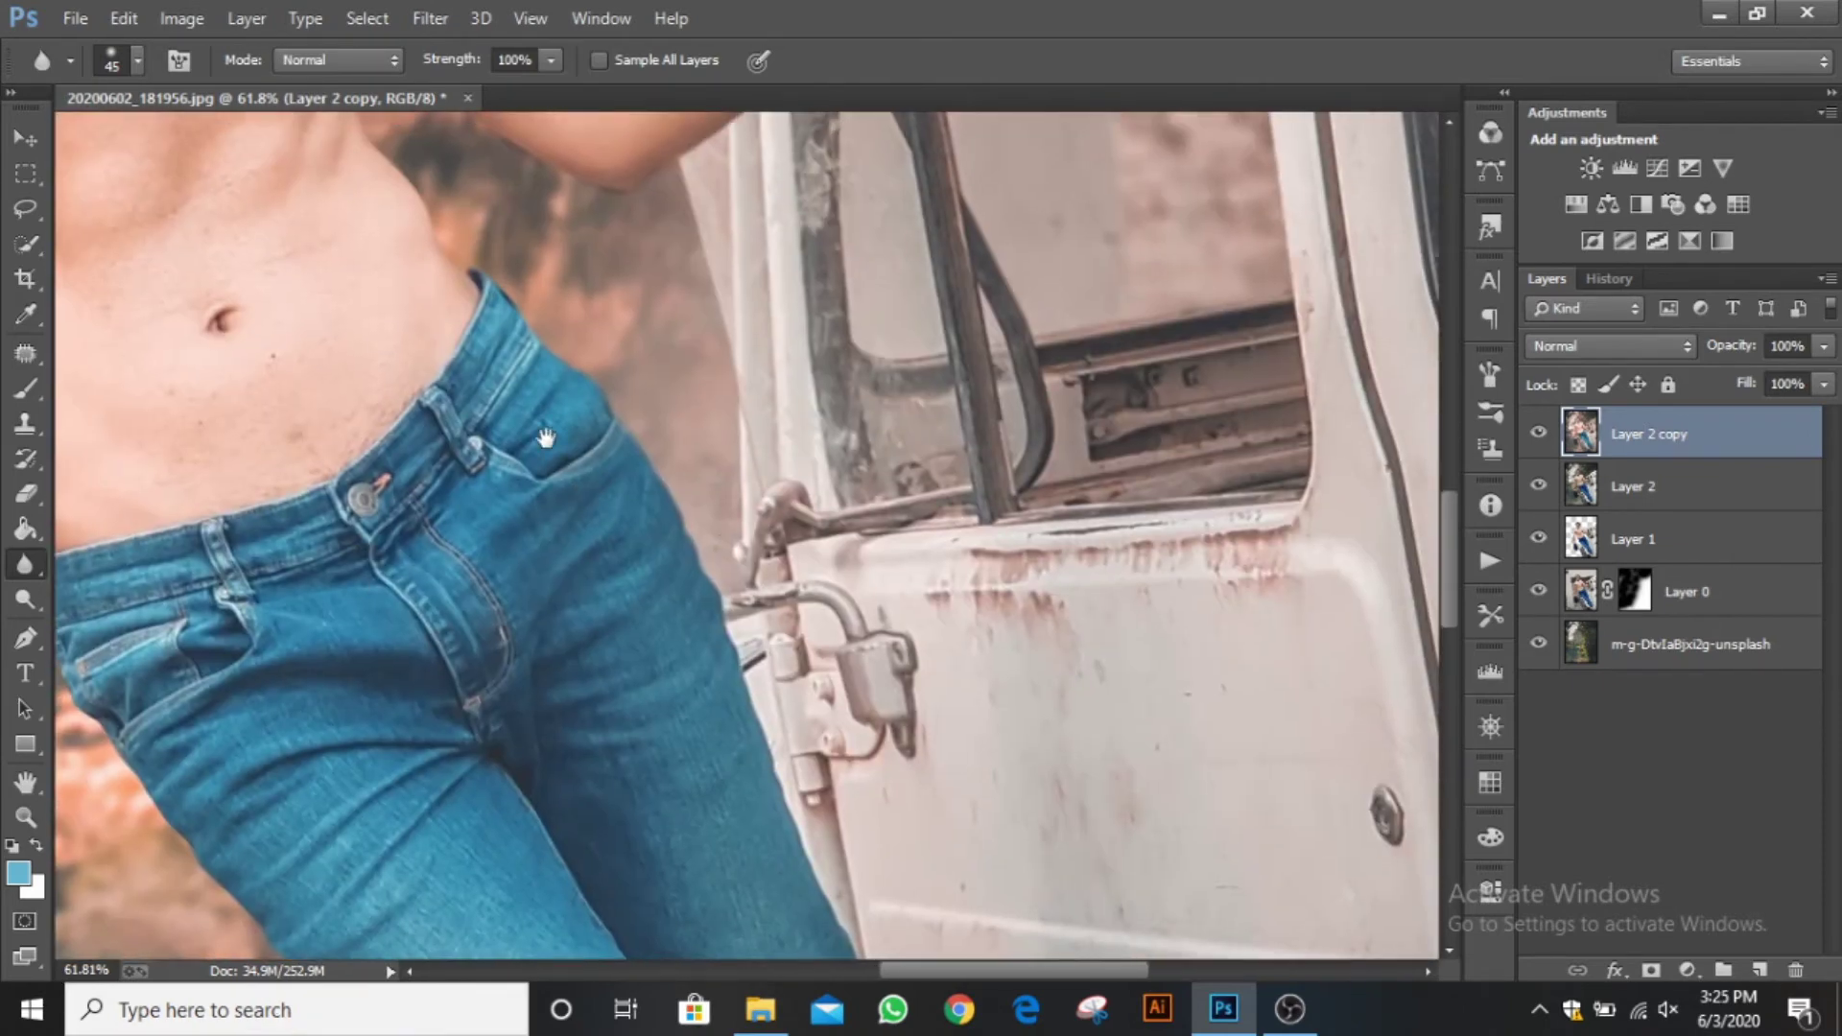
scroll(546, 438, down, 5)
scroll(545, 437, left, 5)
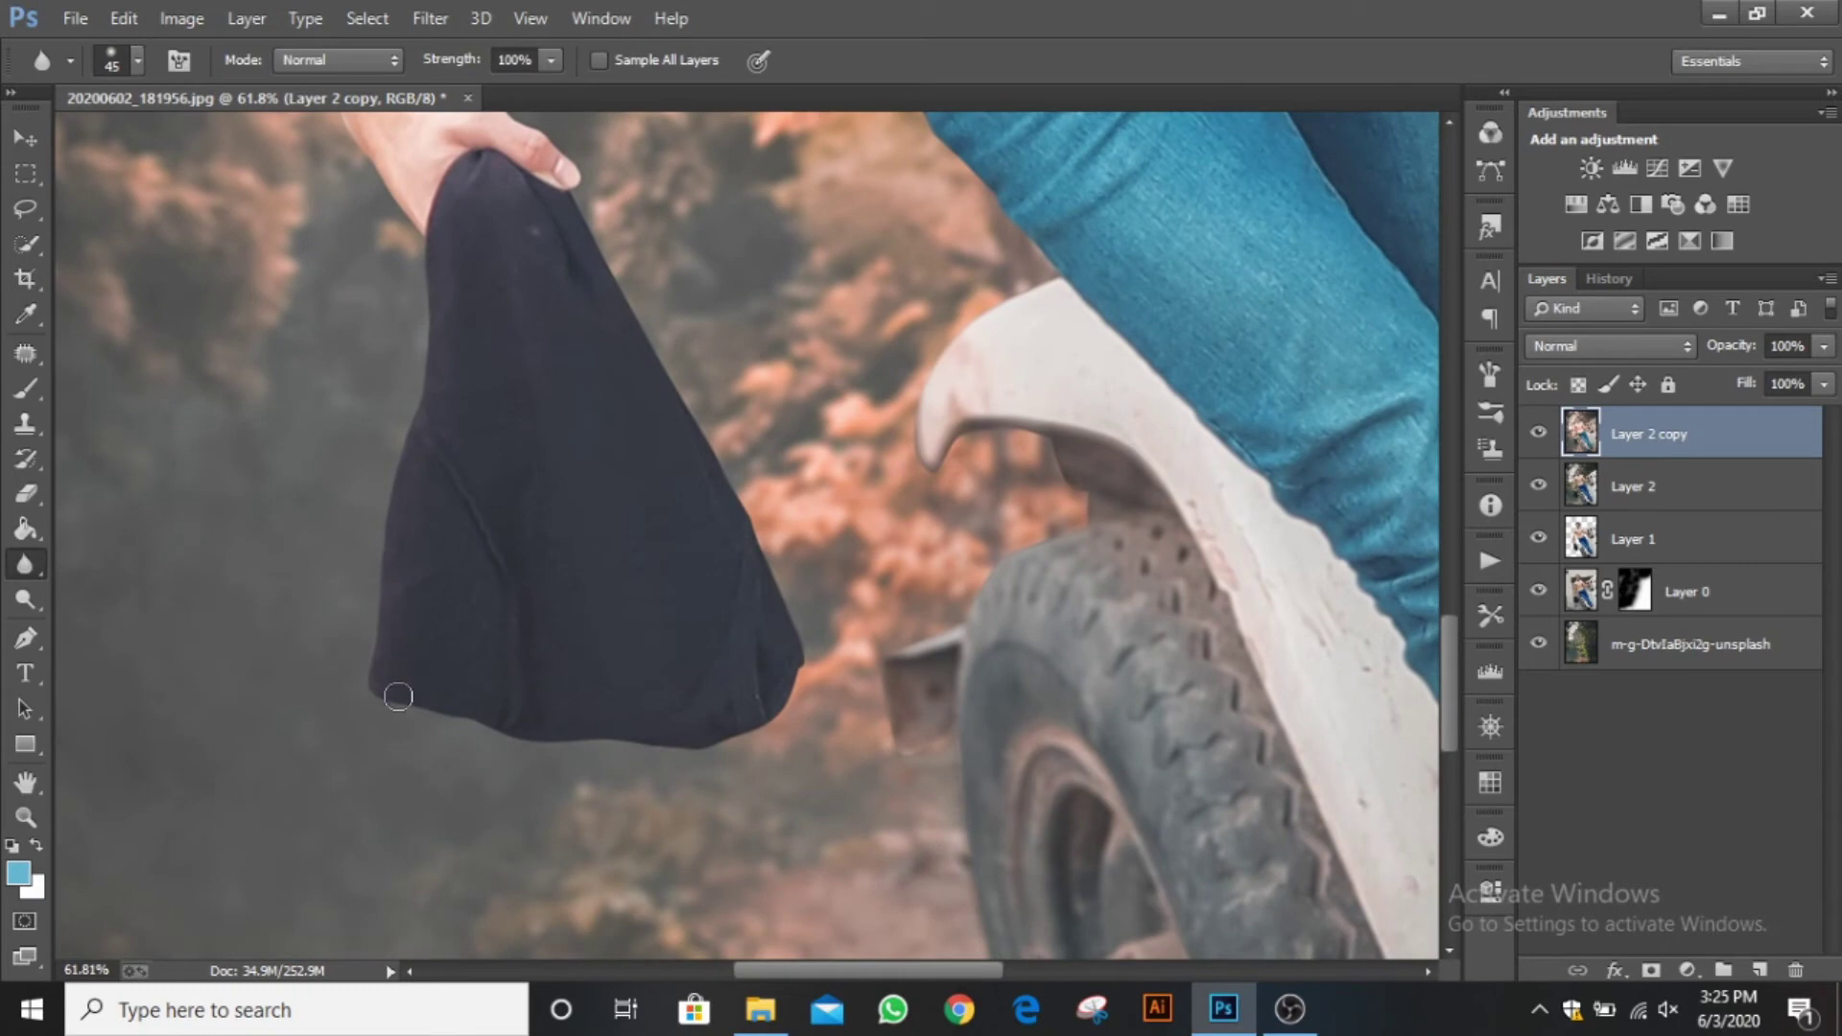
drag(713, 362, 743, 700)
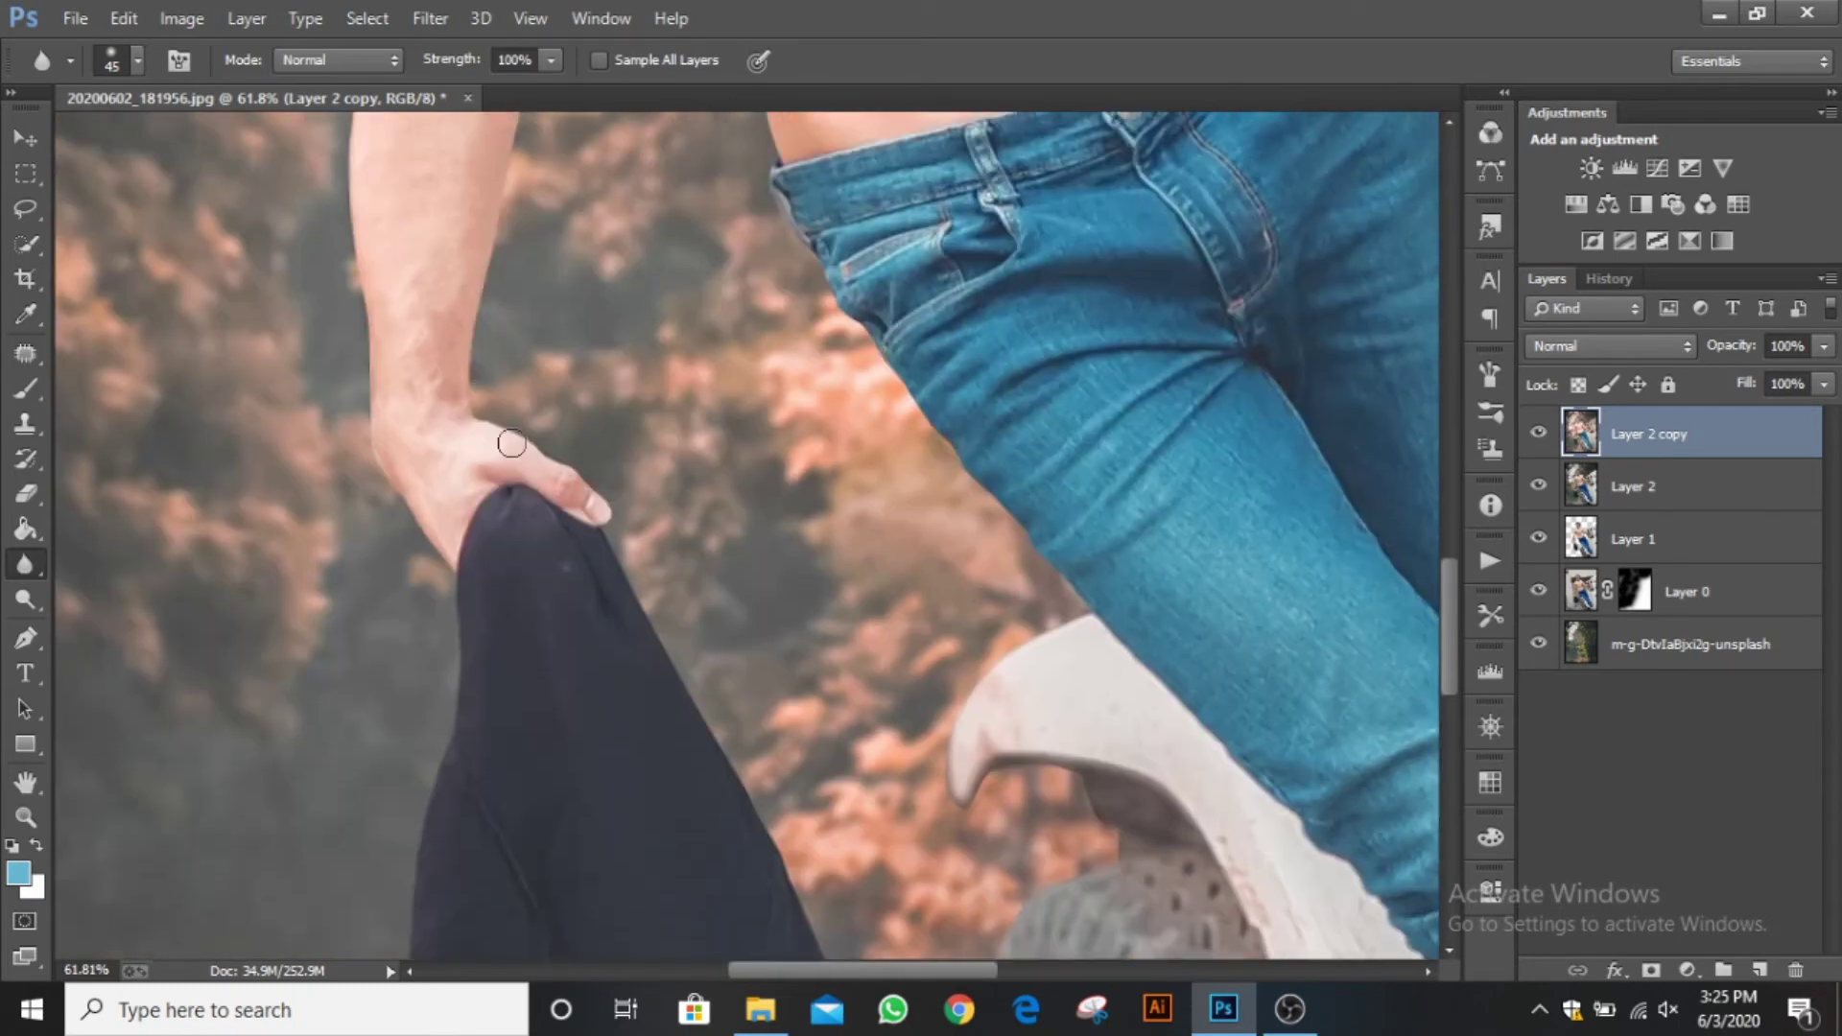
scroll(511, 443, down, 5)
scroll(588, 531, up, 5)
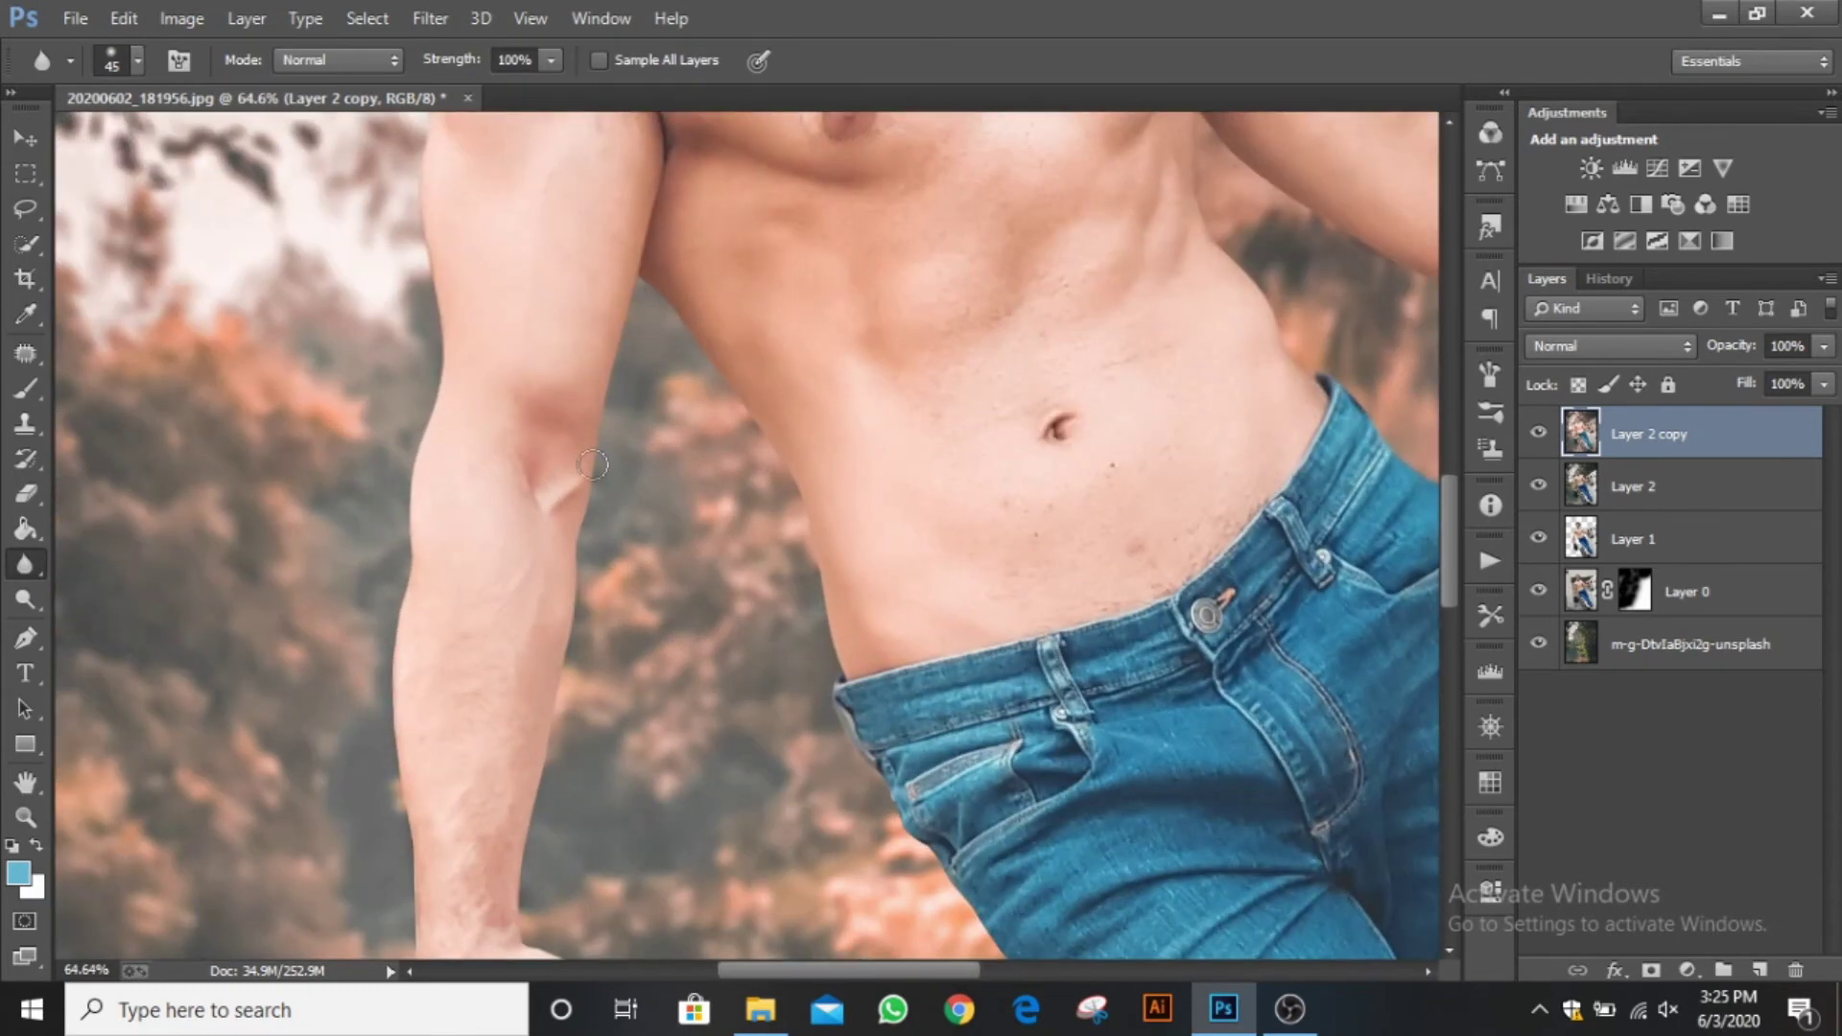
scroll(464, 760, down, 5)
scroll(464, 760, up, 1)
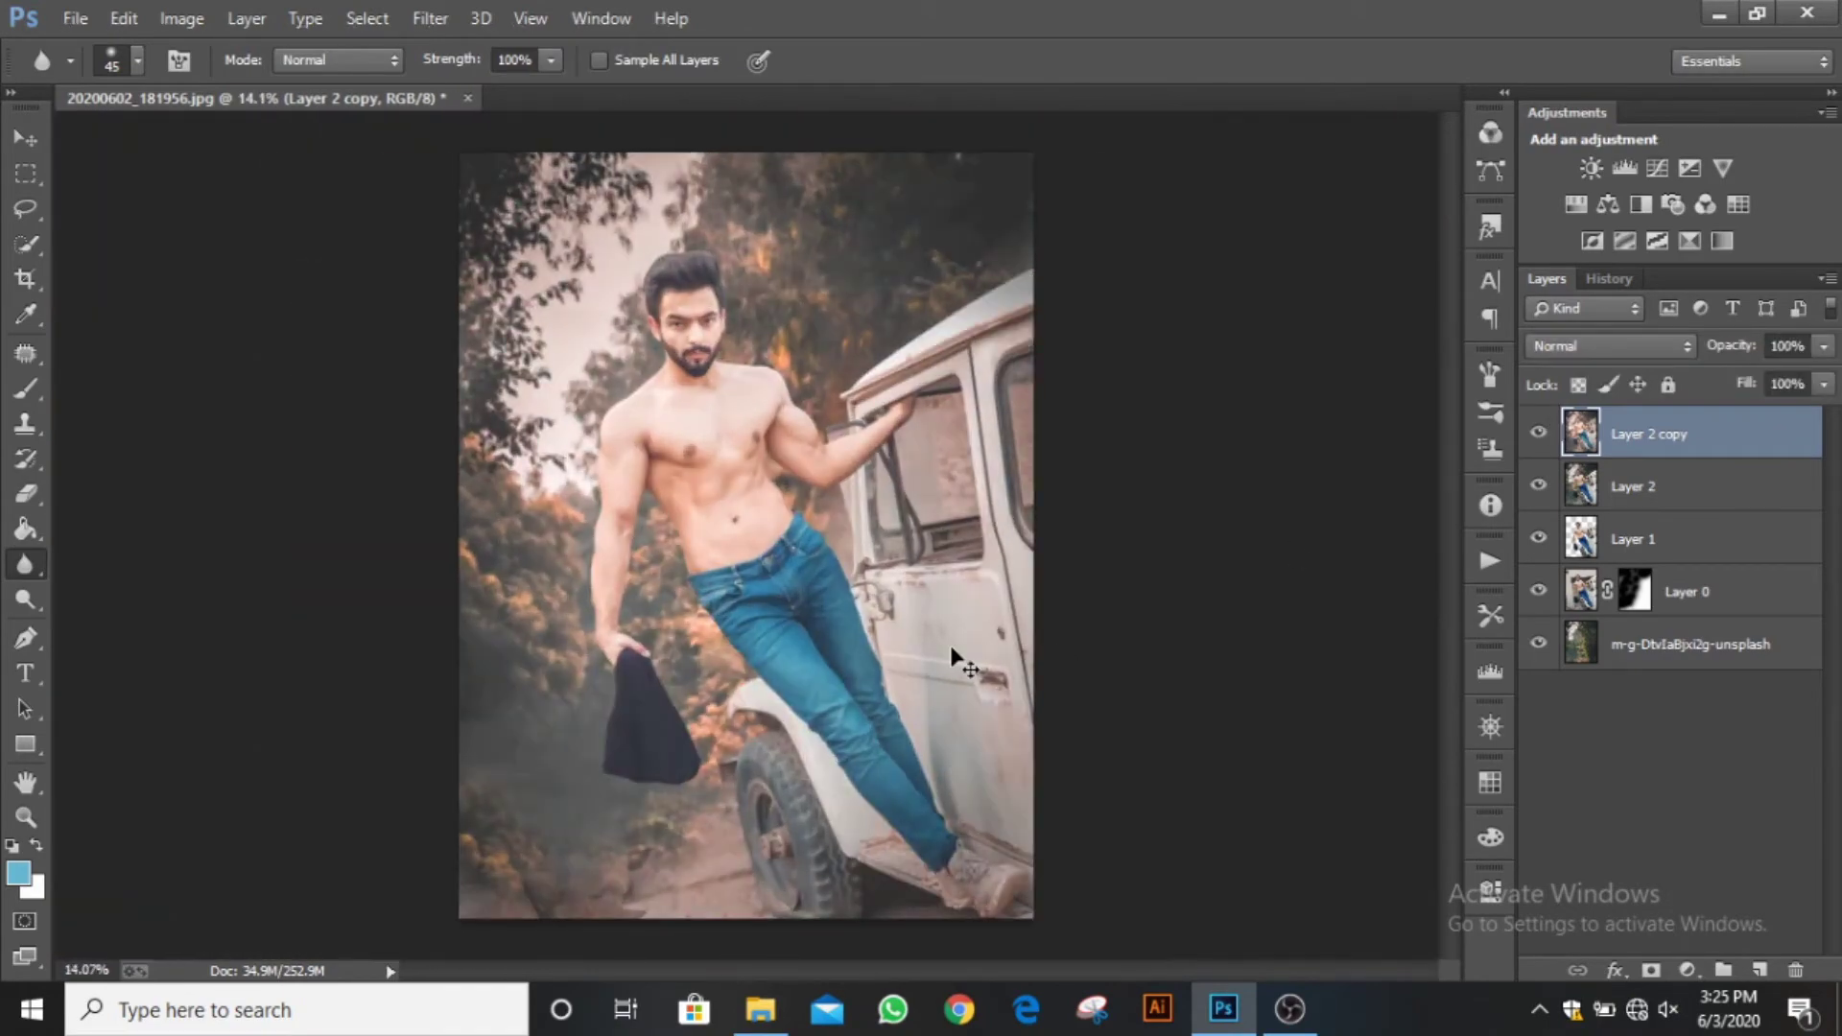
Duplicate the top layer and patch the dark blemish on the man's forehead with the Patch tool.
key(ctrl+j)
right_click(21, 566)
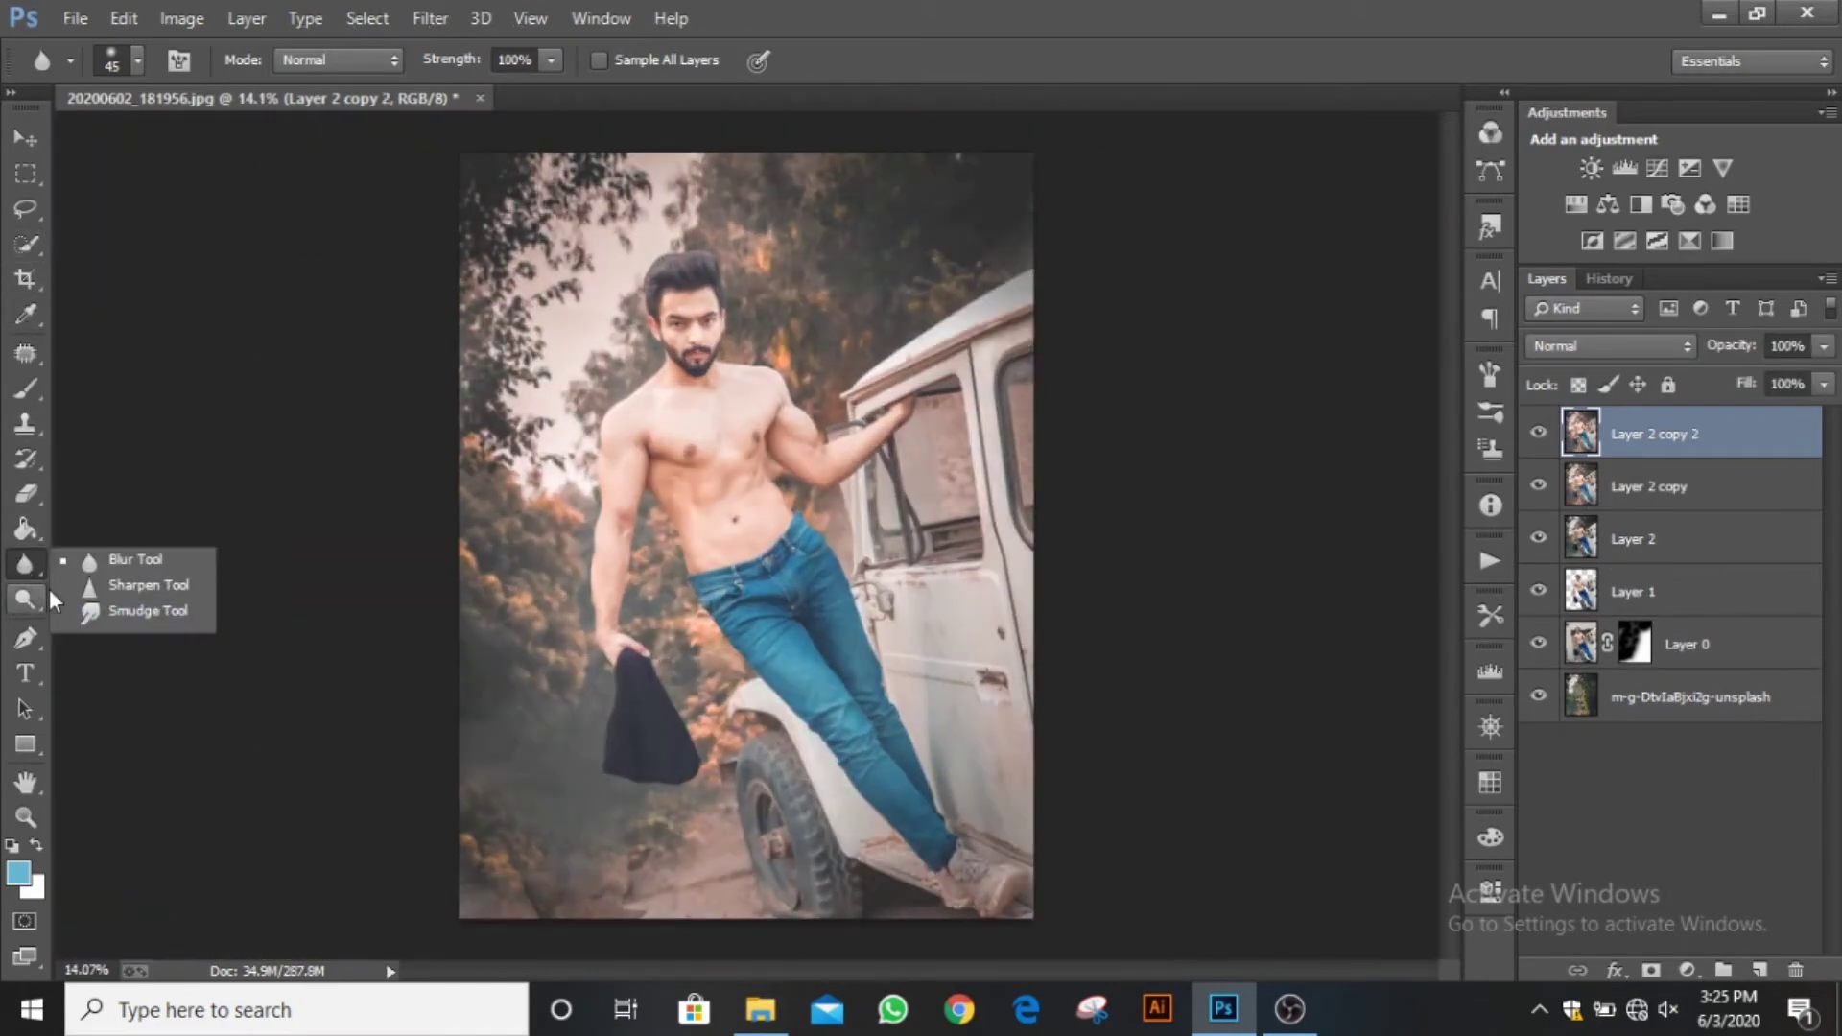
click(86, 612)
click(31, 353)
scroll(678, 297, up, 10)
drag(707, 247, 658, 624)
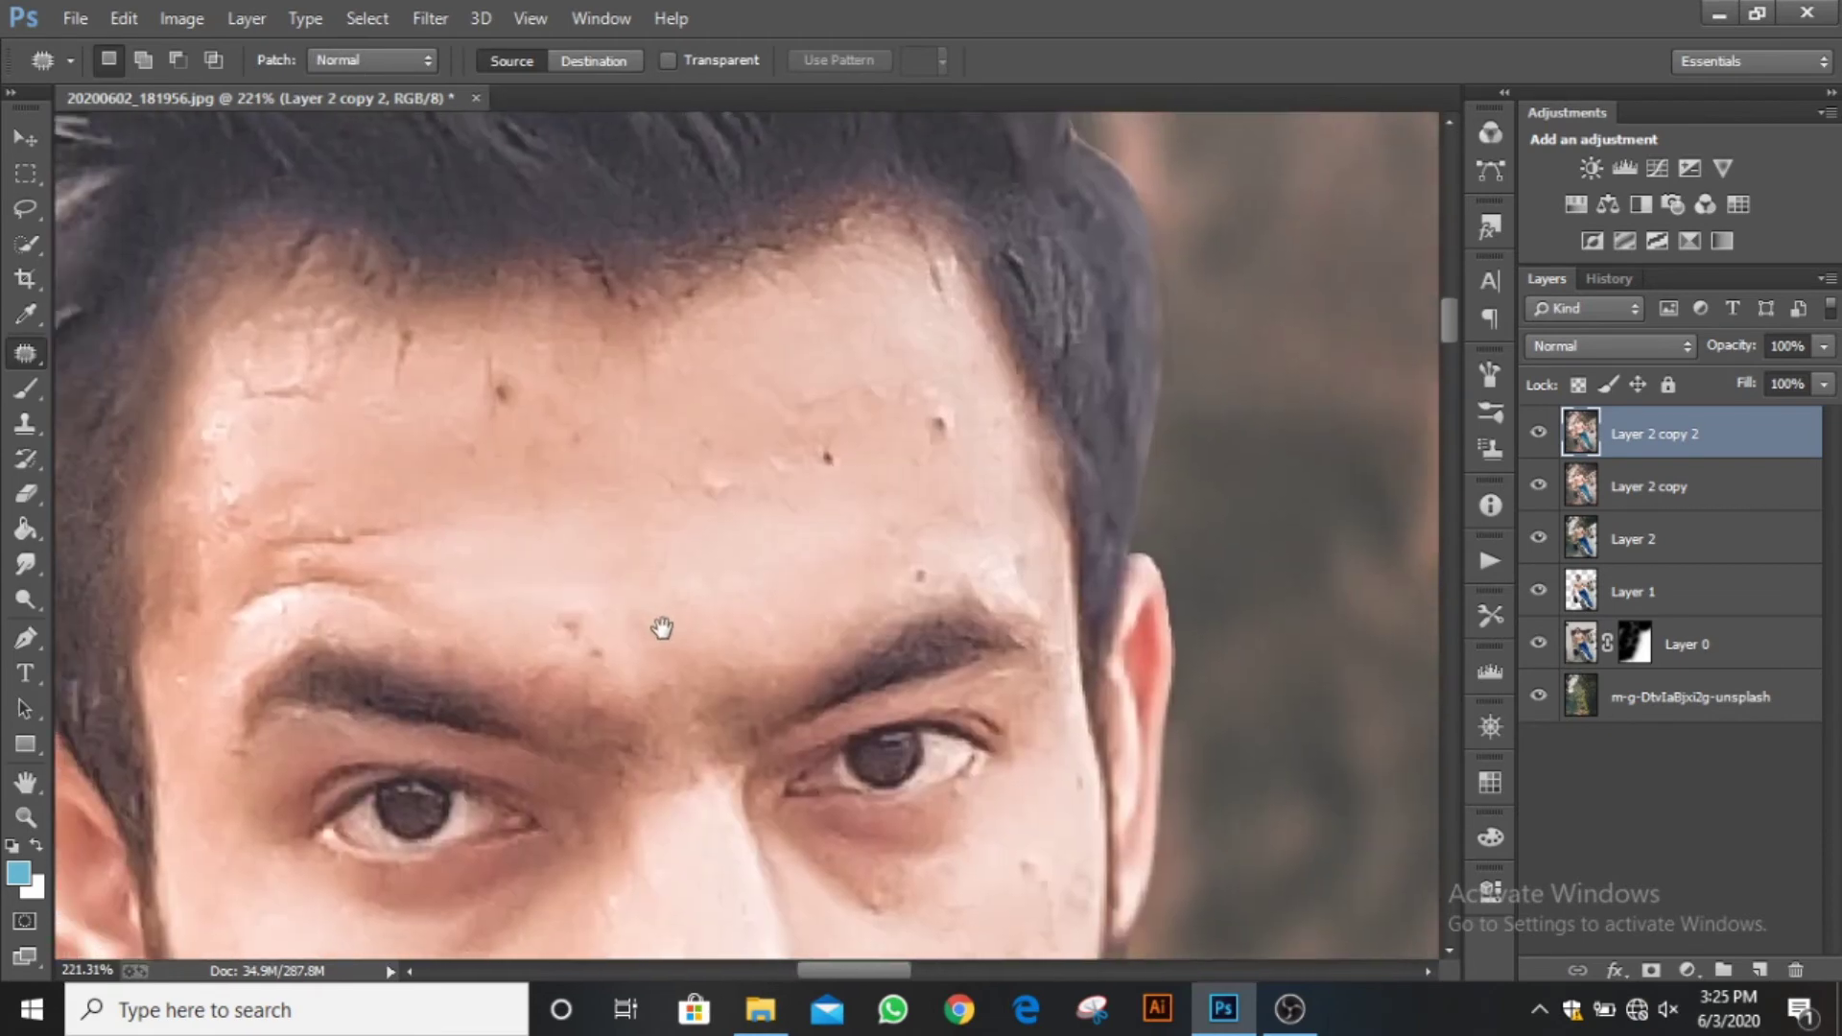
drag(519, 359, 534, 401)
Remove the small spots on the forehead and cheek with a 10 px Content-Aware Spot Healing Brush.
right_click(27, 354)
click(106, 349)
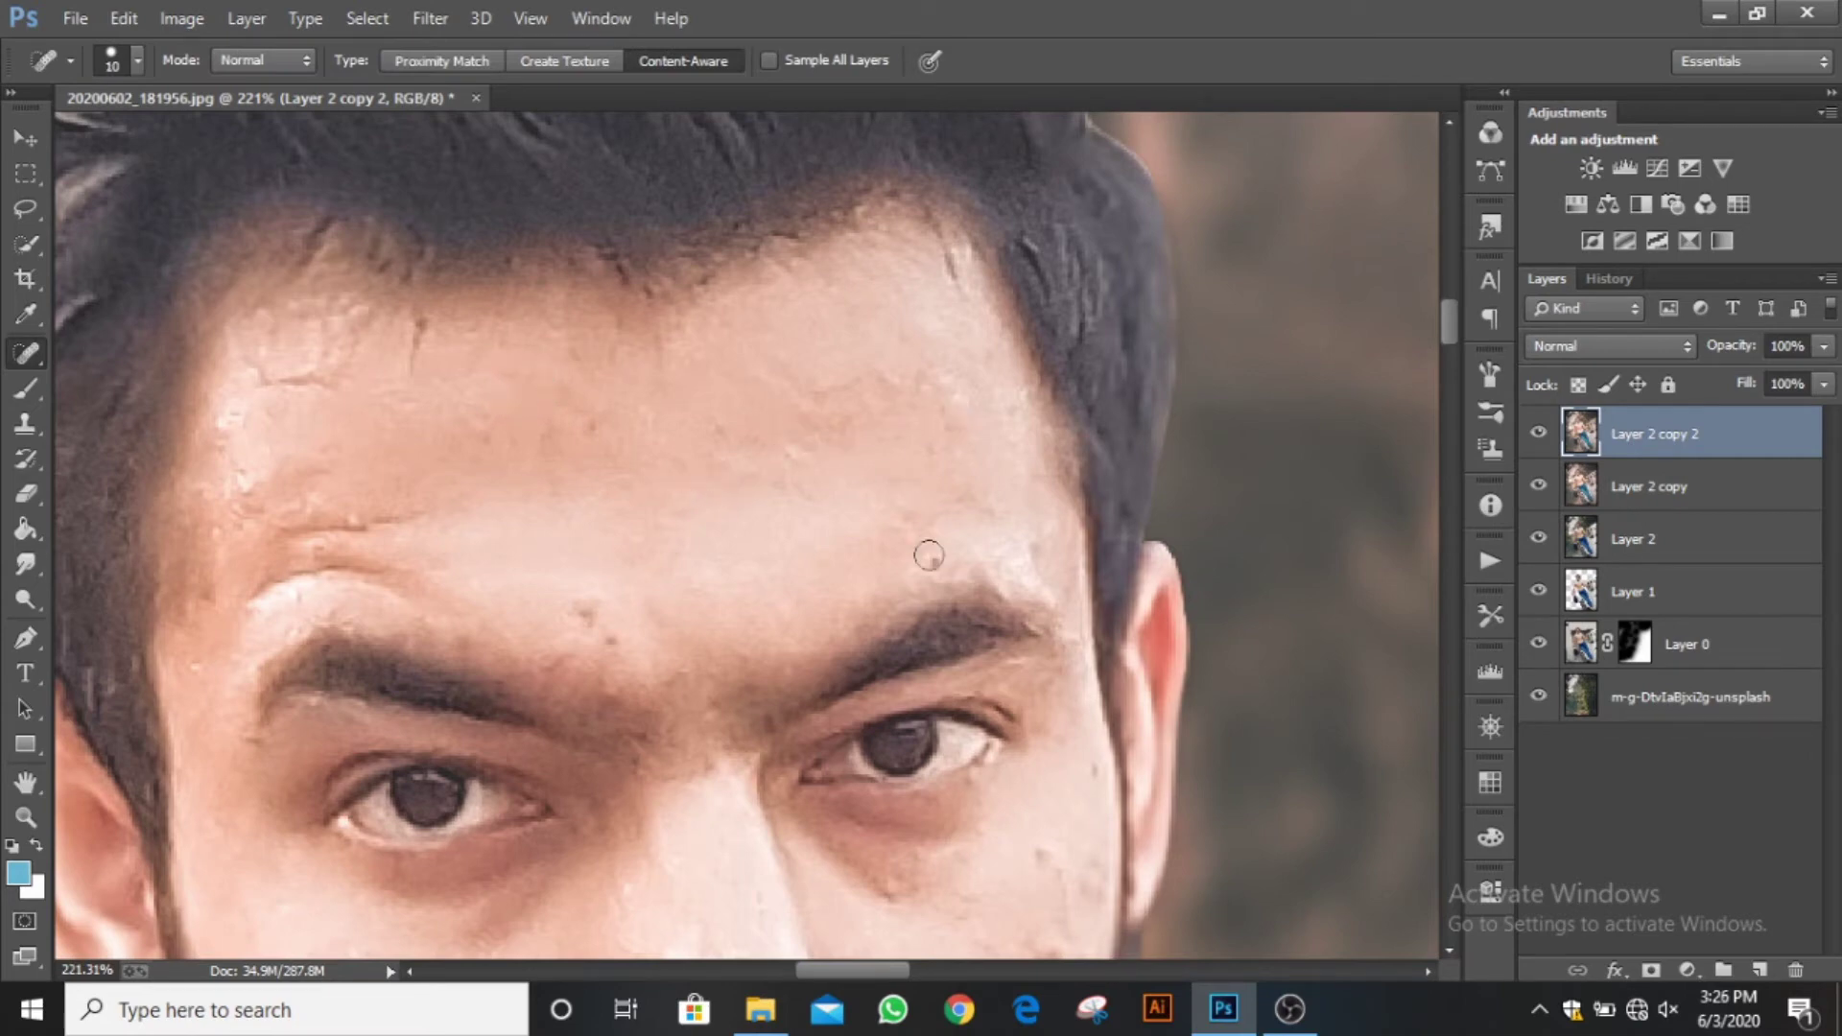
scroll(463, 608, down, 5)
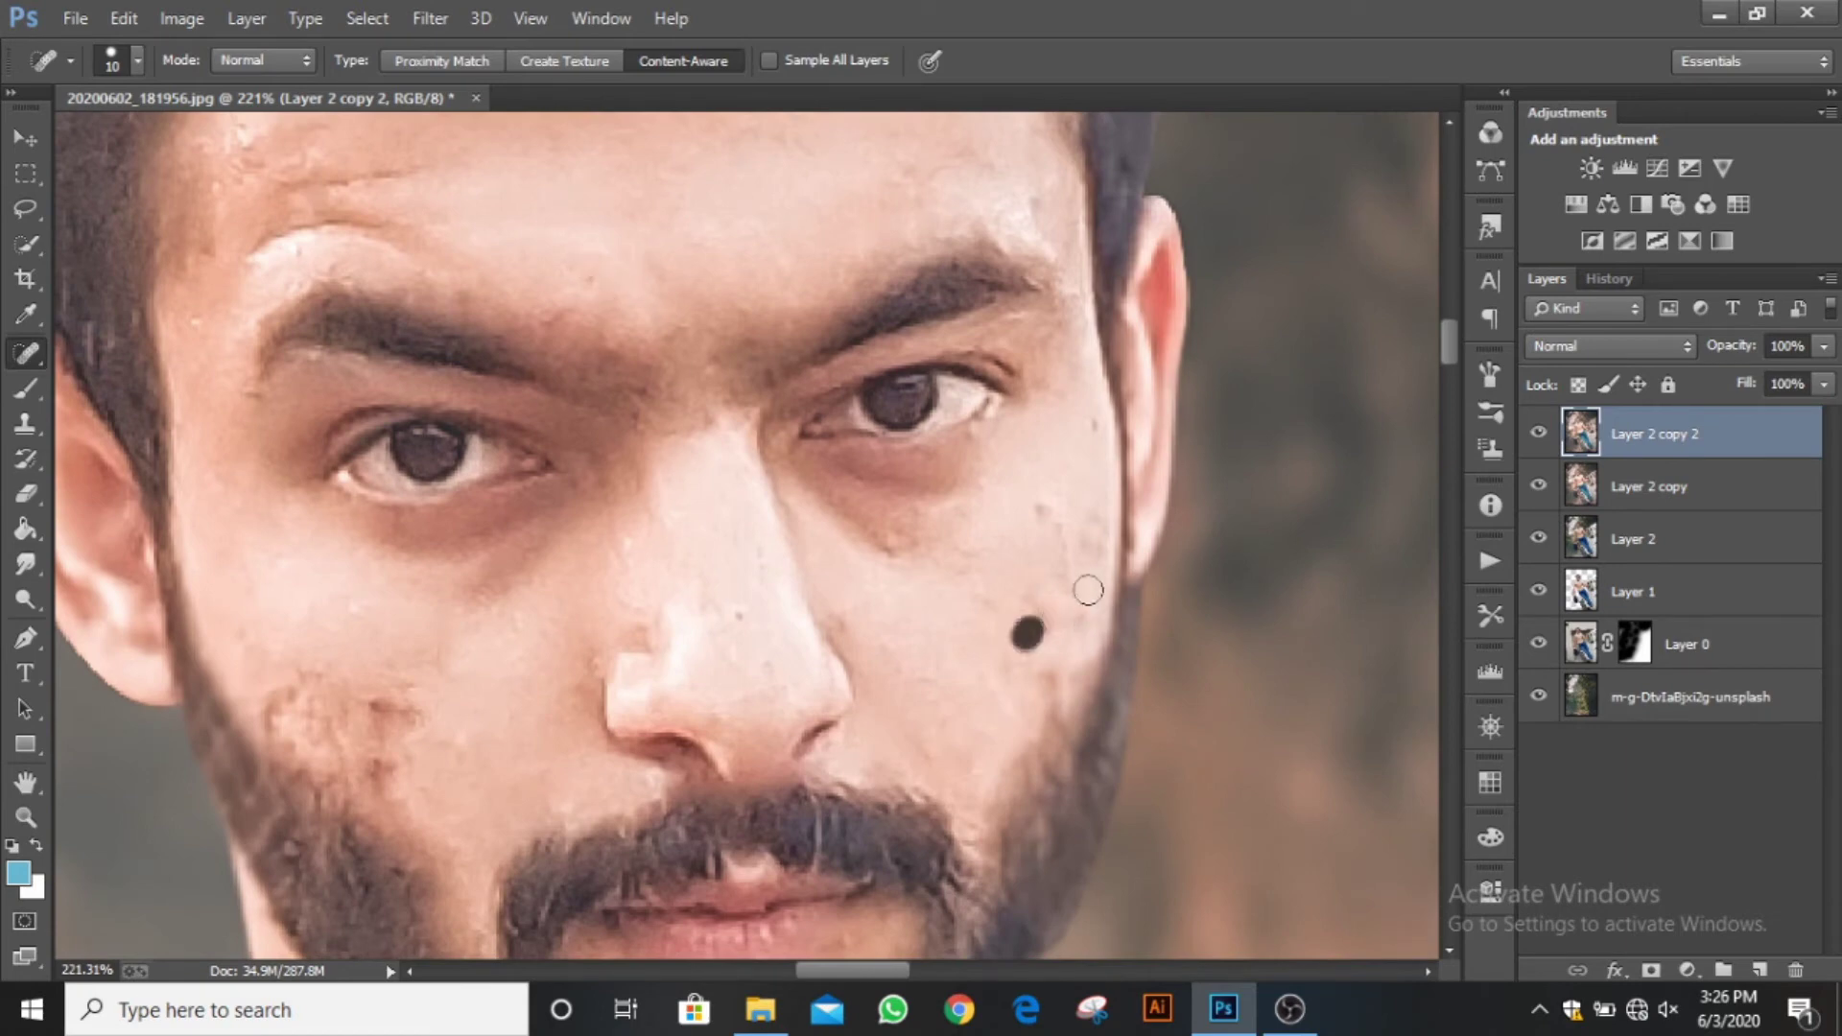
click(1029, 630)
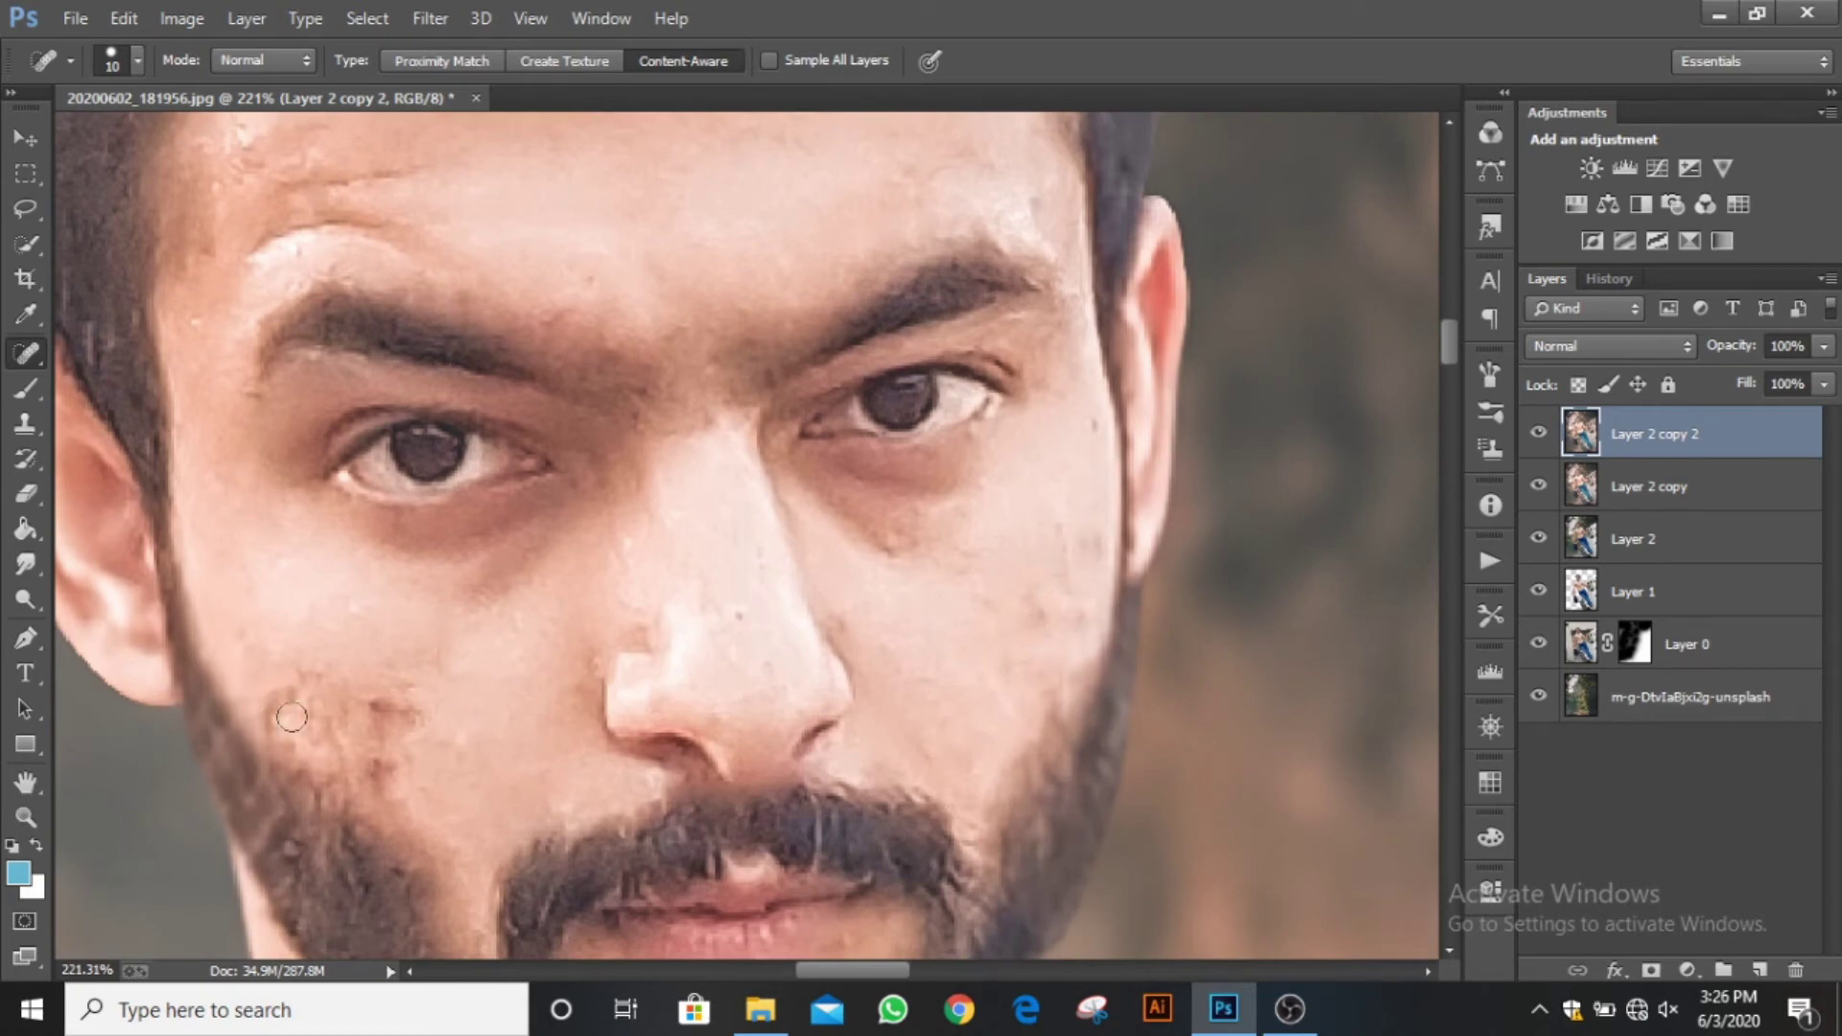
Patch the reddish blemishes above the beard on the man's right cheek with clean skin, and clear the selection.
right_click(26, 353)
click(101, 399)
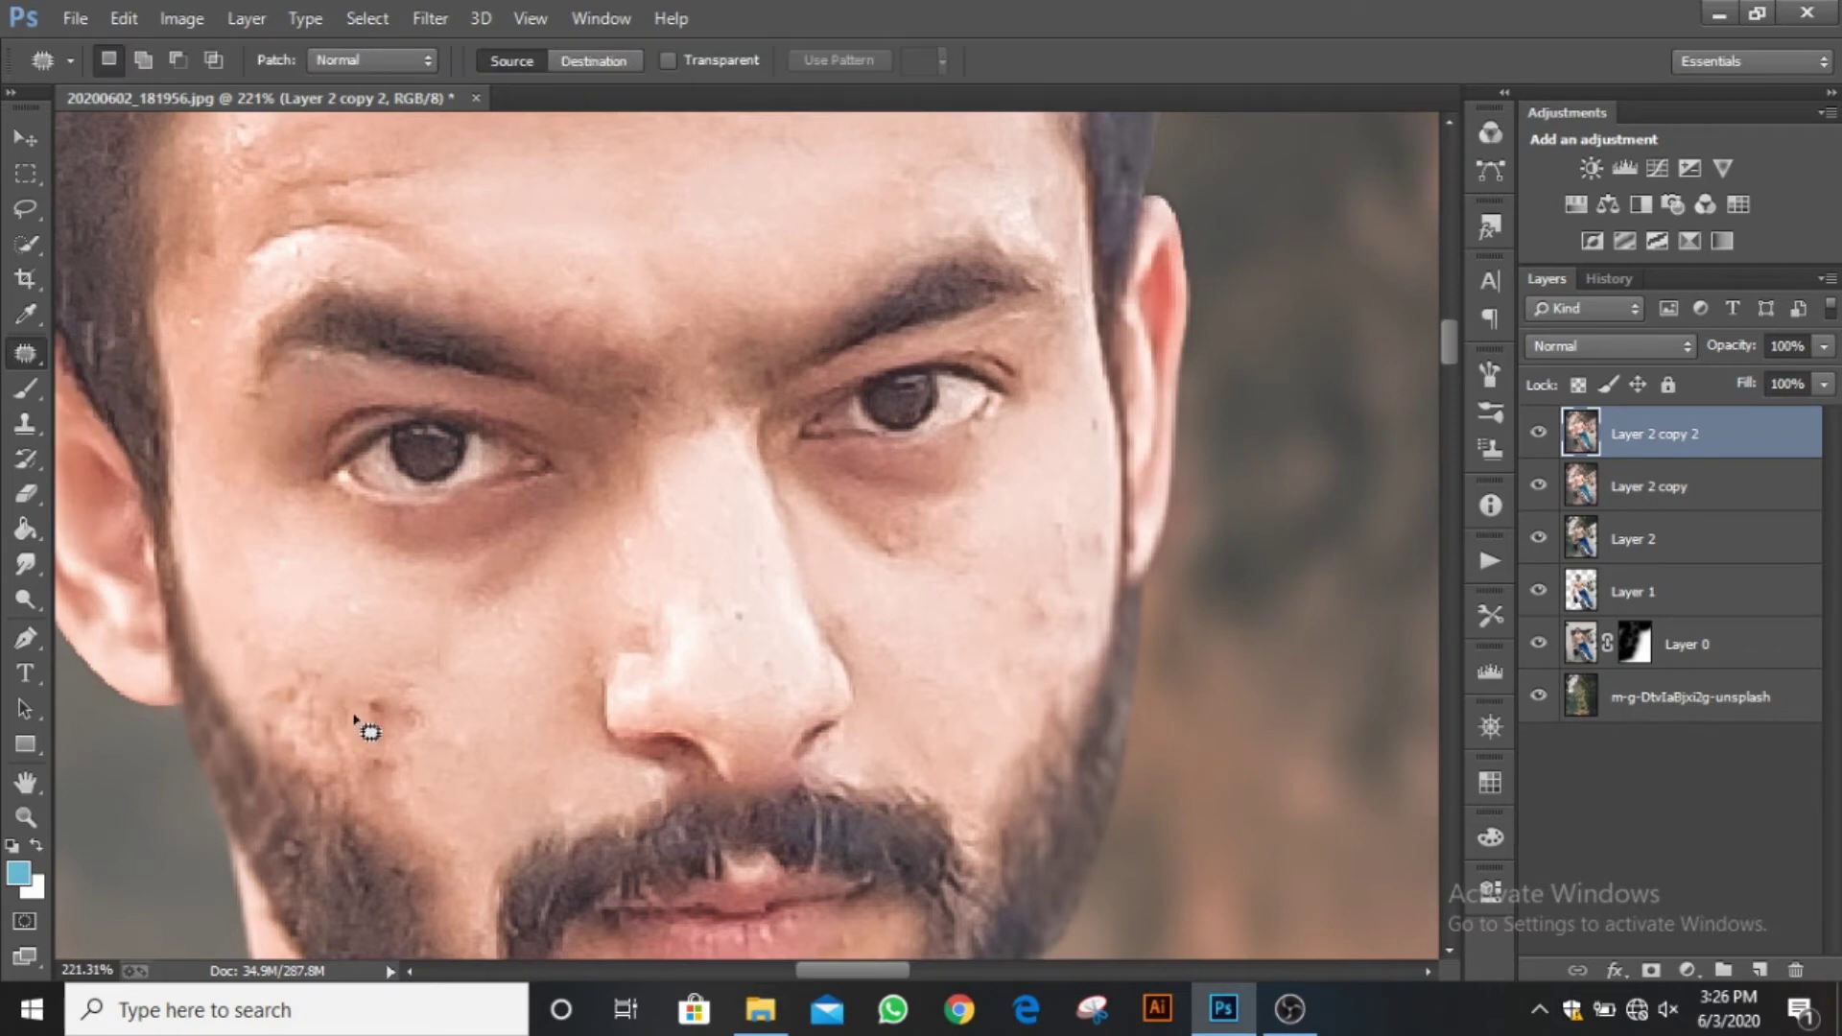
mouse_move(361, 725)
mouse_down()
mouse_move(429, 749)
mouse_move(519, 741)
mouse_up()
mouse_move(279, 690)
mouse_down()
mouse_move(380, 797)
mouse_move(337, 642)
mouse_move(421, 724)
mouse_move(456, 702)
mouse_up()
key(ctrl+d)
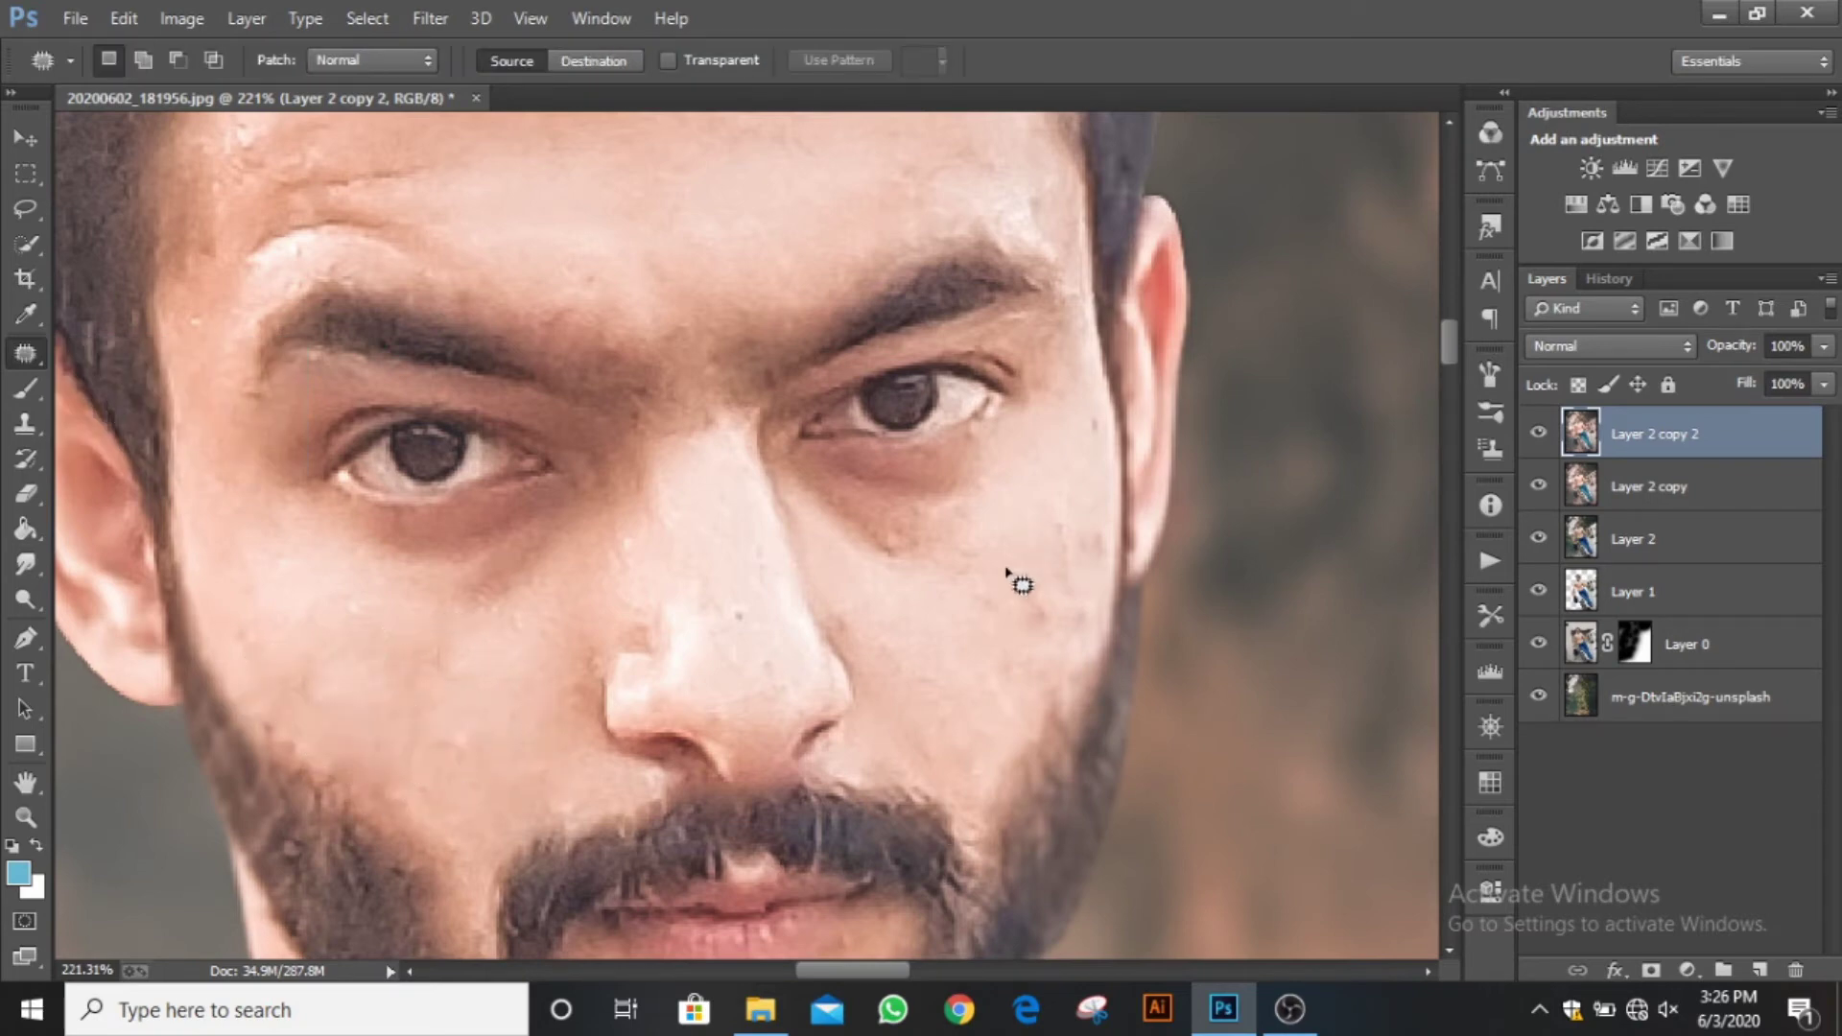
Patch the marks on the outer part of the man's left cheek with clean skin, and clear the selection.
drag(1109, 568, 1076, 510)
drag(1054, 597, 944, 648)
key(ctrl+d)
Smooth the forehead skin with a 45 px Smudge tool at 13% strength.
scroll(622, 521, down, 6)
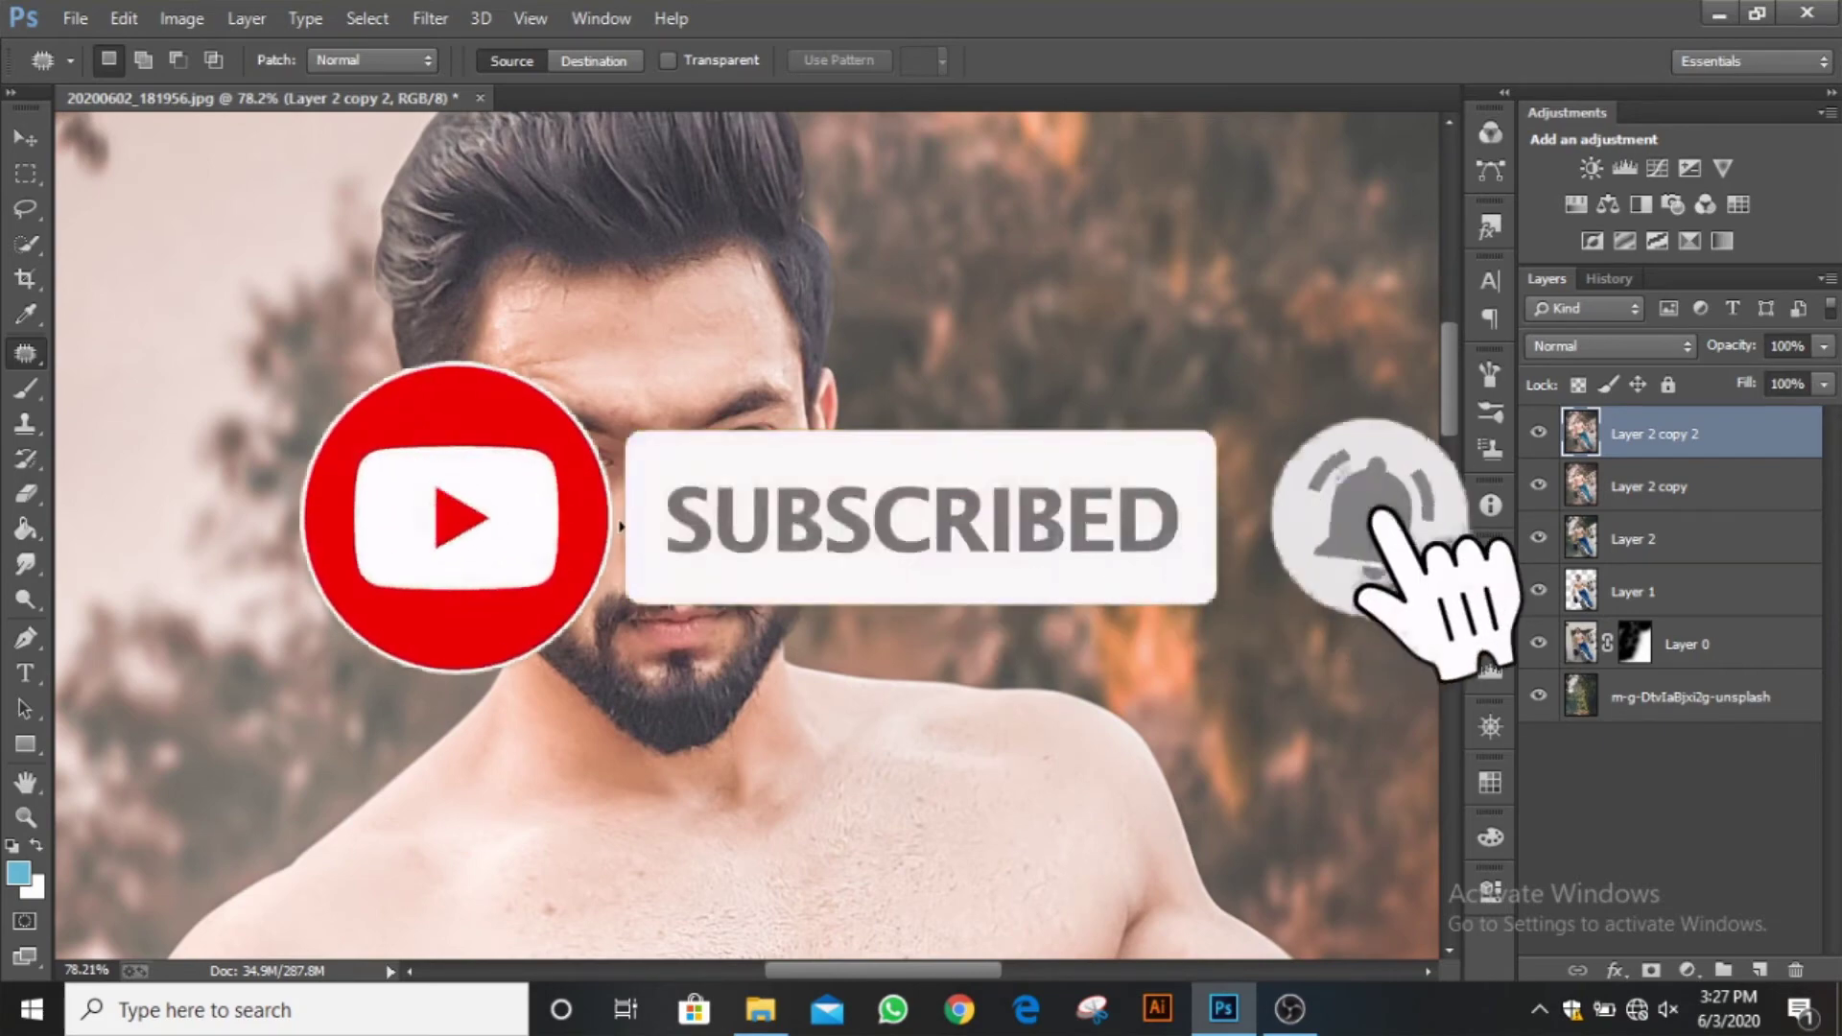
click(29, 562)
click(28, 562)
scroll(608, 370, up, 5)
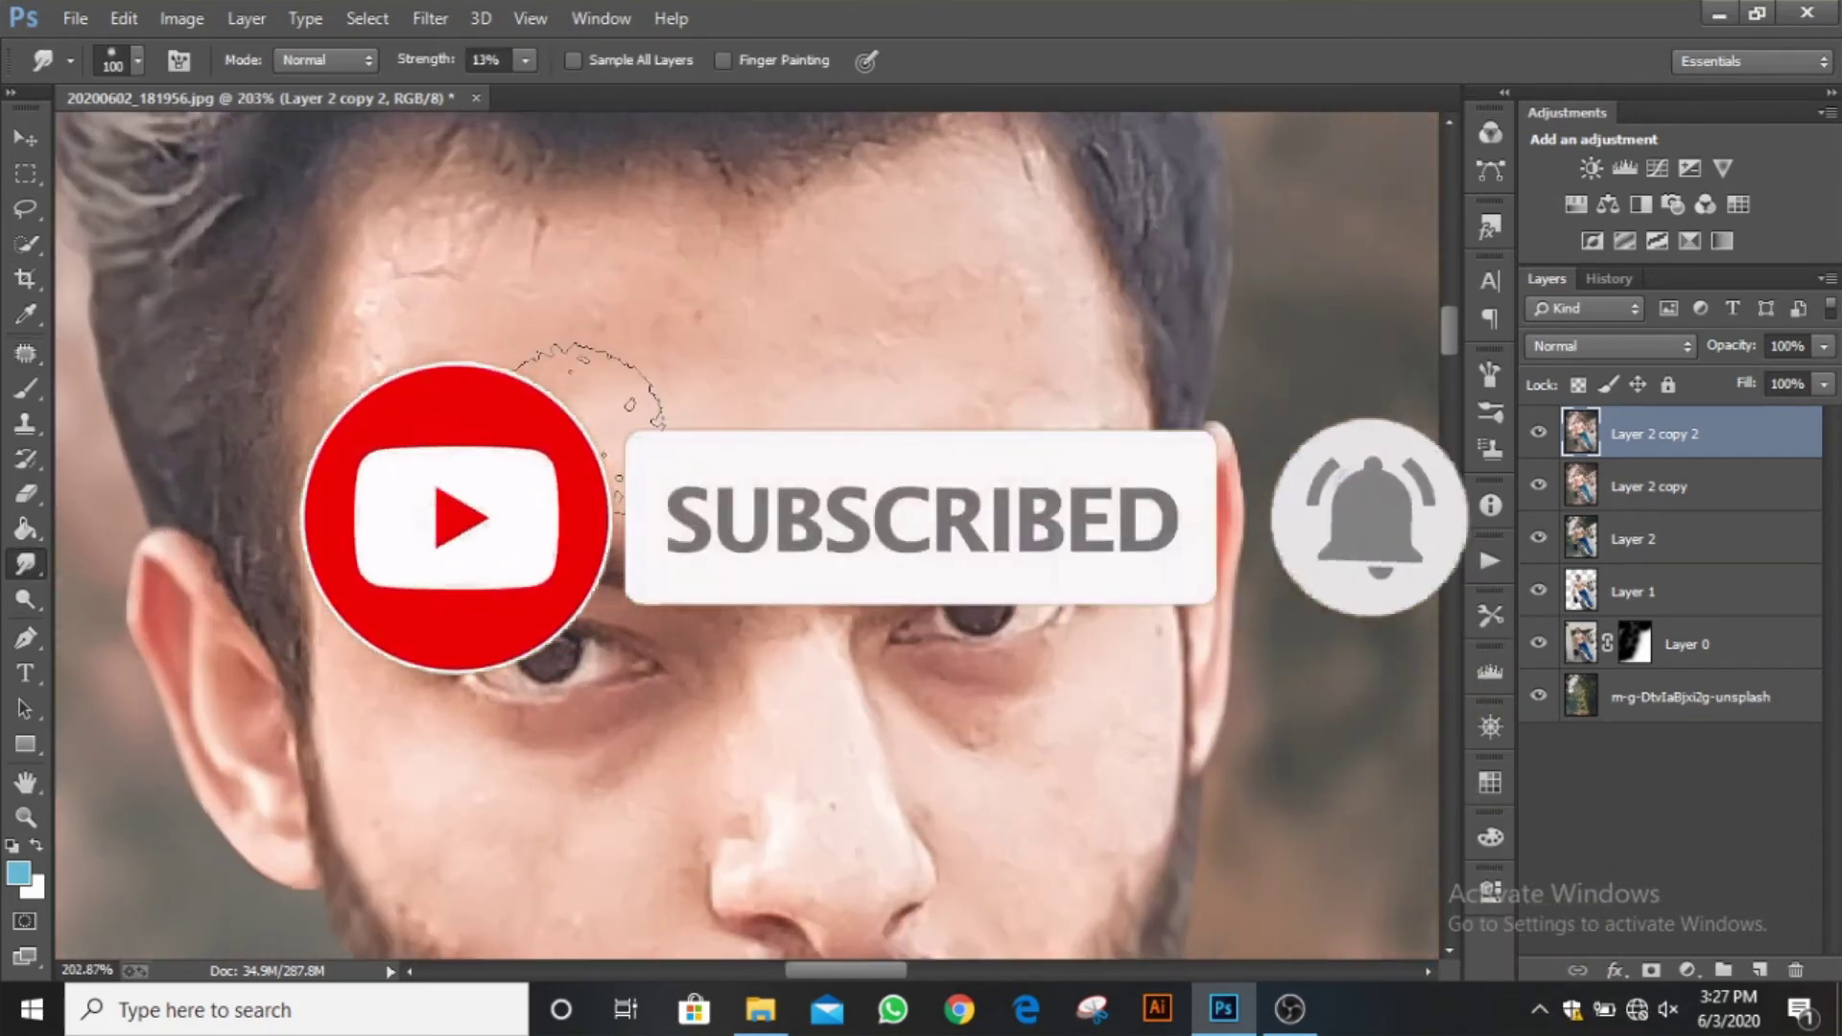
key(bracketleft)
key(bracketleft)
key(bracketleft)
key(bracketleft)
key(bracketleft)
key(bracketleft)
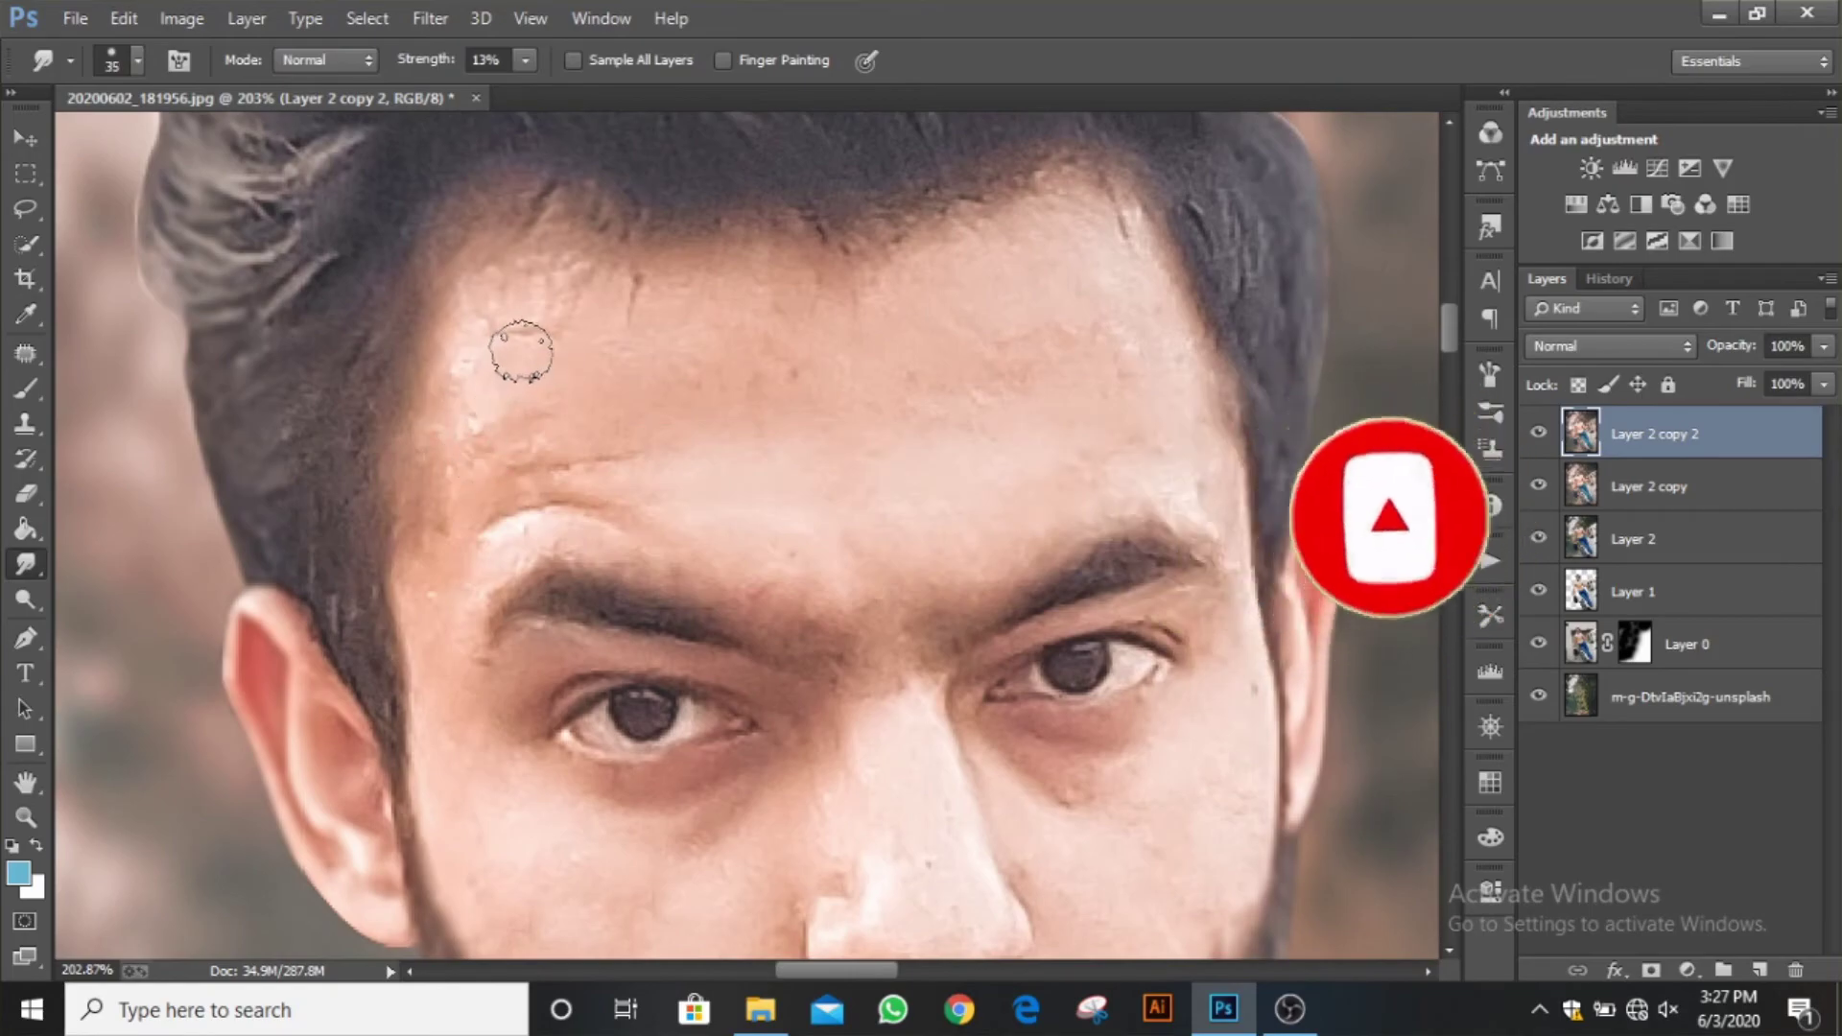
key(bracketright)
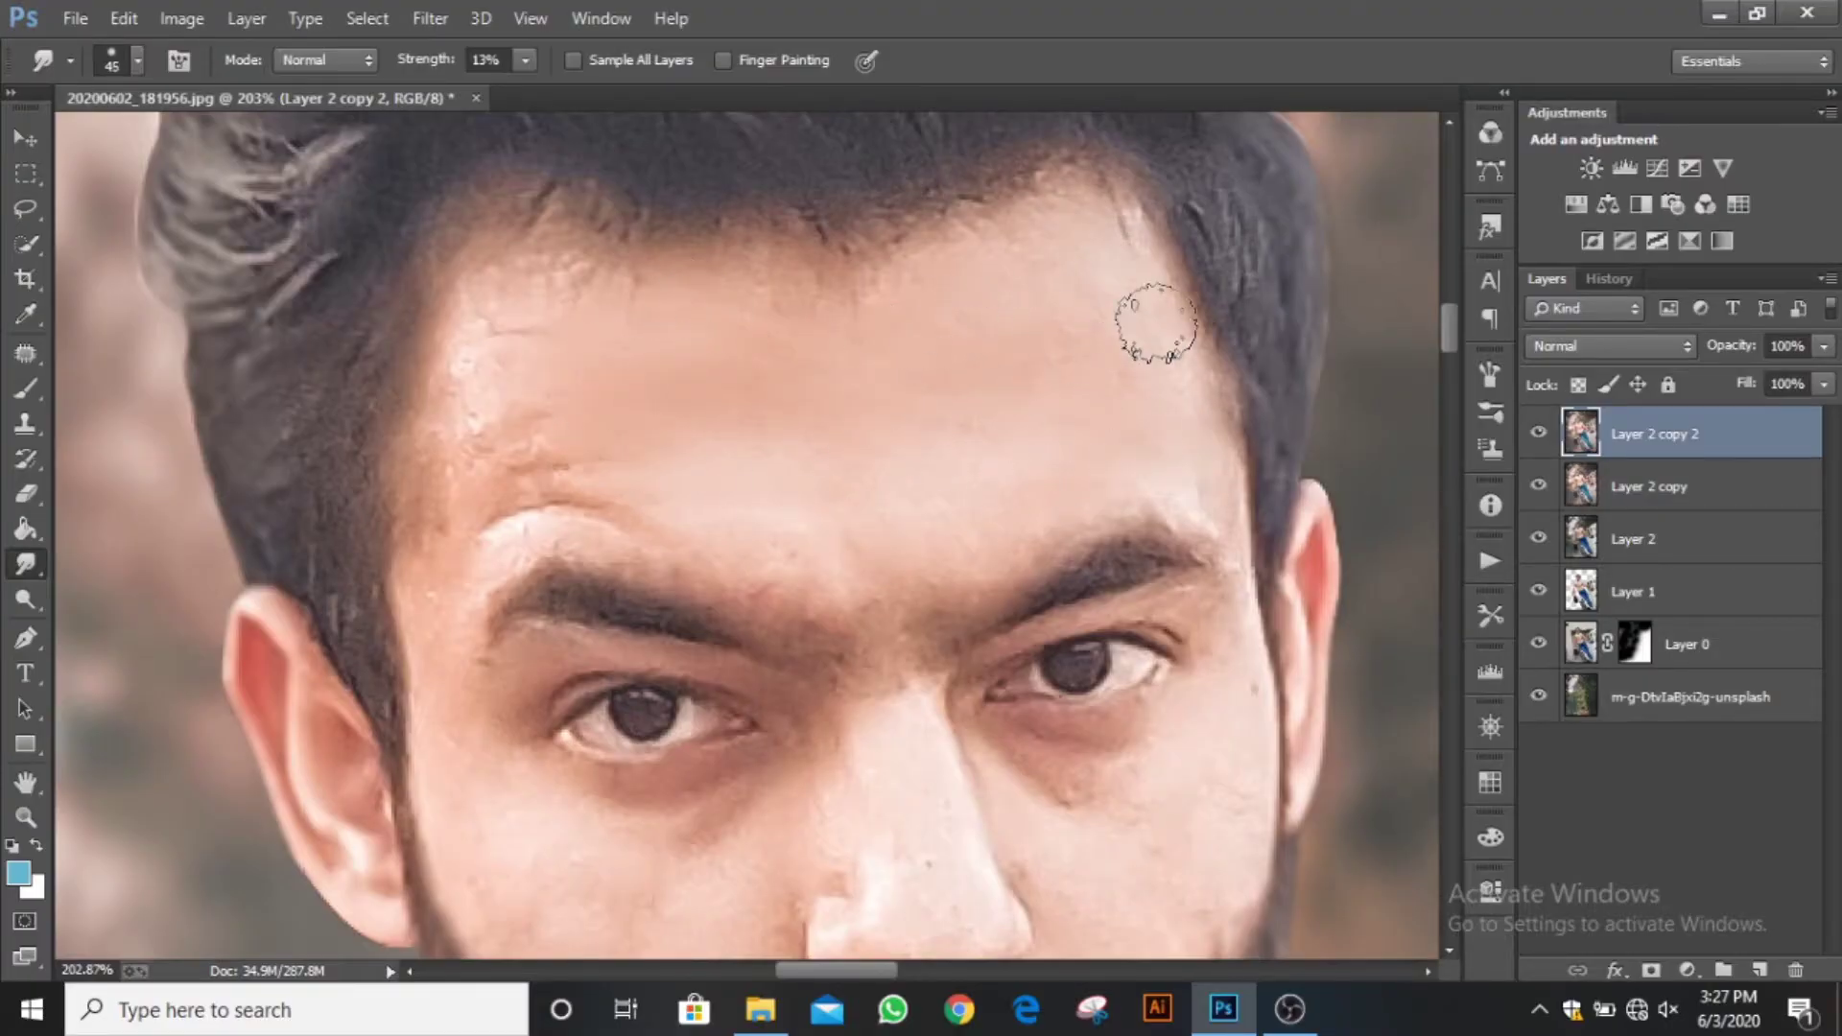
mouse_move(456, 537)
mouse_down()
mouse_move(555, 450)
mouse_move(556, 518)
mouse_move(624, 504)
mouse_up()
drag(674, 260, 473, 145)
Smudge the skin on the nose, under the eyes and across both cheeks, reducing the brush to 35 px for tighter areas.
scroll(652, 307, down, 5)
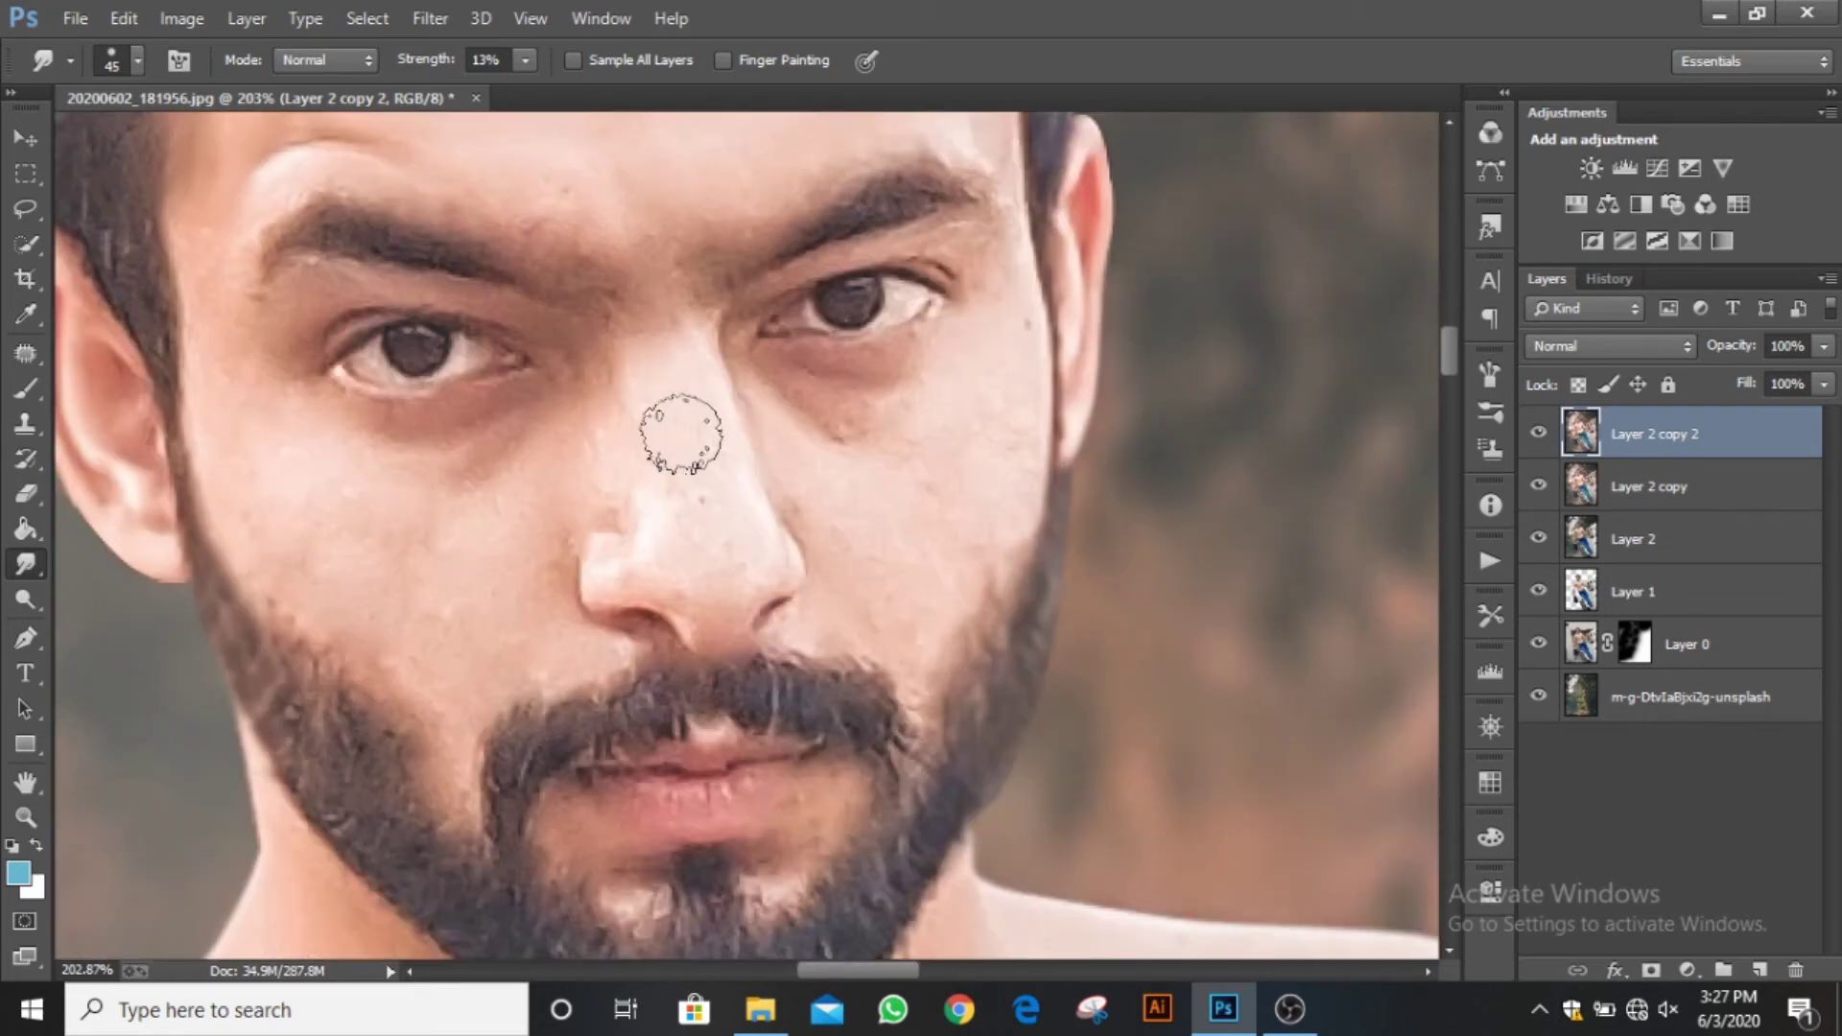
mouse_move(889, 408)
mouse_down()
mouse_move(990, 486)
mouse_move(837, 425)
mouse_move(970, 386)
mouse_up()
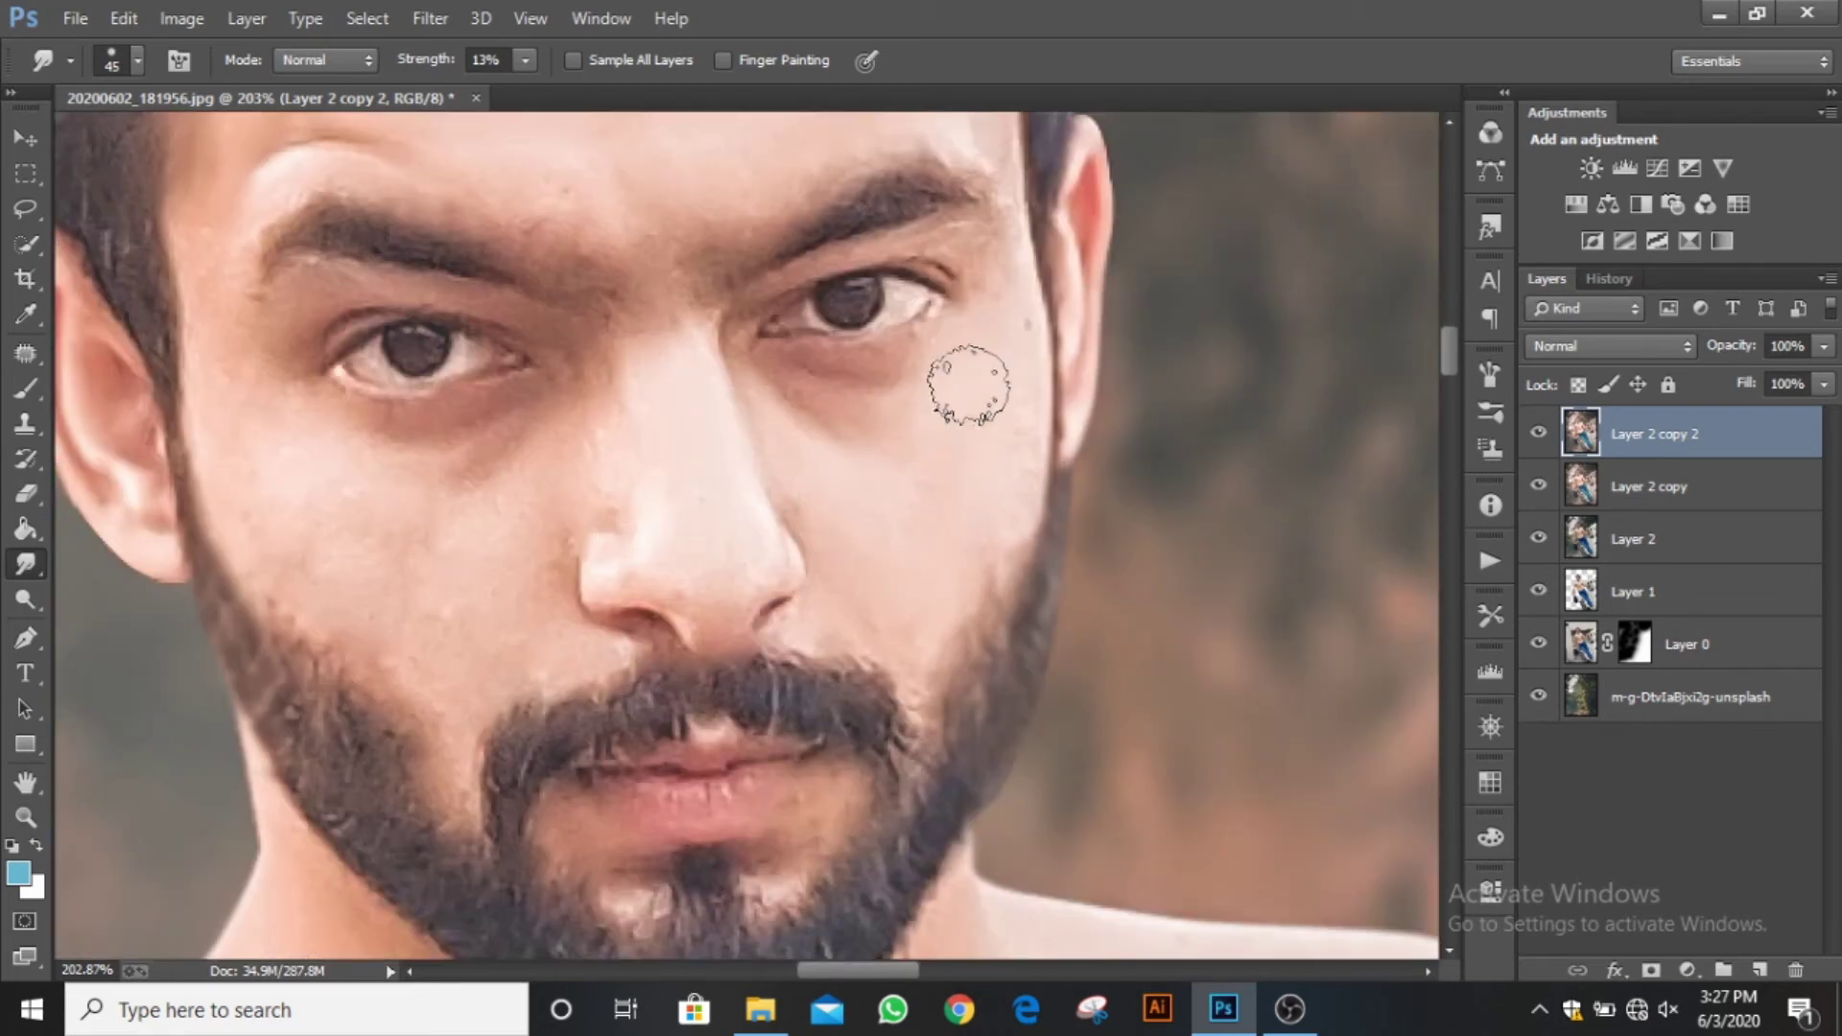
drag(588, 383, 757, 279)
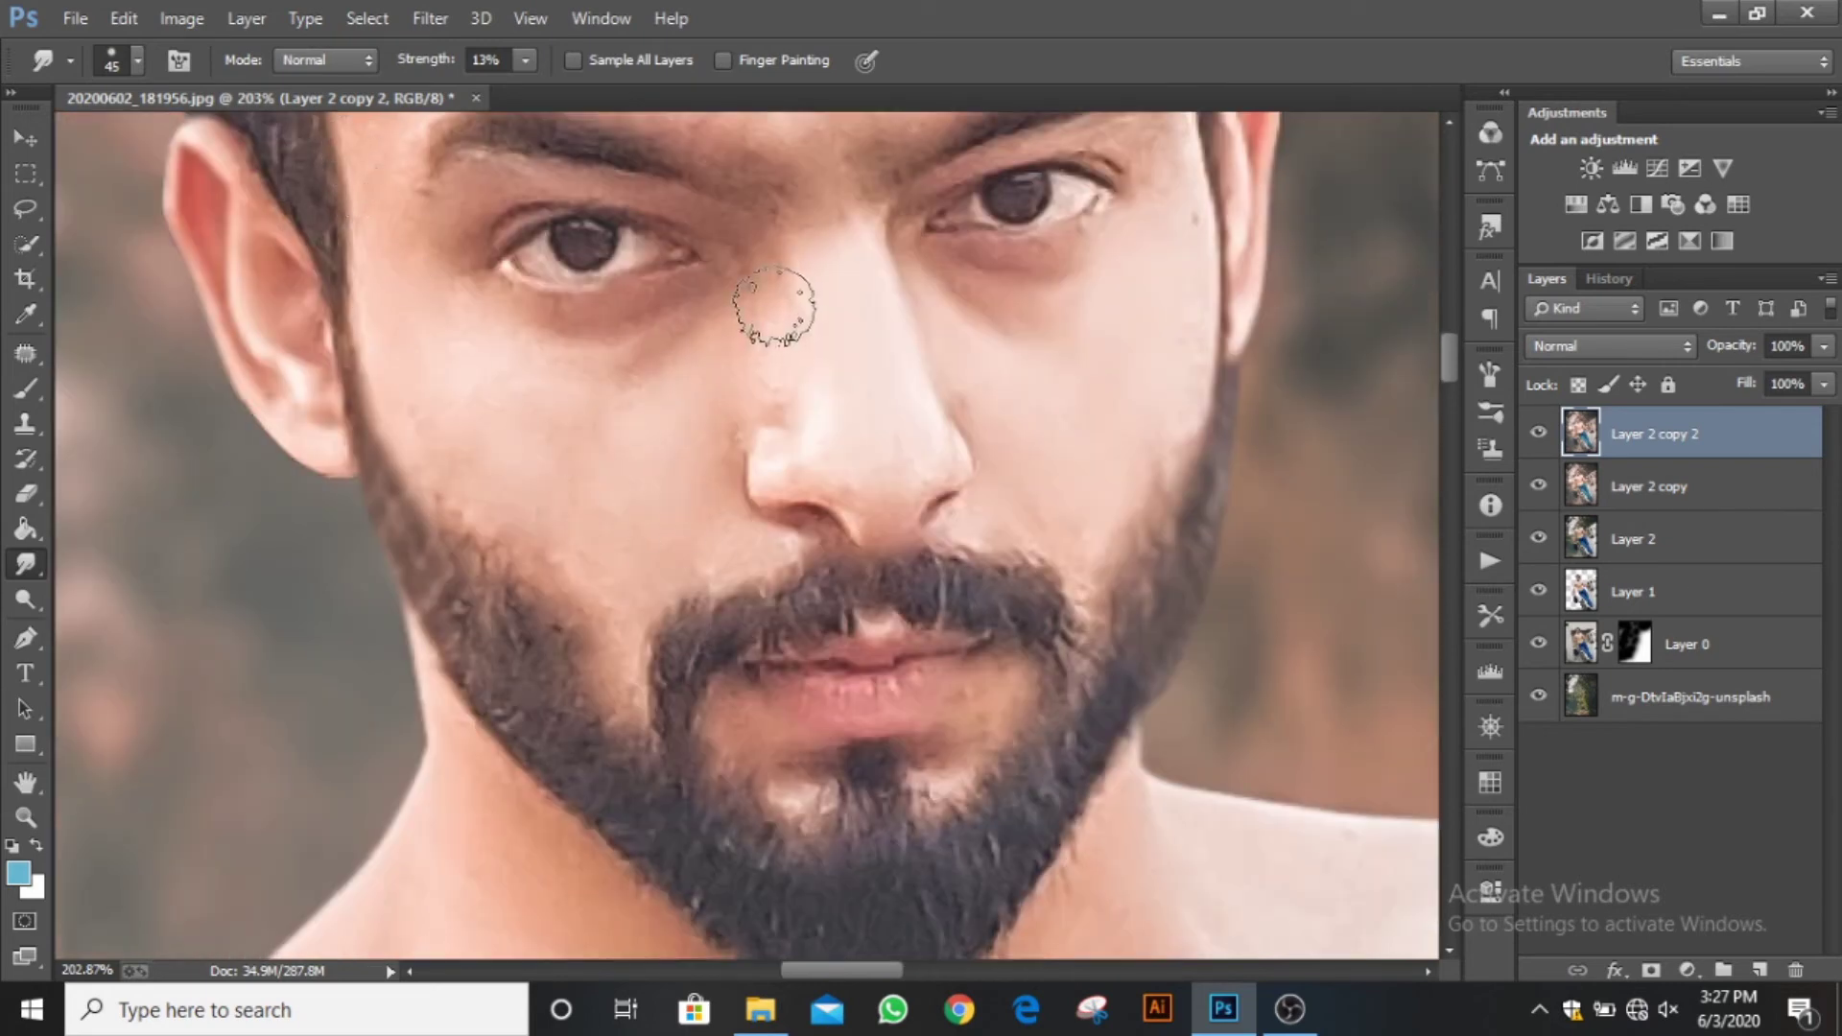
key(bracketleft)
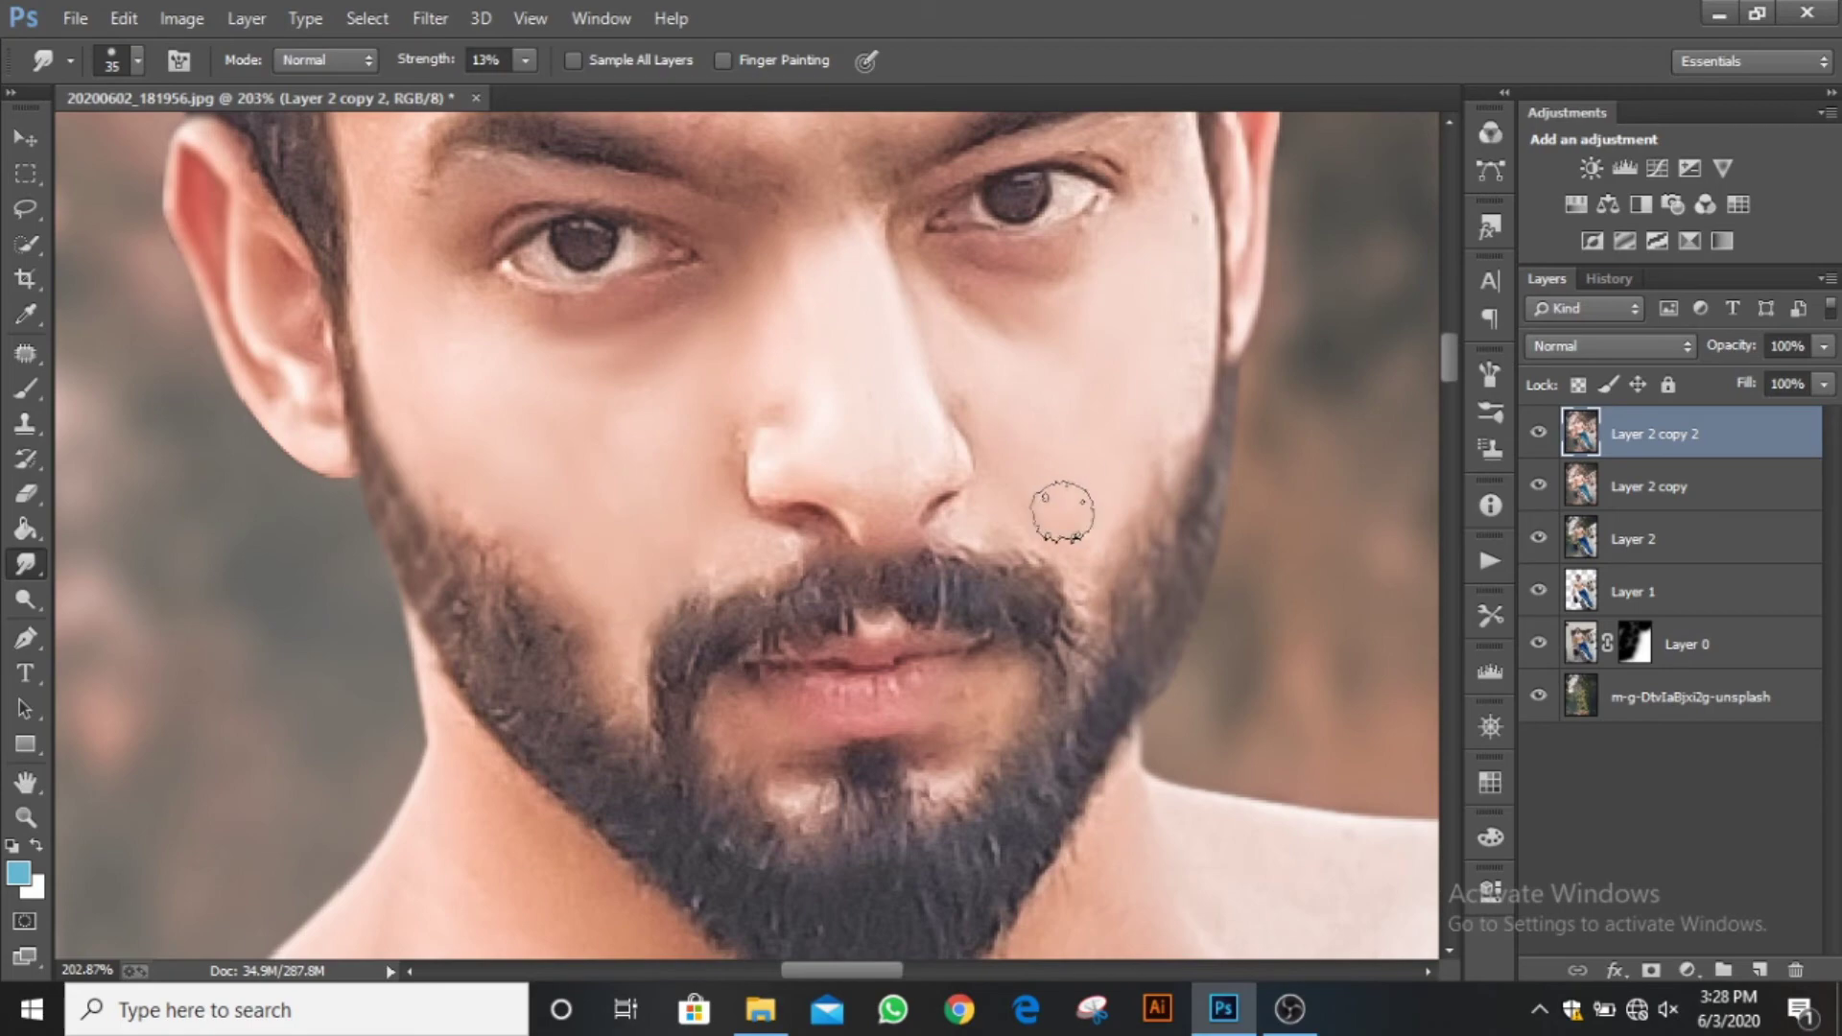
Patch the skin mark on the outer upper arm below the shoulder with the Patch tool.
scroll(1062, 511, down, 5)
drag(423, 782, 625, 427)
scroll(625, 428, up, 2)
scroll(325, 583, up, 1)
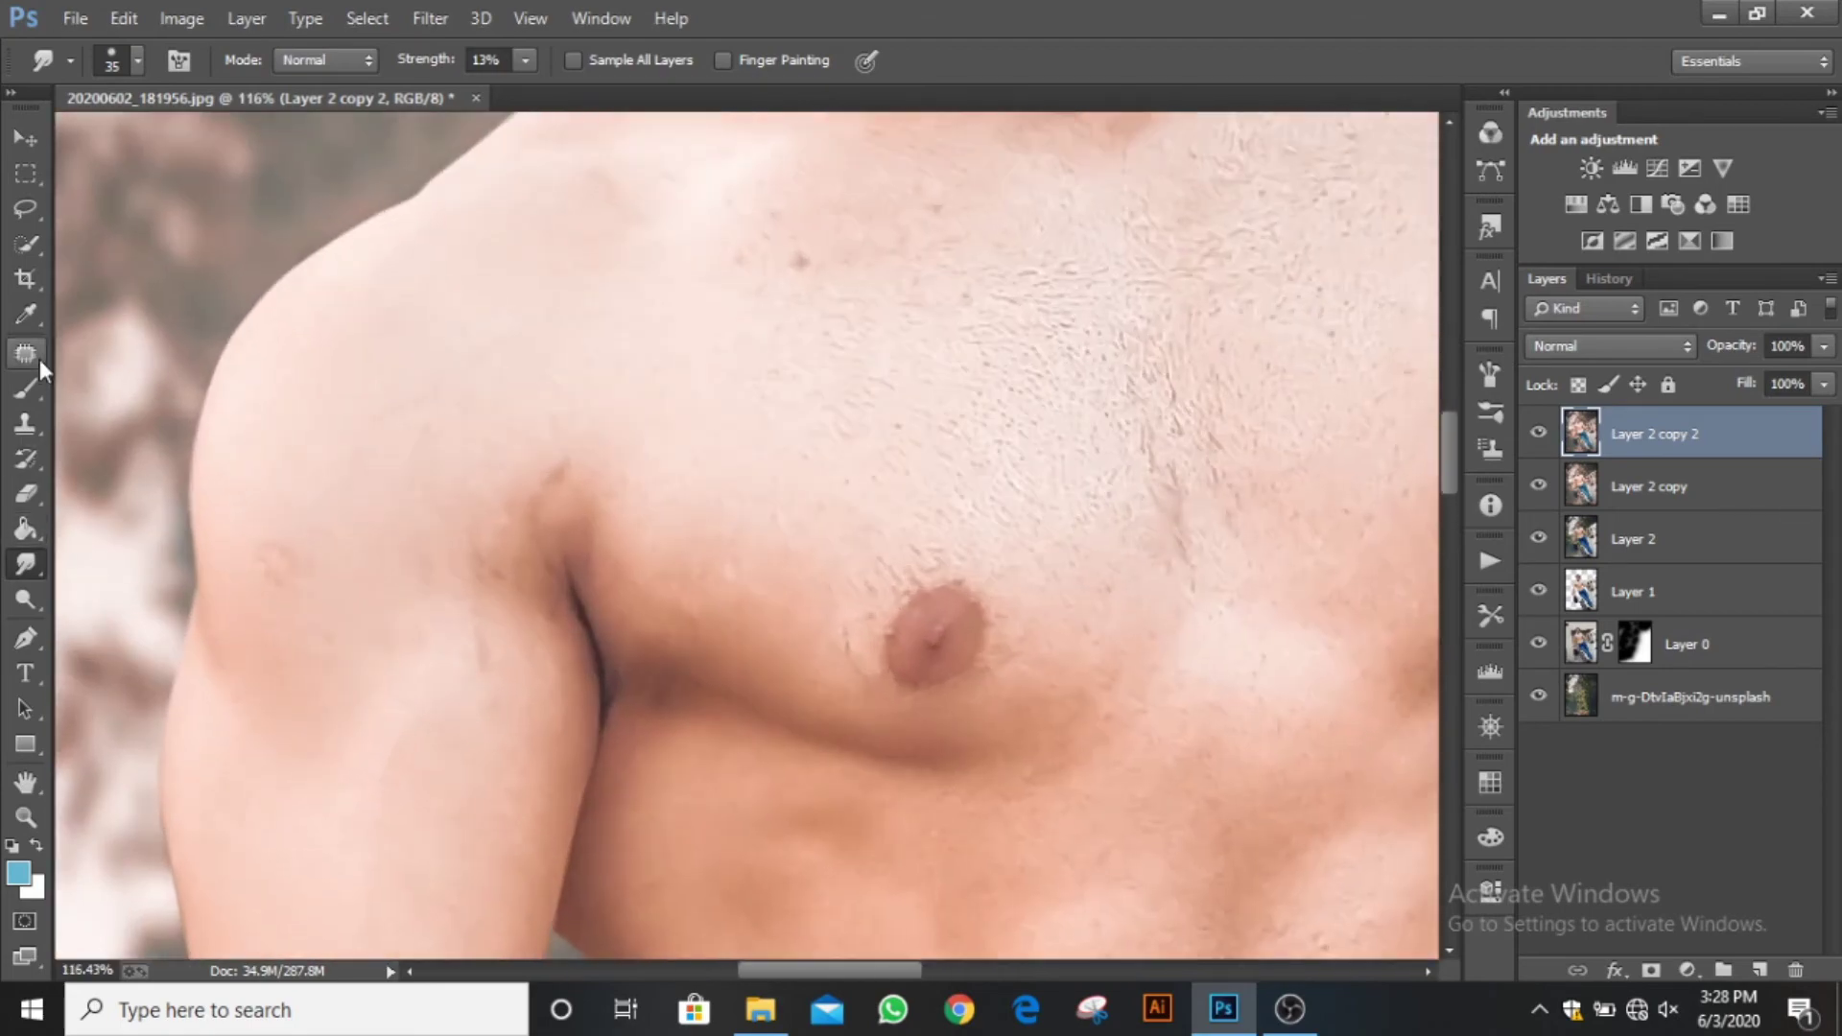
click(39, 359)
mouse_move(288, 509)
mouse_down()
mouse_move(249, 519)
mouse_move(305, 594)
mouse_move(314, 577)
mouse_up()
click(905, 383)
mouse_move(313, 509)
mouse_down()
mouse_move(238, 541)
mouse_move(361, 465)
mouse_up()
Darken the muscle shading on the torso and raised arm with a 50 px Burn tool on Midtones at 58% exposure.
scroll(417, 628, down, 5)
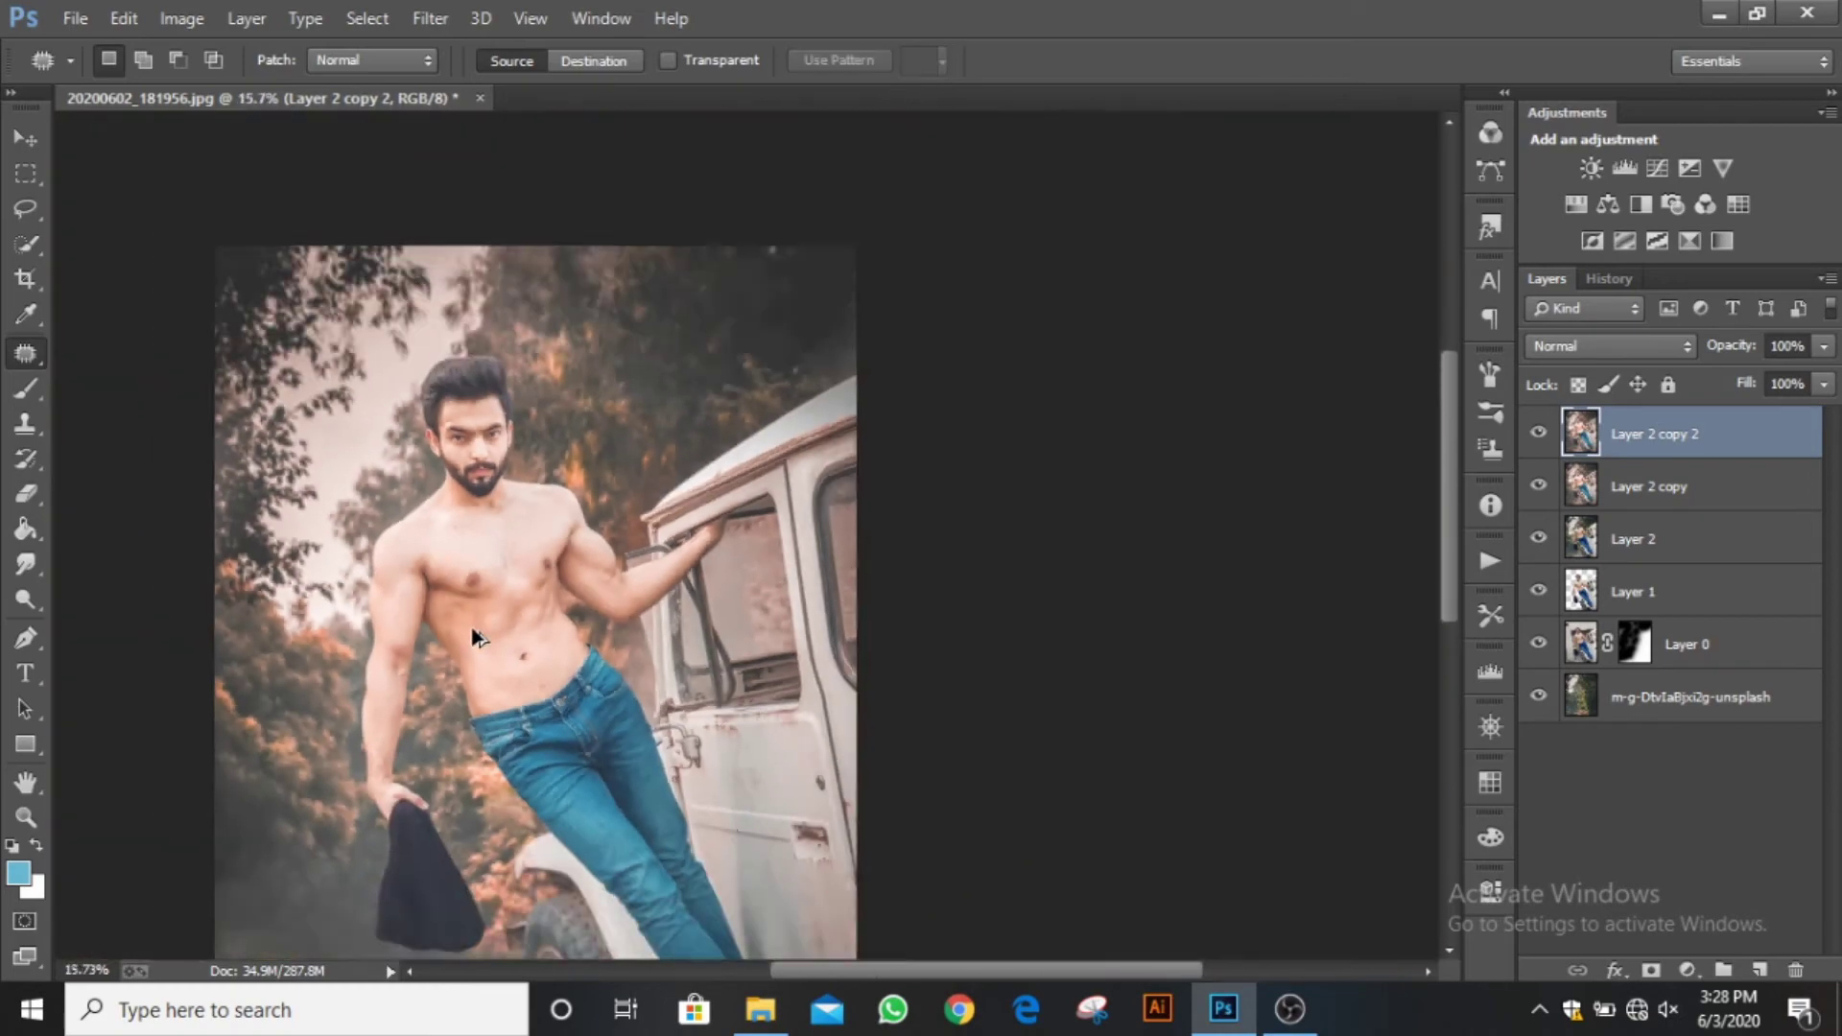
scroll(477, 638, up, 5)
click(26, 598)
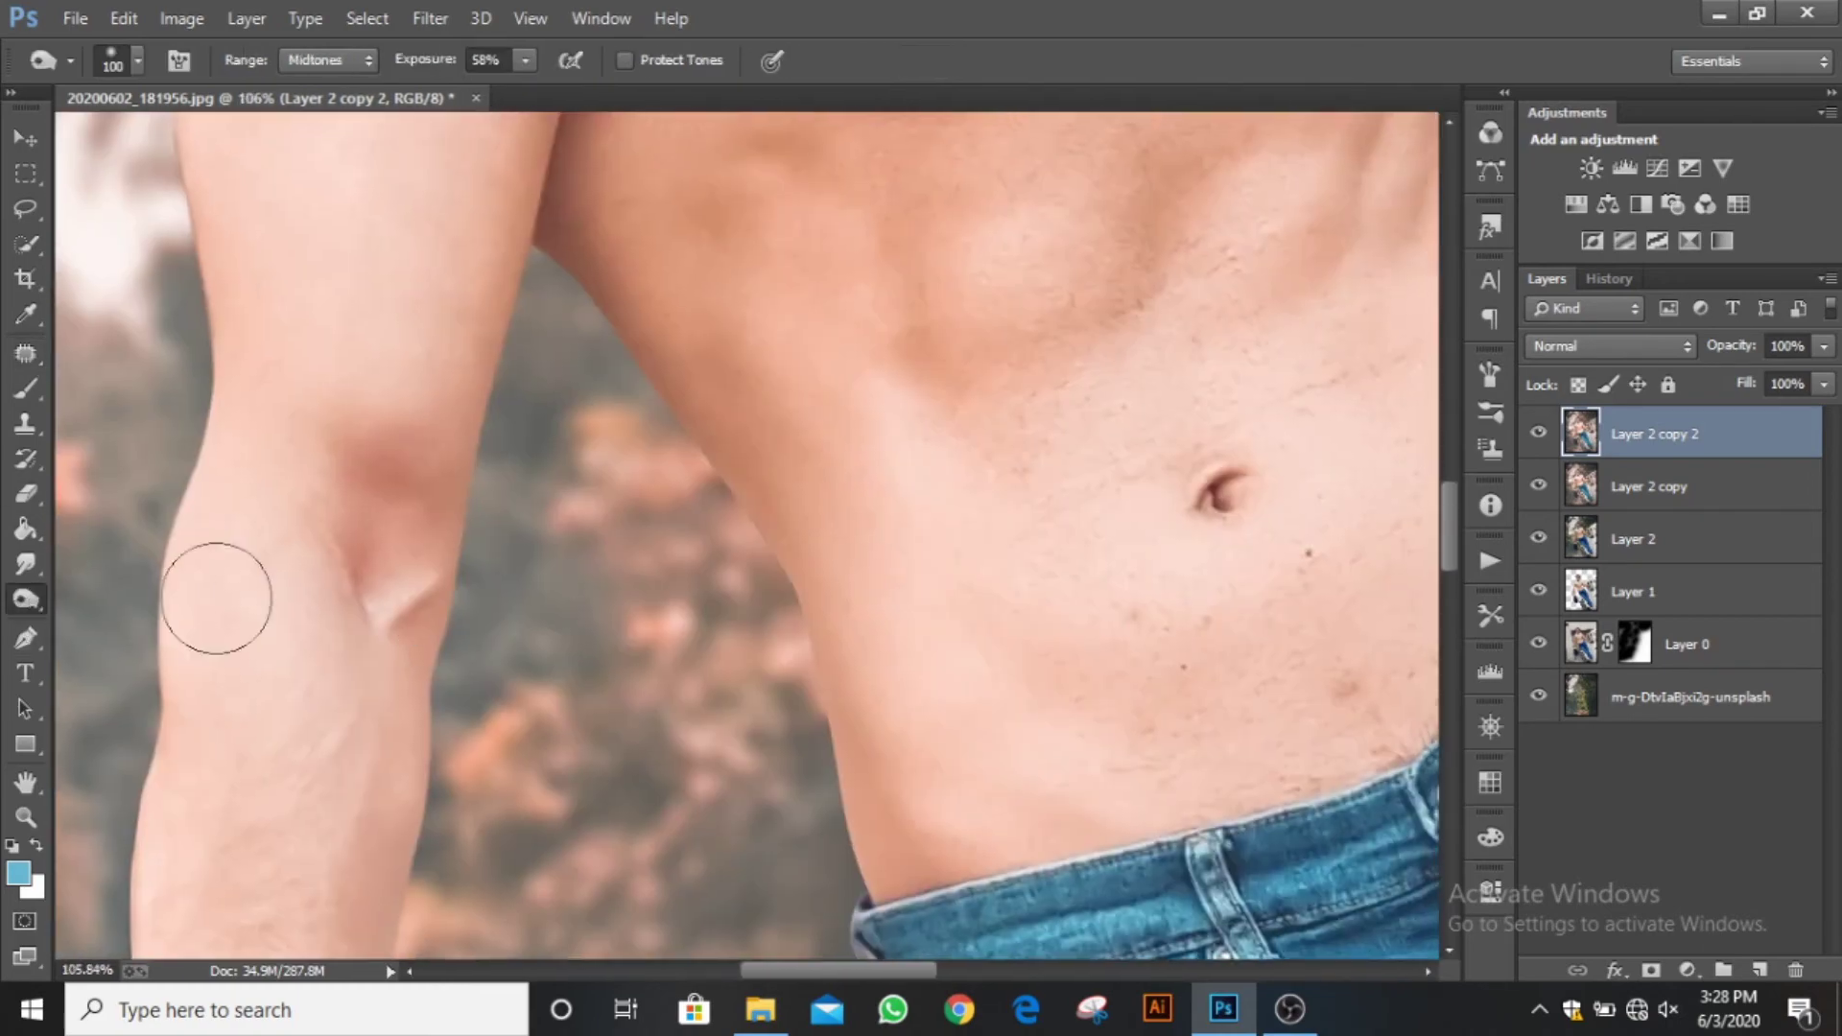
scroll(1101, 352, down, 4)
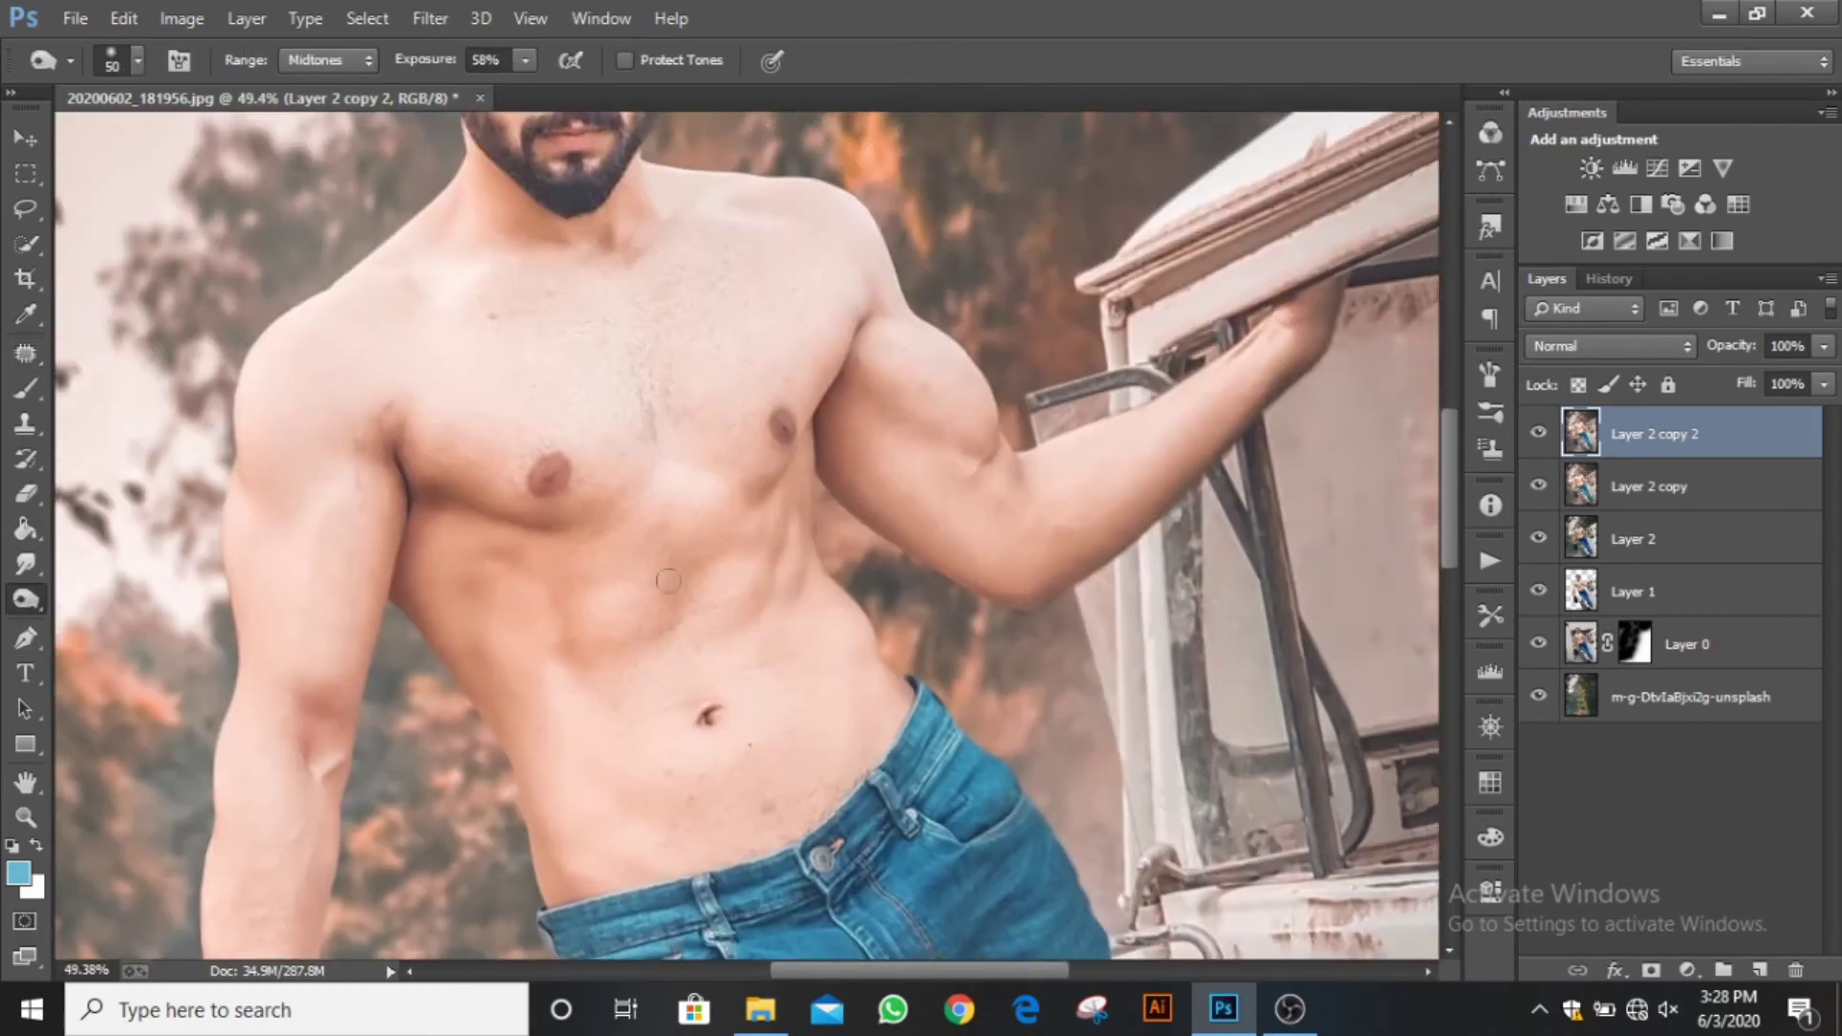
scroll(550, 571, up, 3)
key(bracketleft)
key(bracketleft)
drag(881, 432, 629, 511)
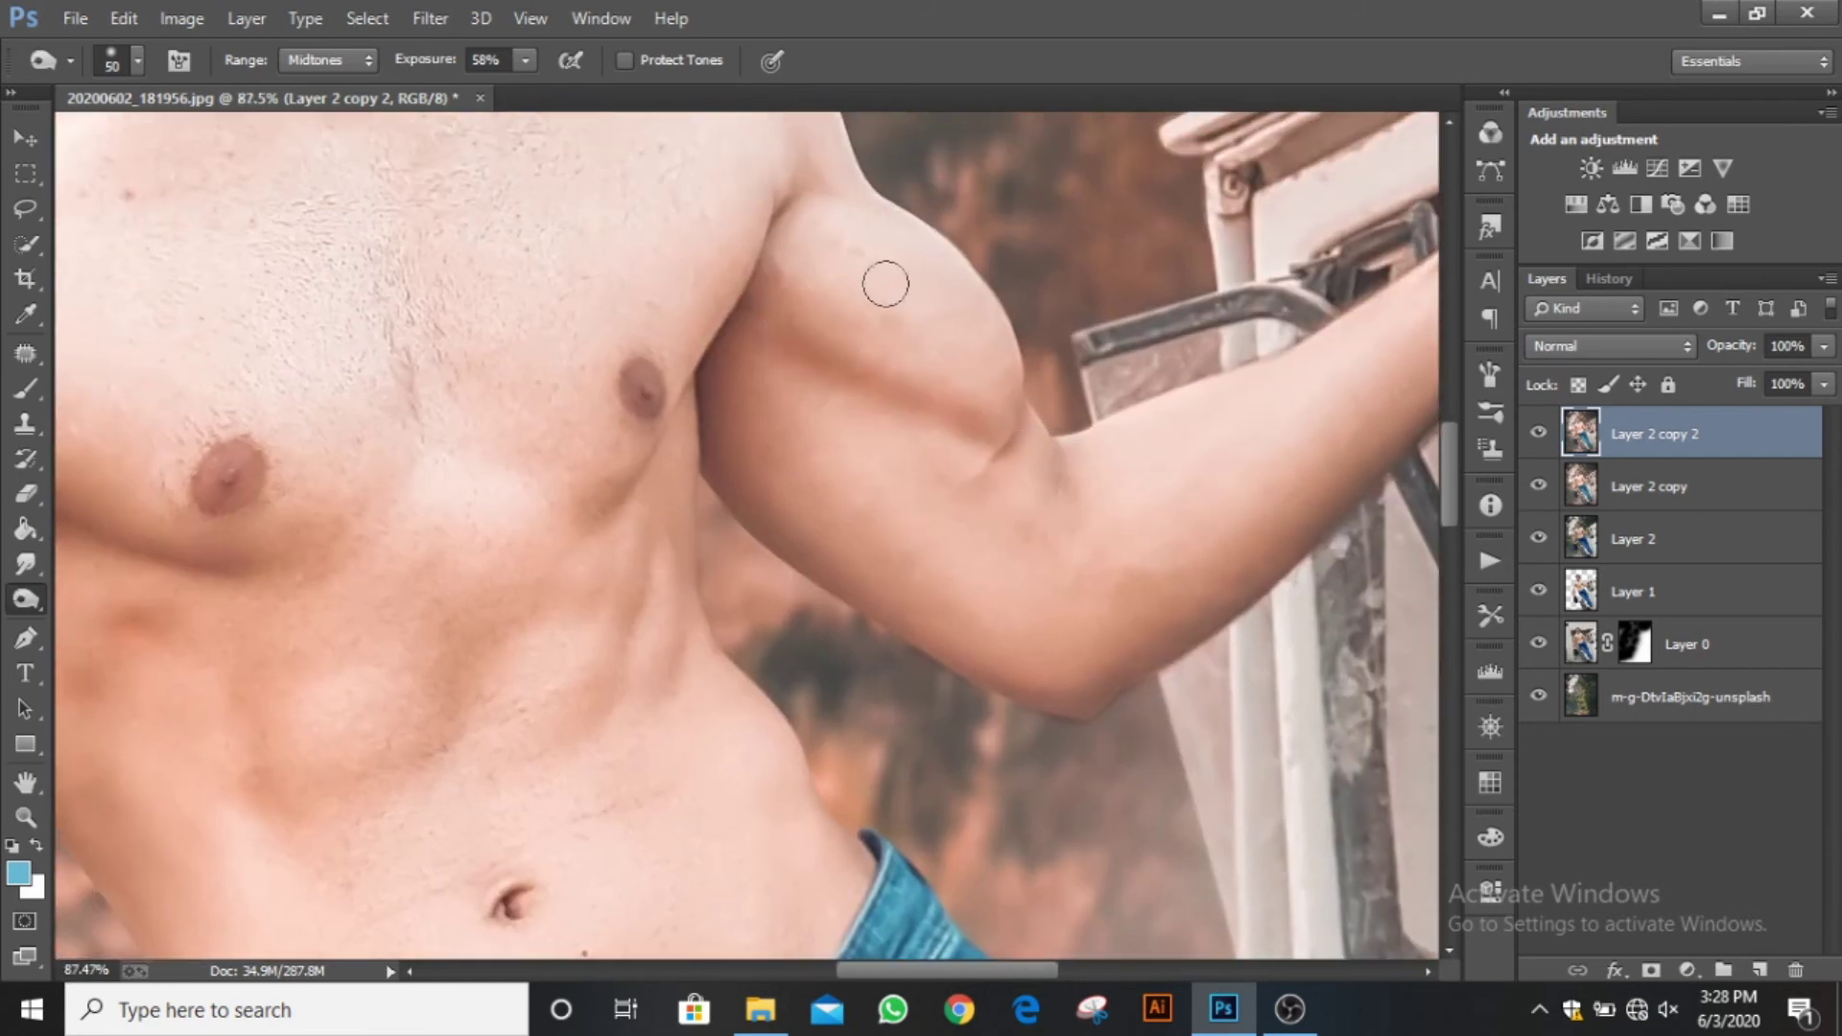
Lower the Burn exposure to 27% and darken the underside of the raised arm with a 45 px brush.
click(525, 60)
scroll(1130, 477, down, 3)
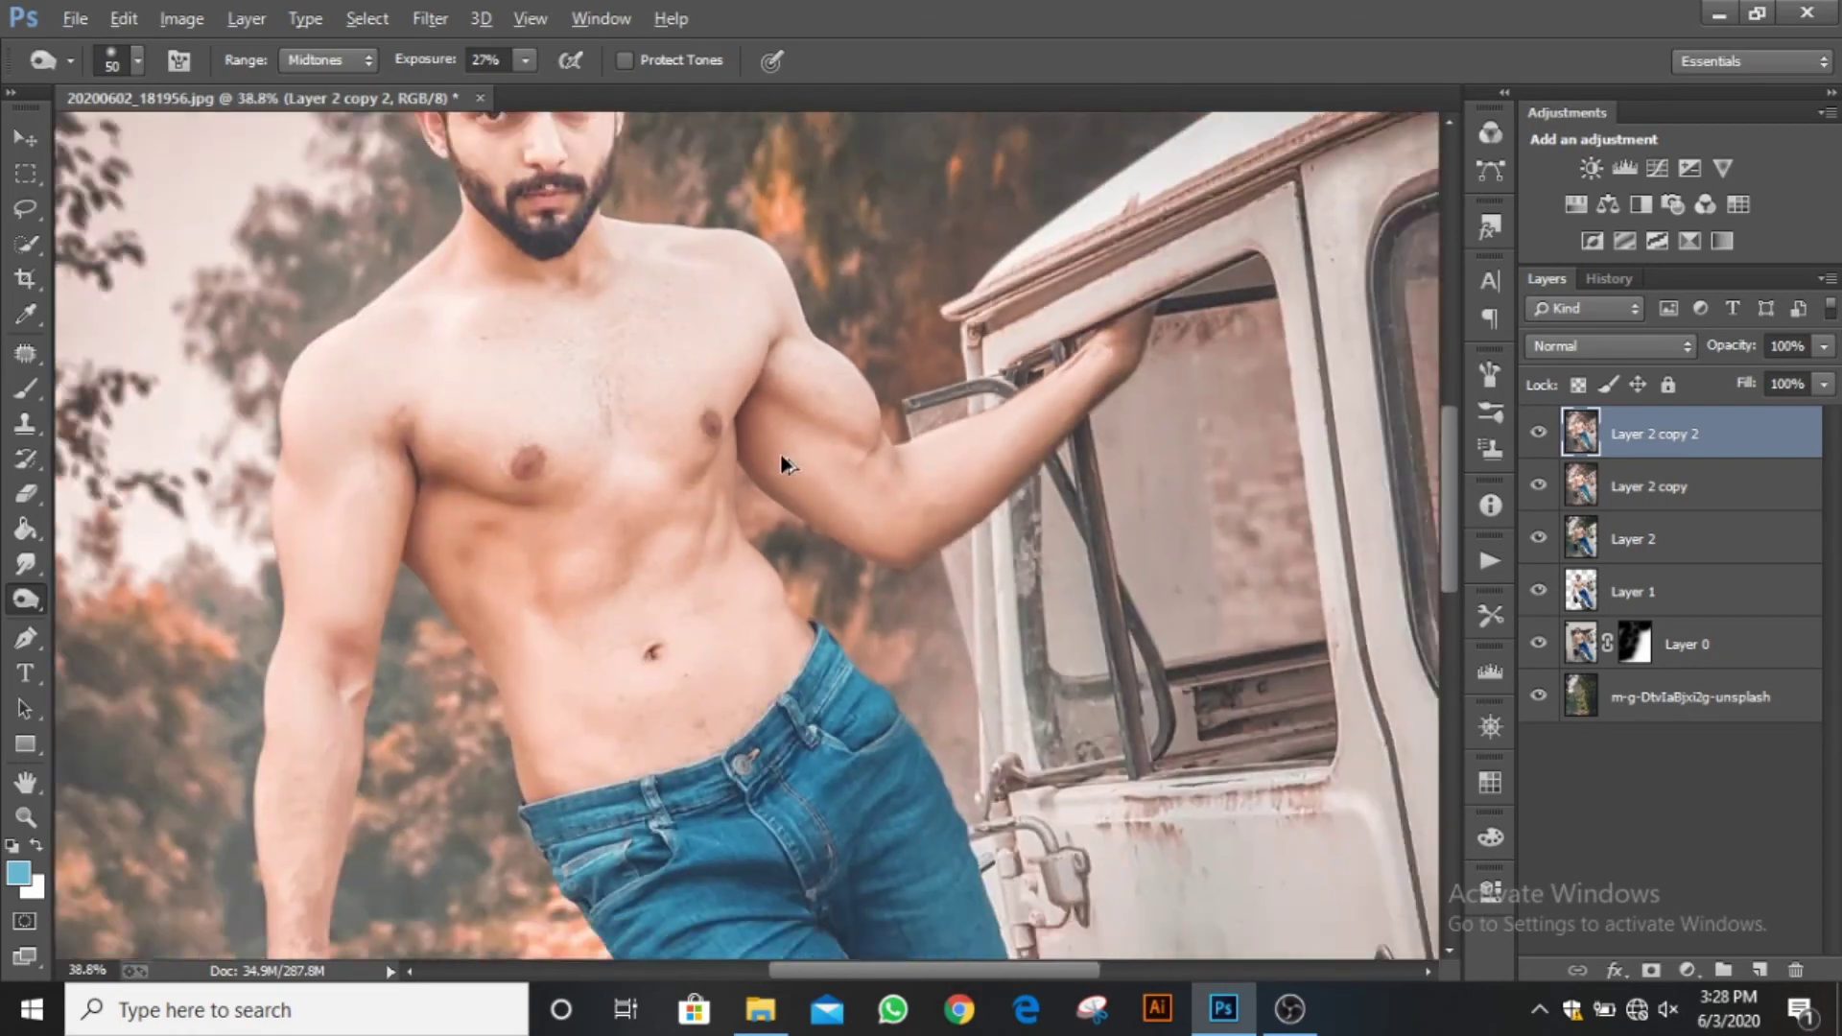
scroll(896, 502, up, 4)
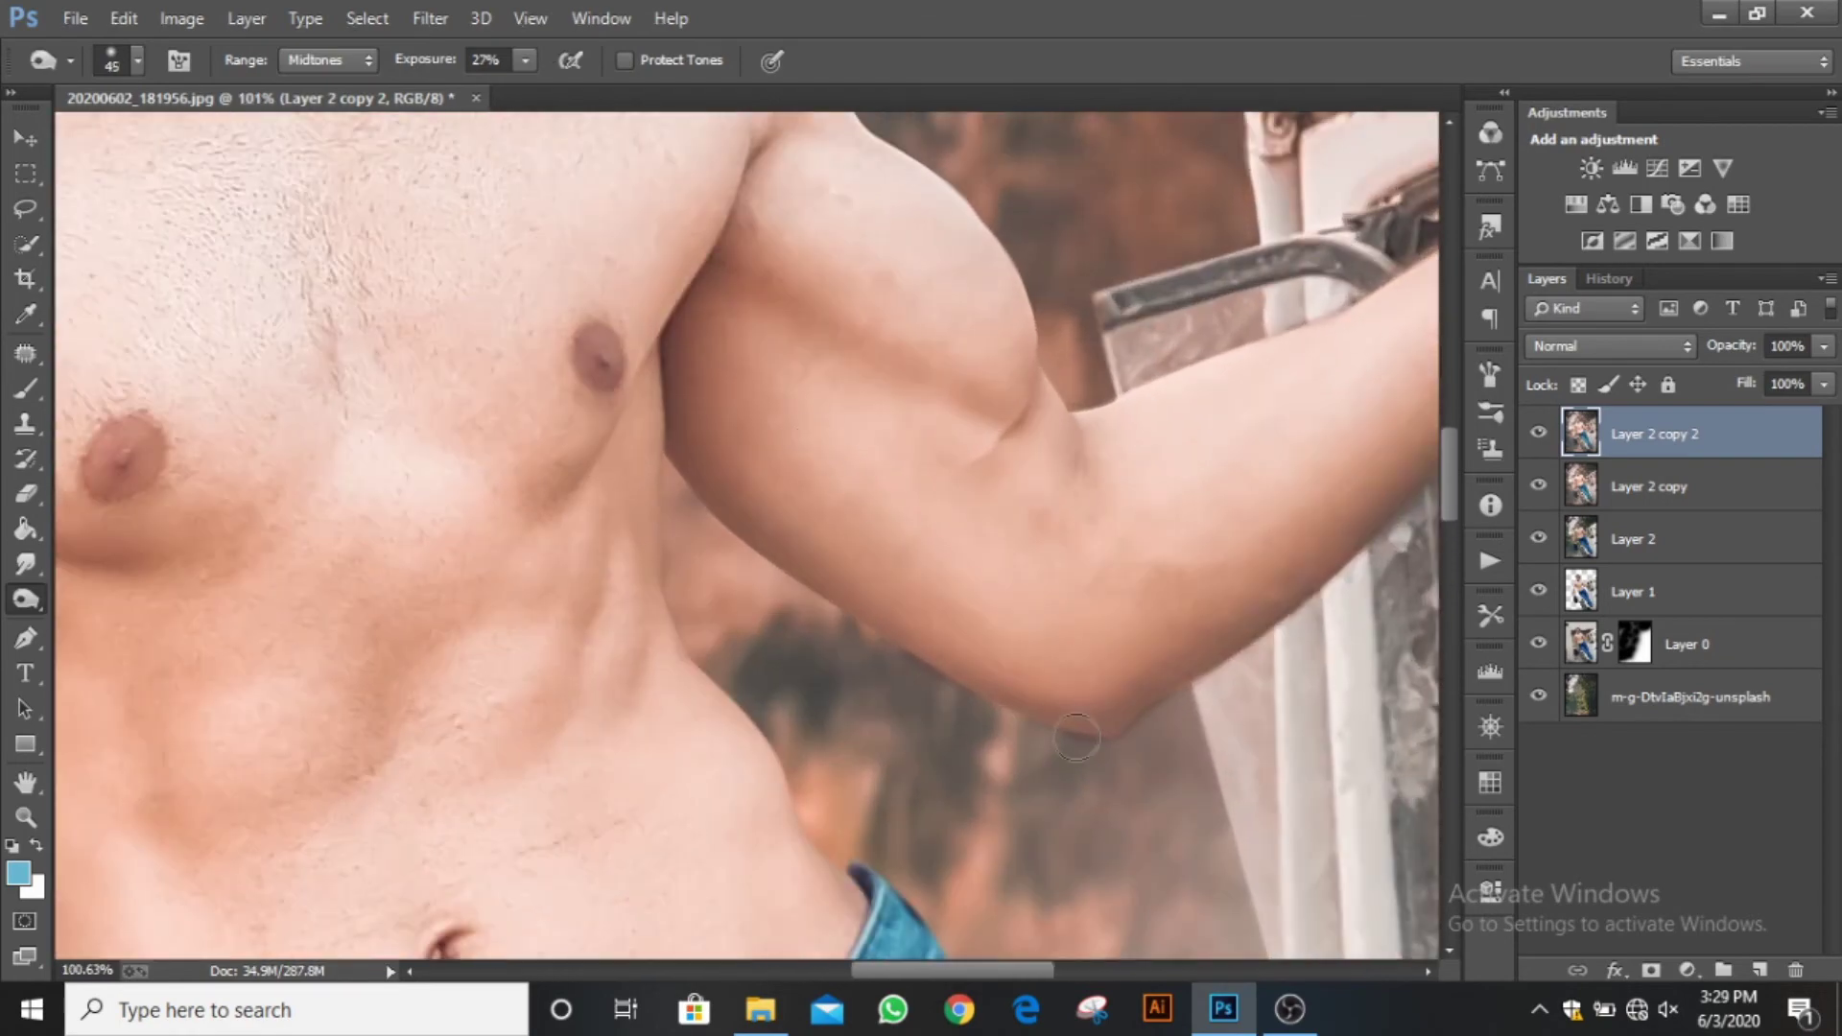
drag(832, 519, 582, 425)
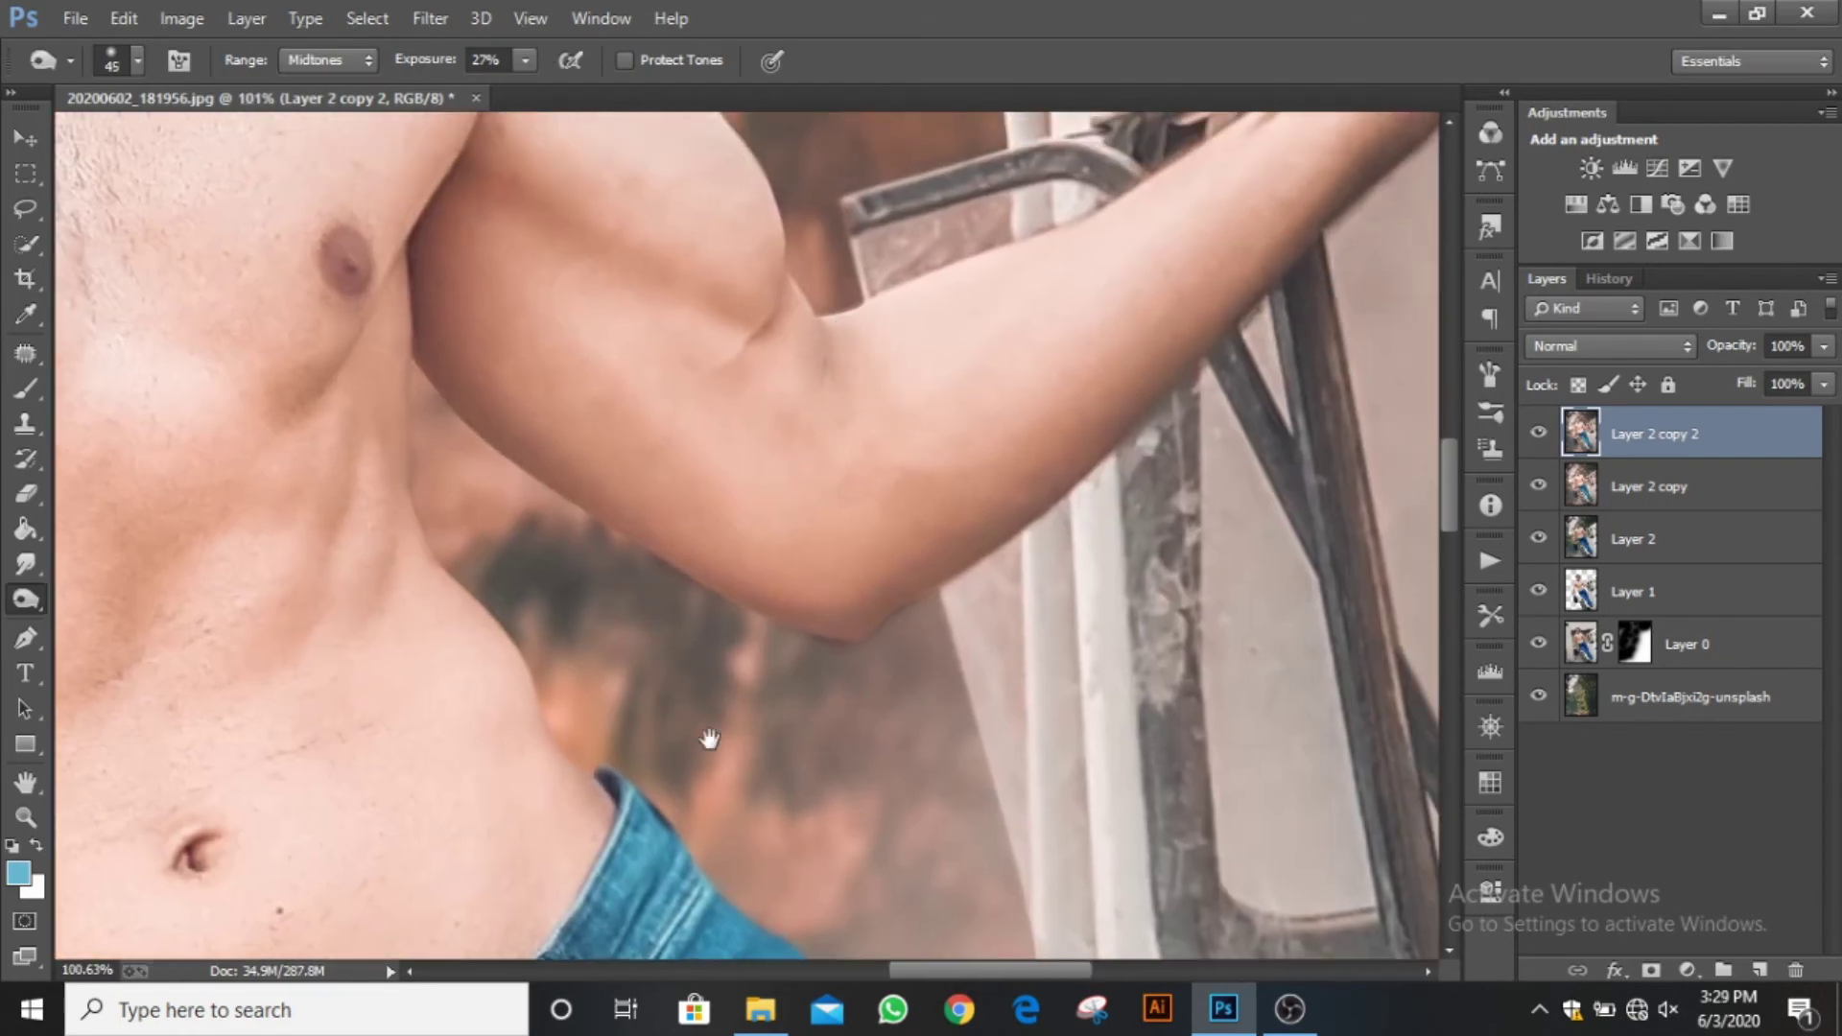
drag(599, 573, 694, 570)
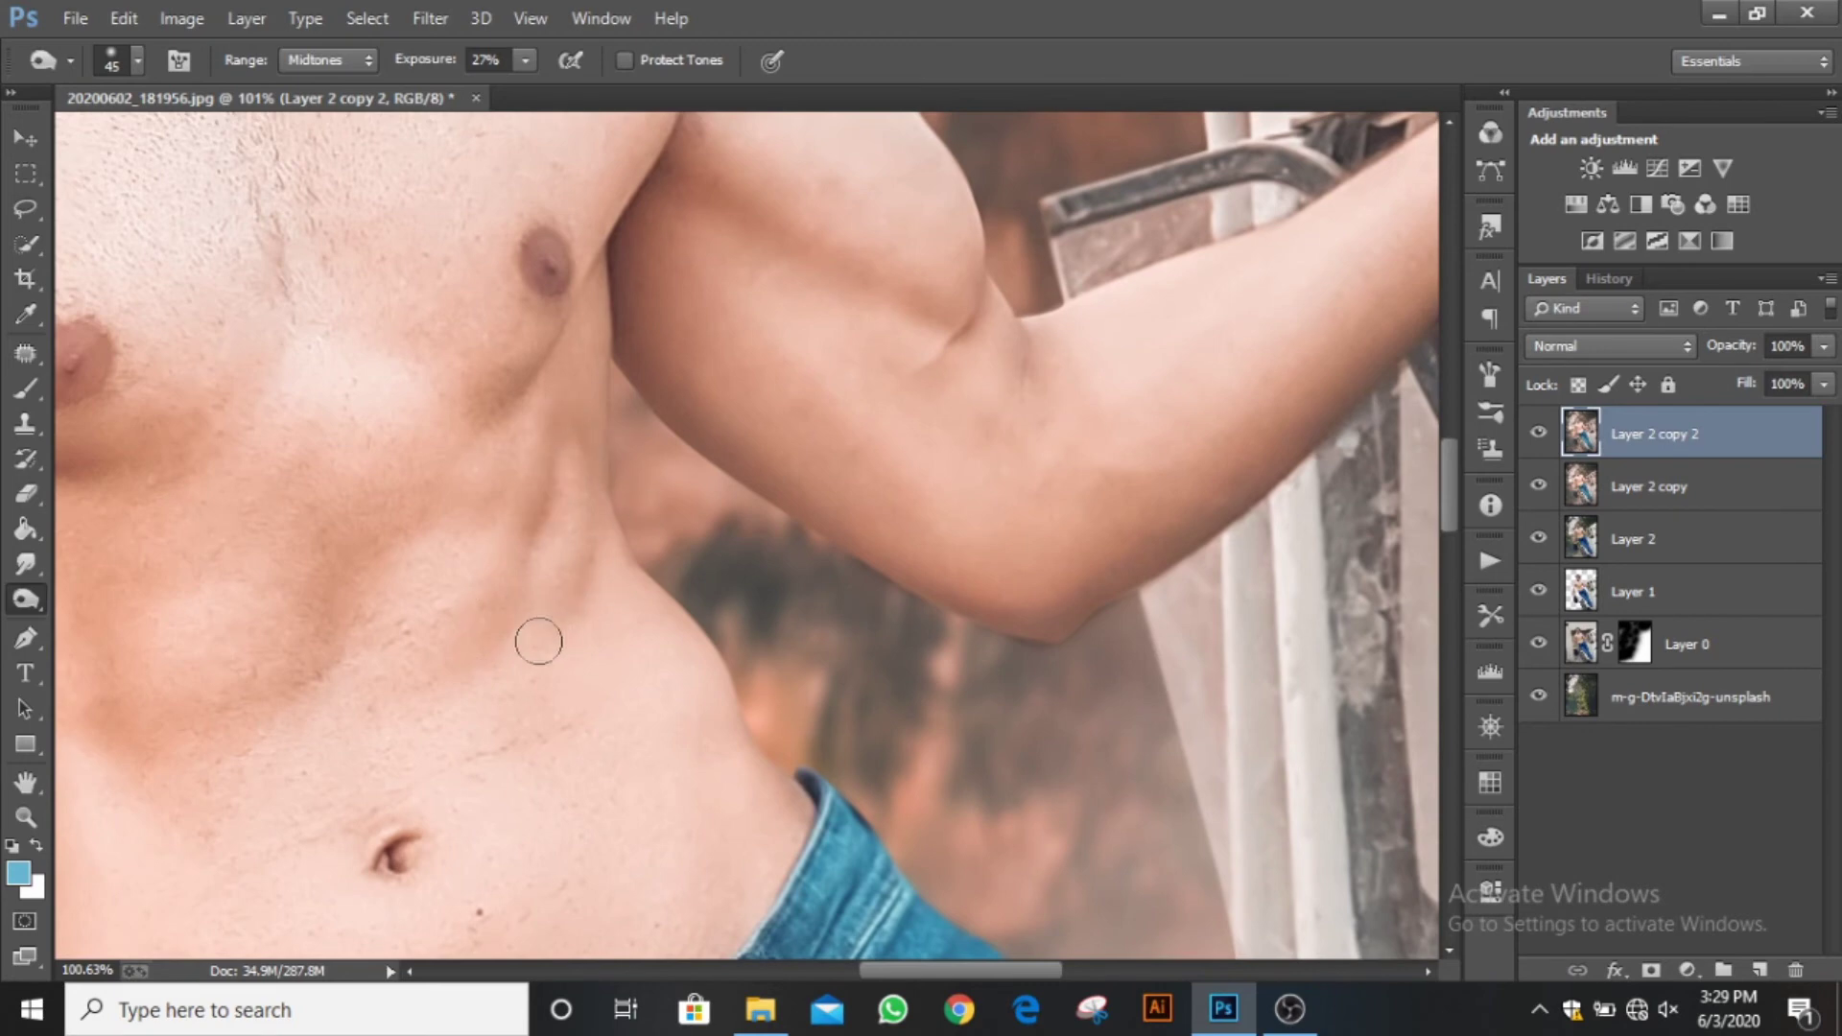
Burn the shading along the side abdominal muscles, the neck below the beard and the collarbone.
drag(728, 493, 972, 658)
drag(833, 480, 745, 551)
drag(534, 436, 1007, 745)
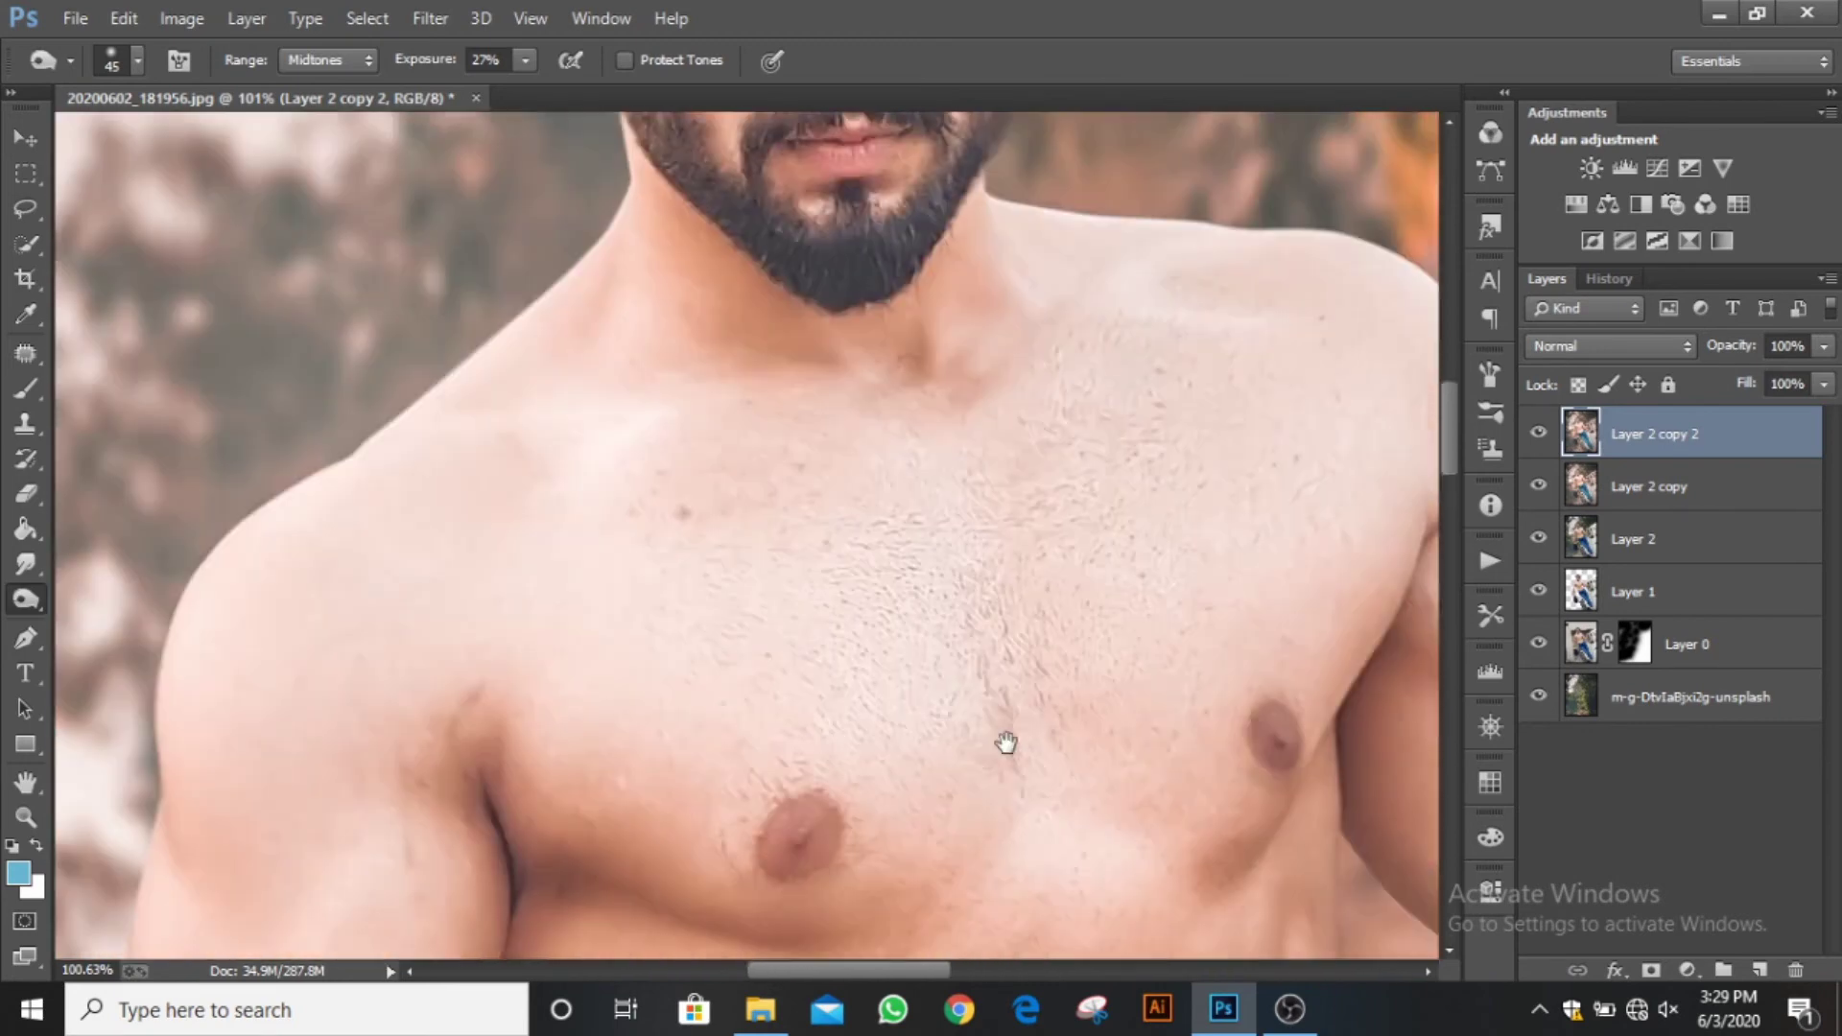
mouse_move(323, 696)
mouse_down()
mouse_move(550, 364)
mouse_move(448, 532)
mouse_up()
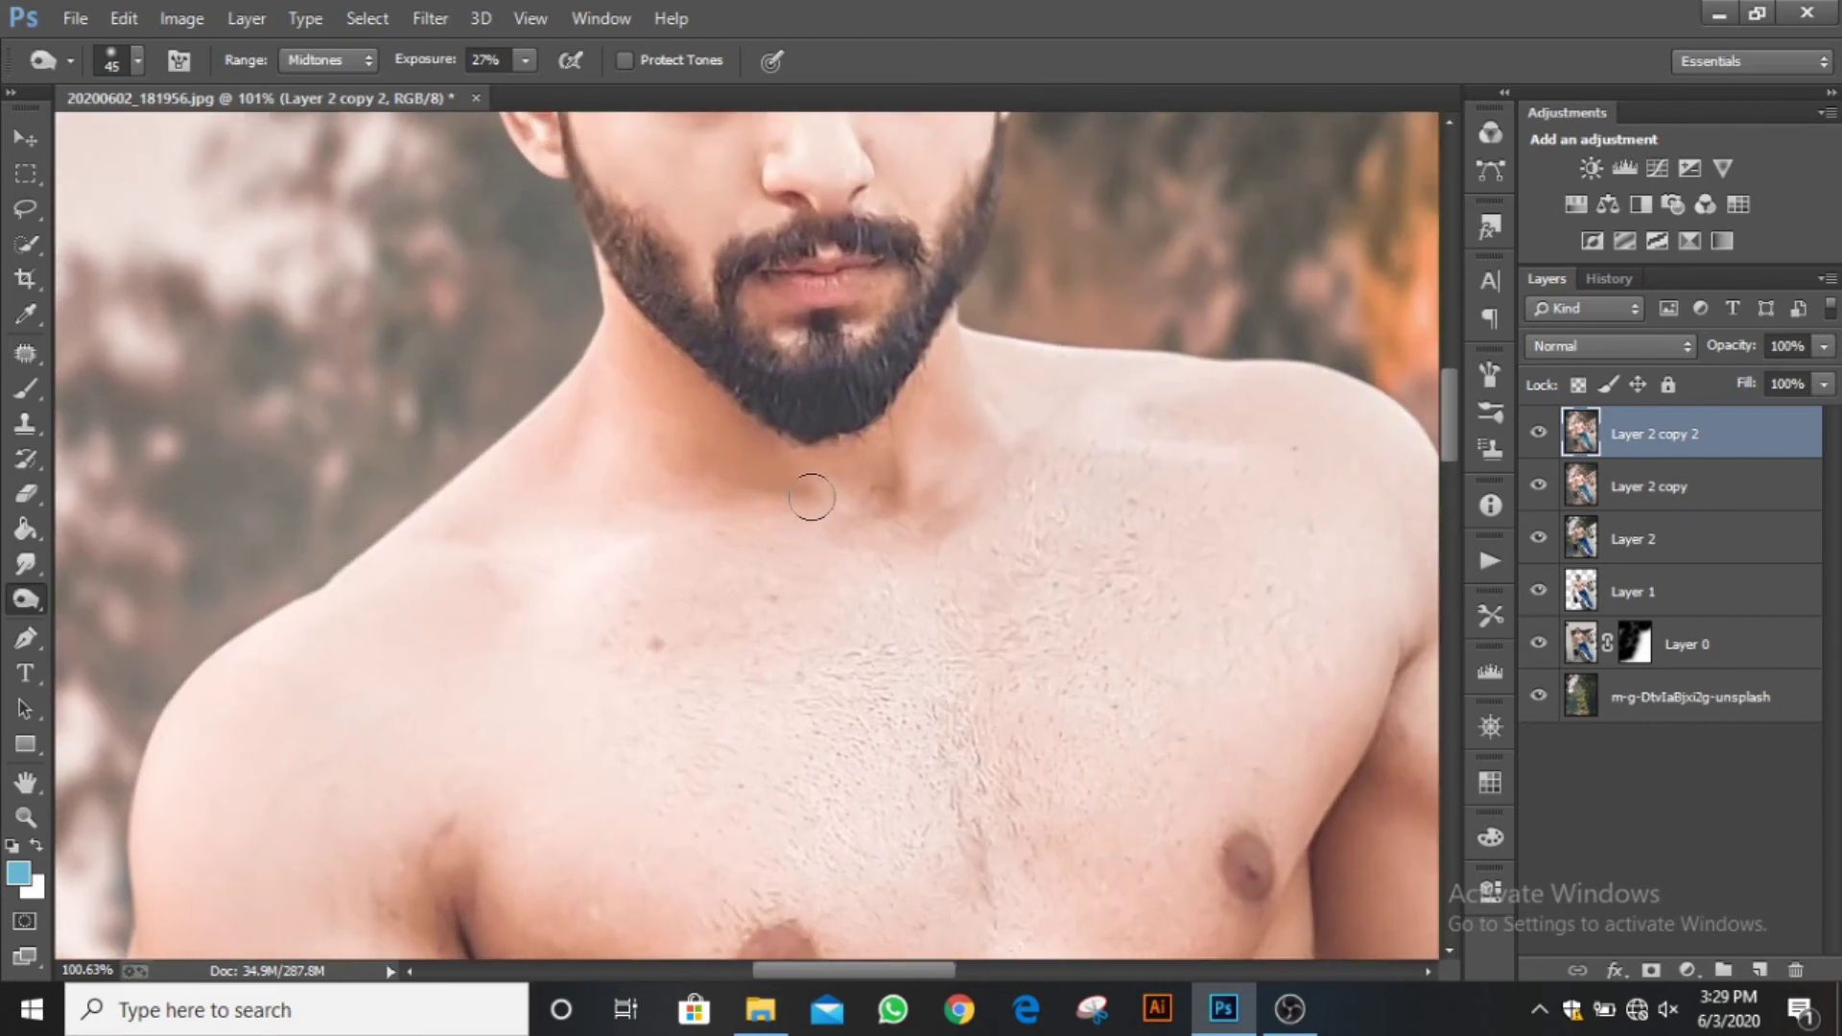
drag(811, 497, 601, 440)
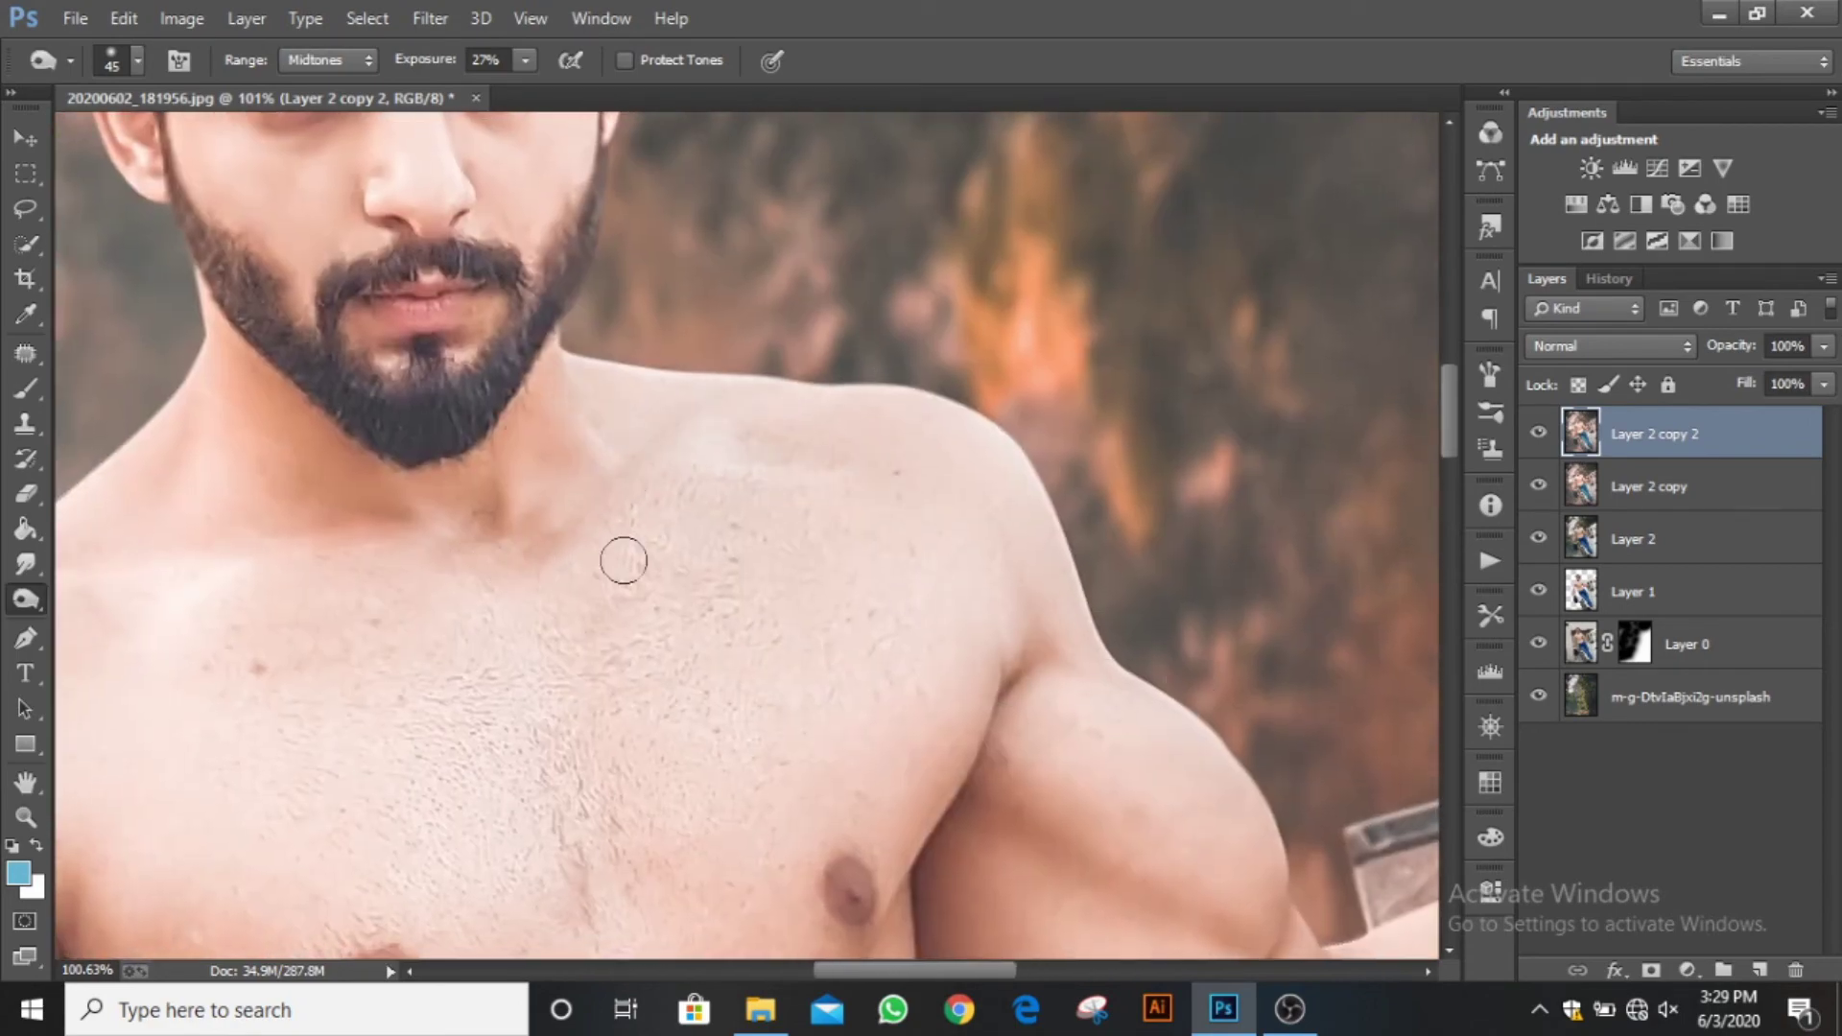
mouse_move(581, 525)
mouse_down()
mouse_move(538, 535)
mouse_move(806, 173)
mouse_up()
Burn the crease beneath the chest muscle and the contours of the lowered arm.
scroll(287, 595, down, 9)
scroll(623, 506, up, 10)
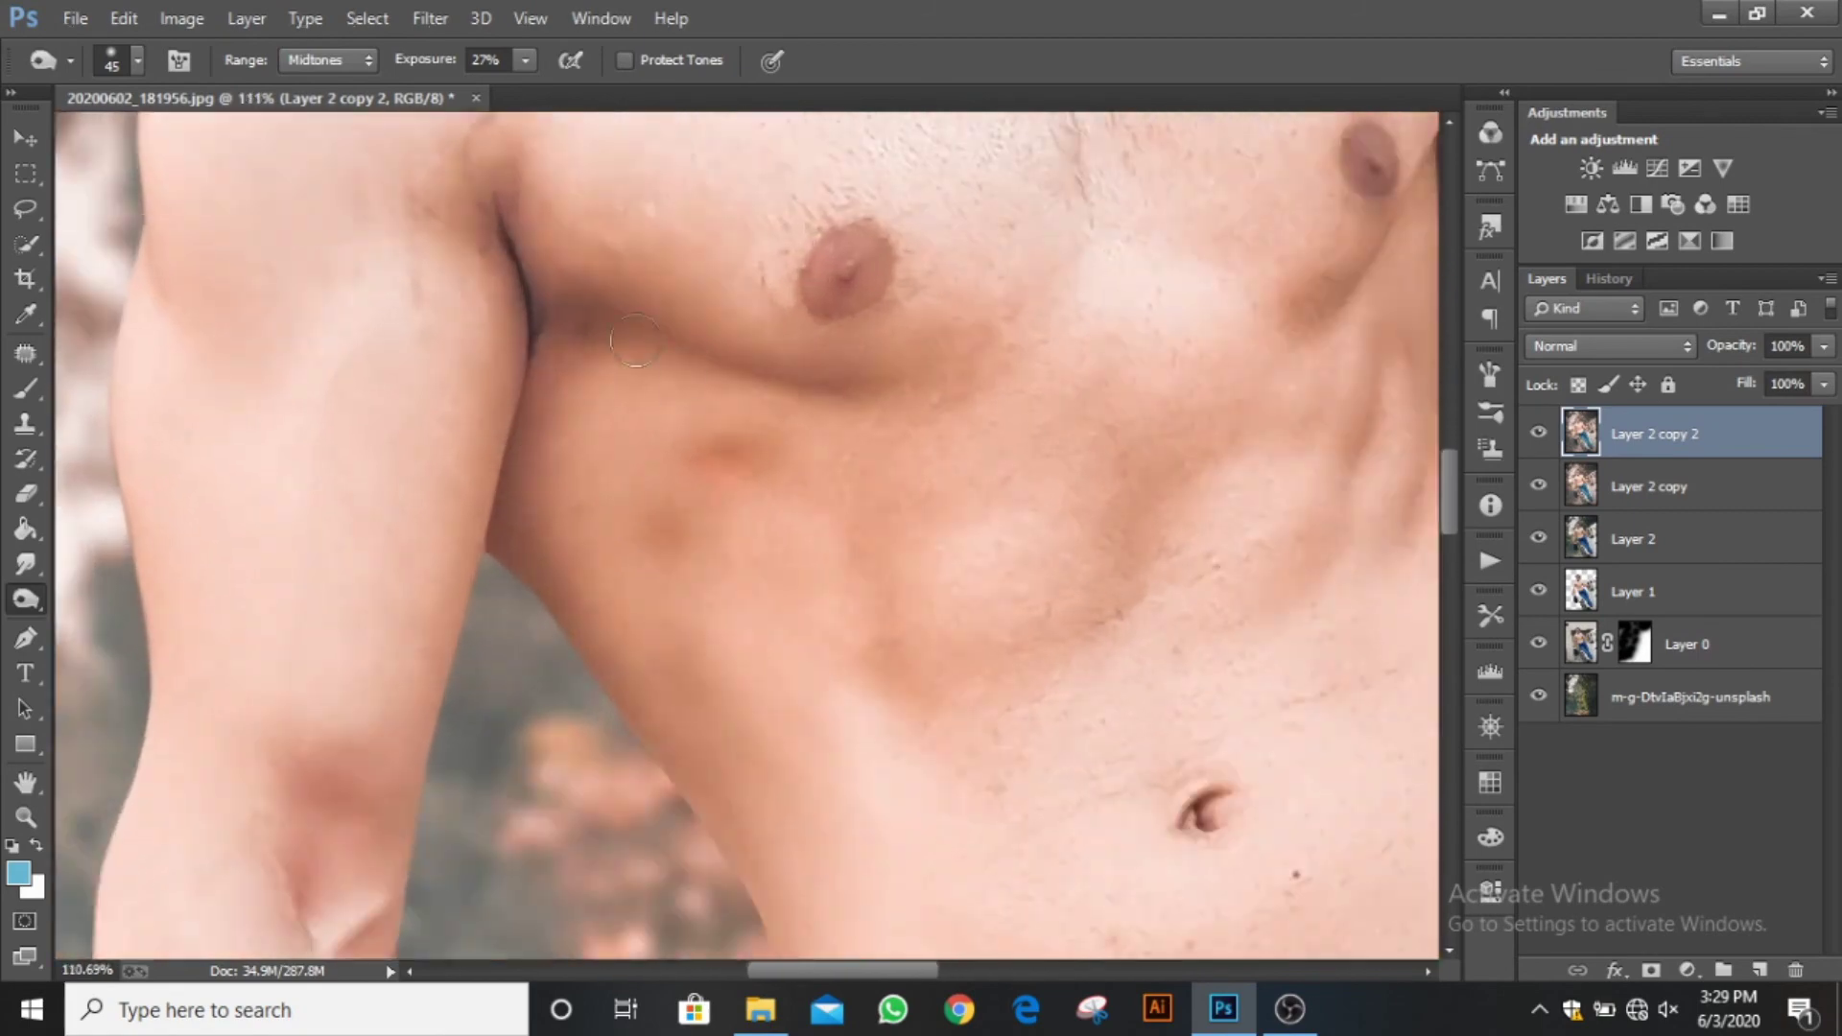
drag(635, 341, 776, 364)
drag(387, 567, 675, 946)
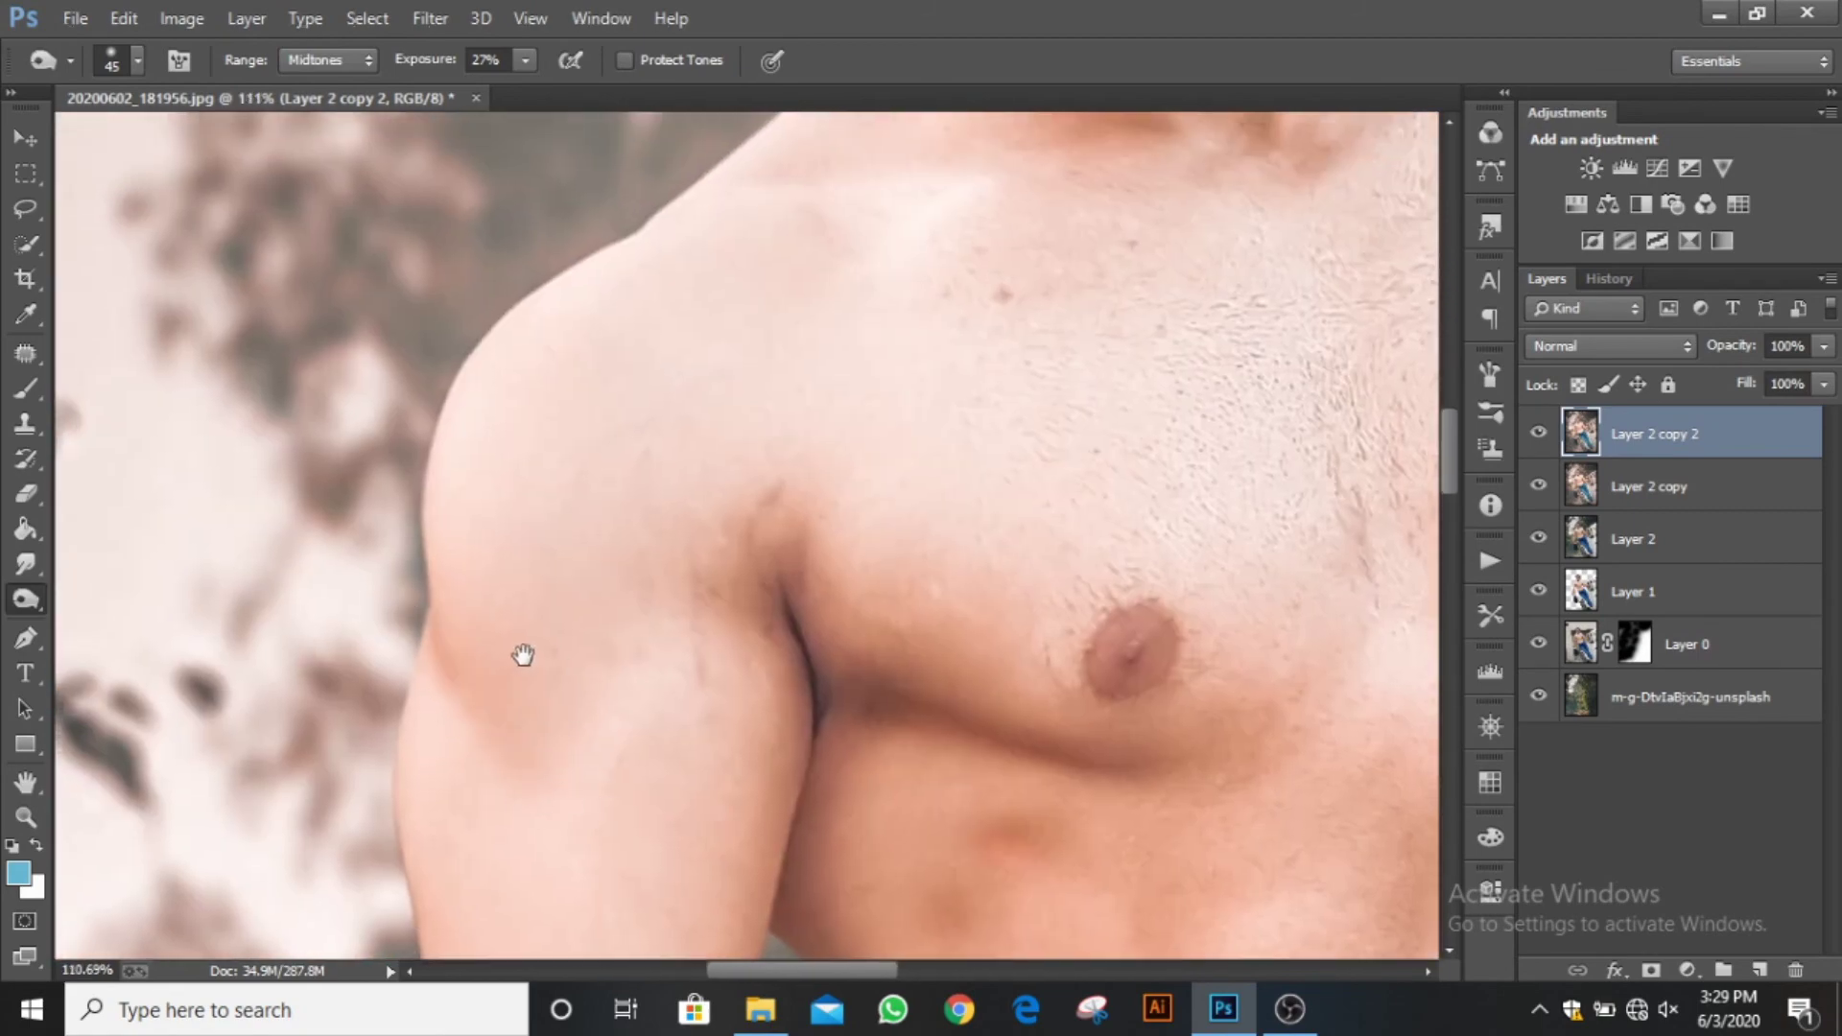
drag(523, 655, 567, 266)
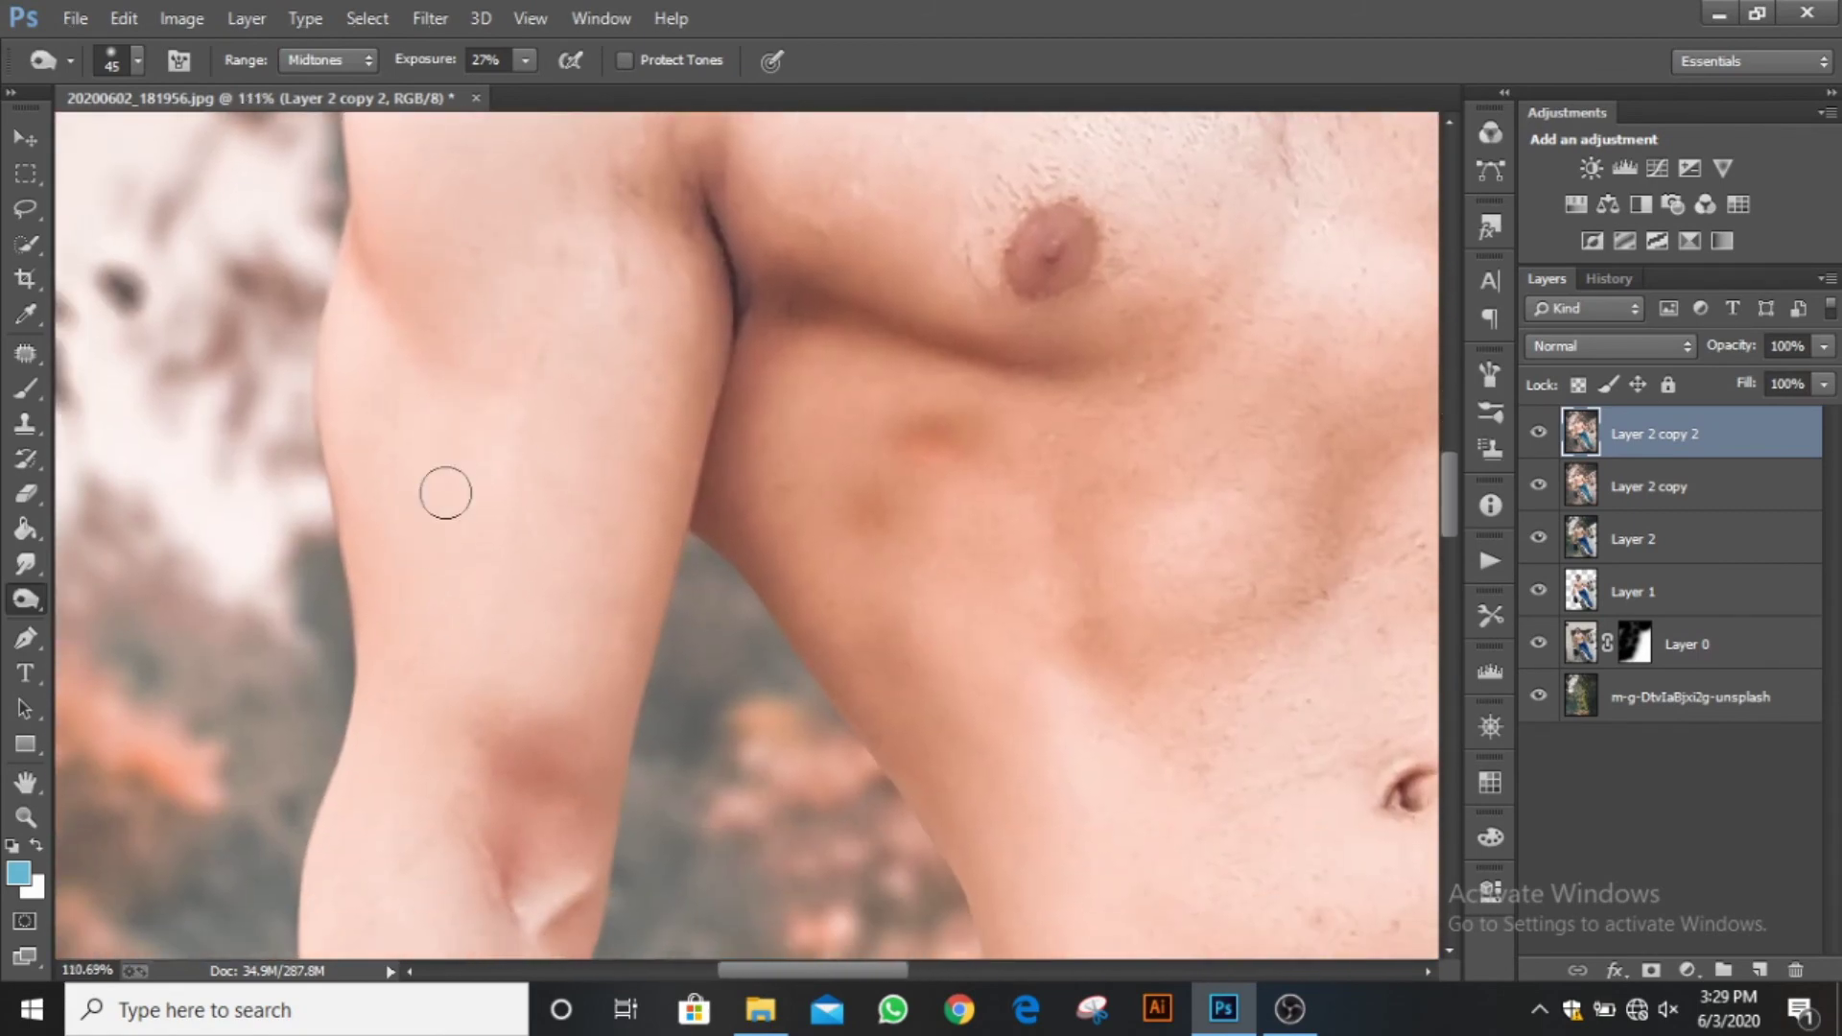
drag(461, 459, 452, 366)
drag(428, 596, 448, 336)
key(ctrl+0)
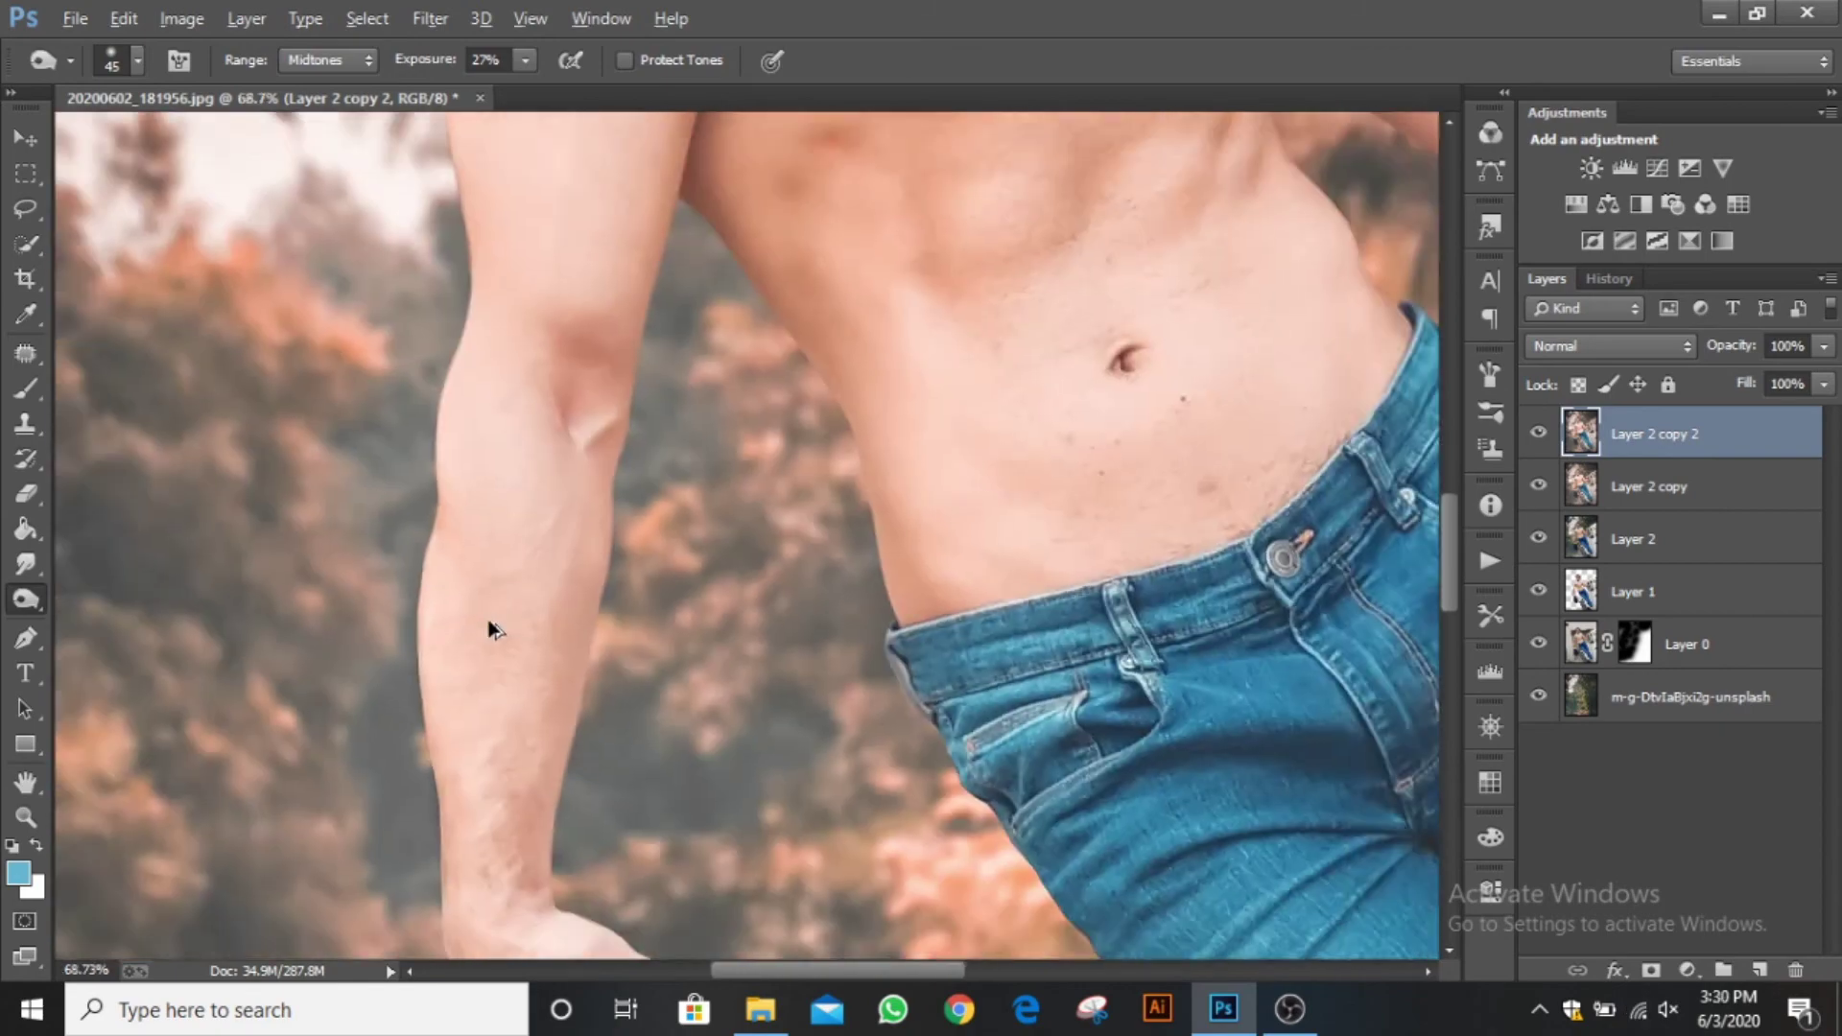
Burn the abdominal muscle contours above and around the navel.
scroll(801, 687, up, 6)
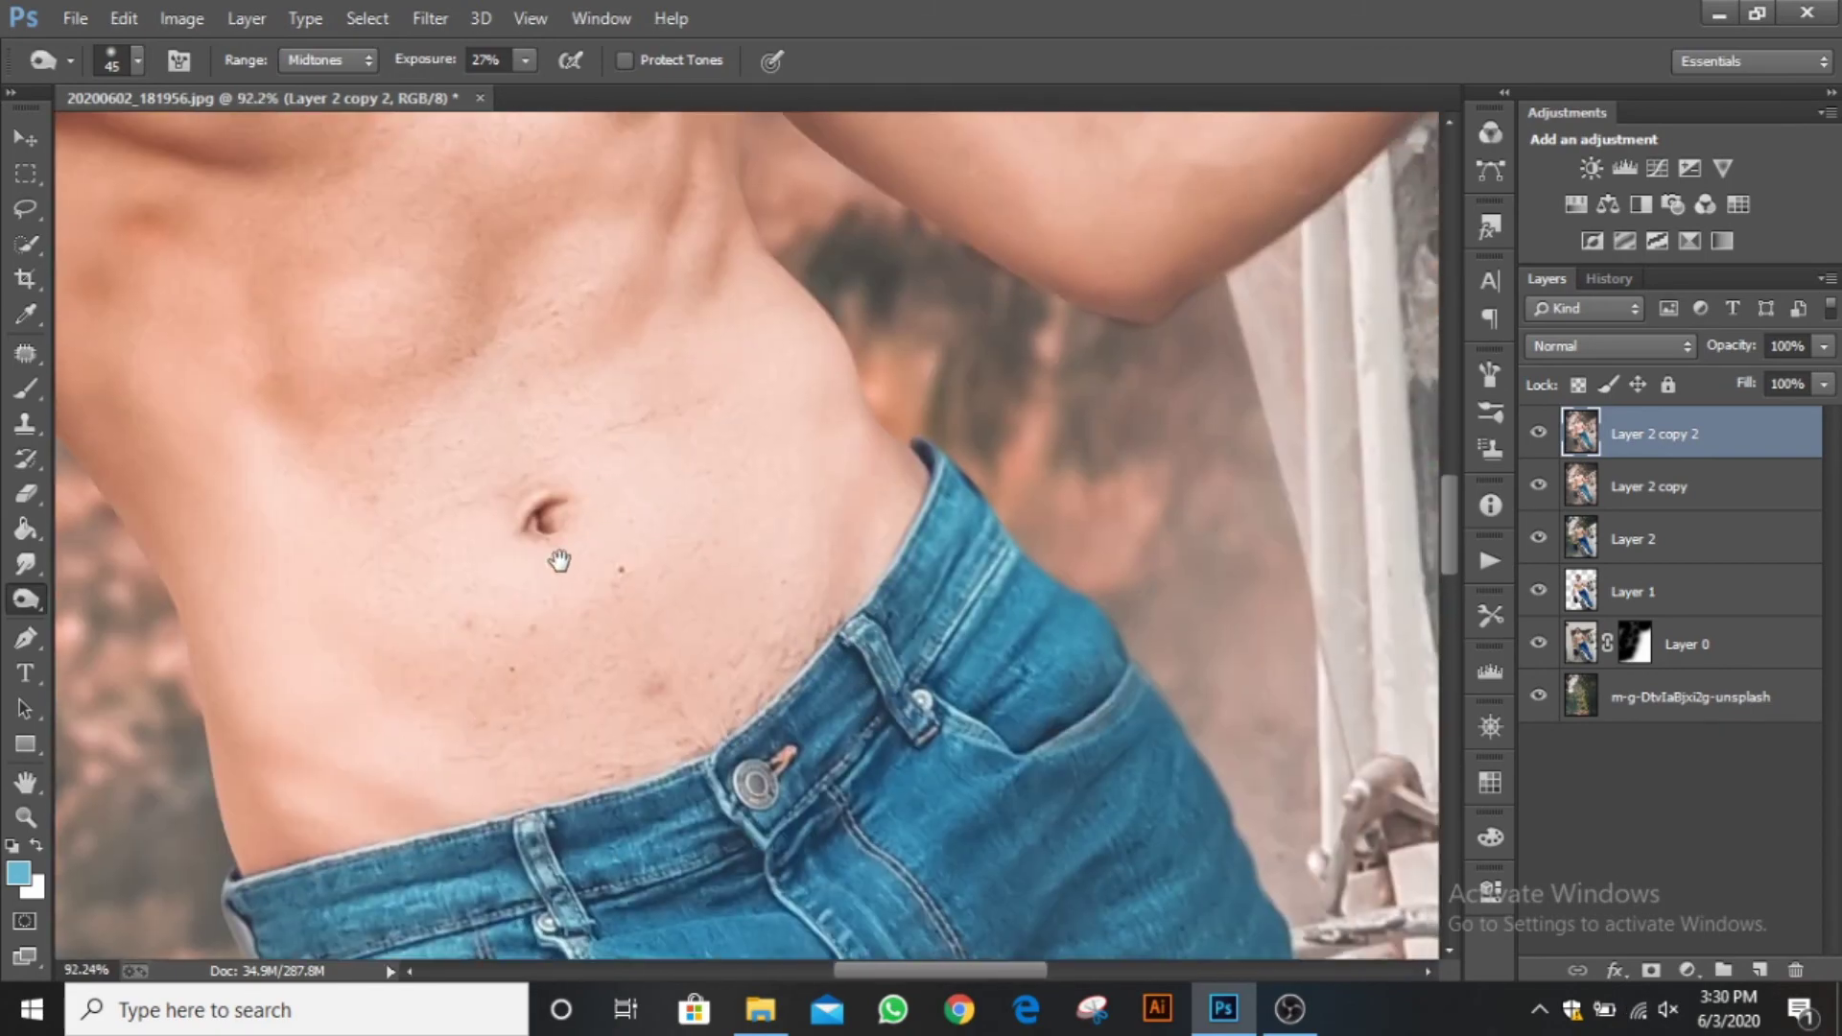
mouse_move(559, 560)
mouse_down()
mouse_move(663, 909)
mouse_move(684, 776)
mouse_up()
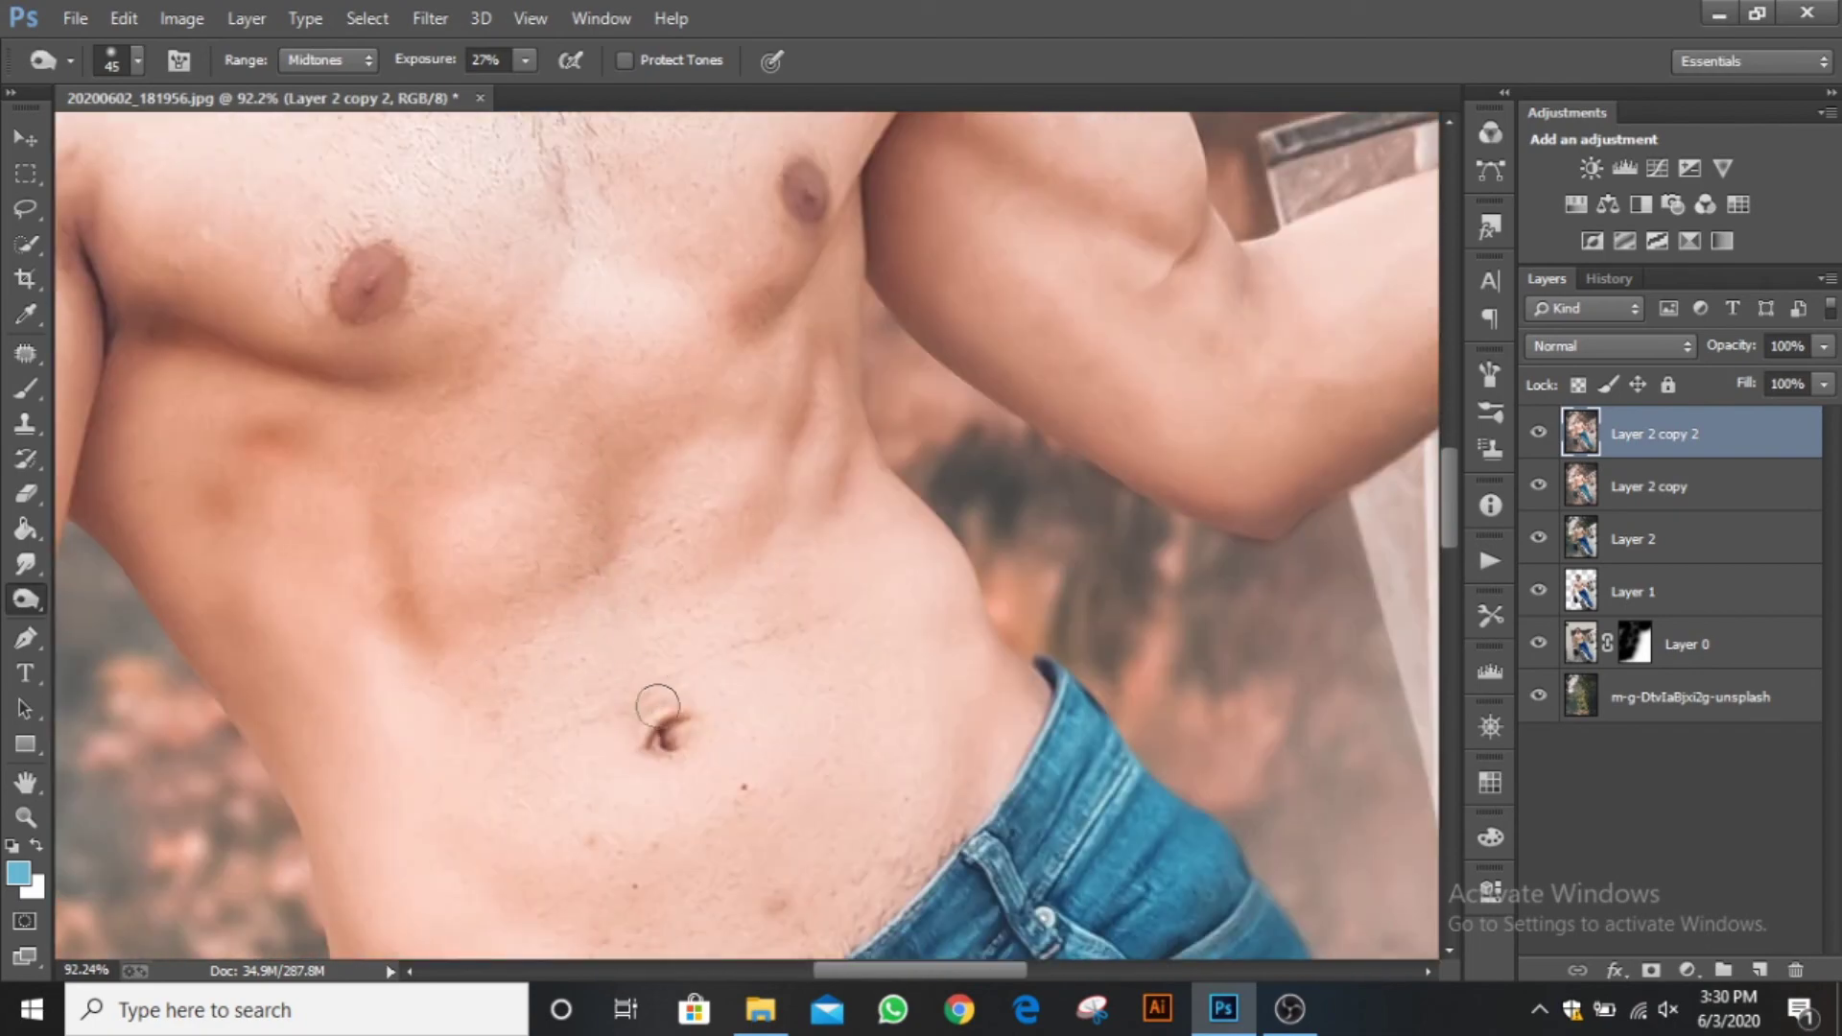
scroll(680, 733, down, 7)
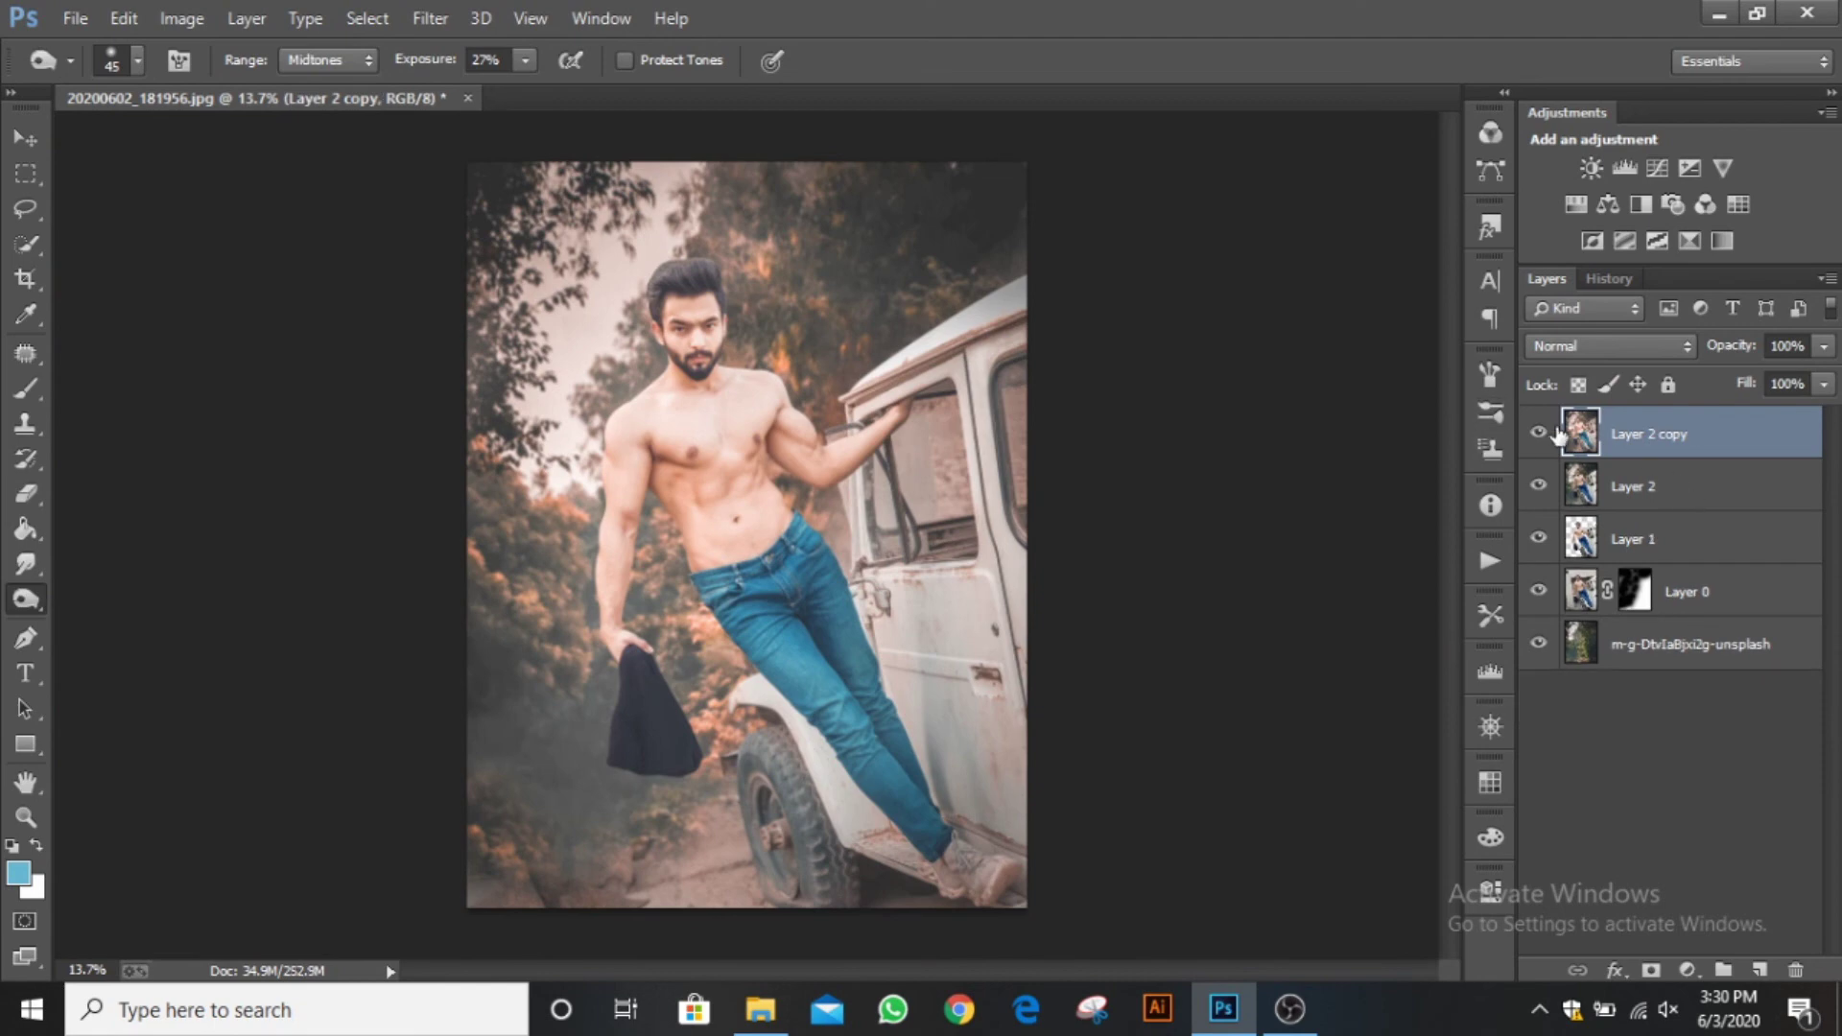
On a duplicate of Layer 2 copy, apply Camera Raw sharpening of 14 and luminance noise reduction of 17.
click(430, 18)
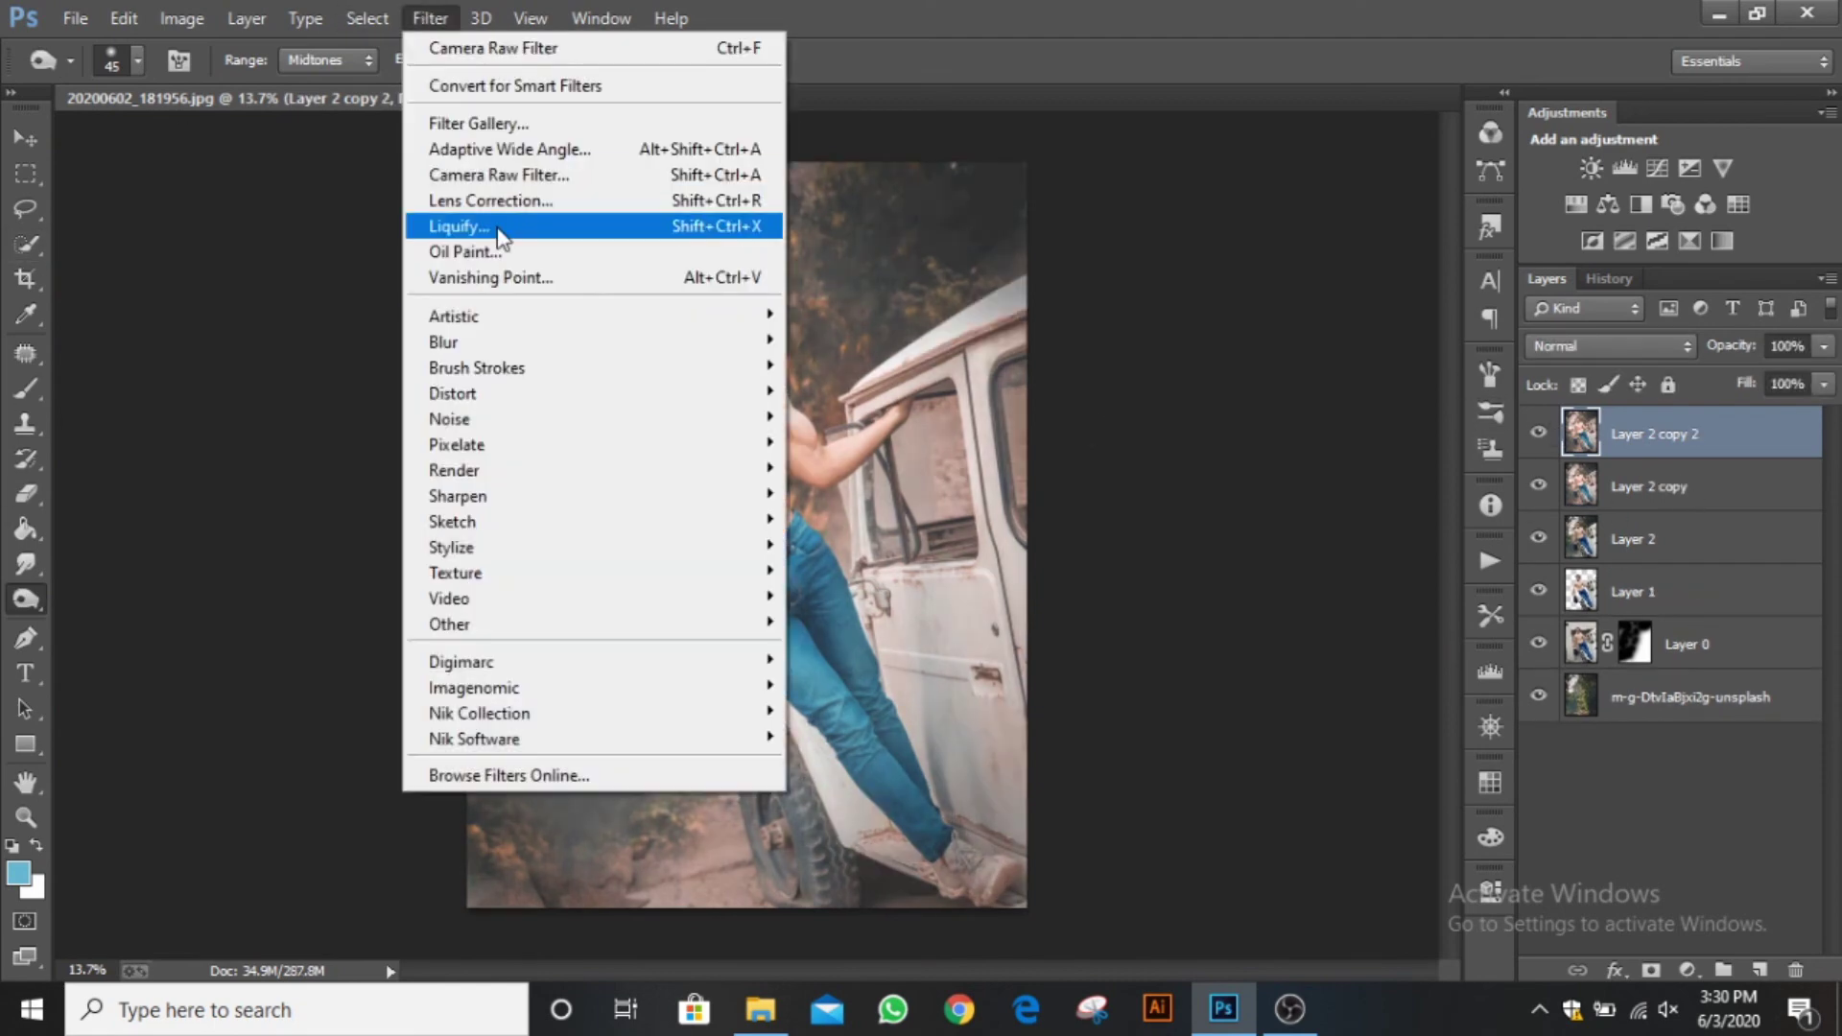
click(460, 176)
click(1519, 295)
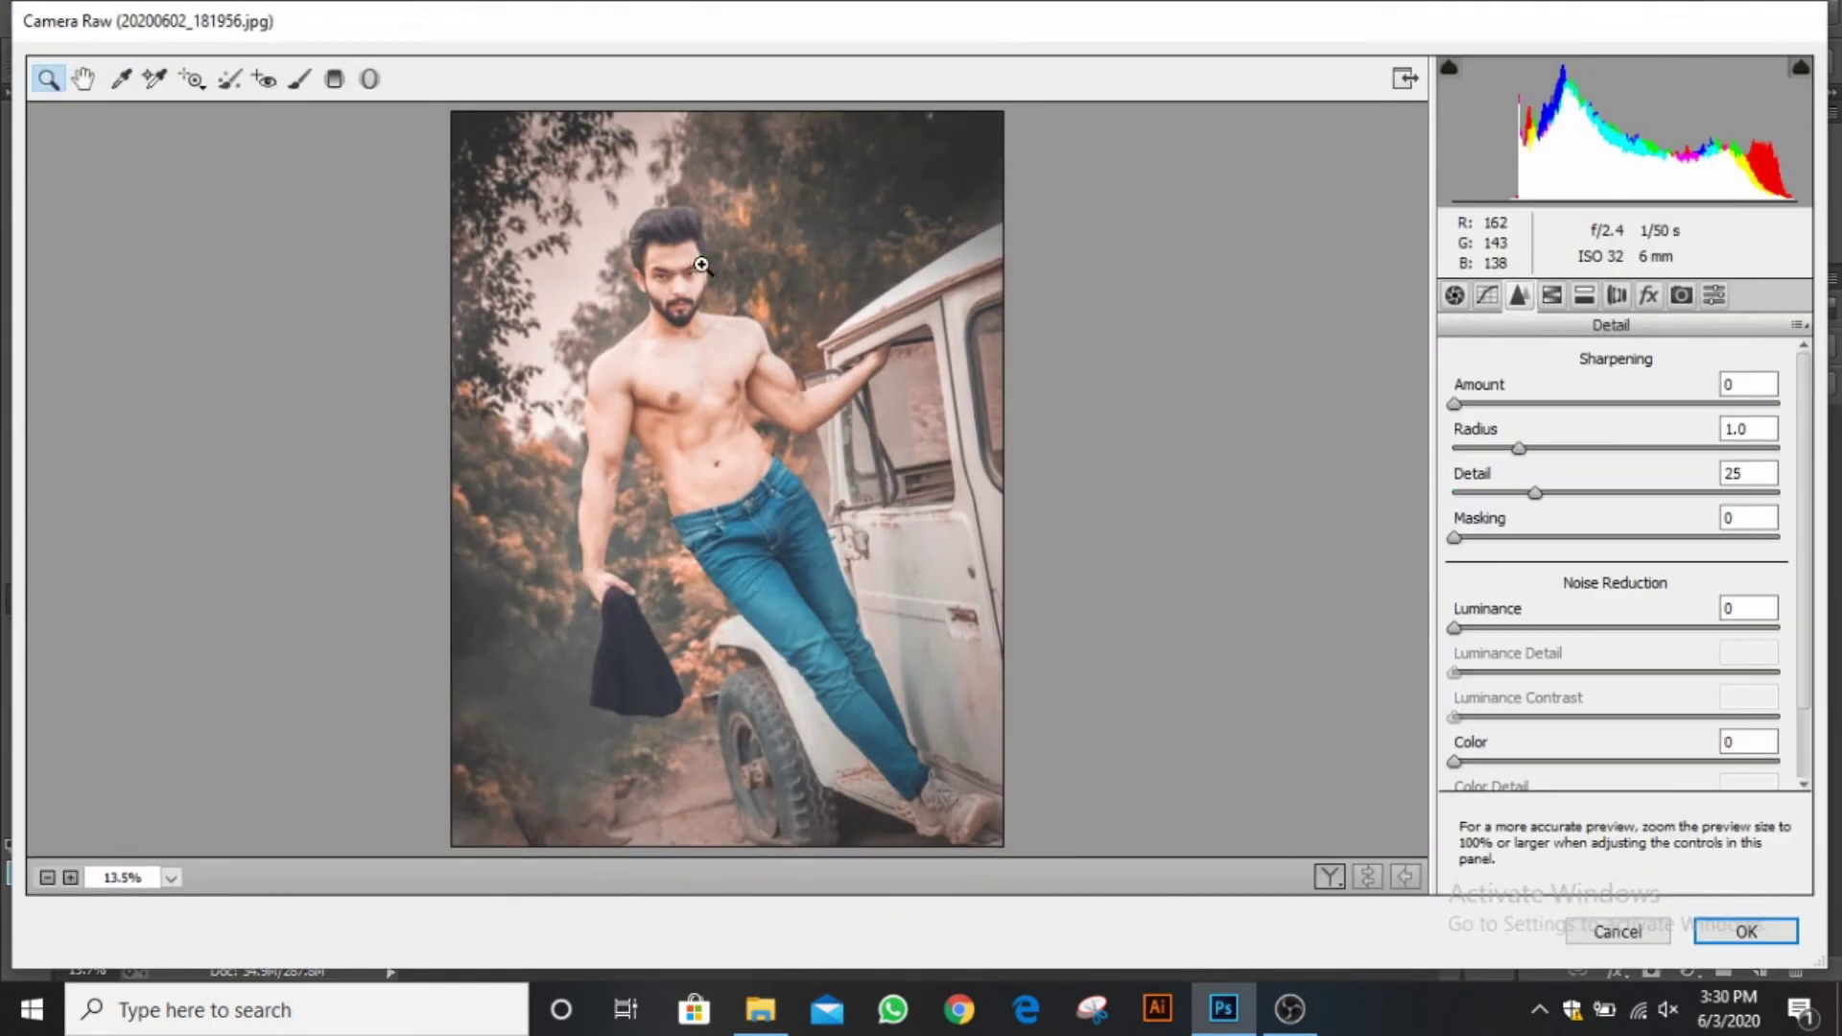
scroll(959, 317, up, 3)
drag(1456, 404, 1500, 403)
drag(1492, 628, 1507, 628)
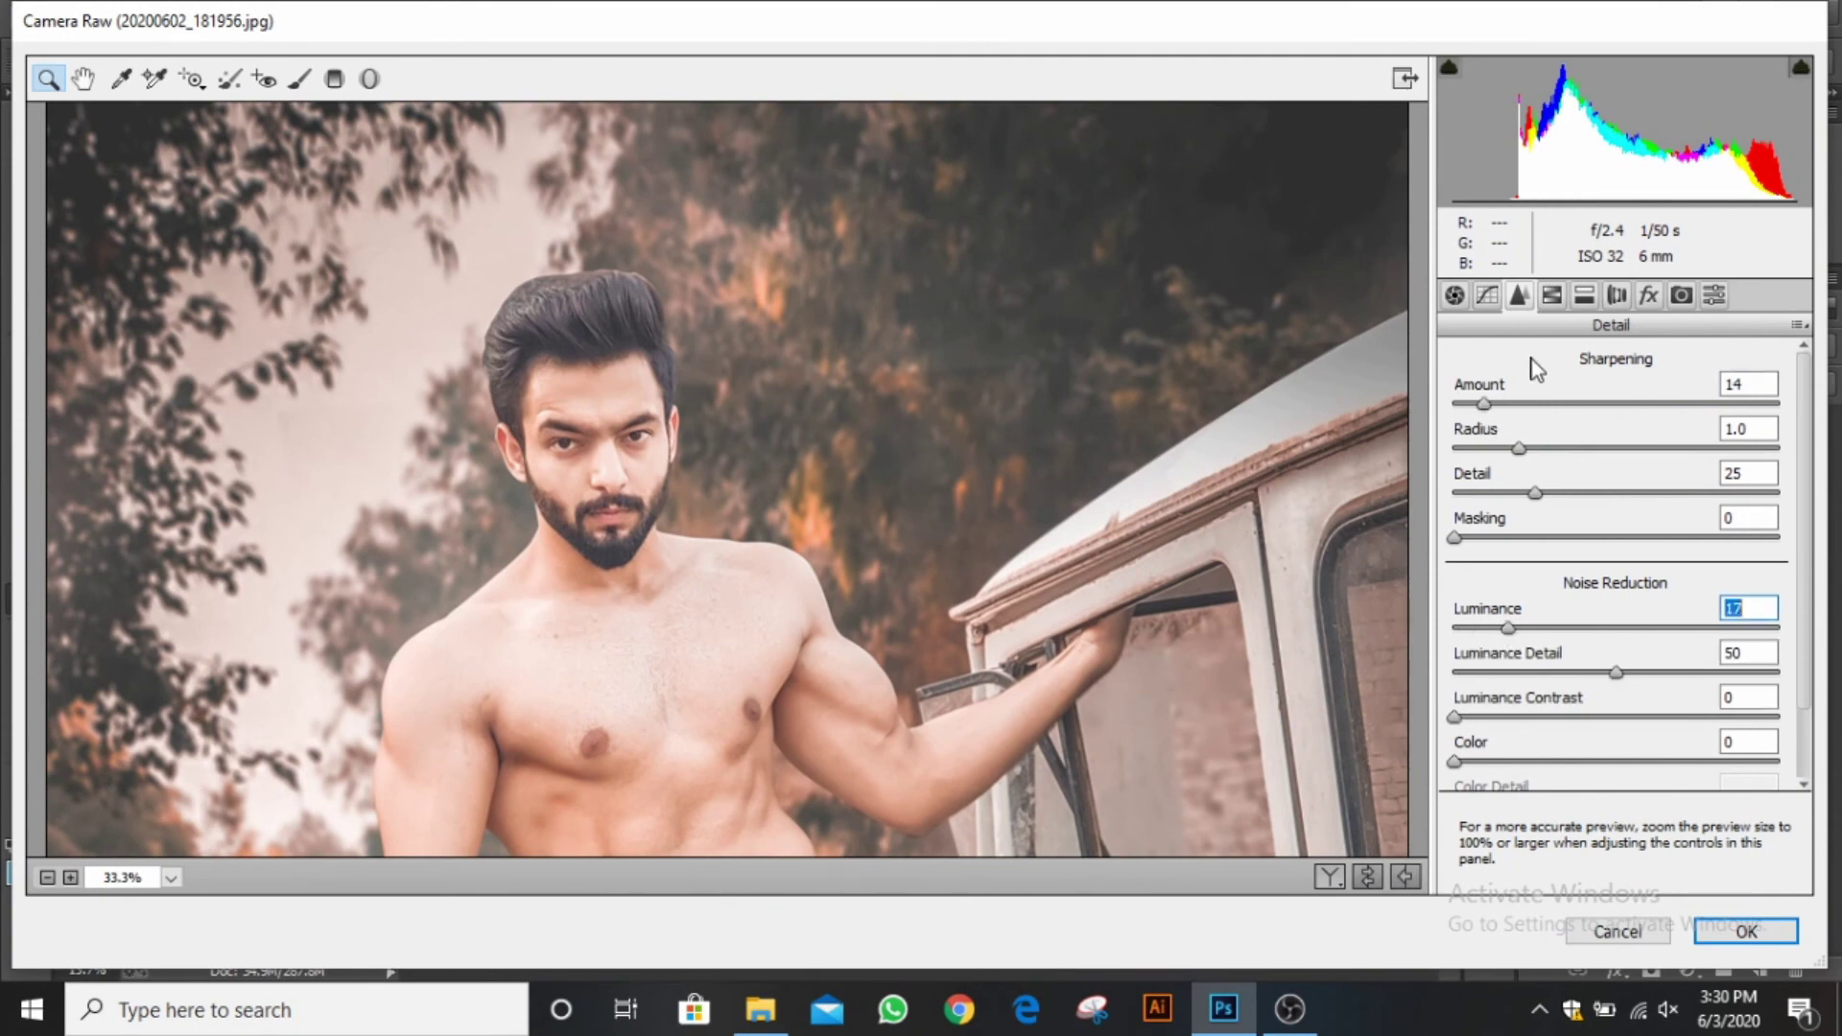
key(ctrl+alt+4)
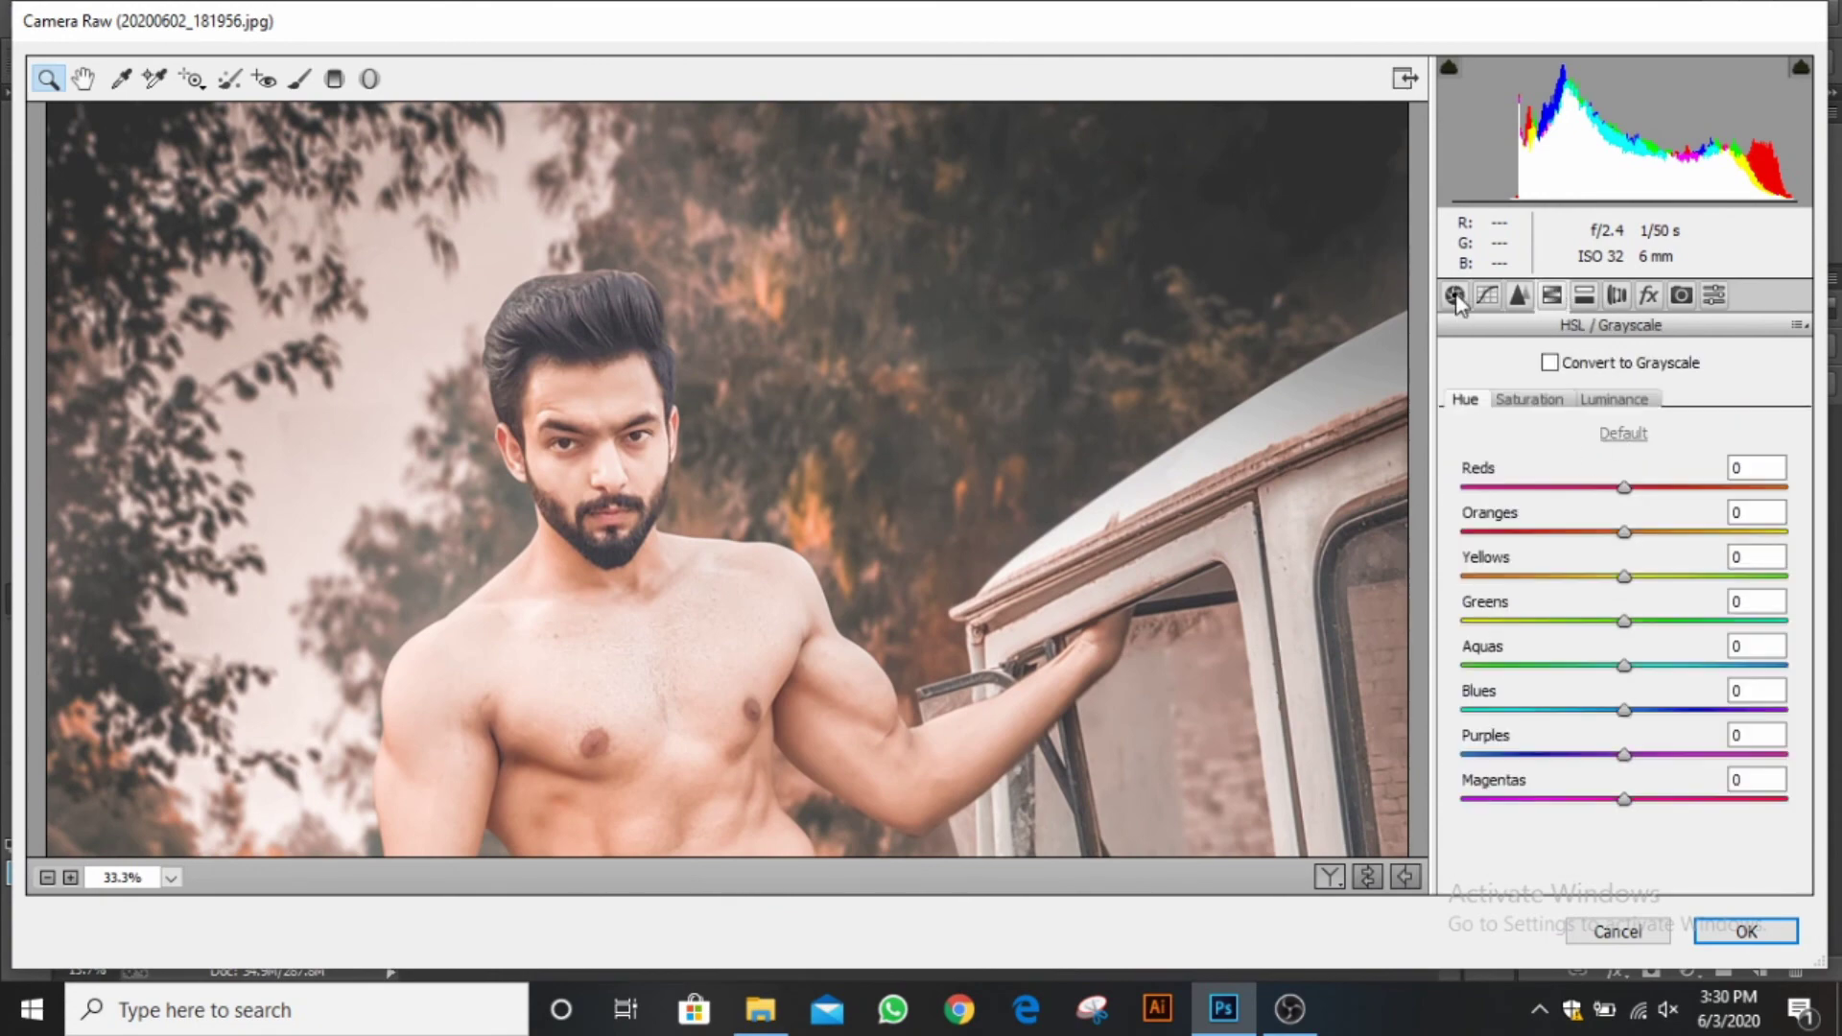
click(1746, 931)
Darken the photo's bottom edge with a Camera Raw graduated filter, raise its exposure slightly, and delete the filtered layer copy.
click(430, 18)
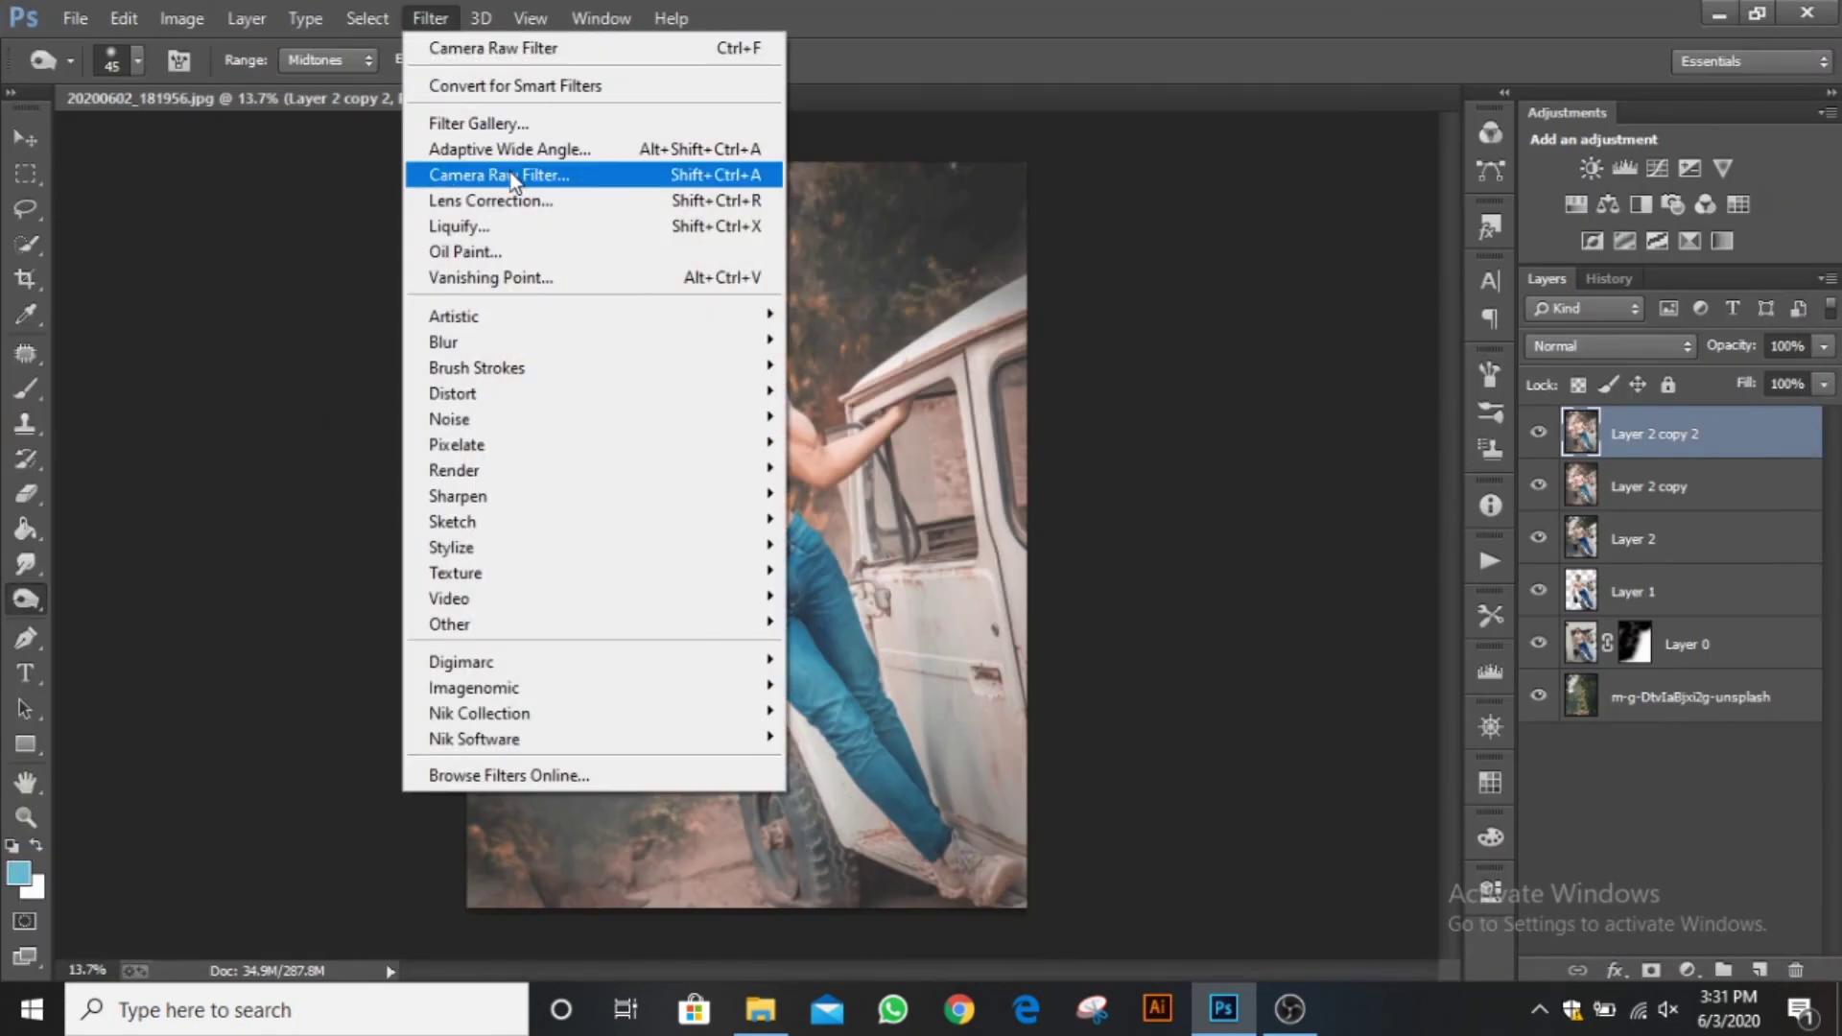
click(493, 173)
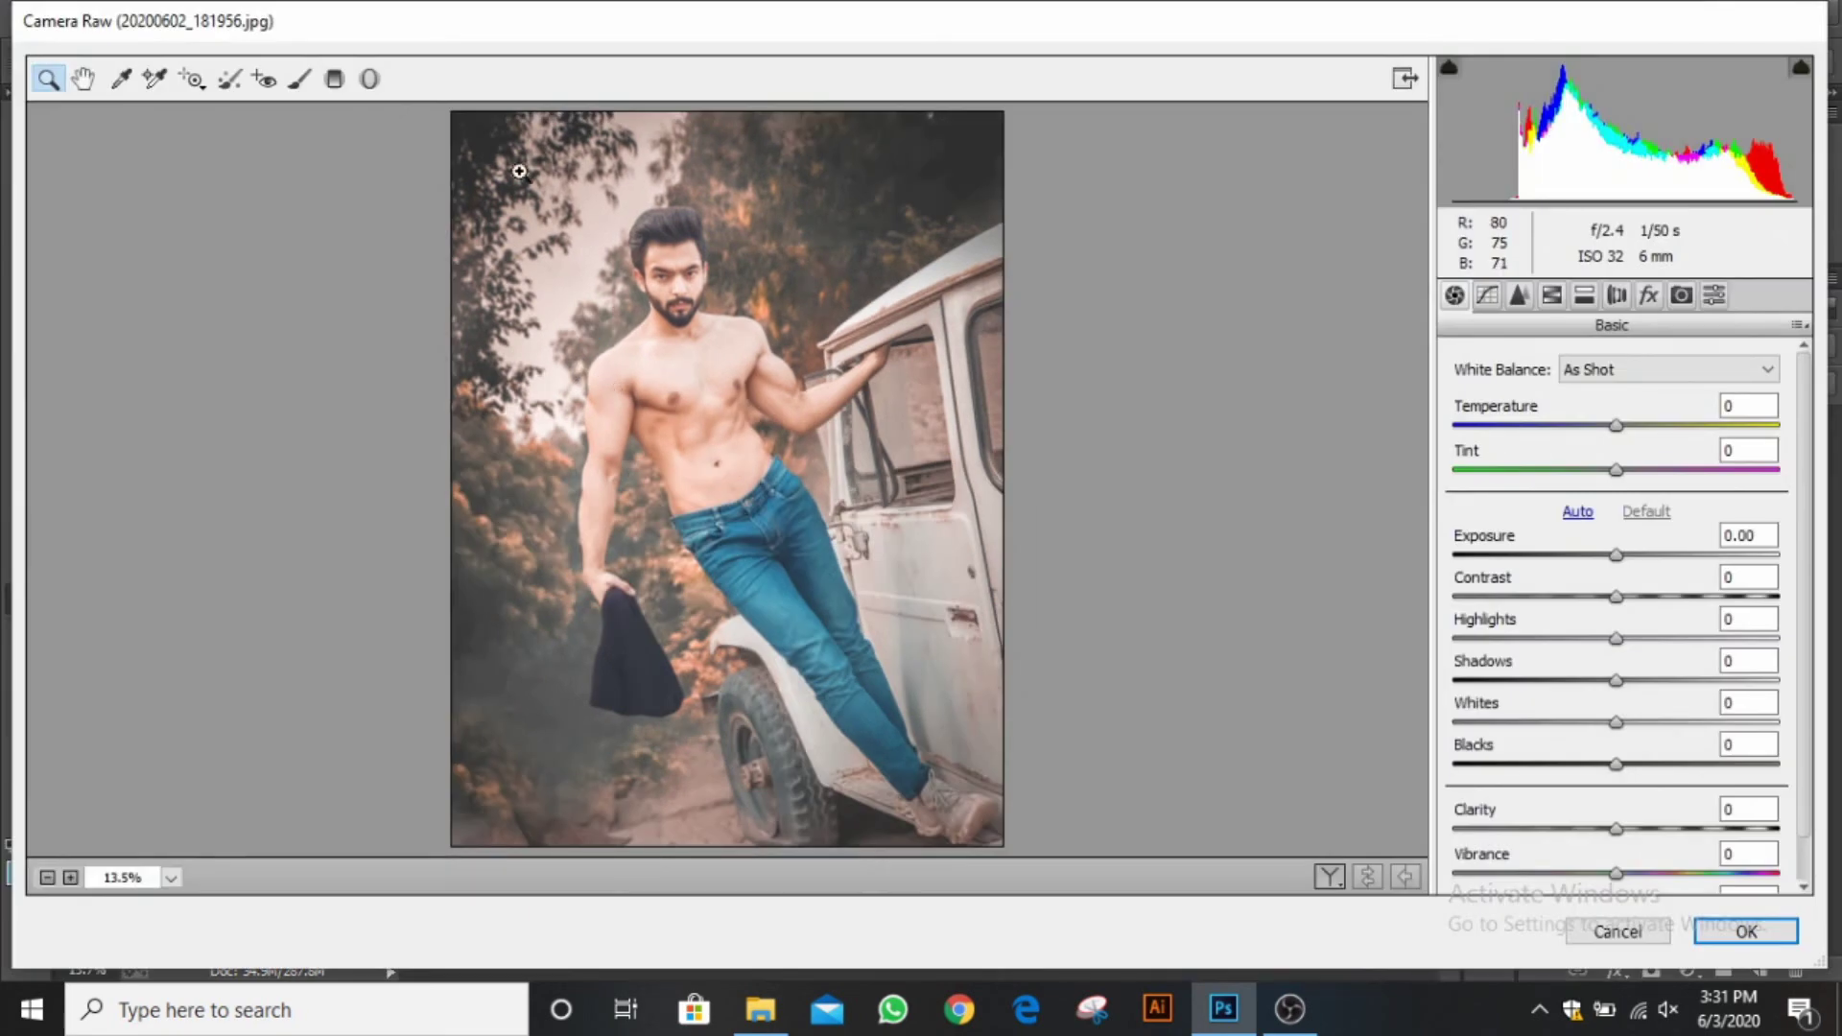
key(g)
drag(687, 847, 686, 708)
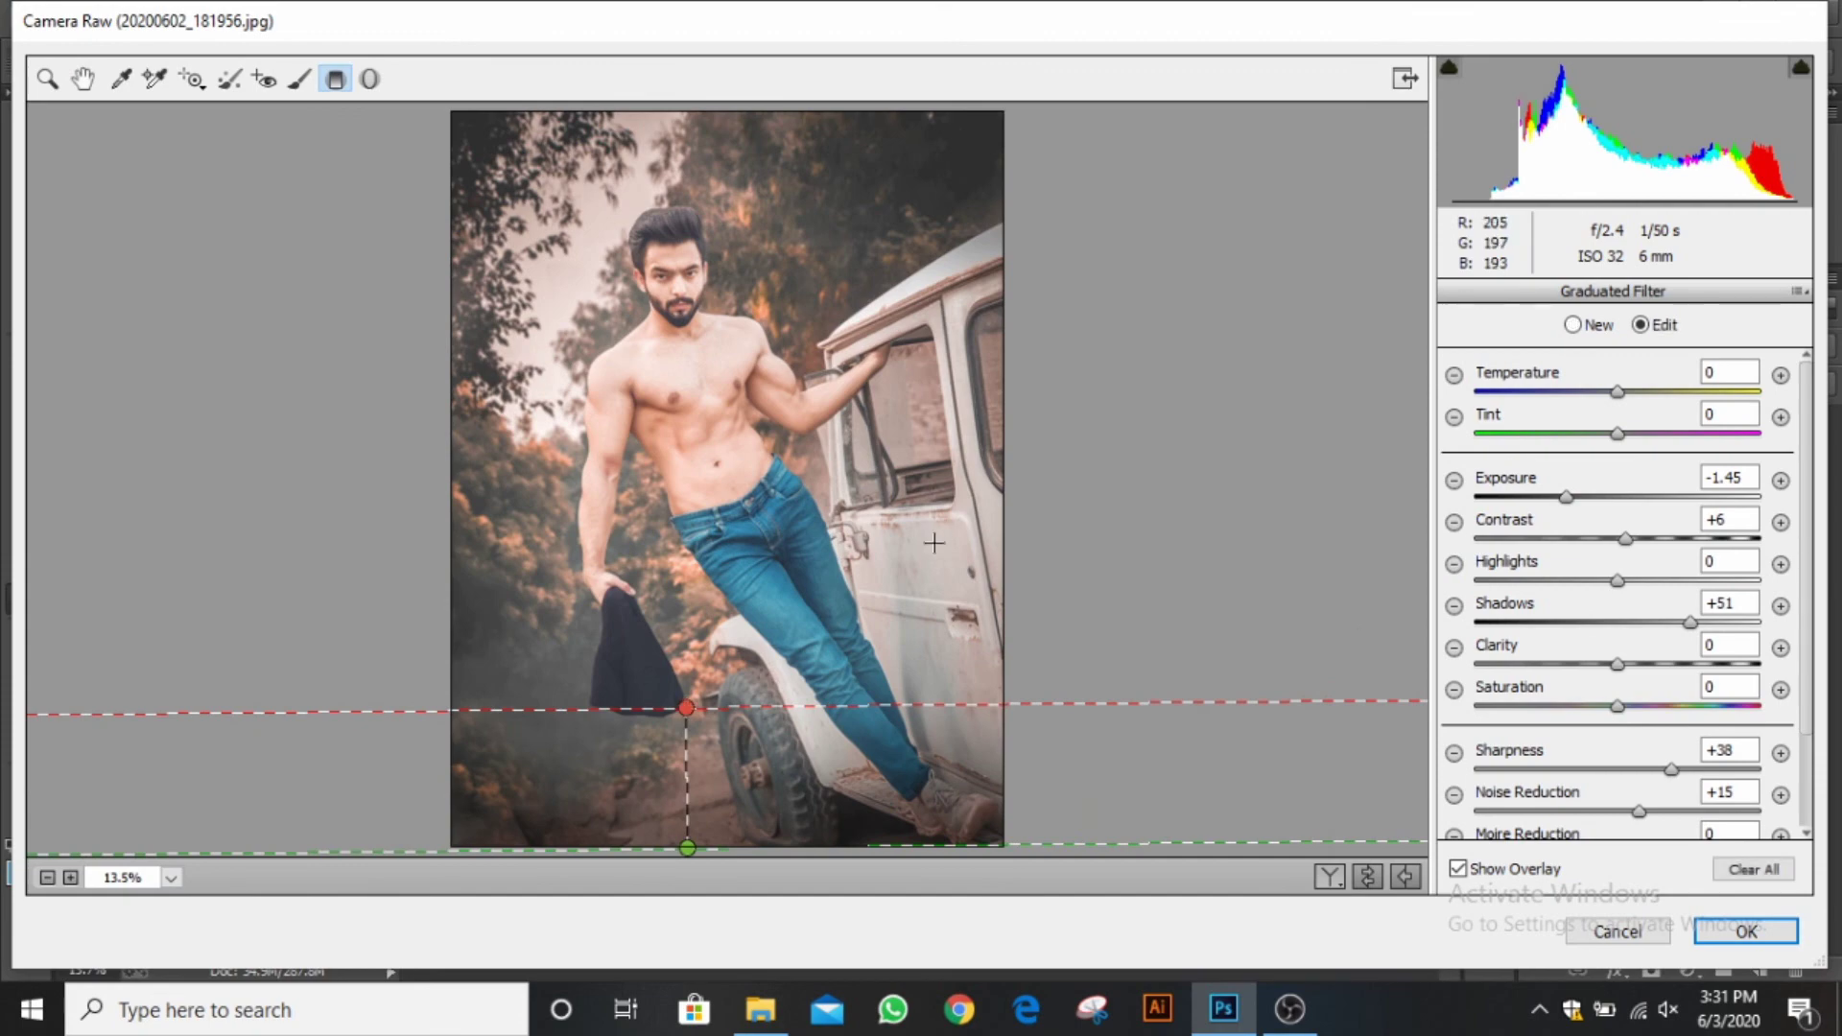
drag(1565, 497, 1581, 500)
click(1746, 931)
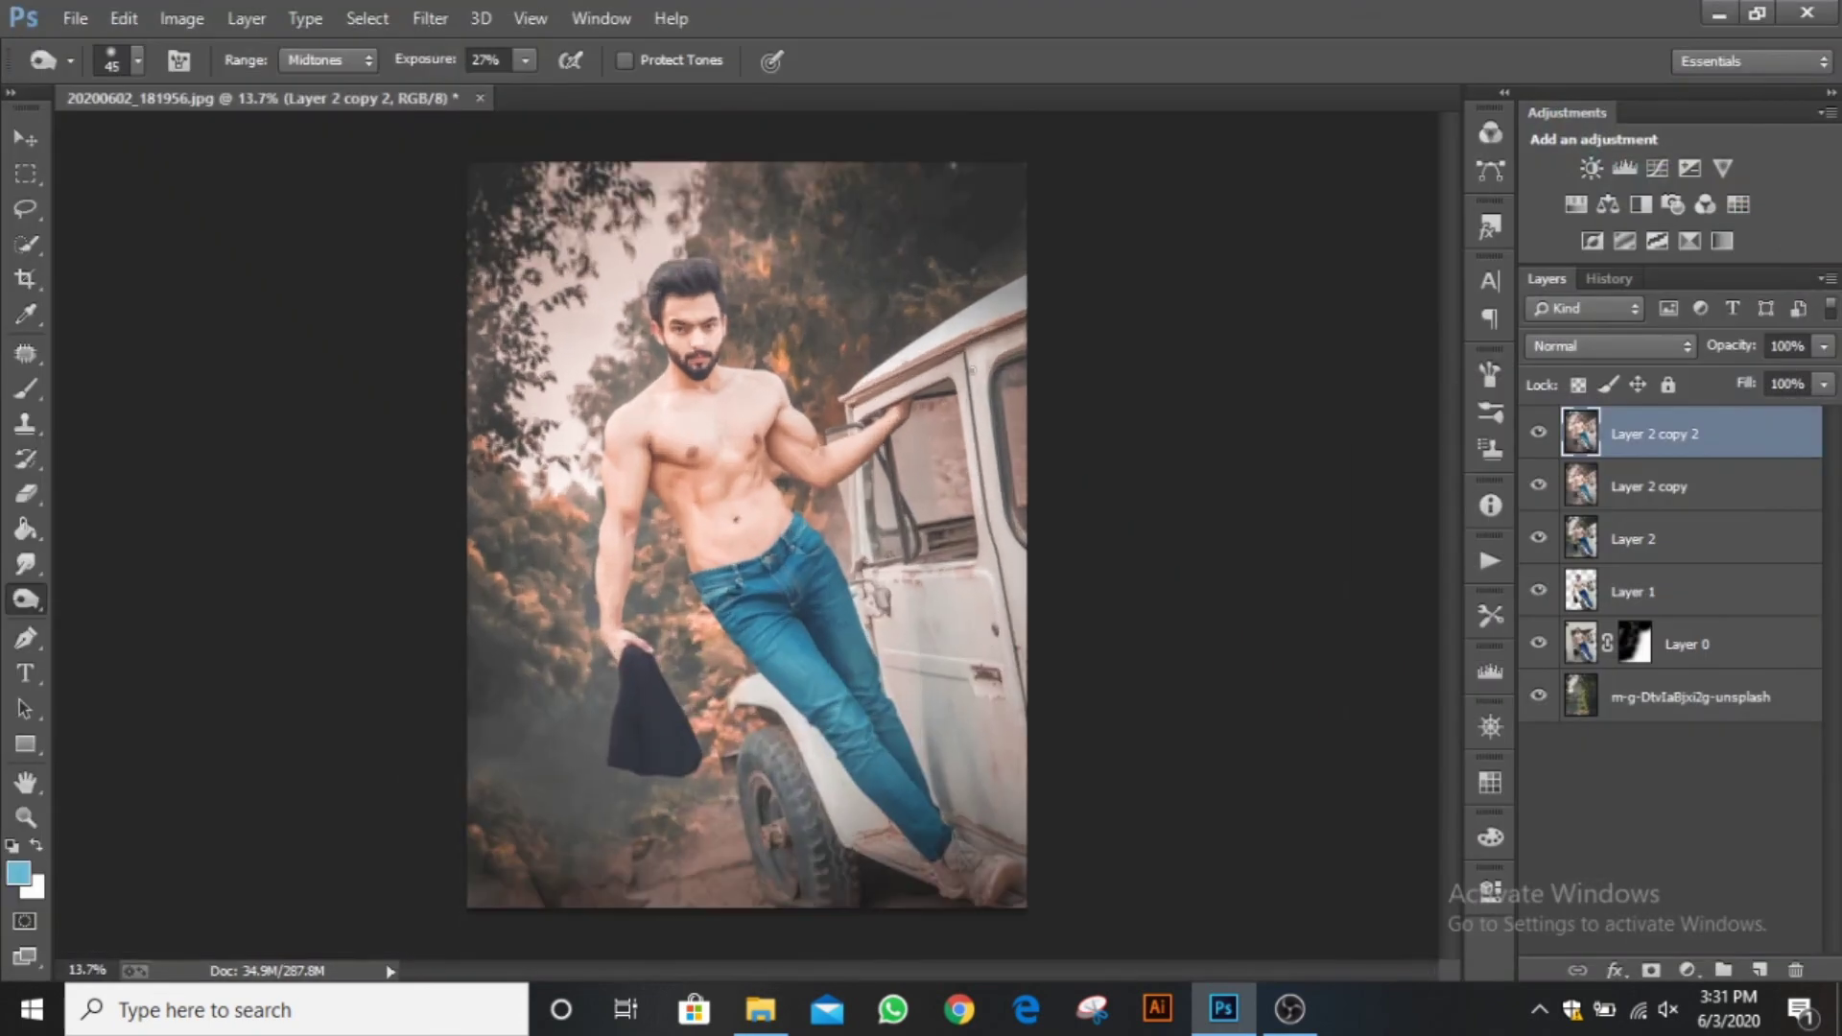
key(Delete)
Shift the midtones of Layer 2 copy toward red with Color Balance.
click(181, 18)
mouse_move(278, 96)
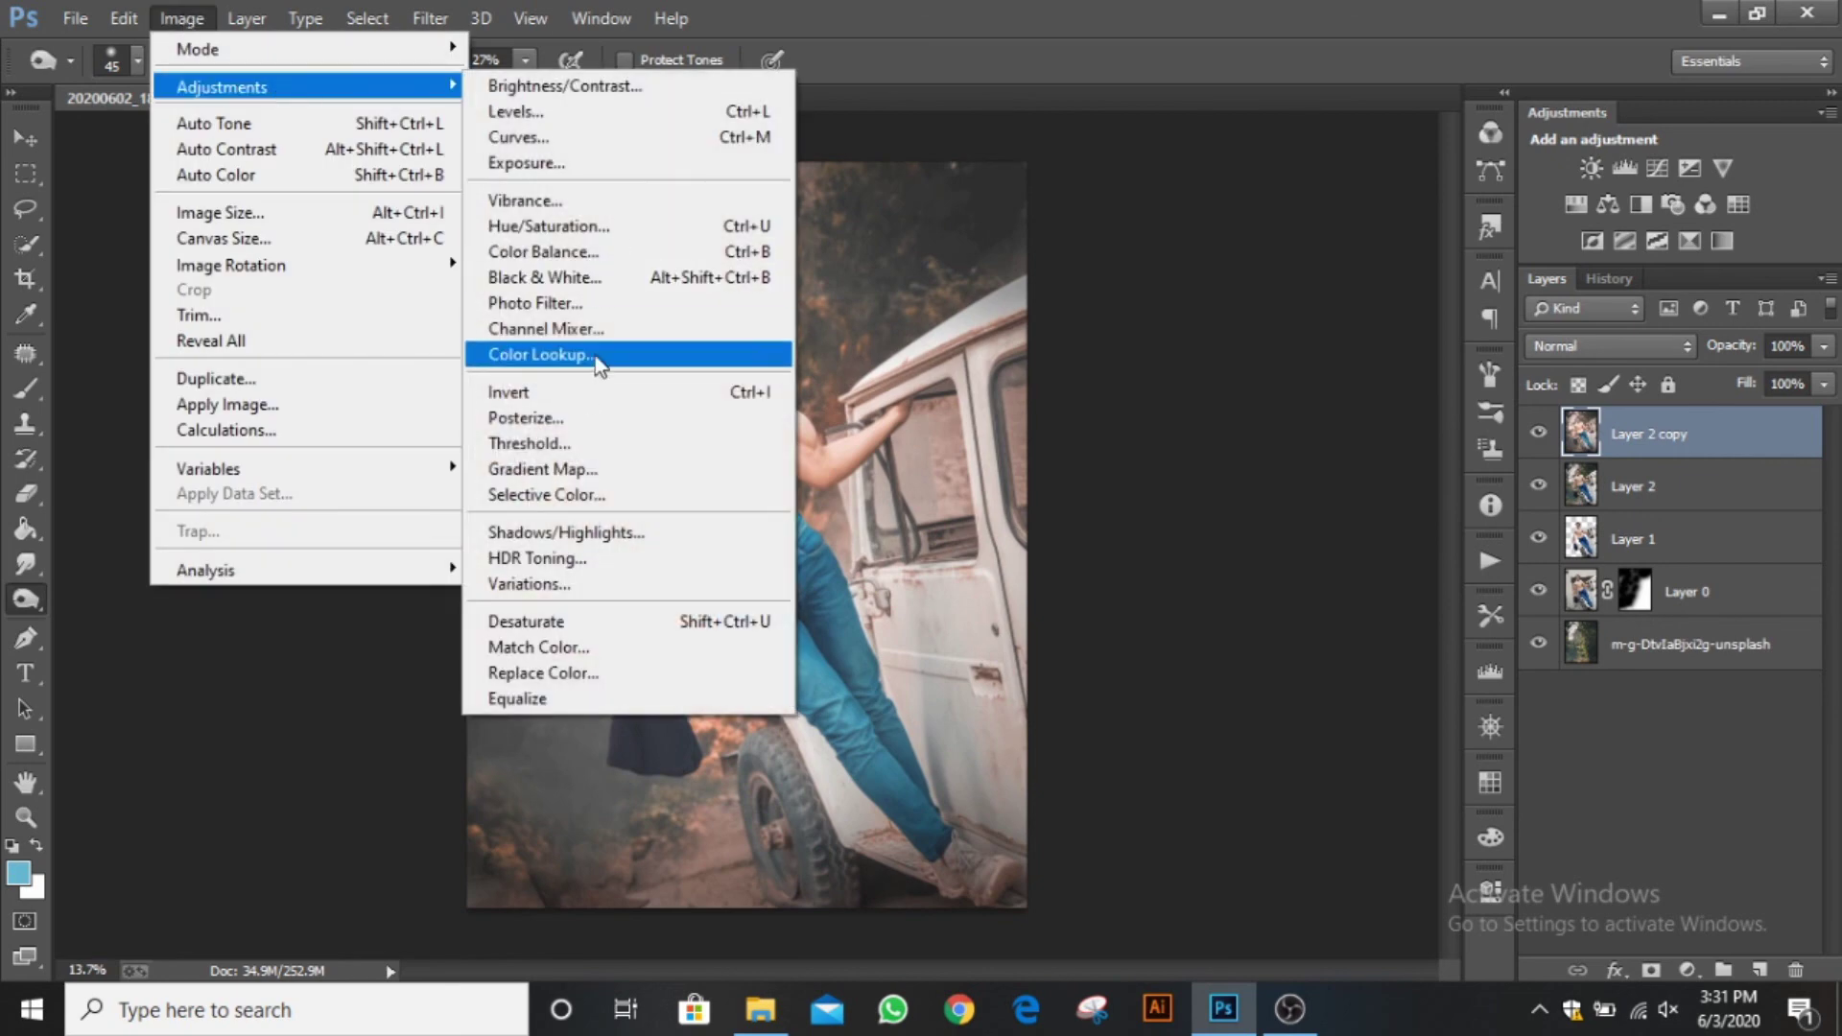
click(575, 251)
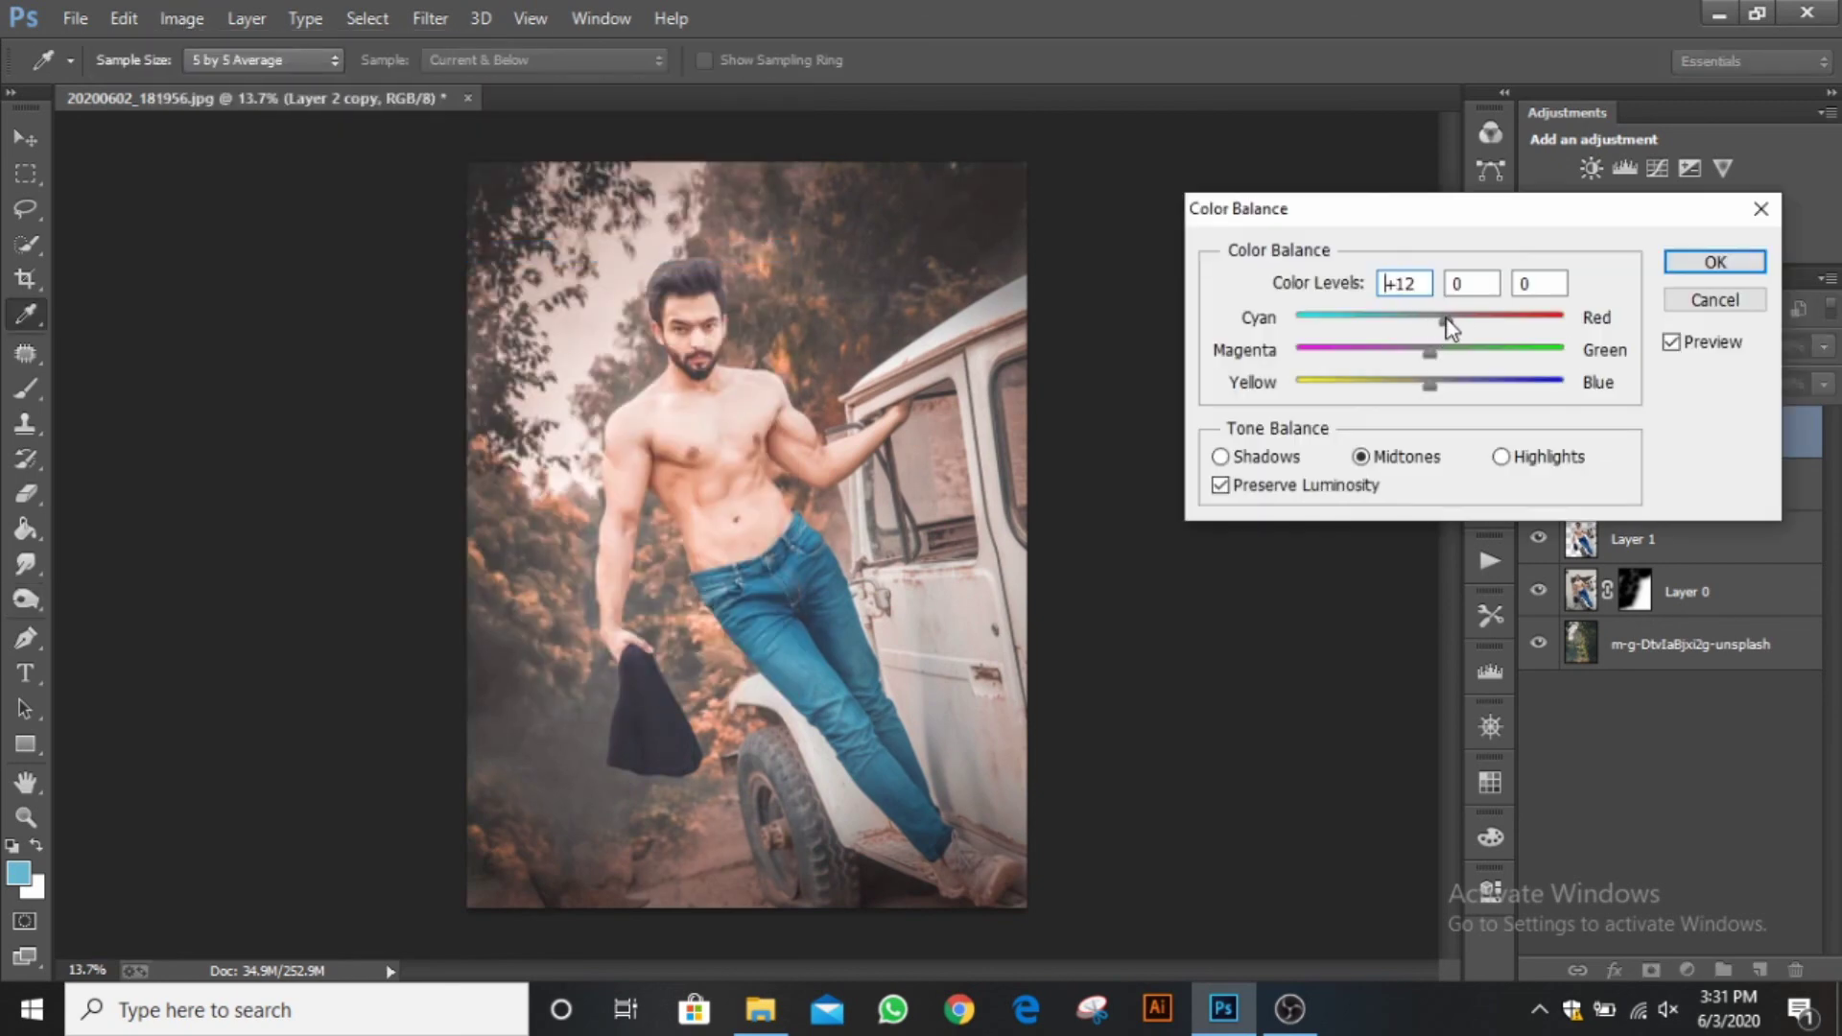
drag(1443, 319, 1515, 321)
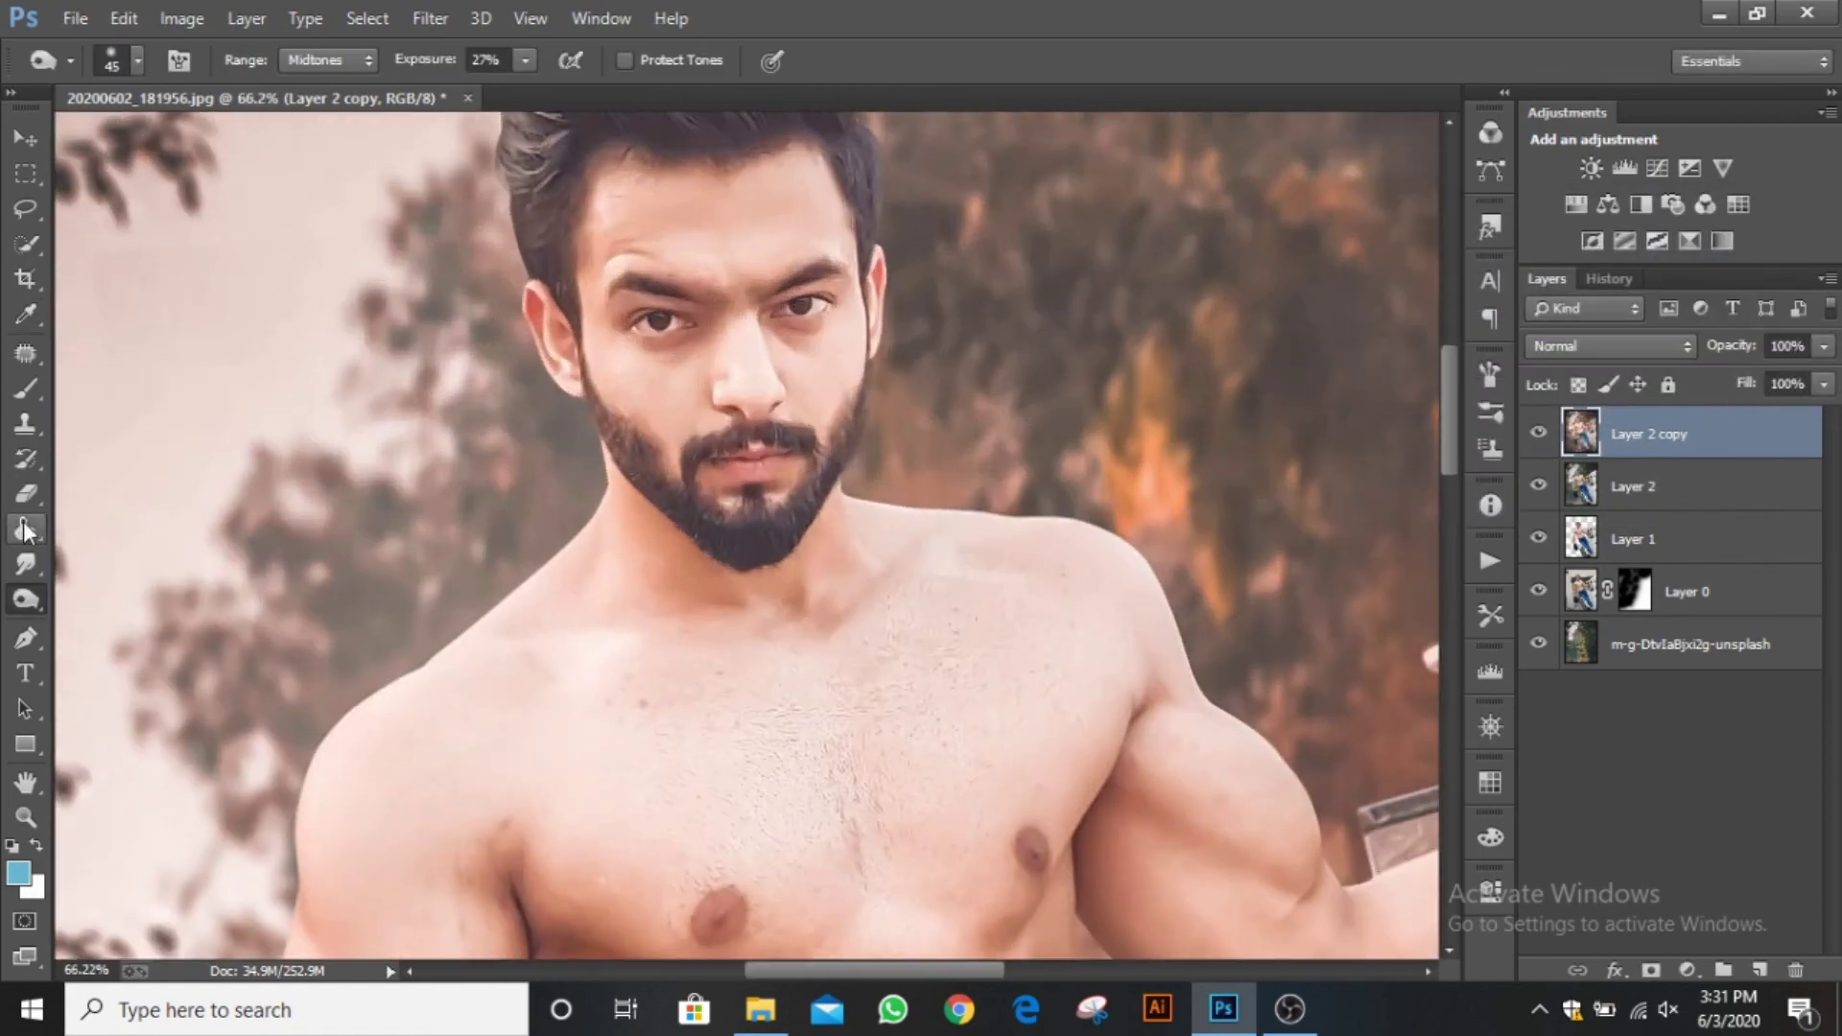
Lighten the skin under the eye and across the cheek with the Dodge tool, using a 40 px brush at 61% exposure.
right_click(26, 599)
click(134, 595)
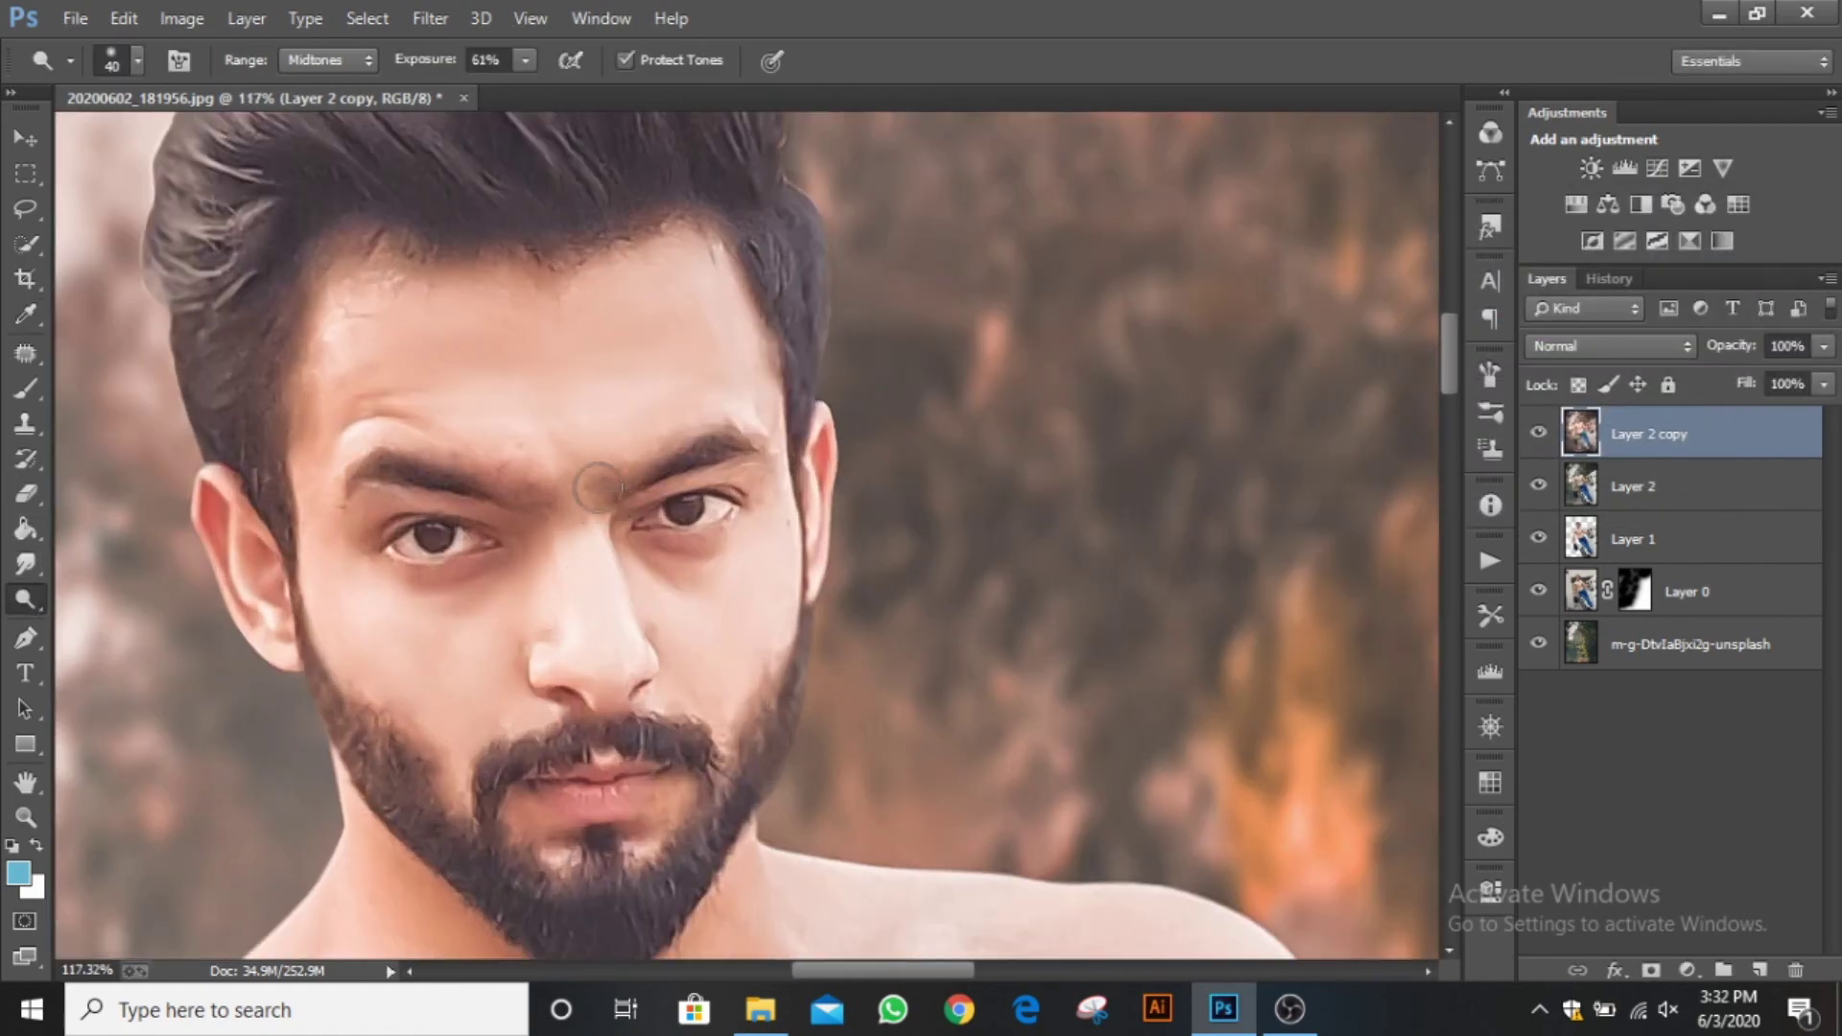
drag(360, 610, 564, 657)
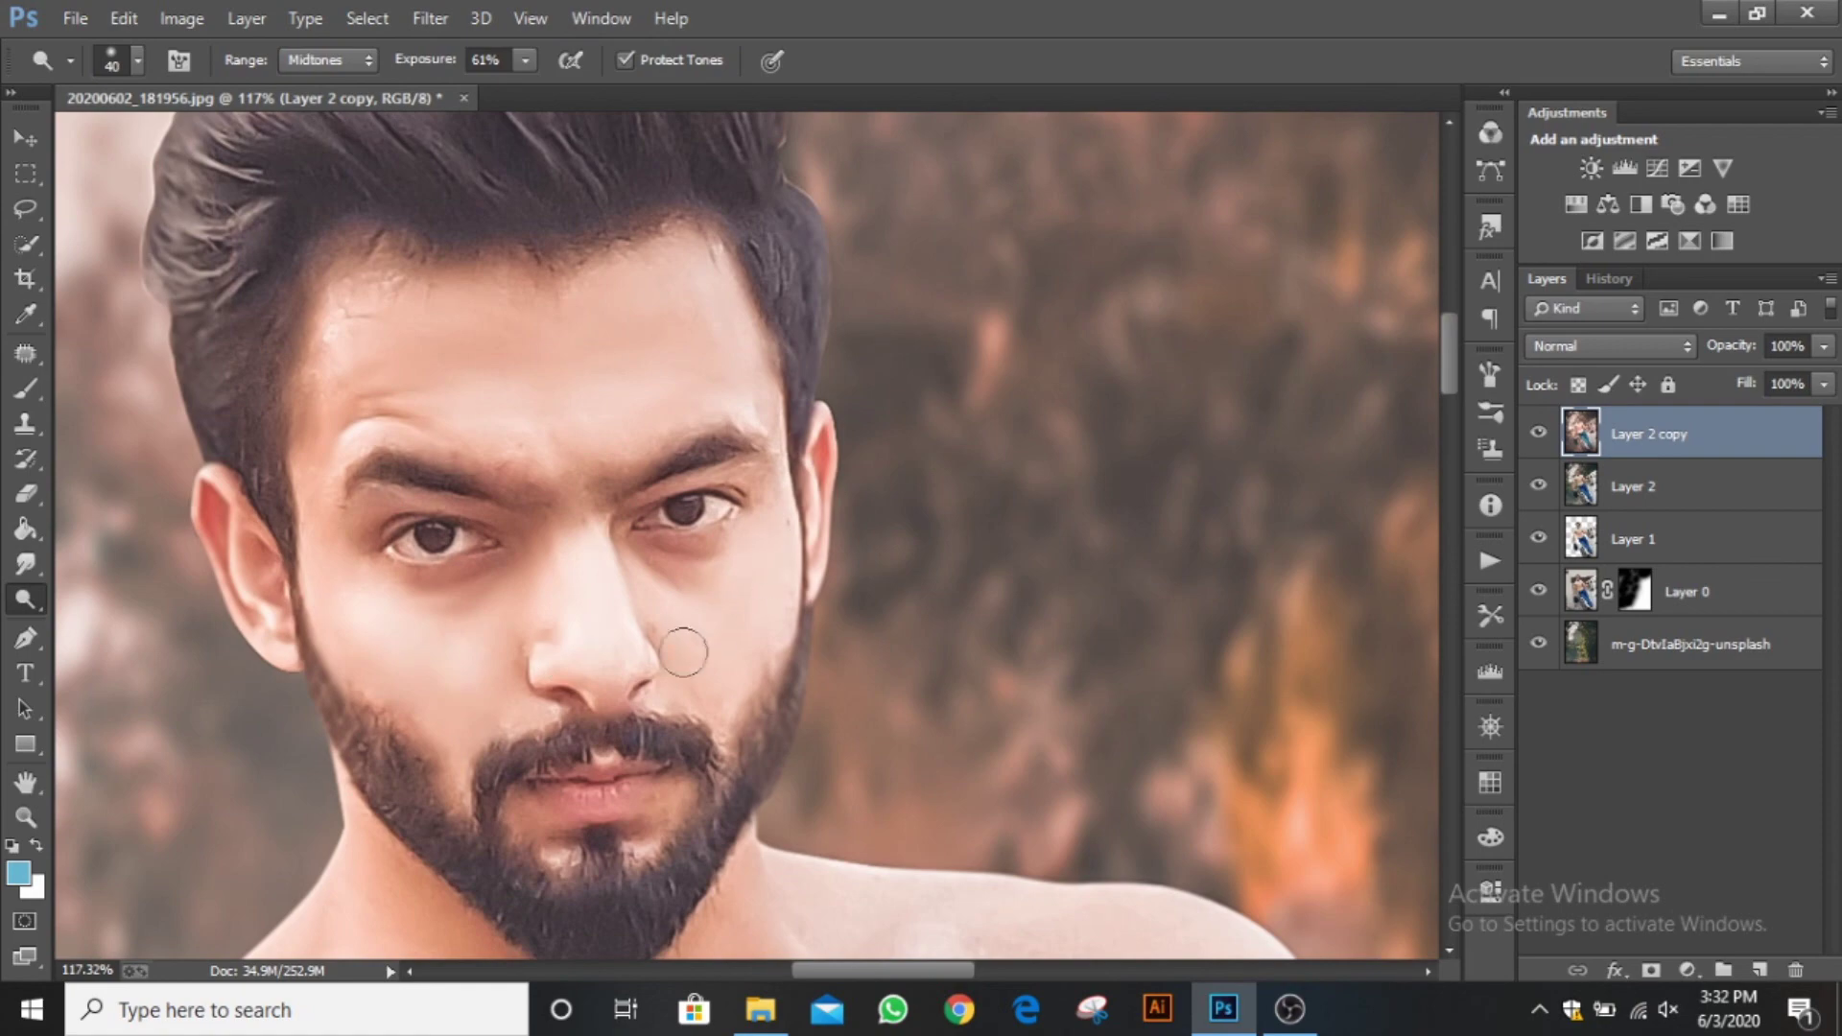
scroll(683, 652, down, 10)
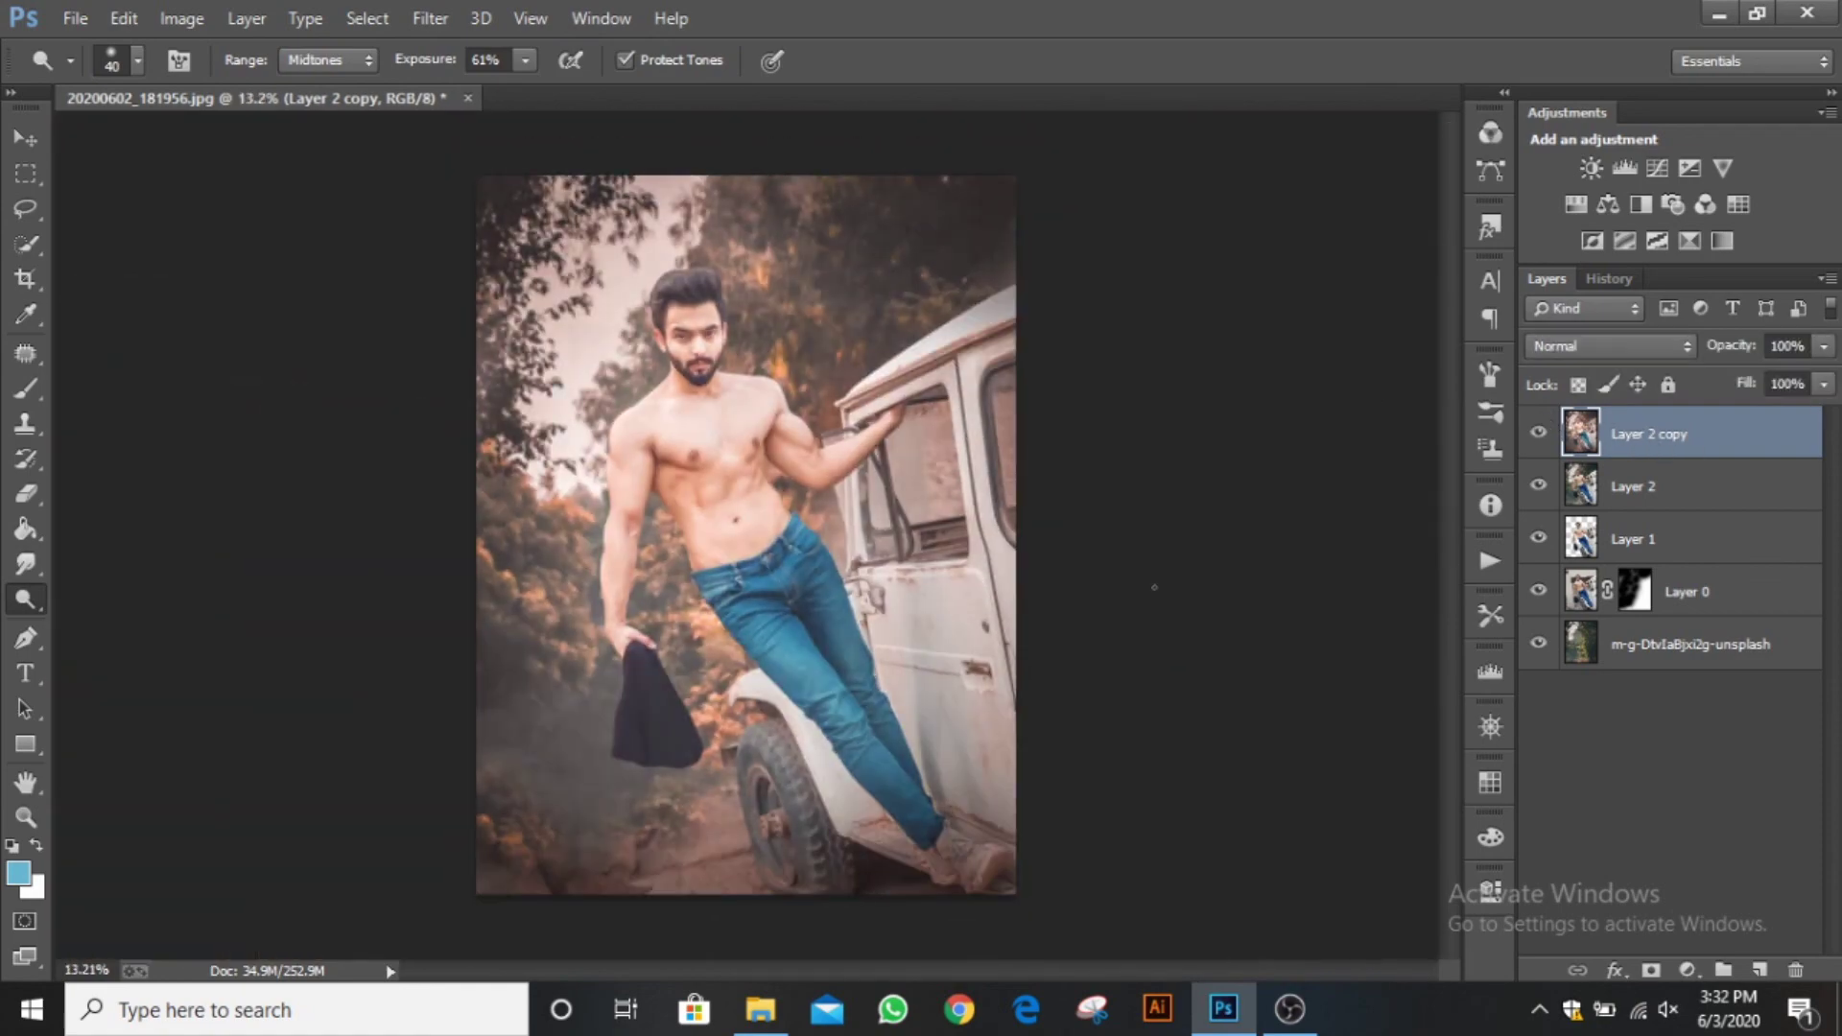